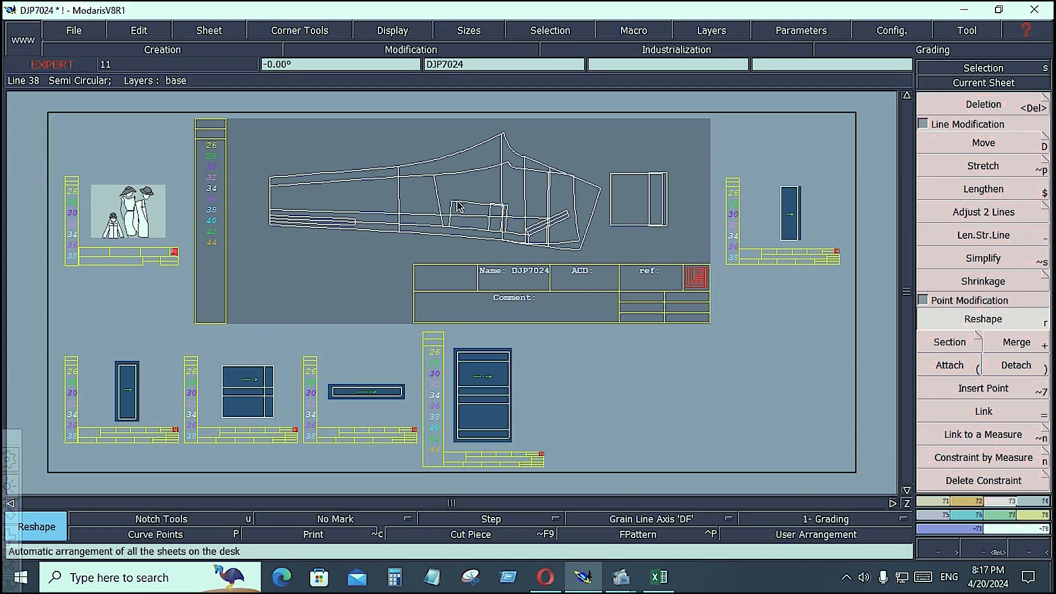
- Make two copies of the DJP7024 pattern sheet and automatically rearrange all sheets on the desk
key("ctrl+c")
left_click(453, 197)
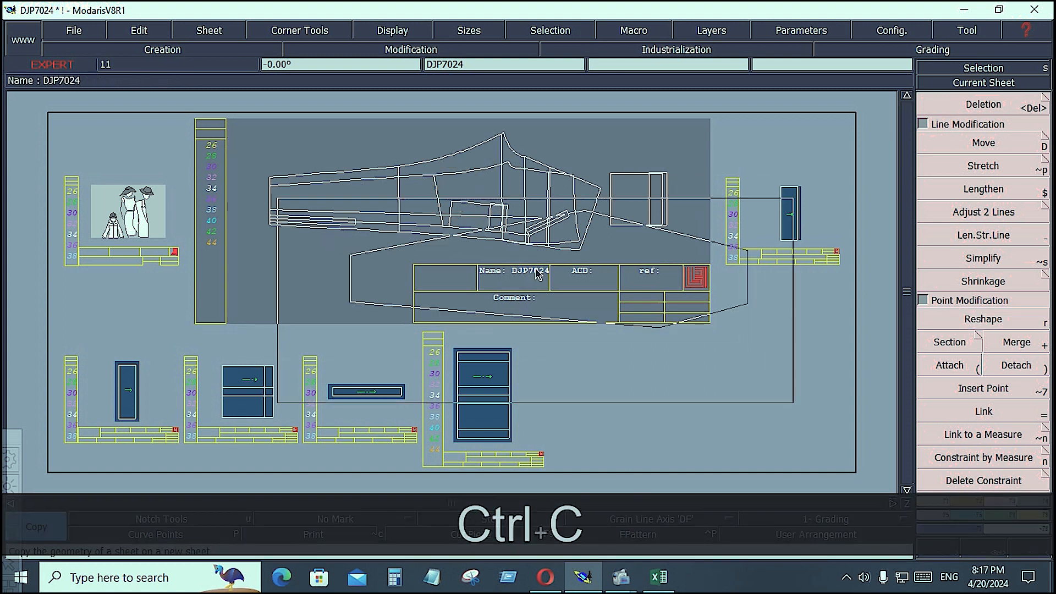
left_click(685, 389)
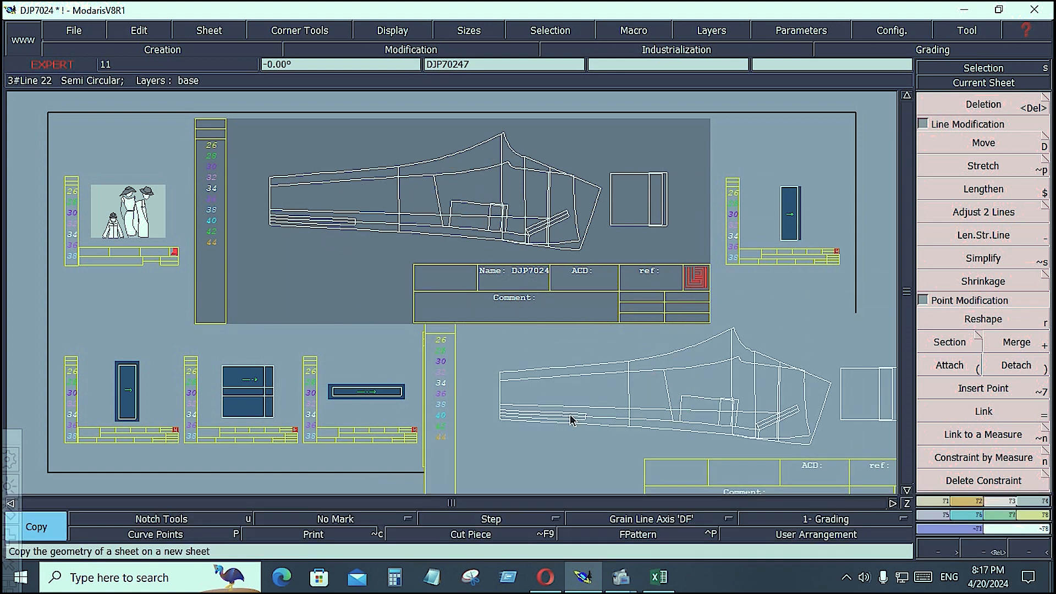
left_click(496, 196)
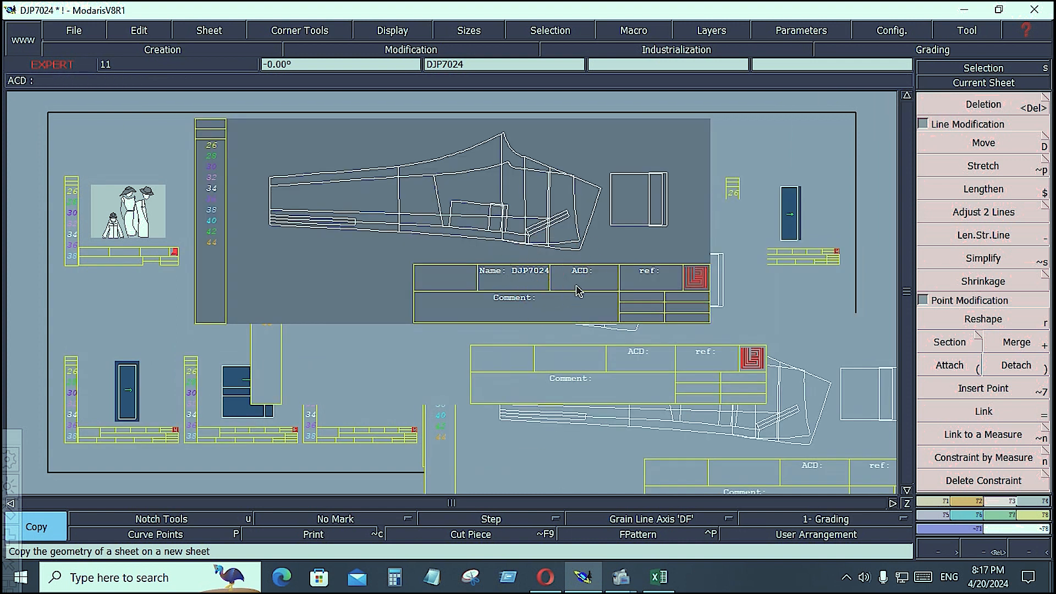
key("8")
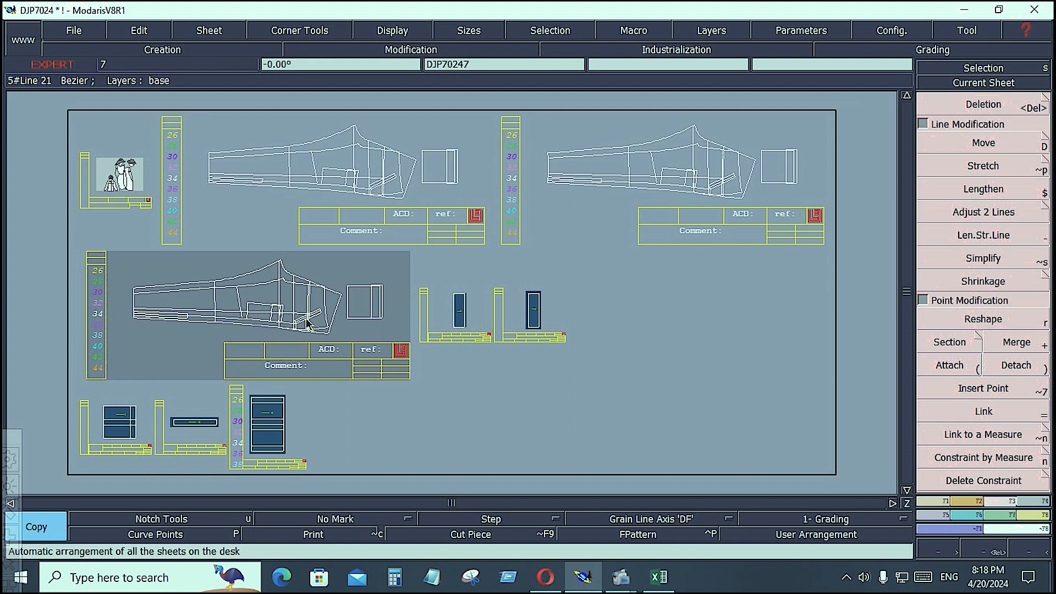
- Delete the outer back-panel inseam, back rise, waist and upper side seam lines from the copied sheet DJP70247
key("Home")
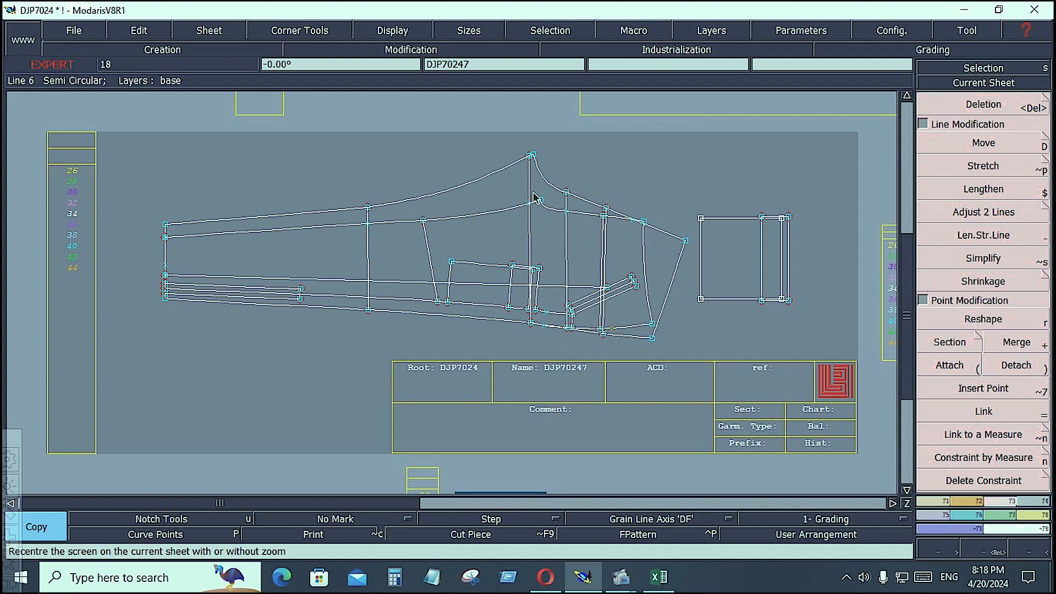
key("Delete")
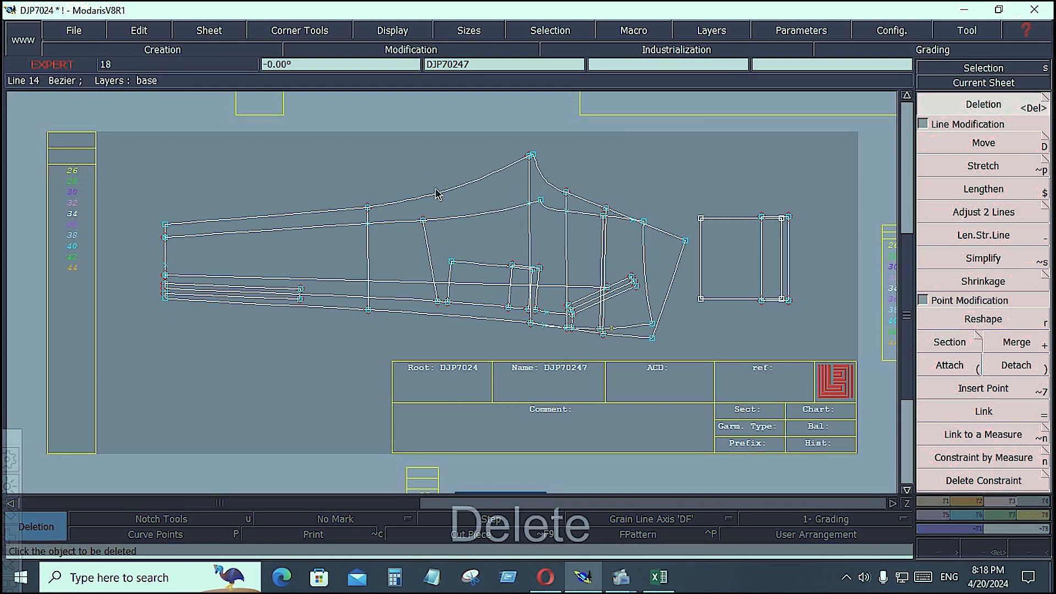
left_click(437, 192)
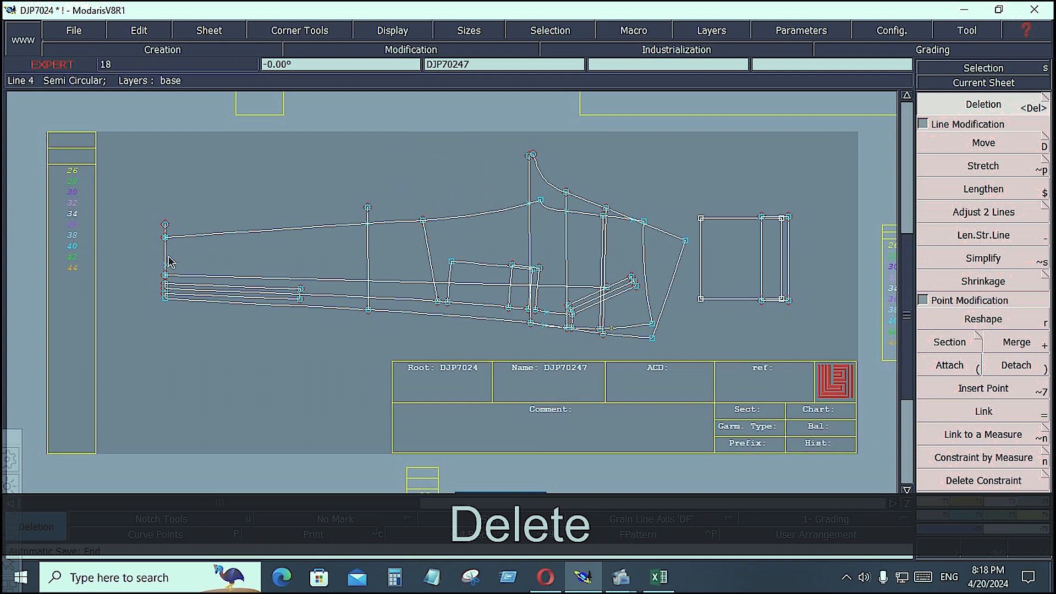
left_click(586, 202)
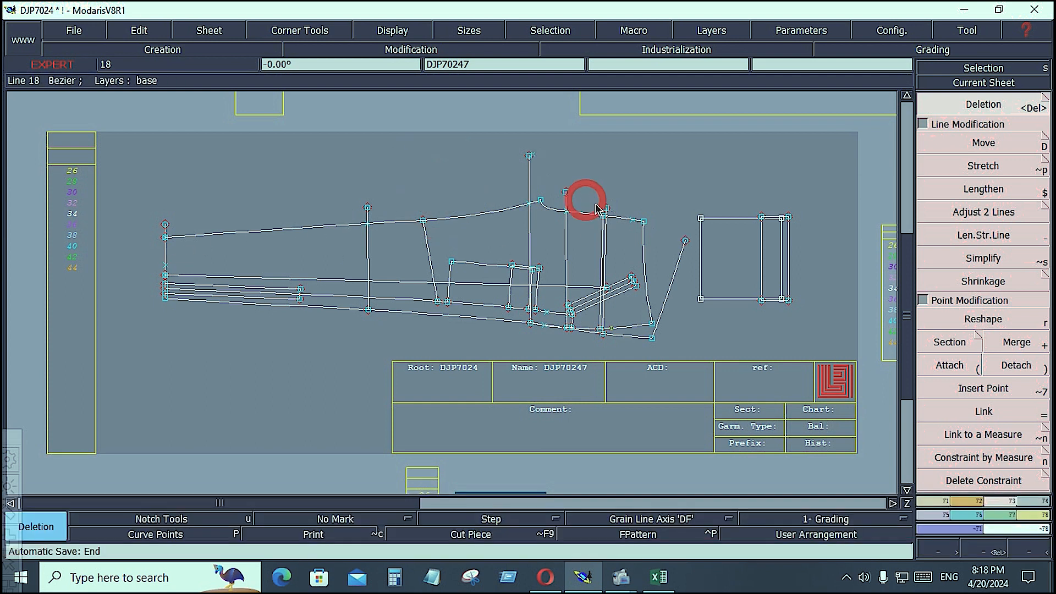
left_click(664, 300)
left_click(632, 335)
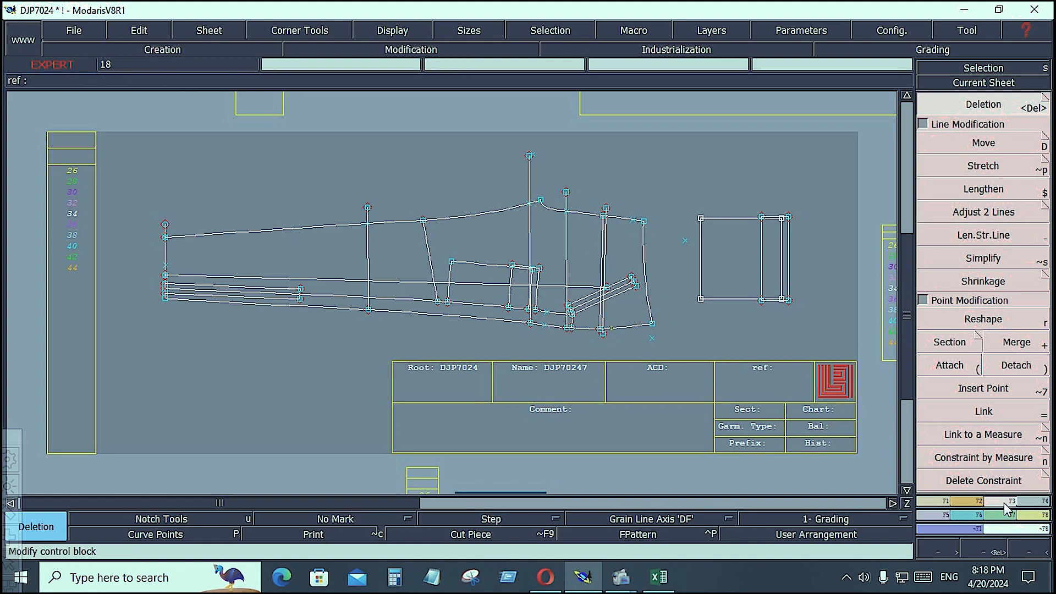
- Trim the hem, knee, crotch and hip cross lines to the remaining front-panel inseam and rise with Adjust 2 Lines
left_click(994, 220)
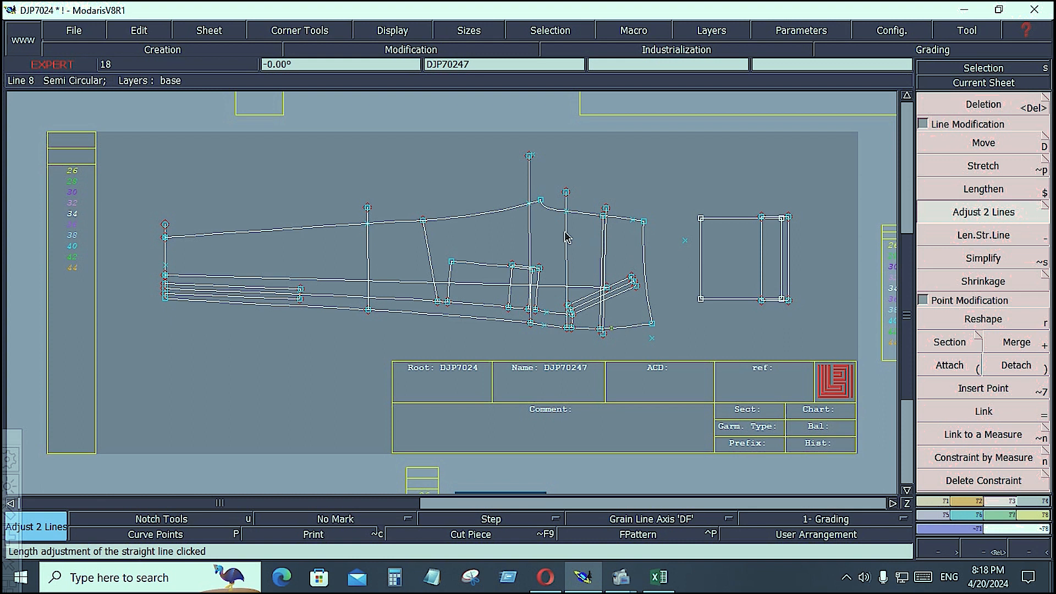
left_click(529, 223)
left_click(376, 225)
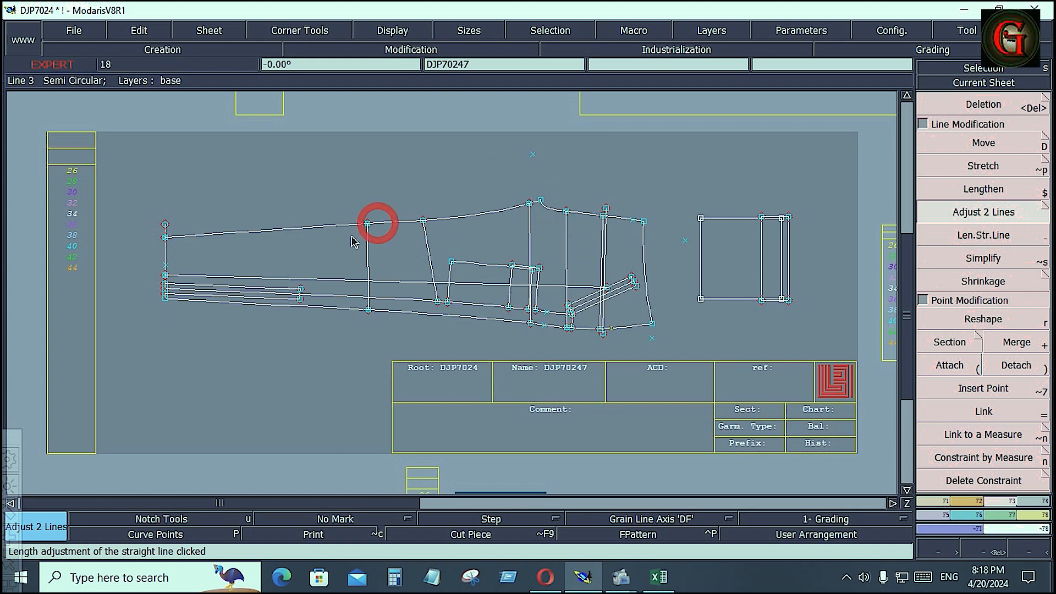
left_click(196, 236)
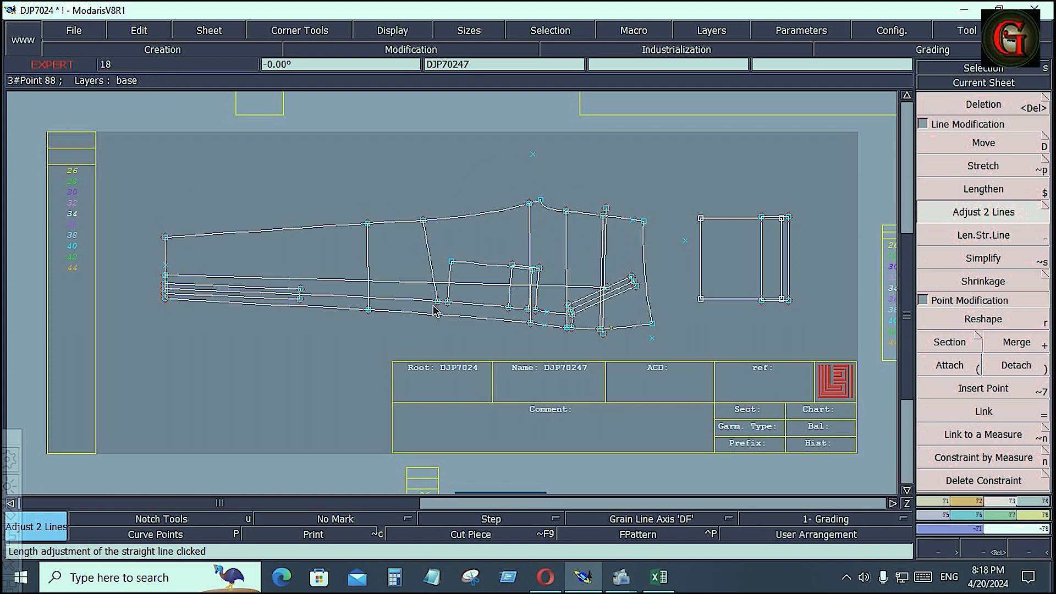
- Create a parallel of the slanted panel line between knee and pocket, placed across the knee line towards the hem
left_click(937, 501)
left_click(978, 389)
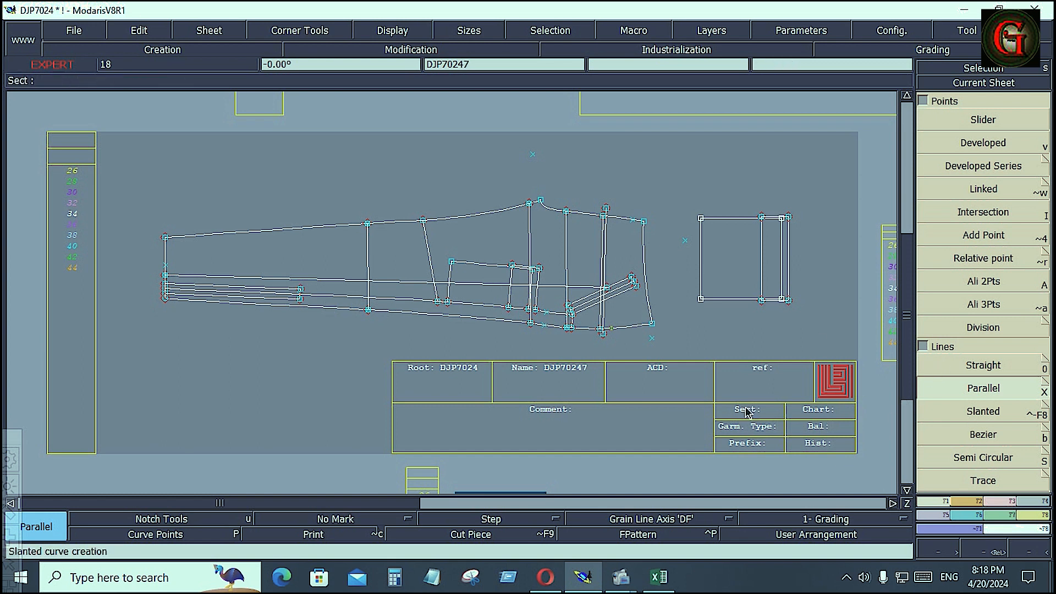
key("j")
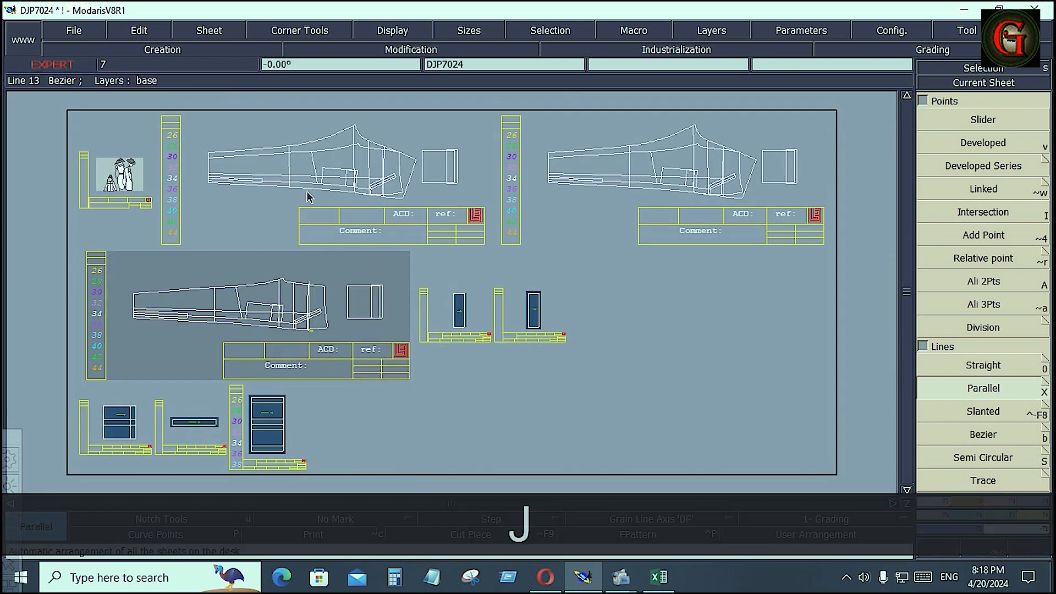
key("Return")
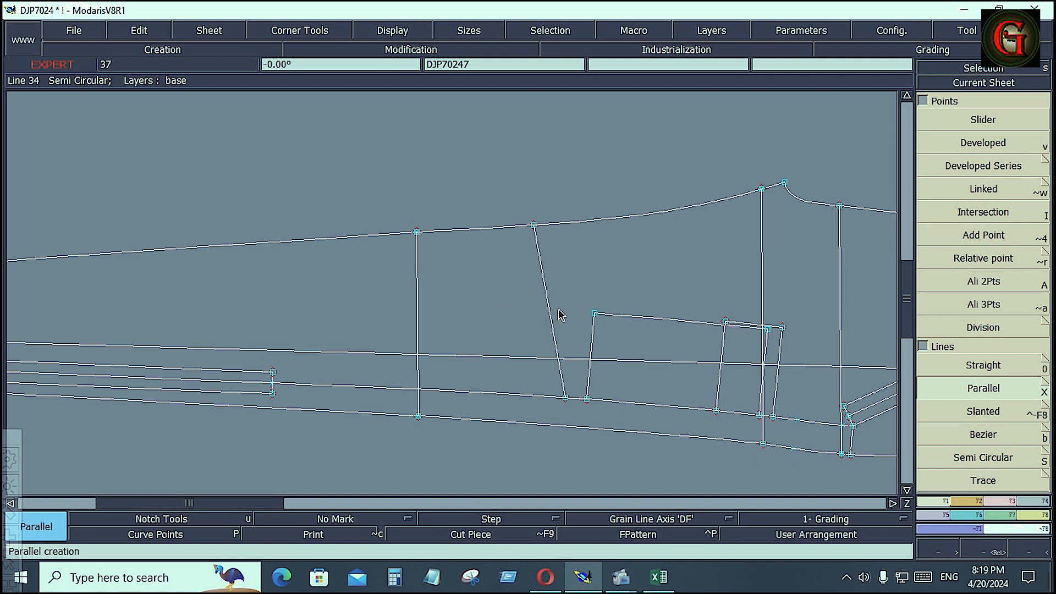
left_click(551, 312)
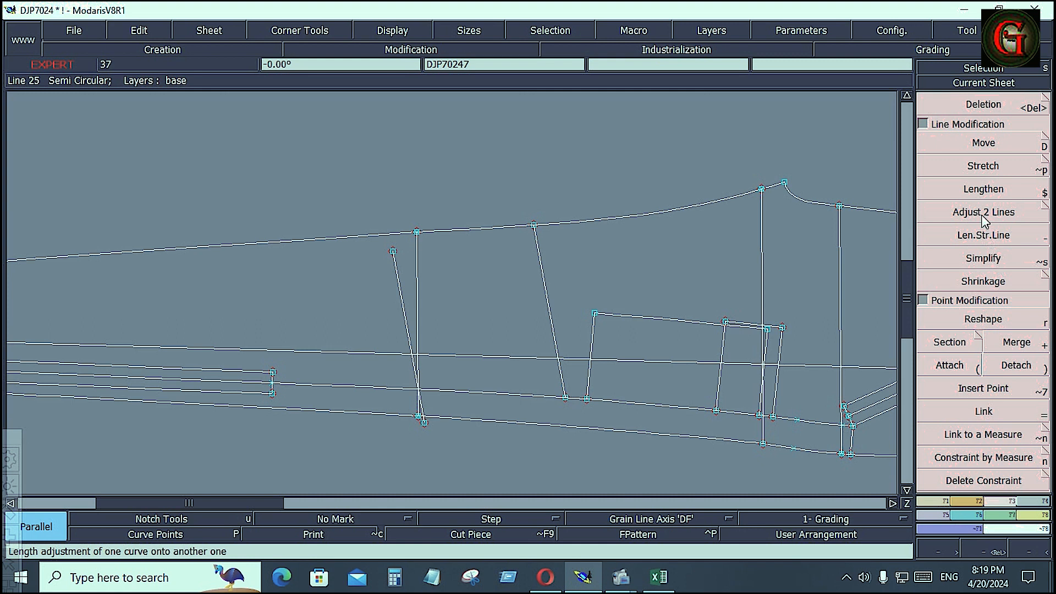
- Adjust both ends of the new slanted line to the inseam and the outer side seam
left_click(981, 213)
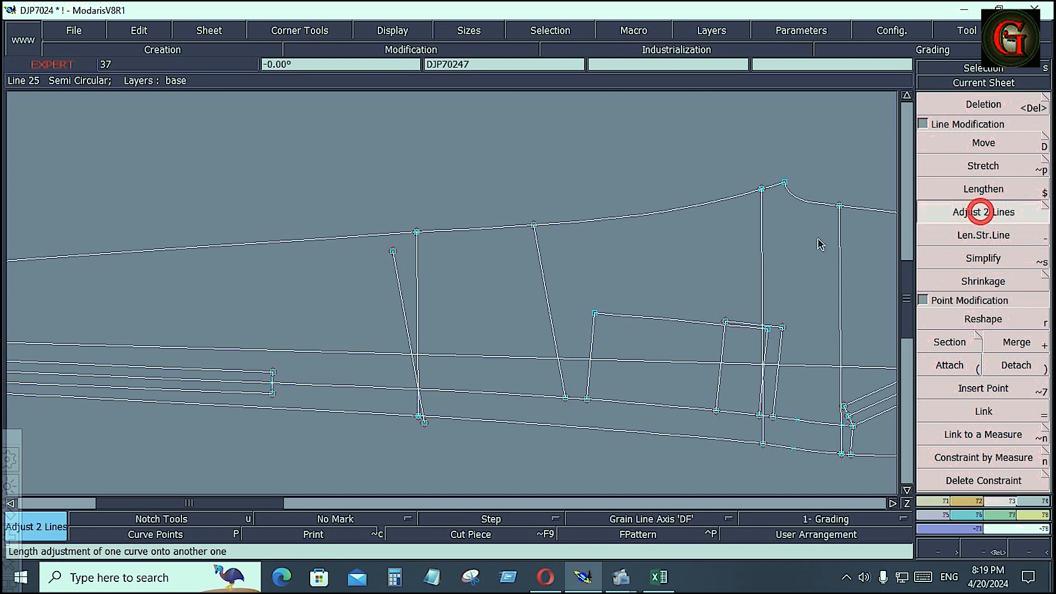
left_click(401, 309)
left_click(389, 233)
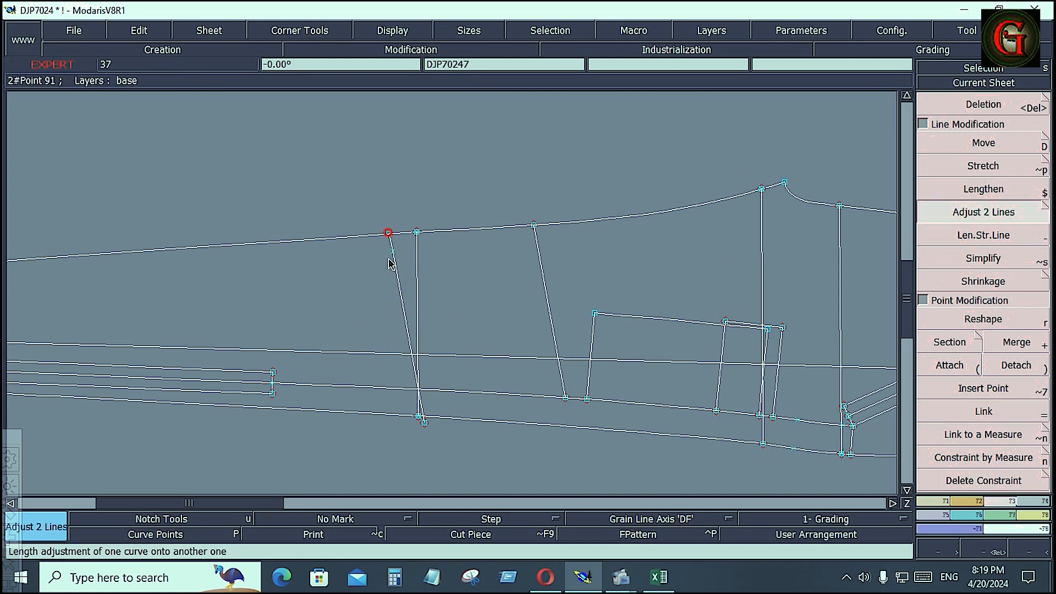
left_click(409, 338)
left_click(440, 418)
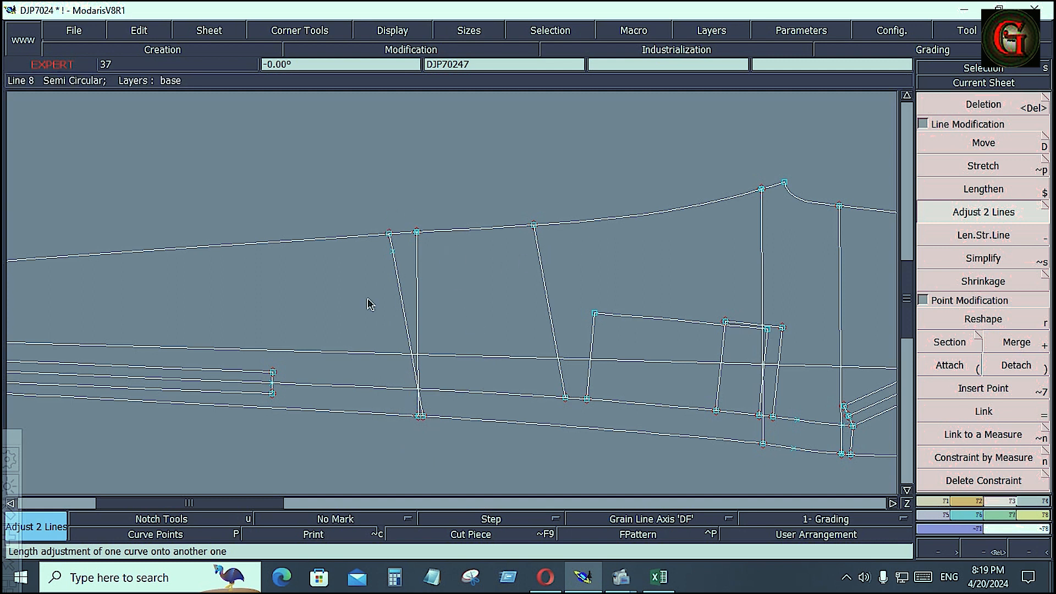
- Delete the vertical knee line and adjust the new slanted line's lower end to the inner side line
key("Delete")
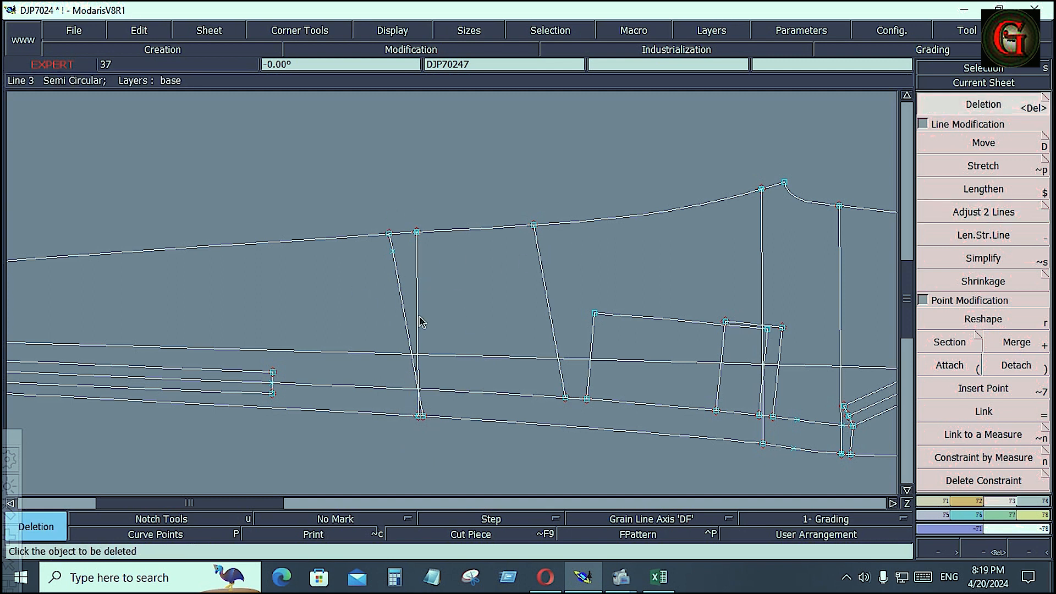
left_click(418, 313)
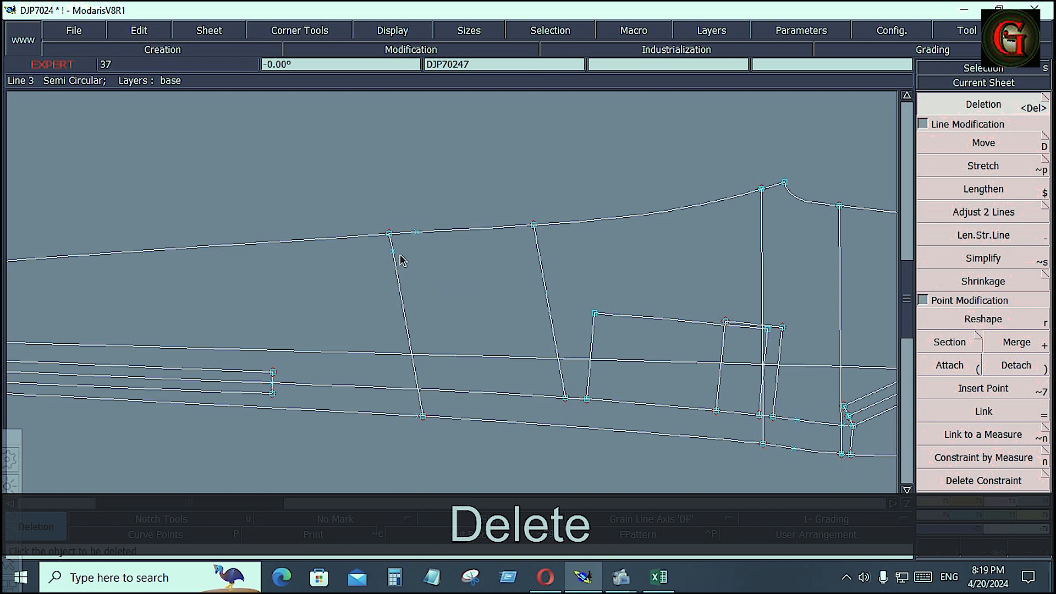
key("ctrl+z")
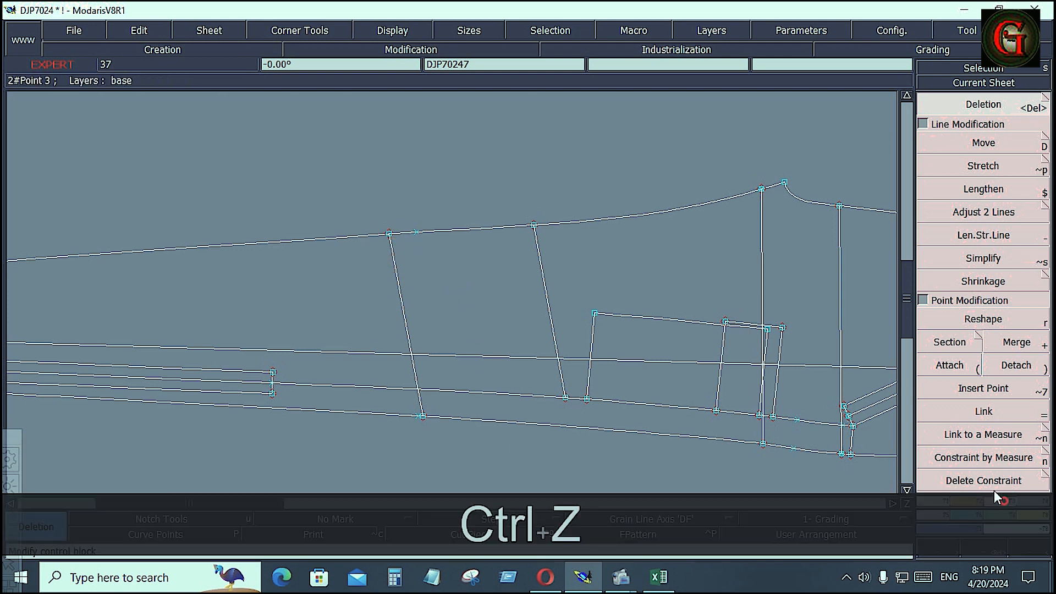
left_click(977, 216)
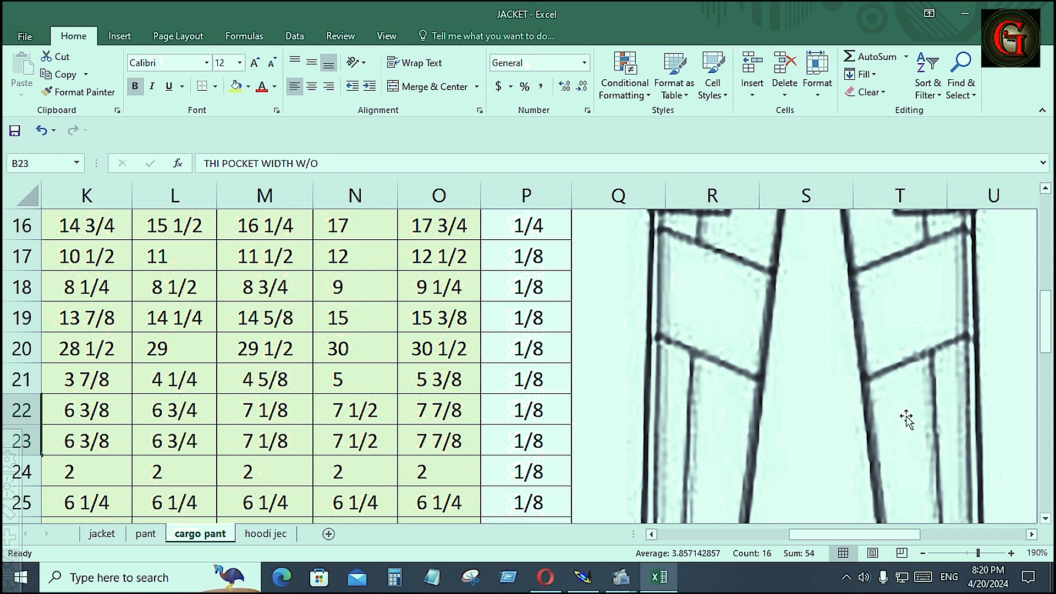
- Examine the trouser sketches and measurement chart in the Excel cargo pant worksheet and return to Modaris
scroll(906, 419, "up", 1)
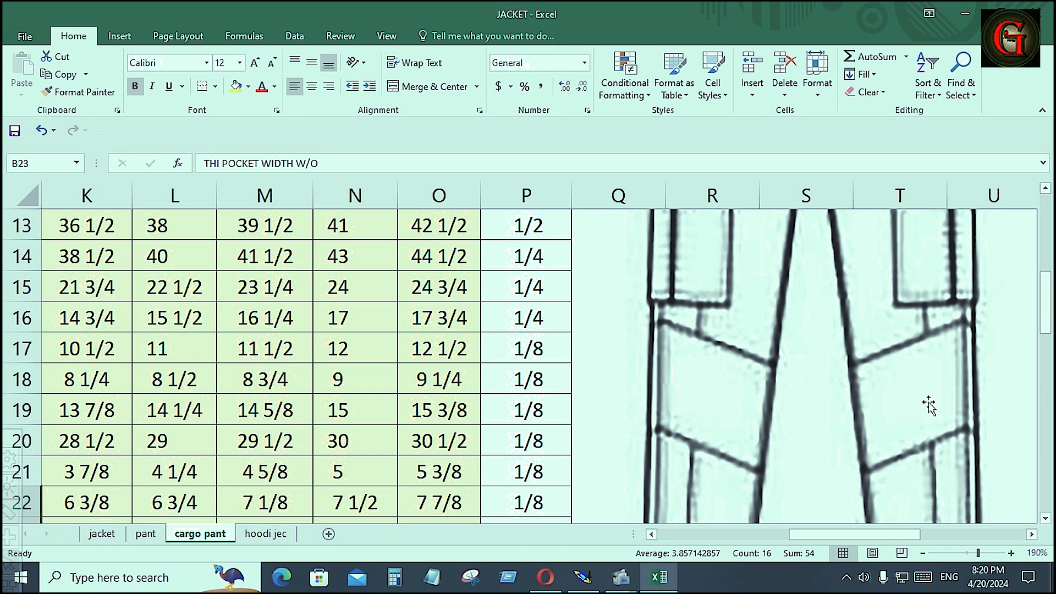
scroll(984, 340, "down", 7, "ctrl")
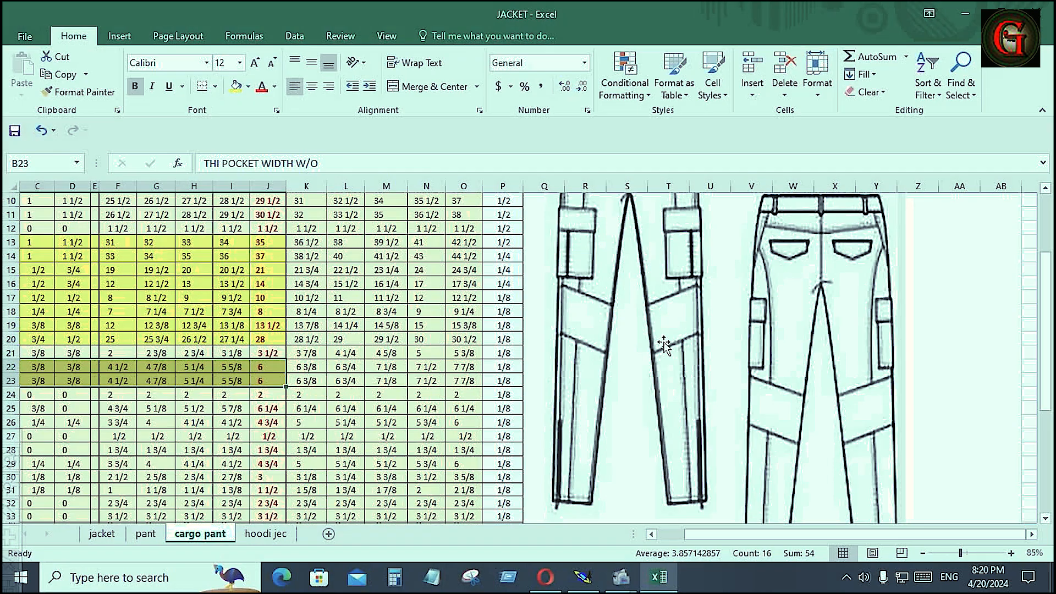
scroll(662, 345, "up", 1)
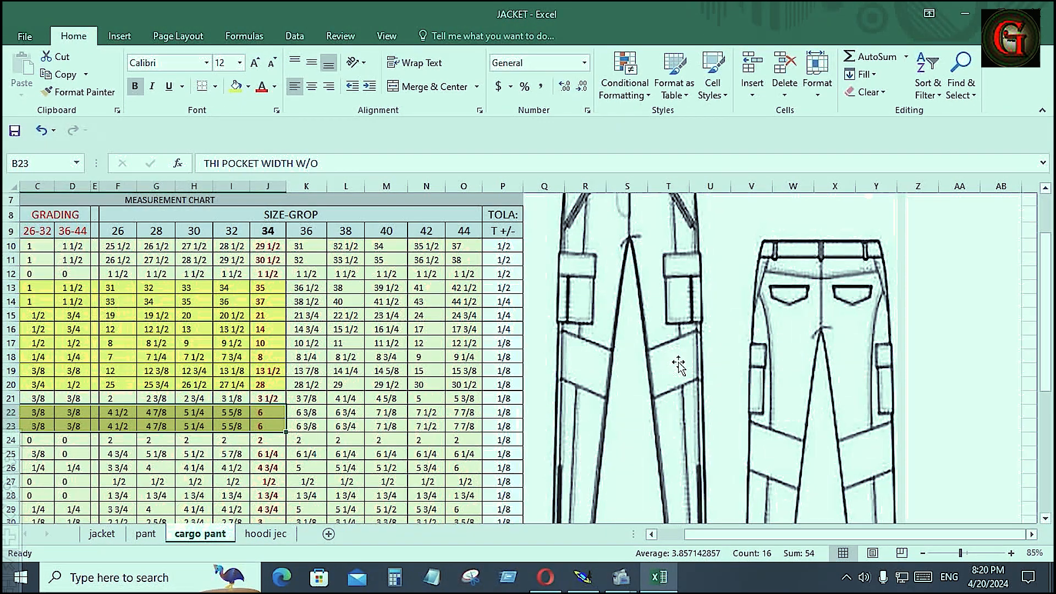
scroll(682, 355, "up", 2)
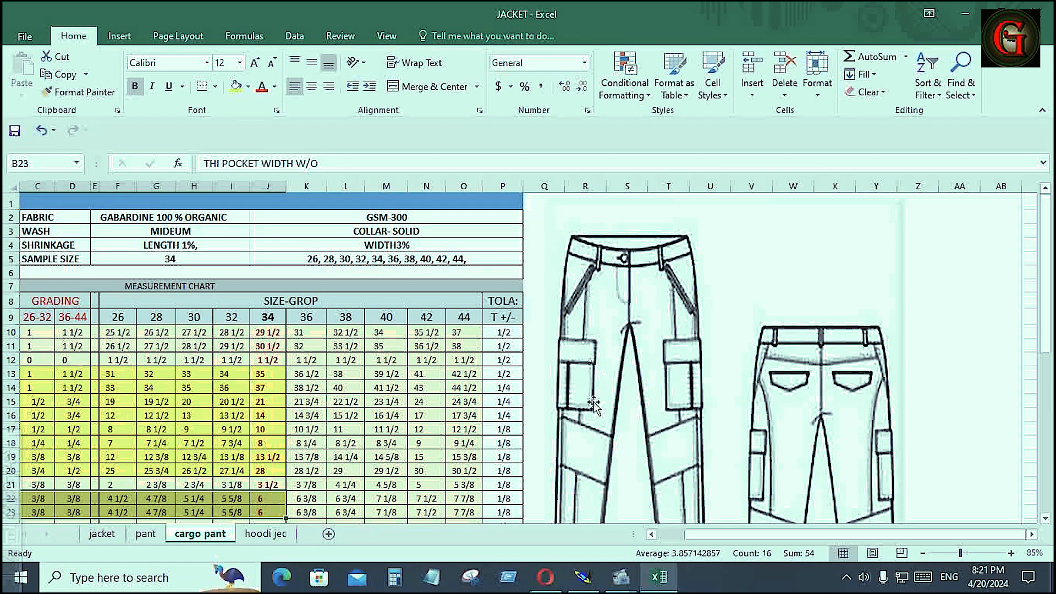
left_click(584, 577)
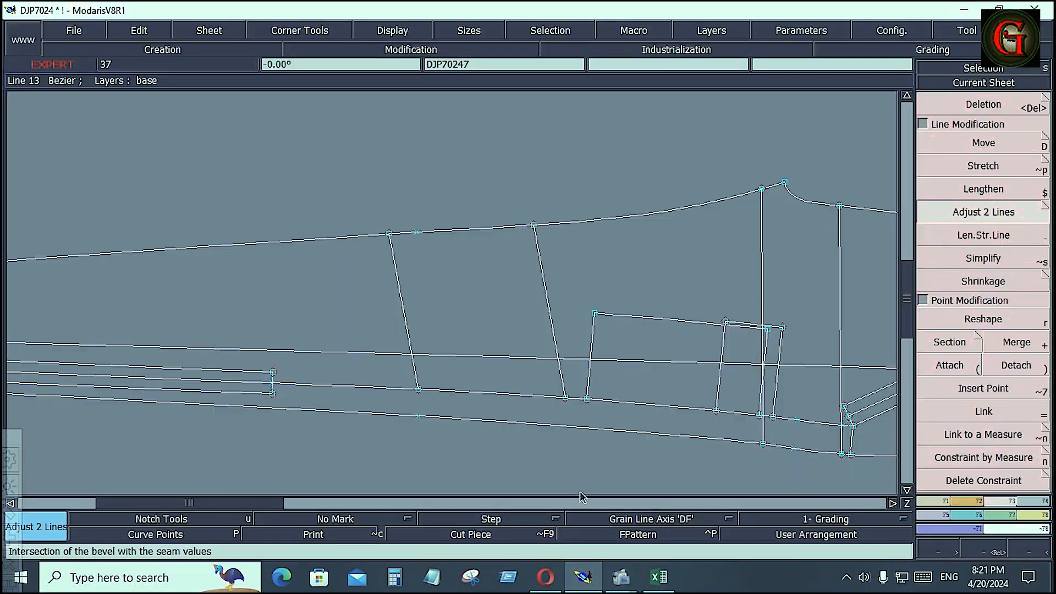
- Create a parallel of the slanted front pocket line at a distance of -3 inches, inside the upper part of the panel
left_click(892, 502)
left_click(890, 502)
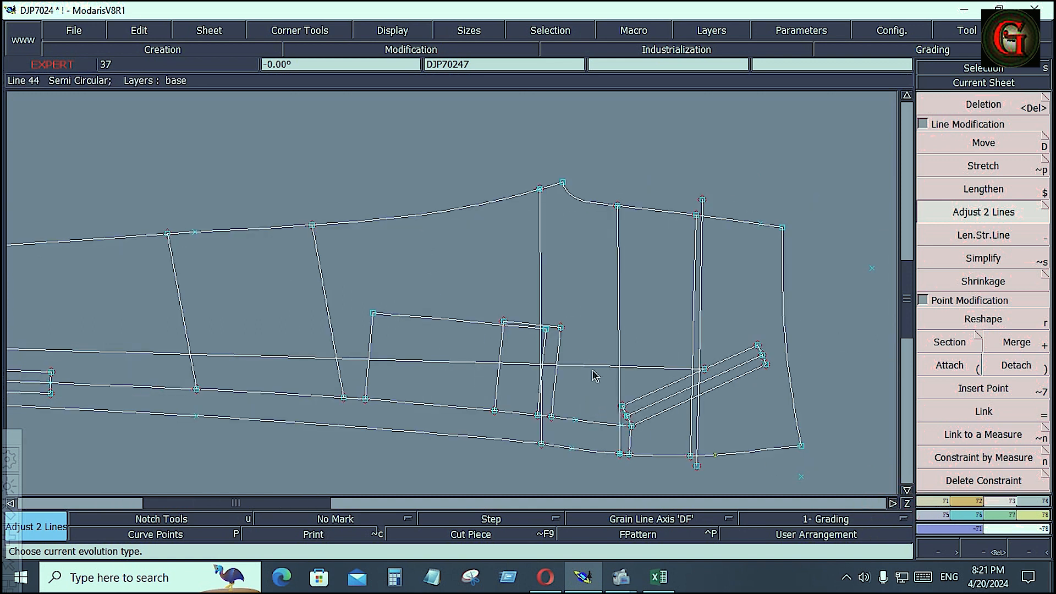
key("Return")
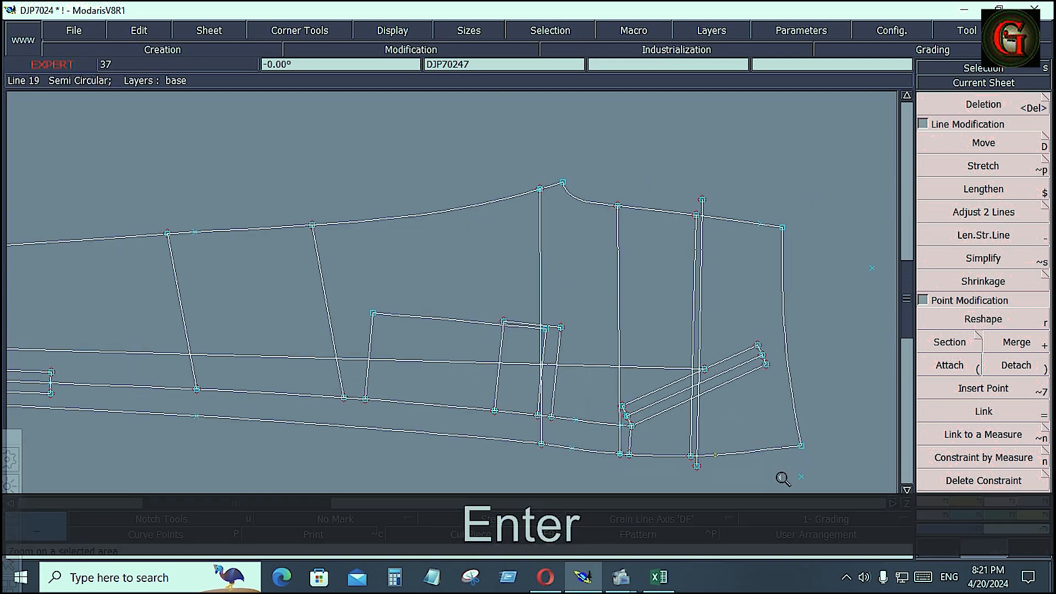
left_click_drag(782, 479, 797, 474)
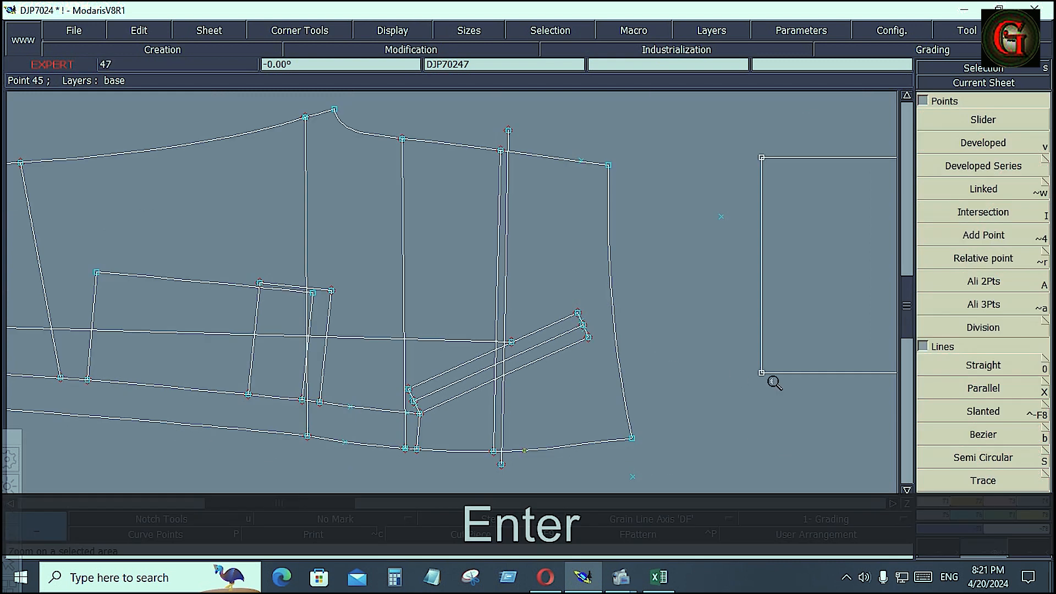
left_click(973, 388)
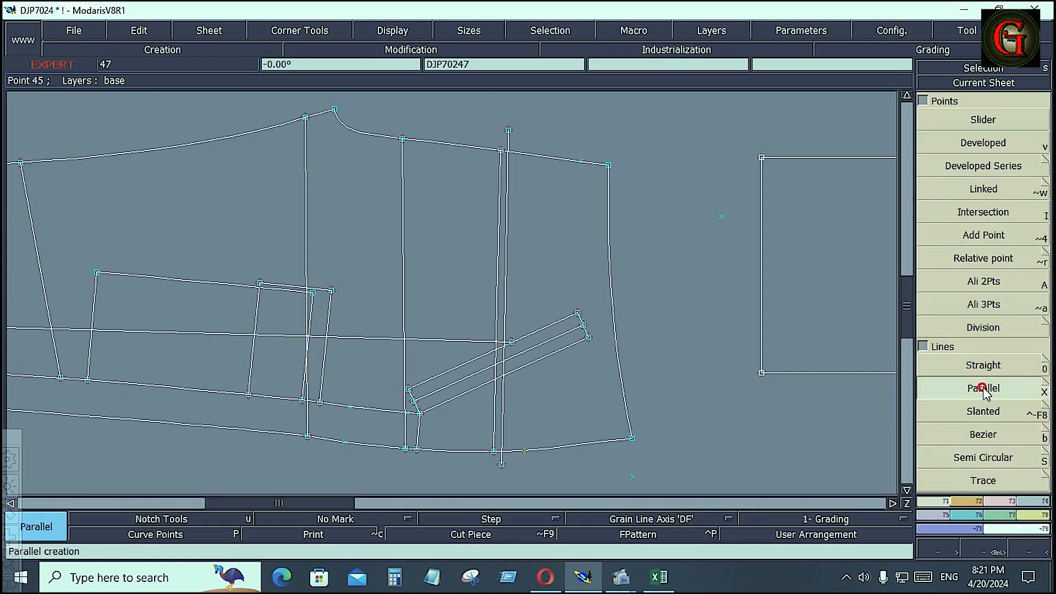
left_click(472, 362)
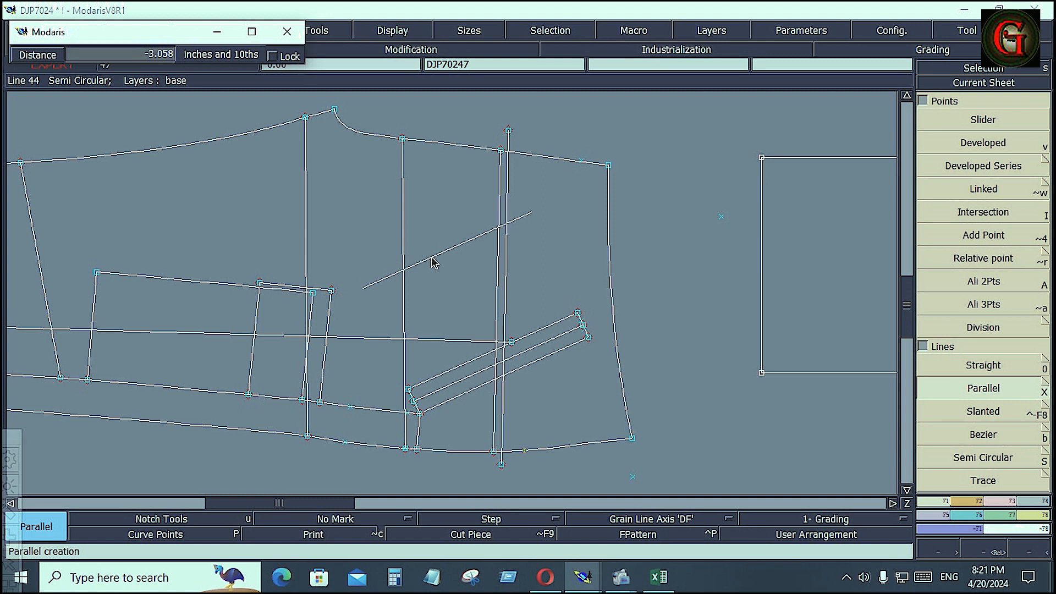
key("ctrl+z")
left_click(455, 365)
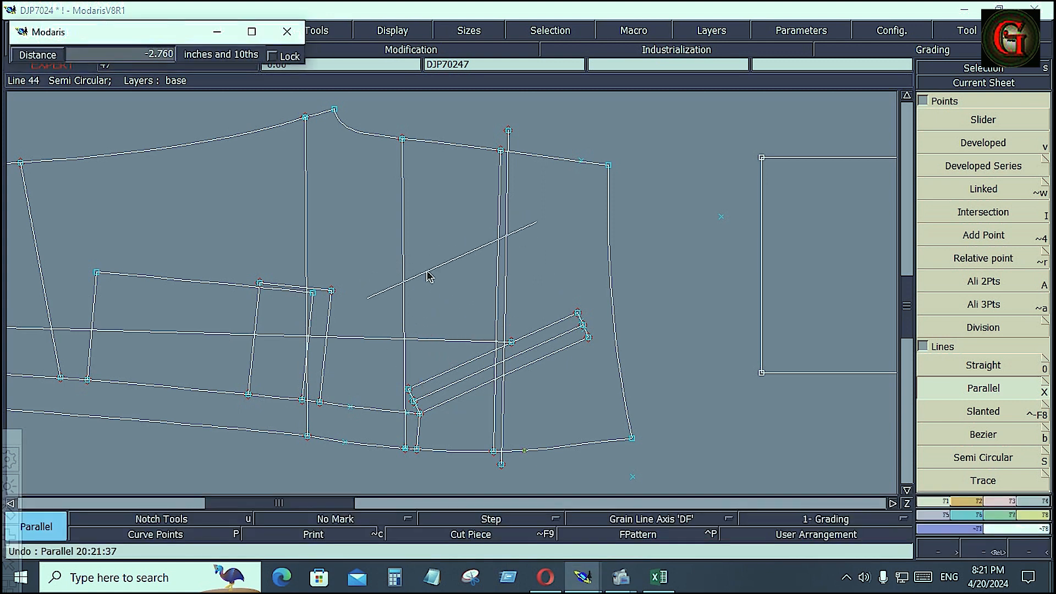
key("Down")
type("-3")
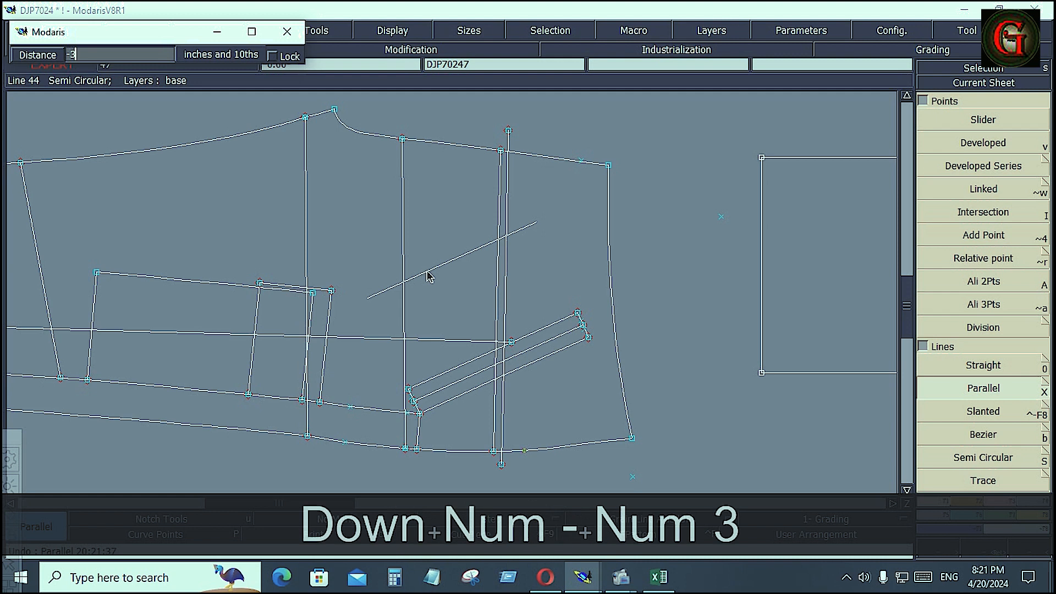
key("Return")
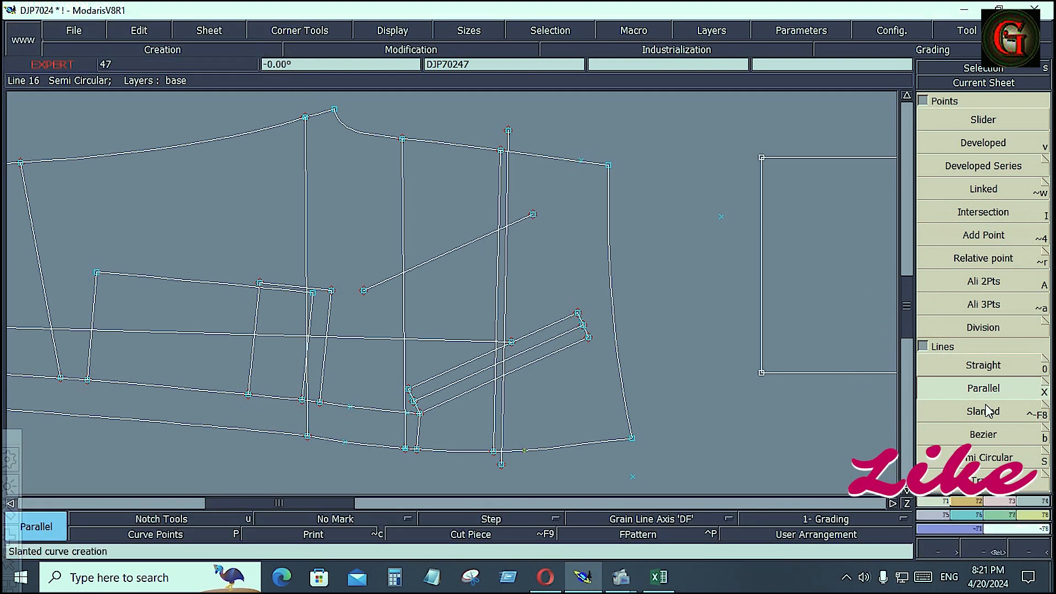
- Draw a straight Bezier pocket-bag line from the waistline into the panel, with dl set to 8.5 inches, ending at the crotch line
left_click(991, 434)
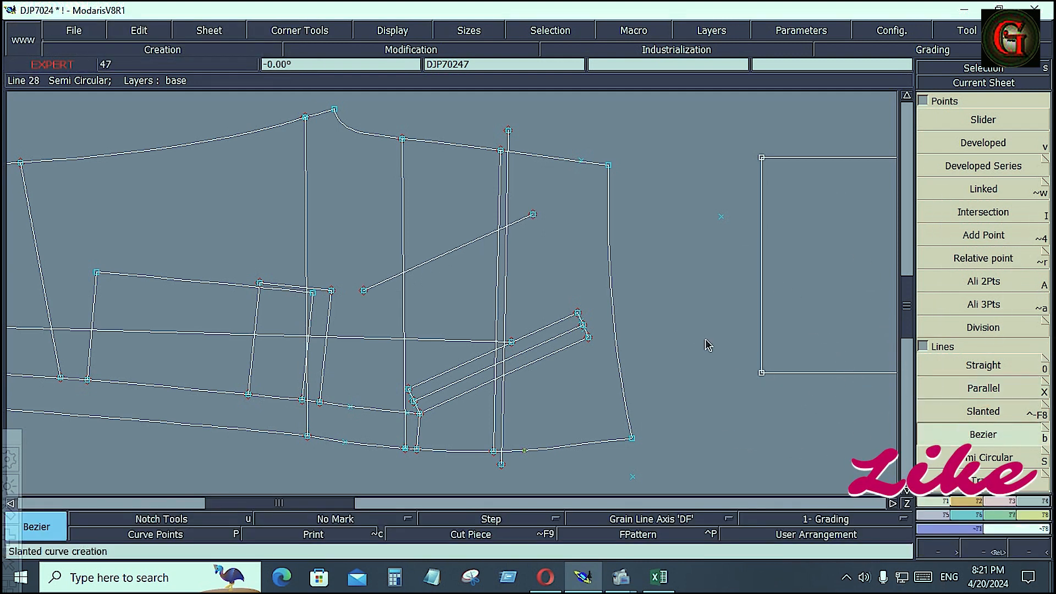
left_click(608, 219)
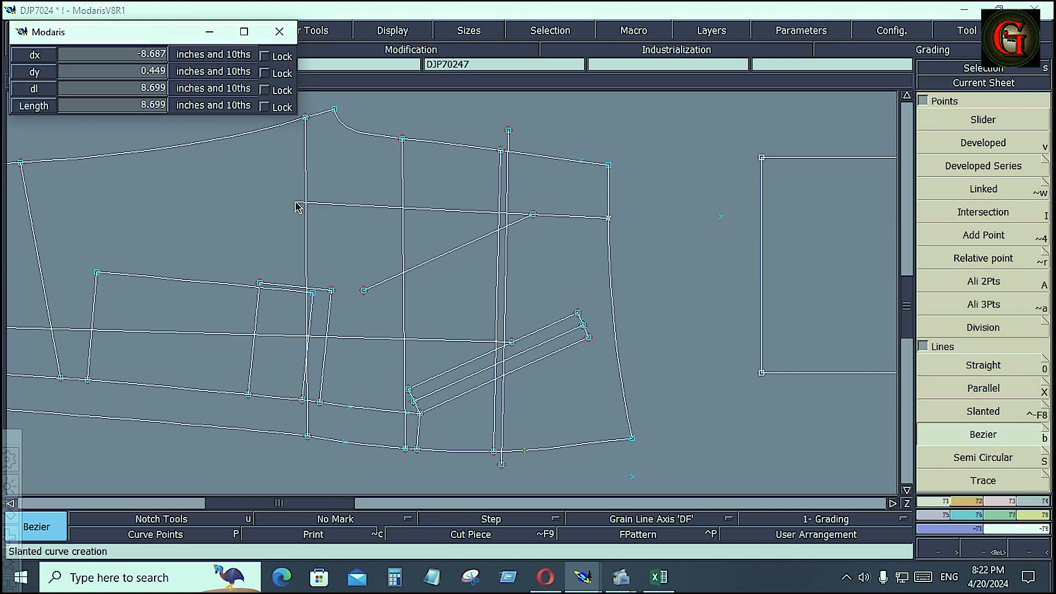
left_click(82, 88)
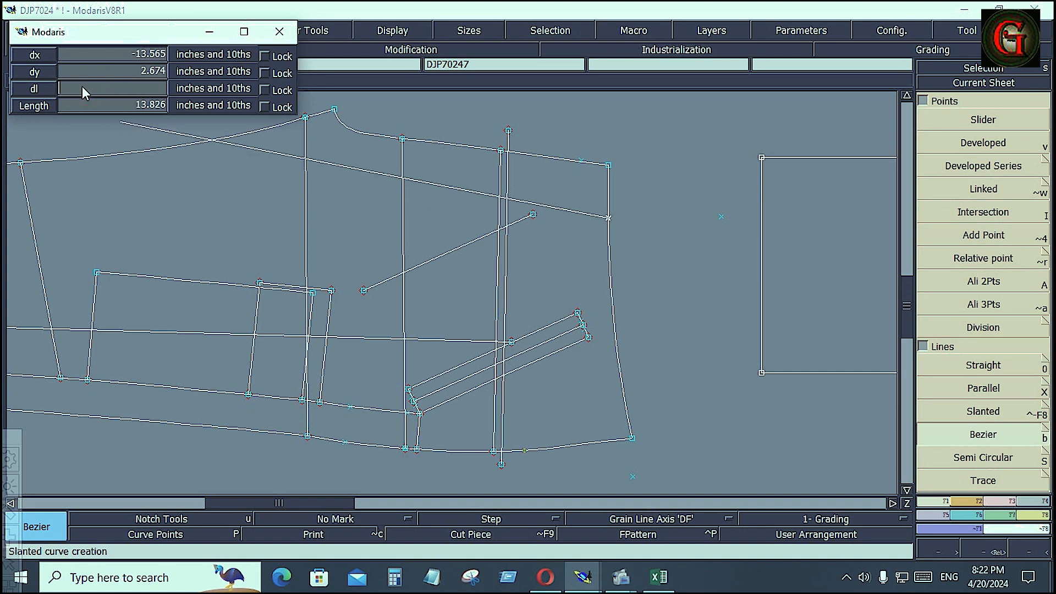
type("8.5")
key("Return")
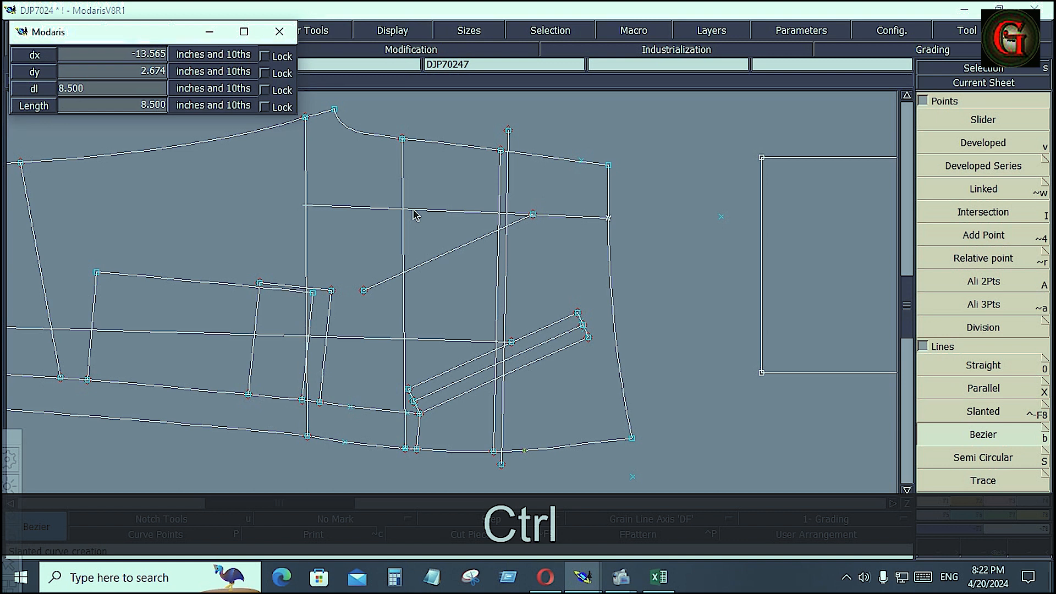
left_click(414, 212)
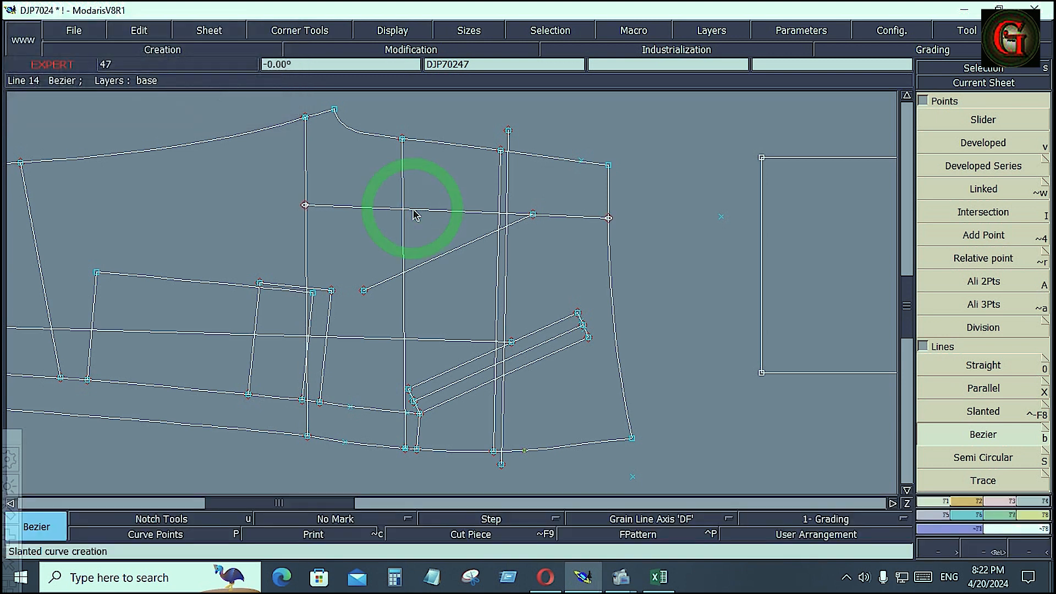
key("shift+s")
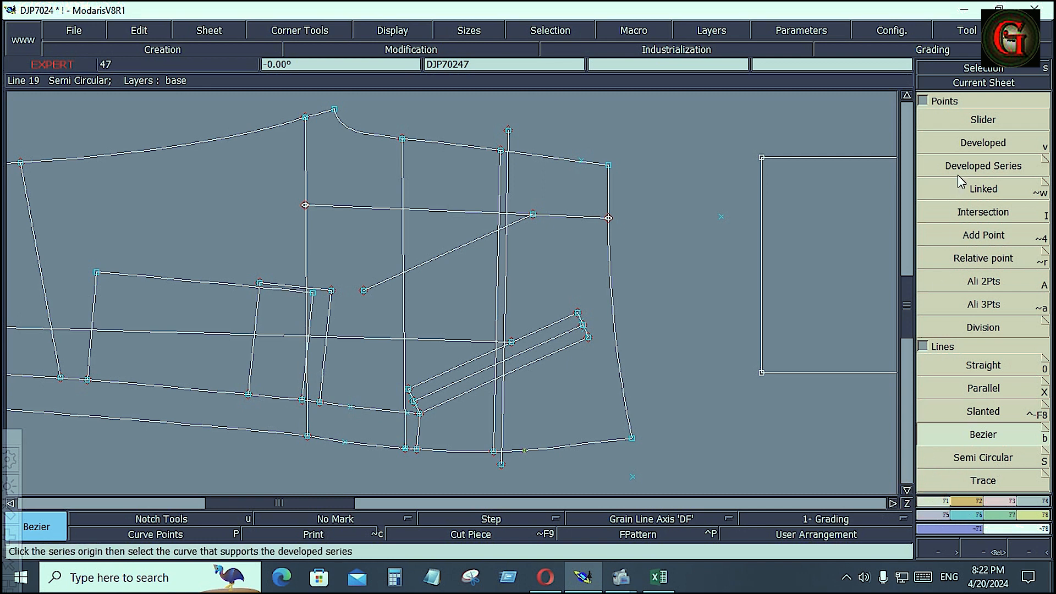
left_click(972, 144)
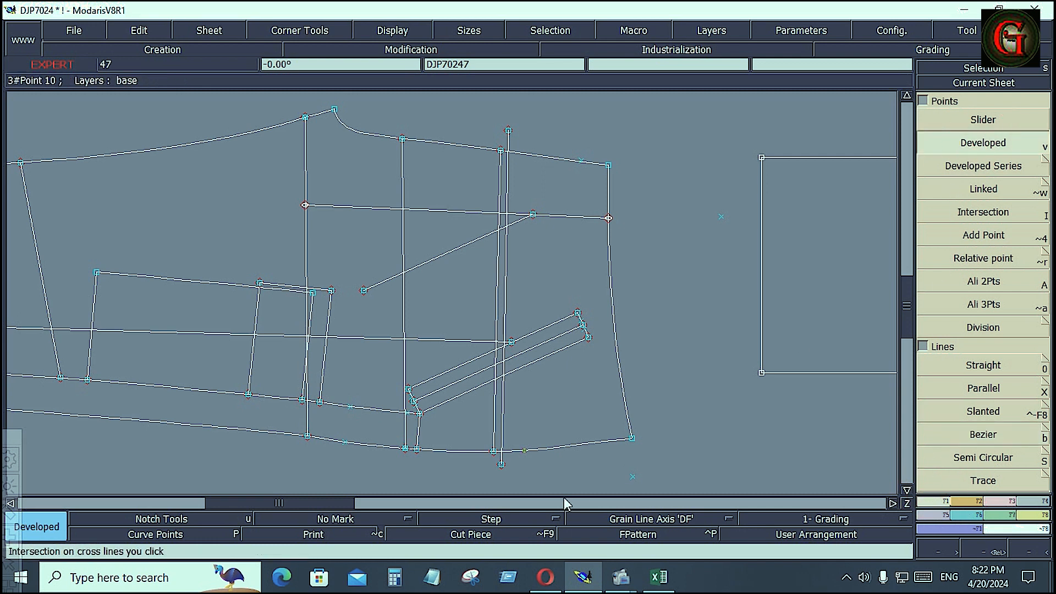
left_click(417, 448)
key("space")
key("space")
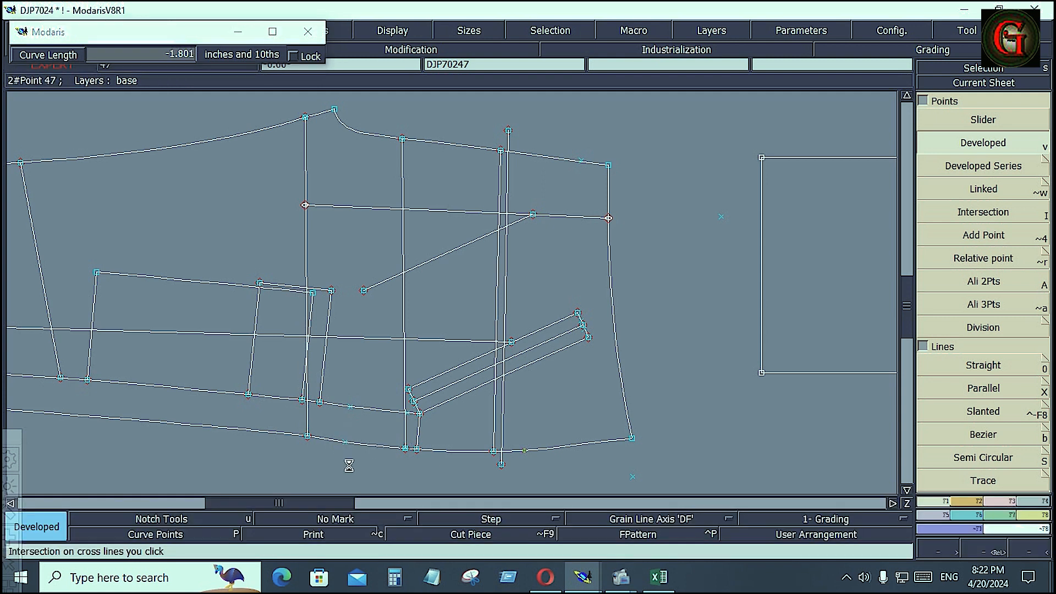
left_click(348, 444)
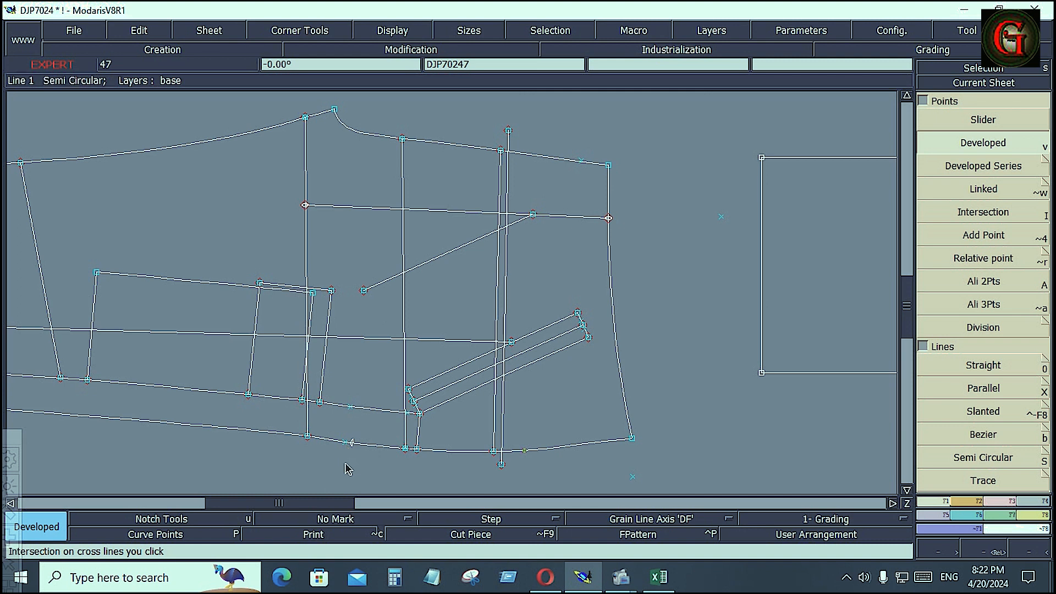
key("ctrl+z")
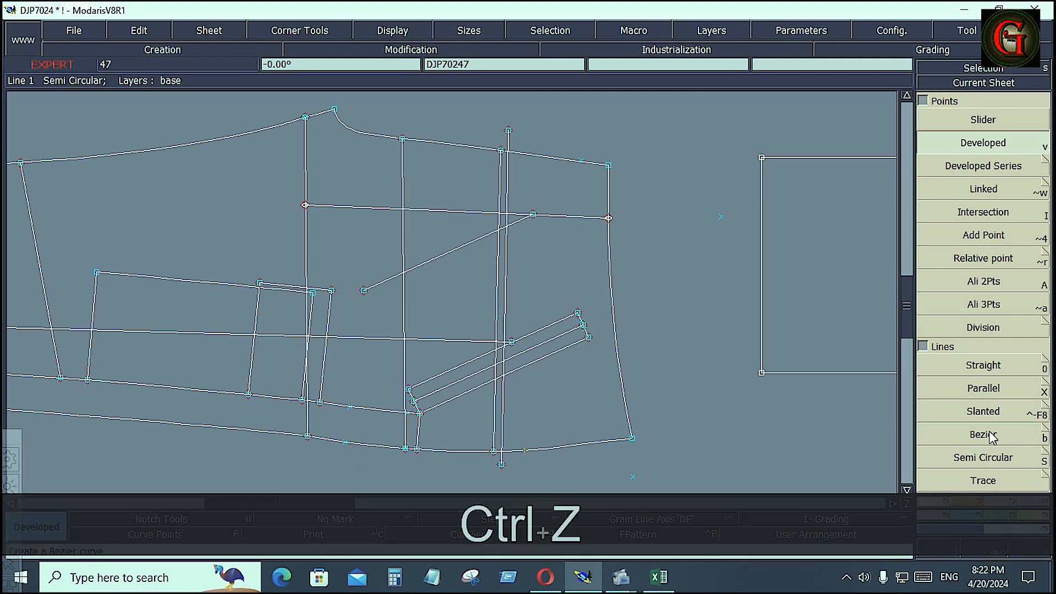
- Draw a Bezier line from the outer side seam point near the crotch line to the inner end of the 8.5-inch pocket-bag line
left_click(988, 434)
left_click(343, 440)
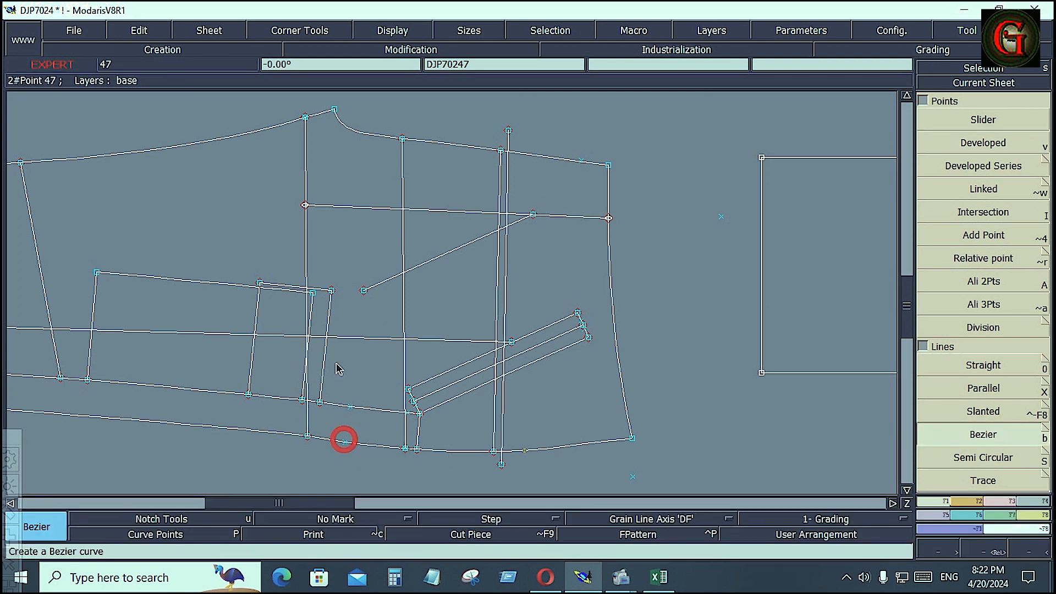
right_click(306, 205)
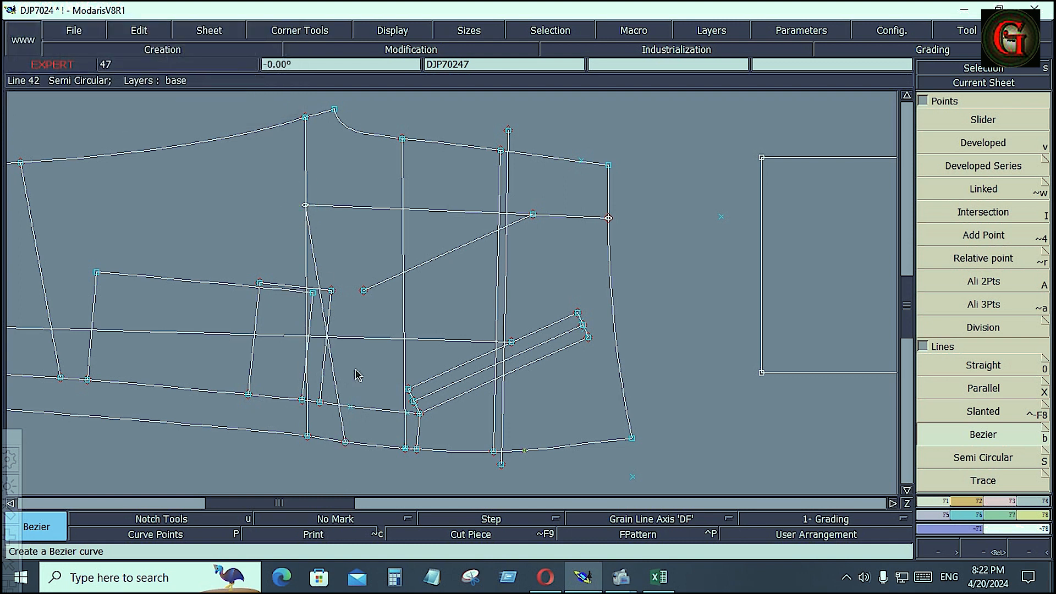
- Display the curve handles and reshape the new Bezier line into a curved pocket-bag edge
key("Return")
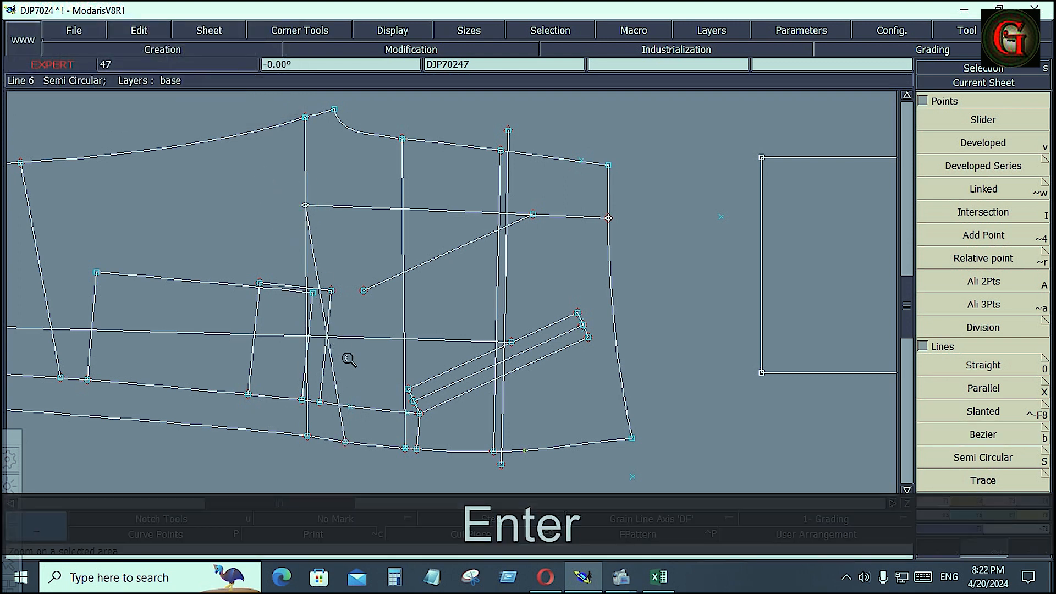
left_click_drag(386, 481, 386, 482)
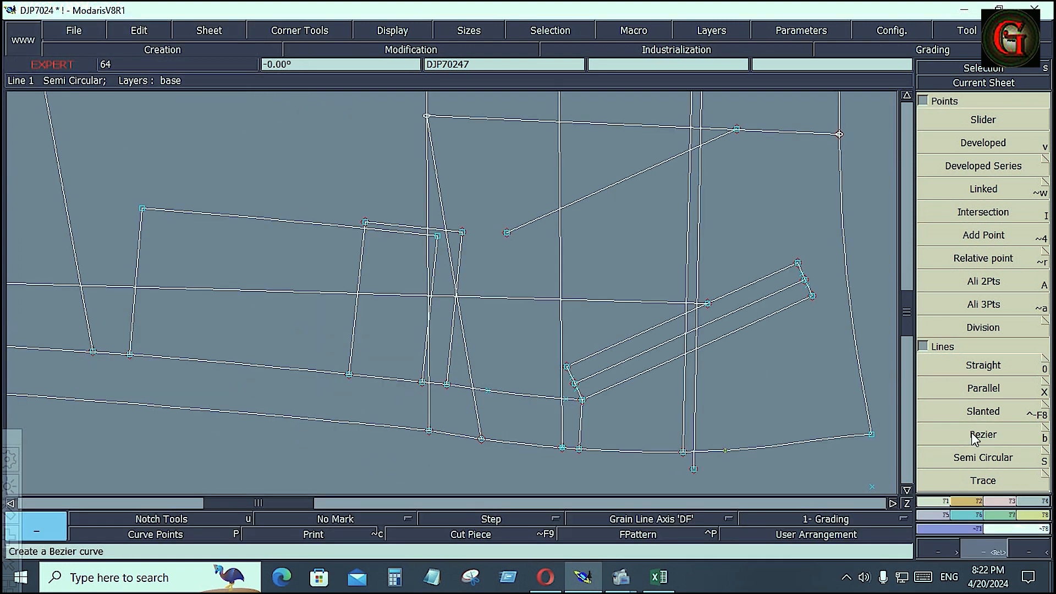
left_click(394, 30)
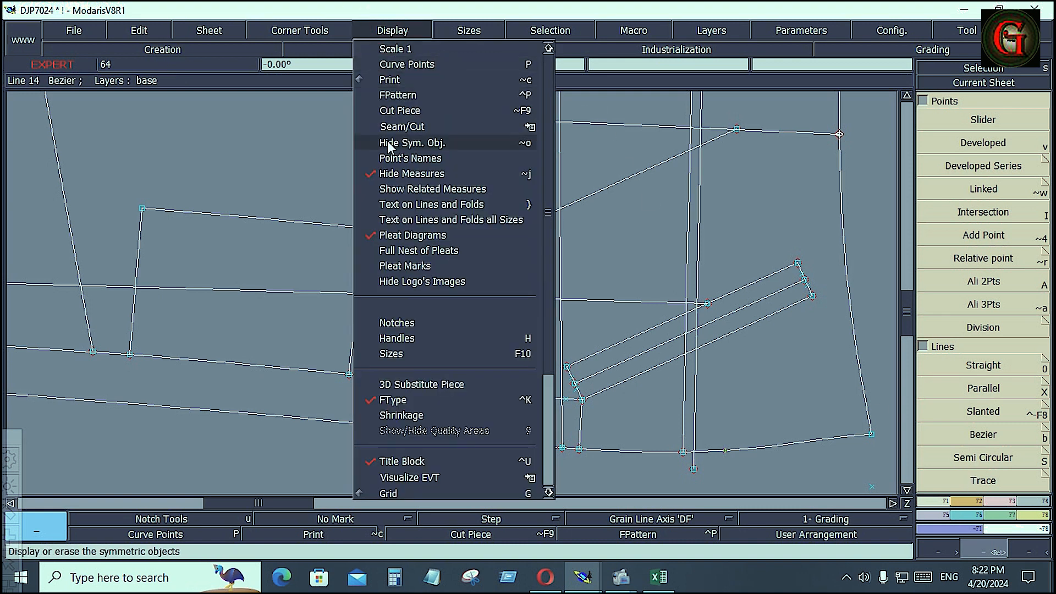
left_click(394, 337)
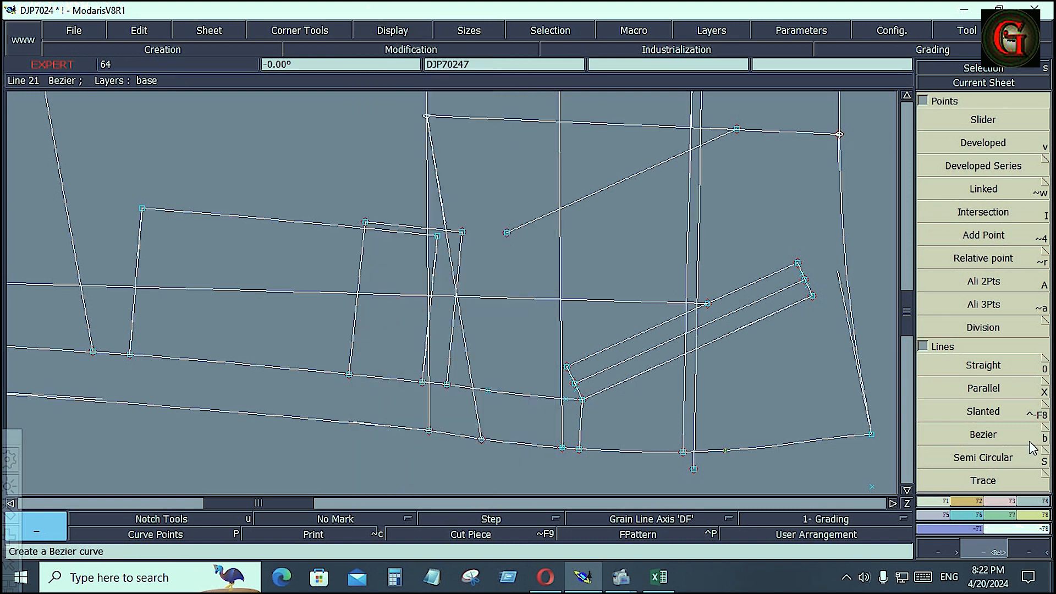
left_click(1001, 500)
left_click(996, 318)
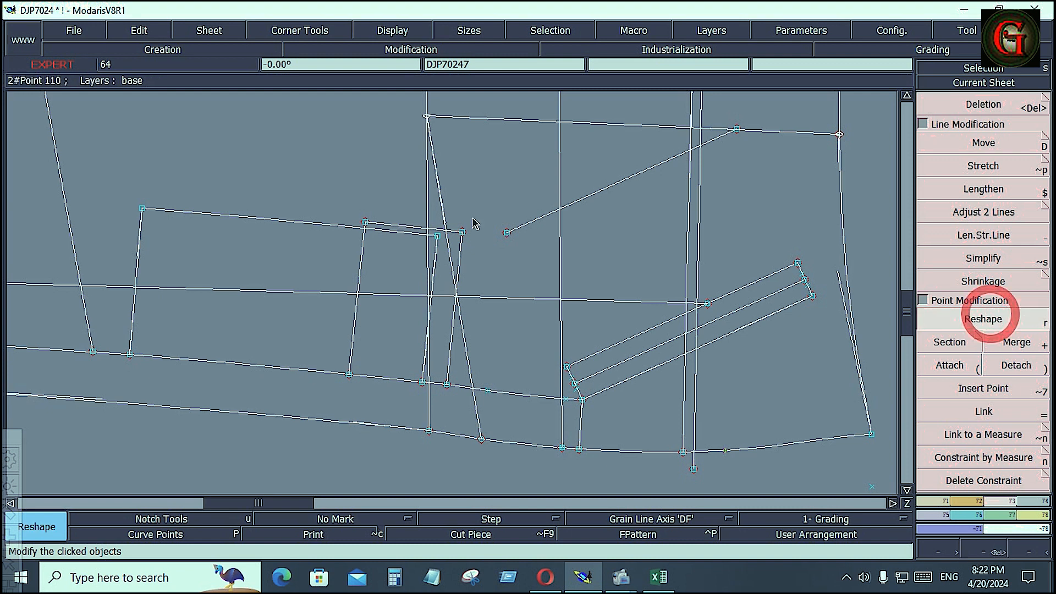
left_click(440, 203)
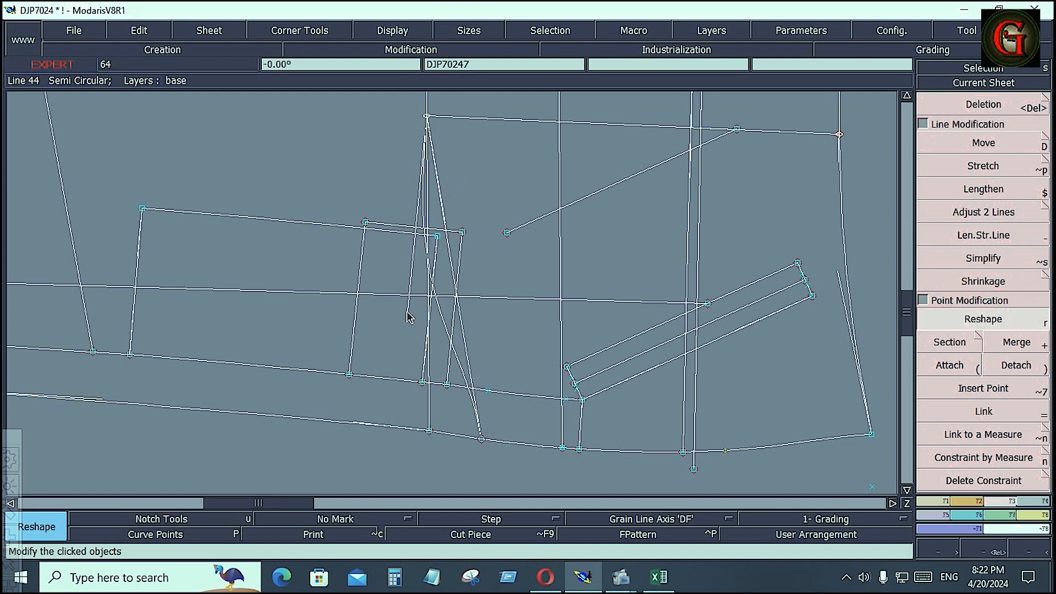
left_click(420, 346)
- Delete the leftover point on the 8.5-inch pocket-bag line and insert points at its inner corner and its waistline end
left_click(983, 388)
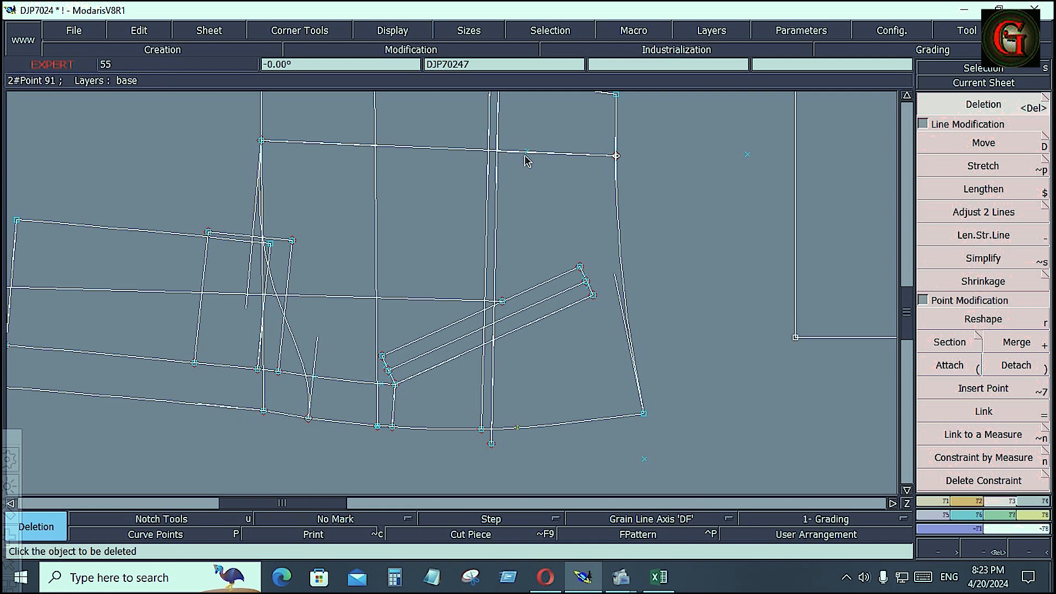
left_click(524, 149)
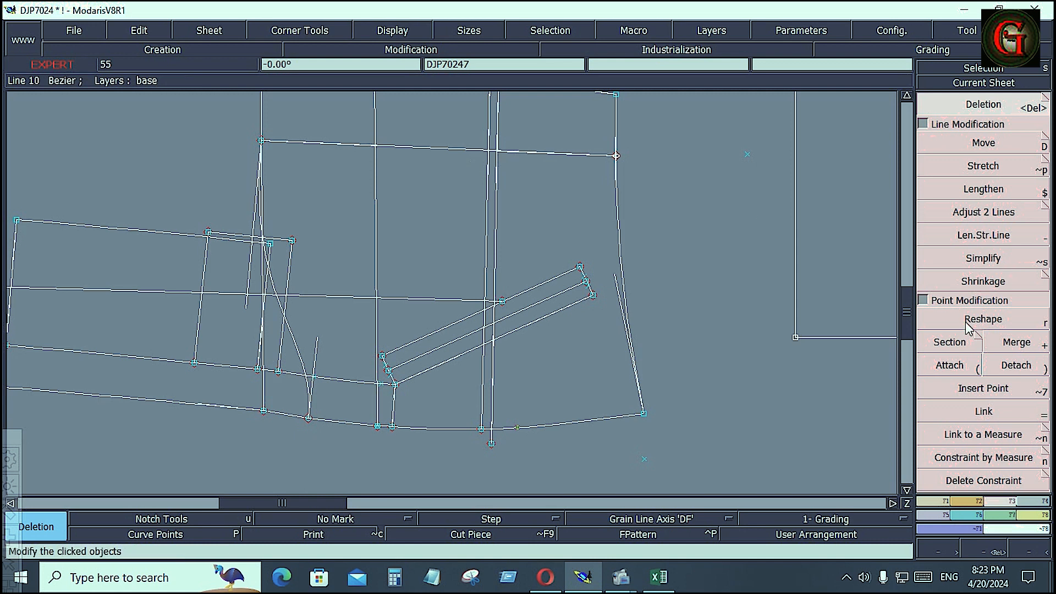
left_click(1003, 395)
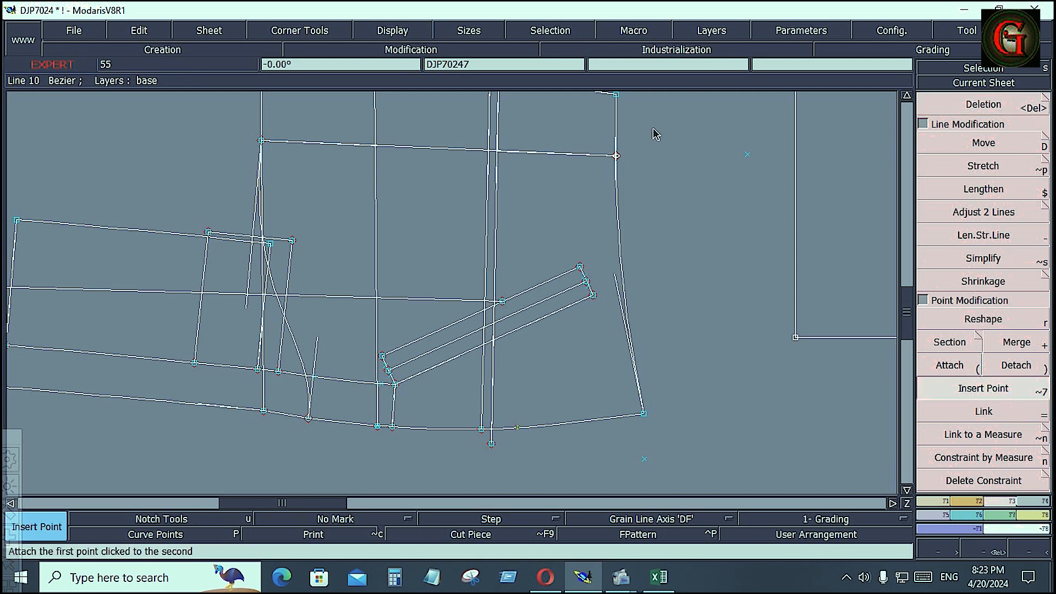
left_click(617, 156)
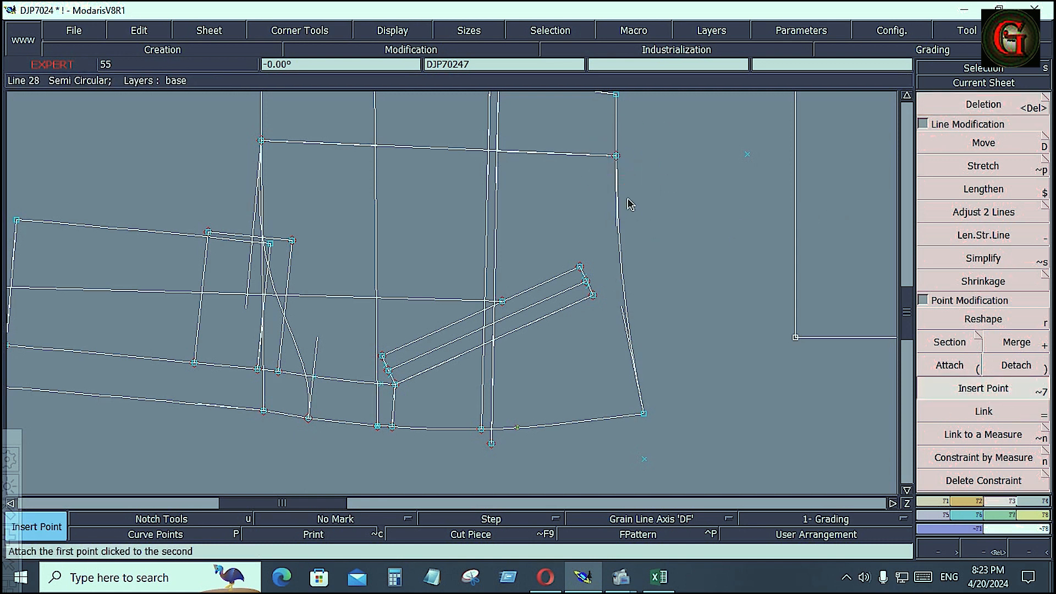
left_click(907, 95)
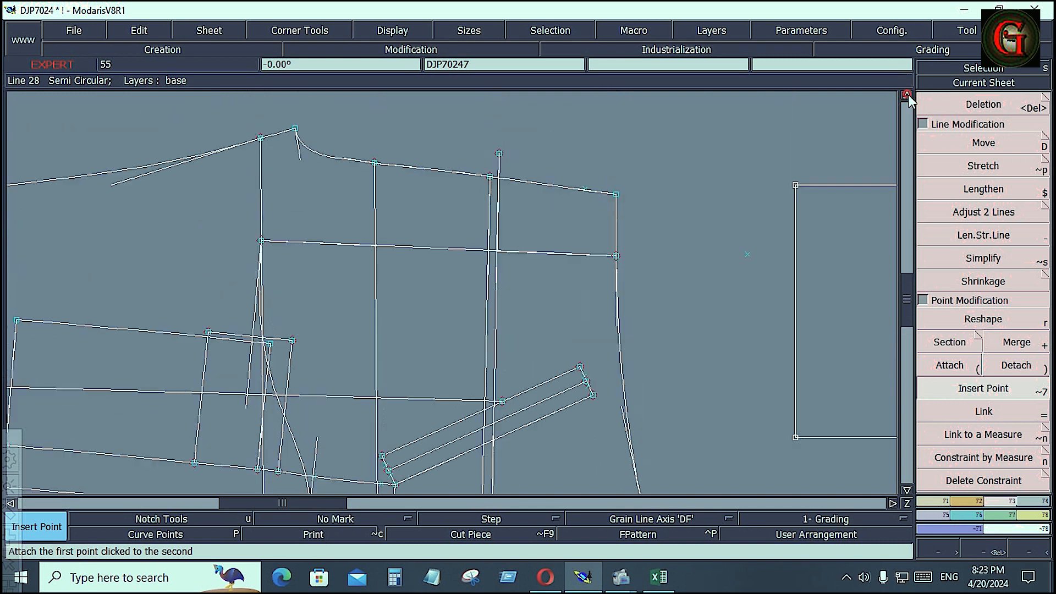
left_click(907, 95)
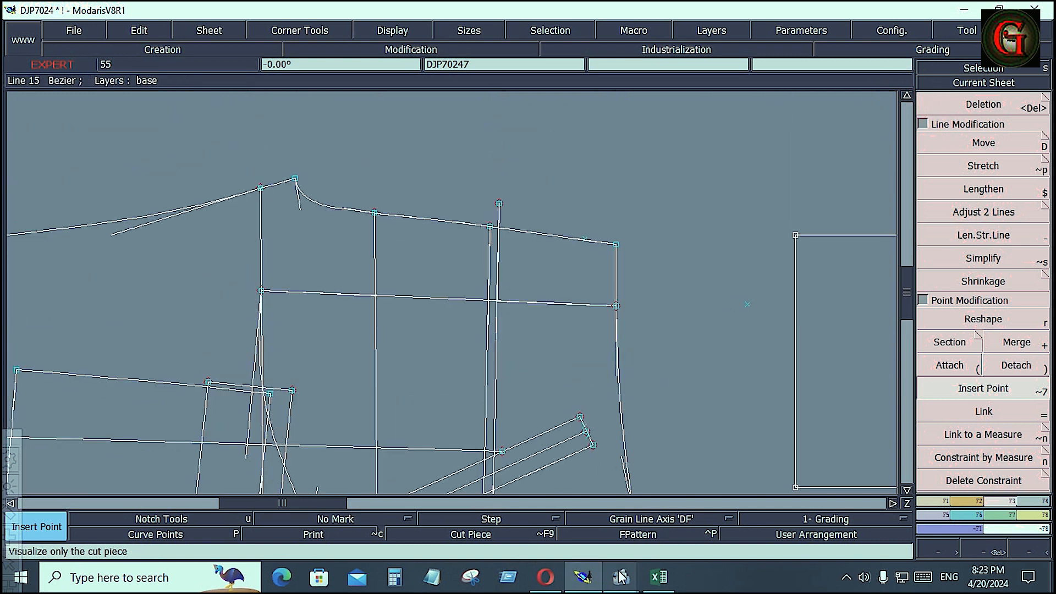
- Switch to the Excel cargo pant worksheet and fill the BONE HEIGHT row's measurement cells through column J with yellow
left_click(659, 576)
scroll(253, 439, "down", 8)
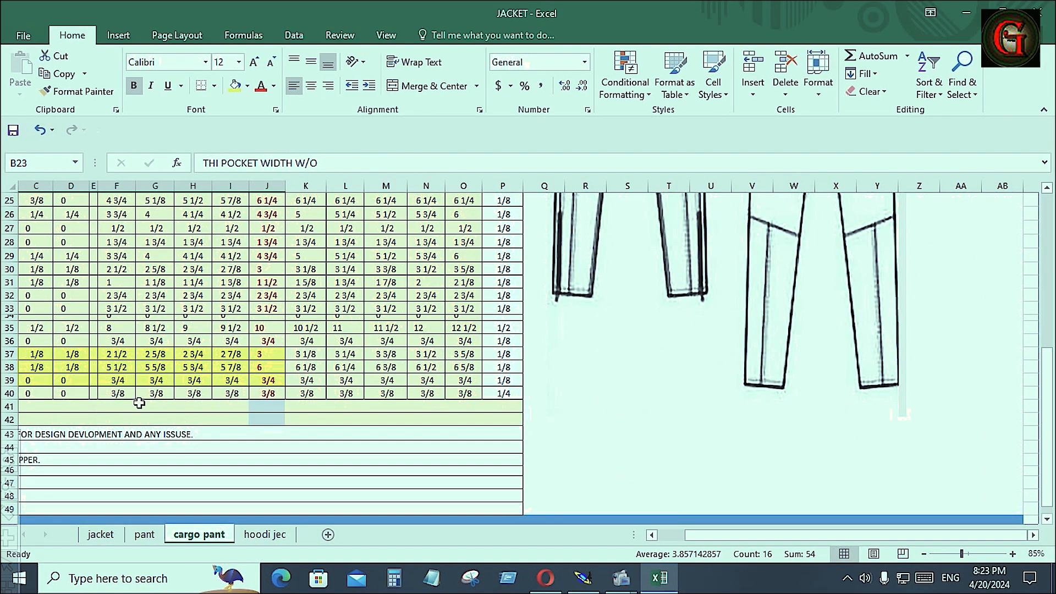
left_click_drag(24, 395, 279, 391)
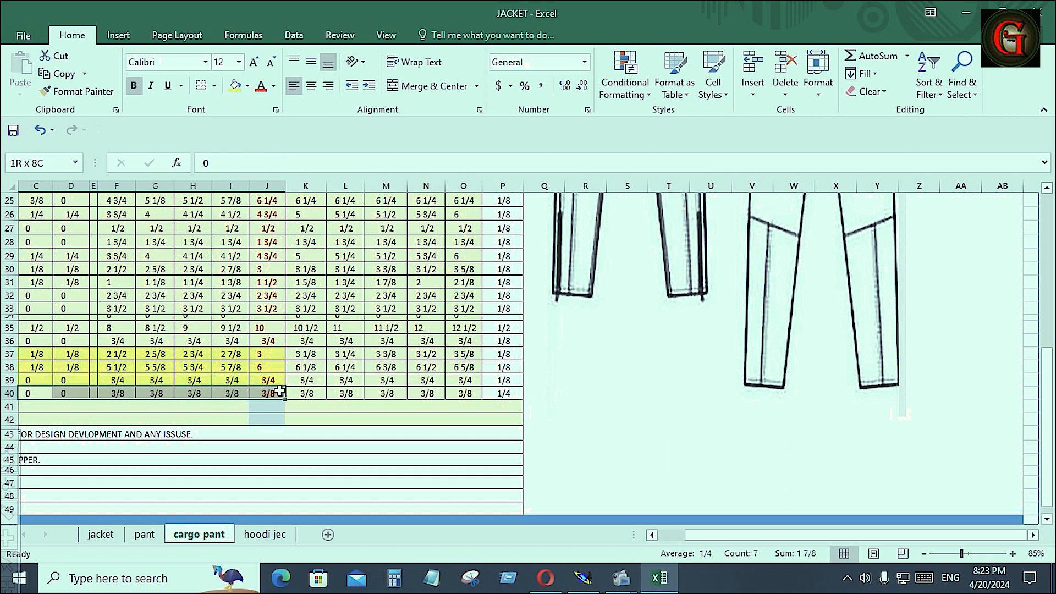
left_click(235, 85)
scroll(168, 348, "up", 1)
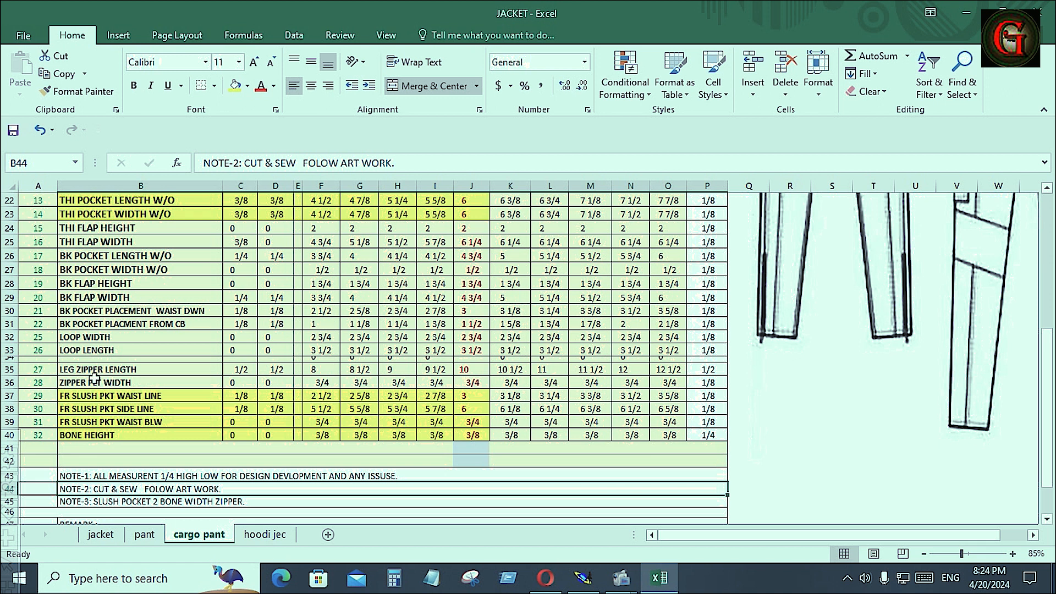
- Fill the LEG ZIPPER LENGTH and ZIPPER PLT WIDTH rows' measurement cells through column J with yellow
left_click_drag(65, 370, 471, 387)
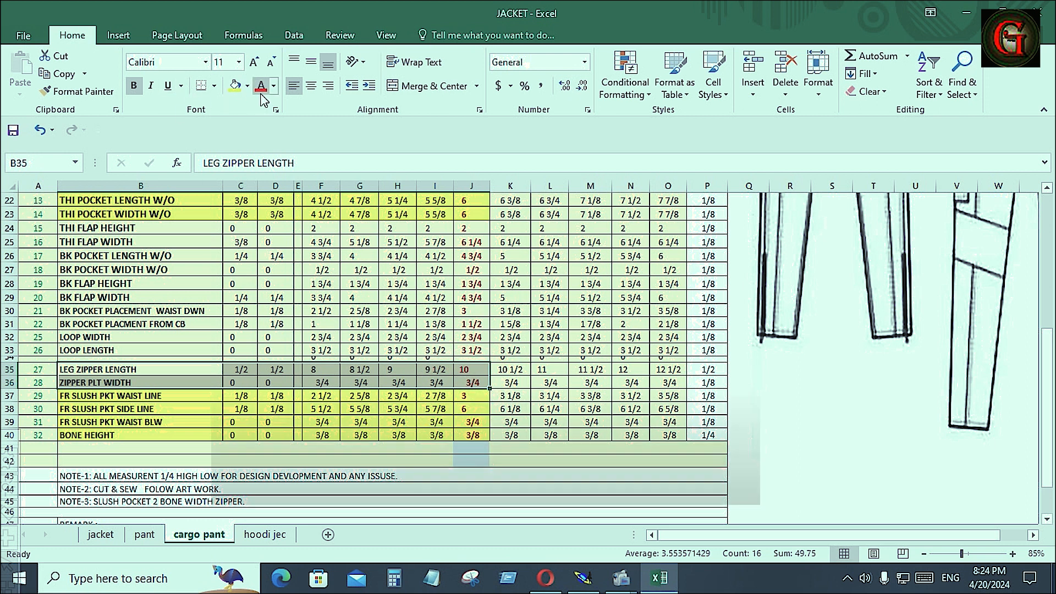
left_click(235, 85)
- Switch to Modaris and draw a rectangle 10 inches wide and 1.5 inches high in the empty area above the front panel
left_click(584, 578)
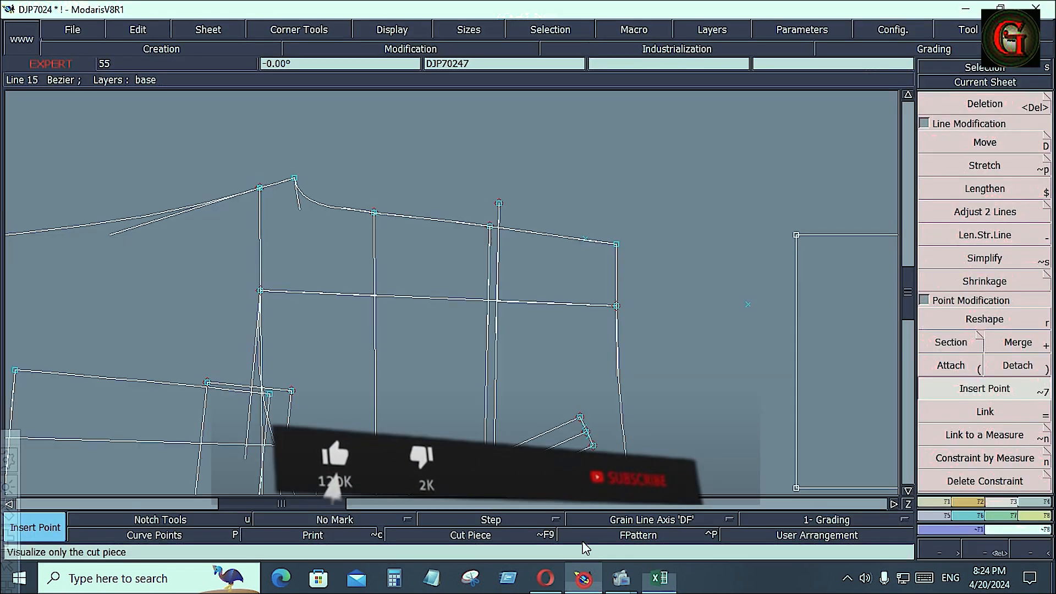
left_click(970, 501)
left_click(990, 472)
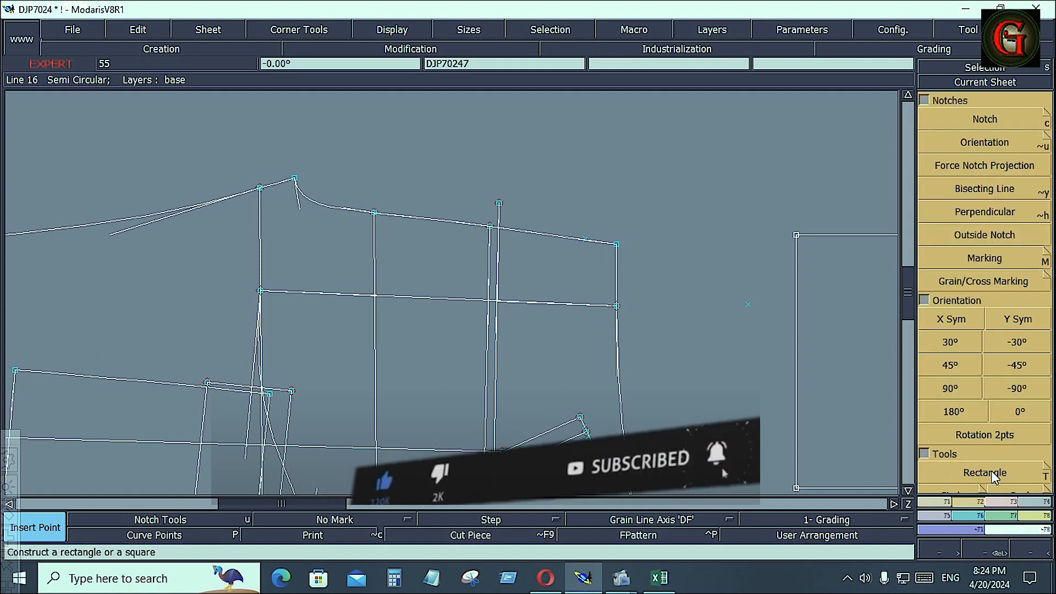
left_click(523, 145)
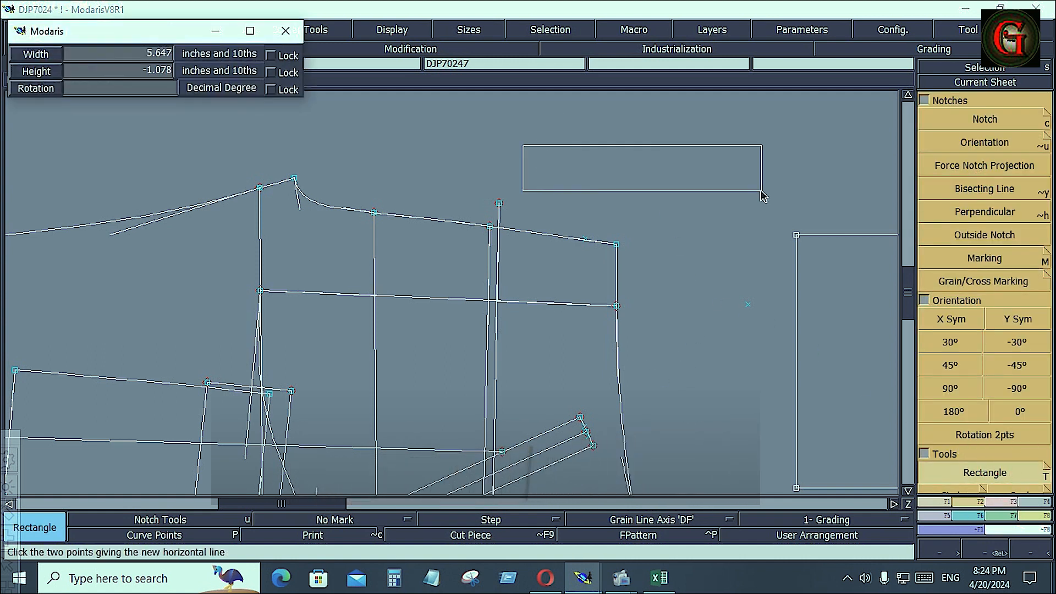
key("Down")
type("10")
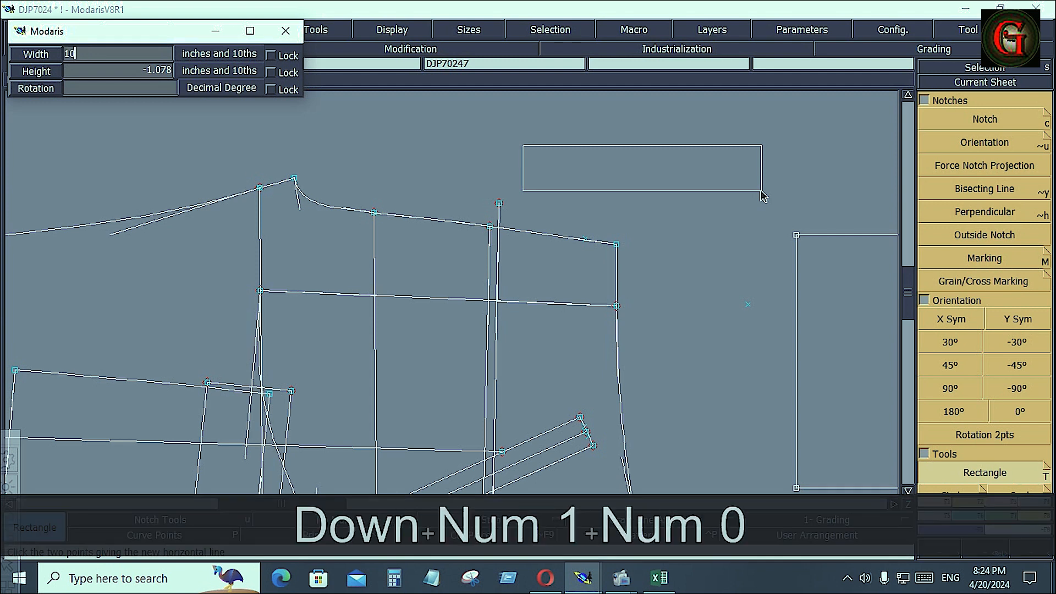
key("Down")
type("1.5")
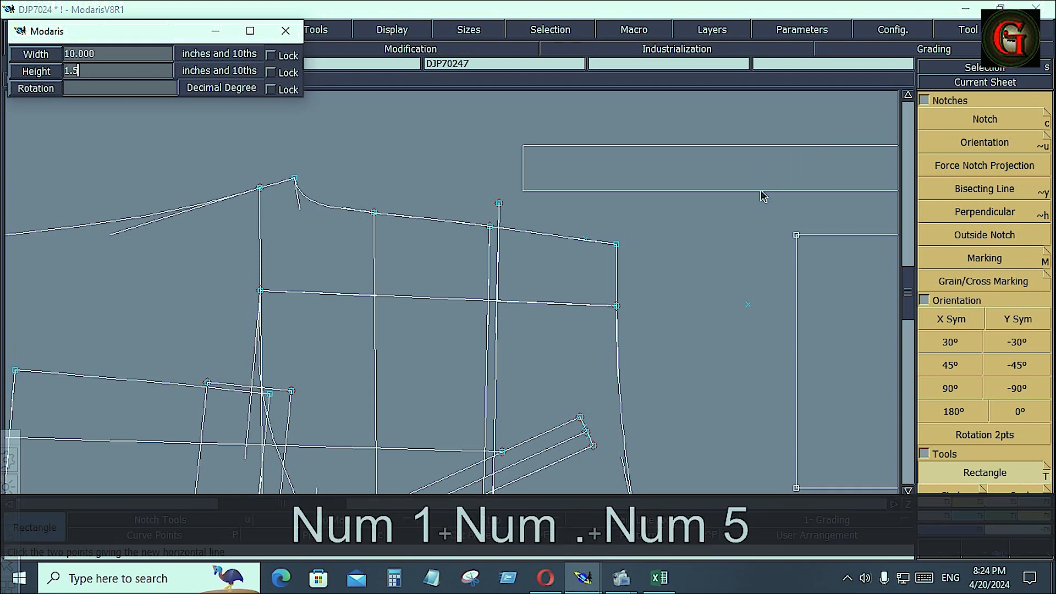
key("Return")
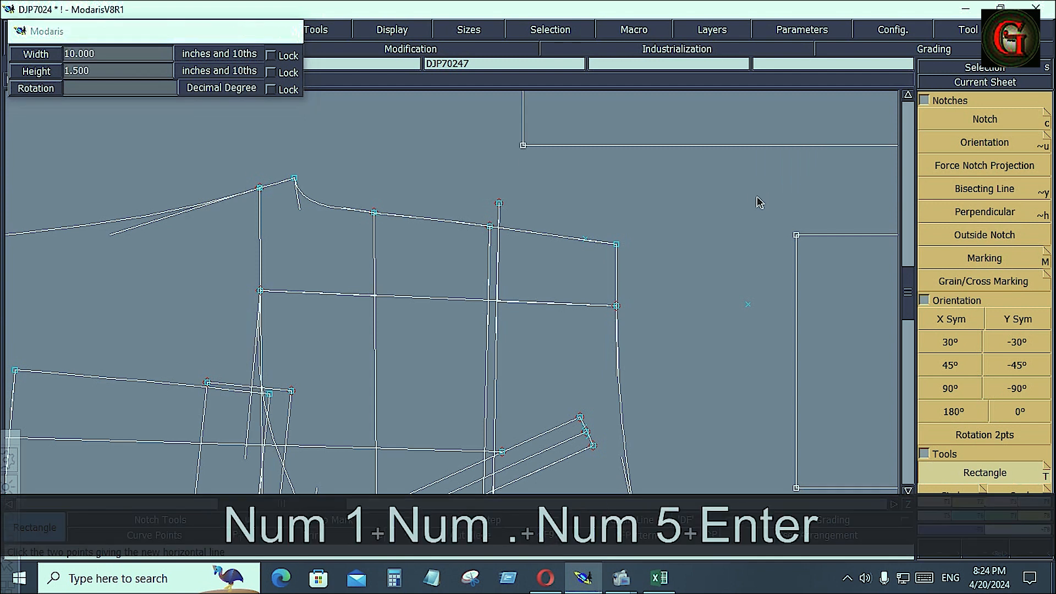
- Extract the 10 by 1.5 inch rectangle as a new seam piece and arrange all the sheets on the desk
key("Home")
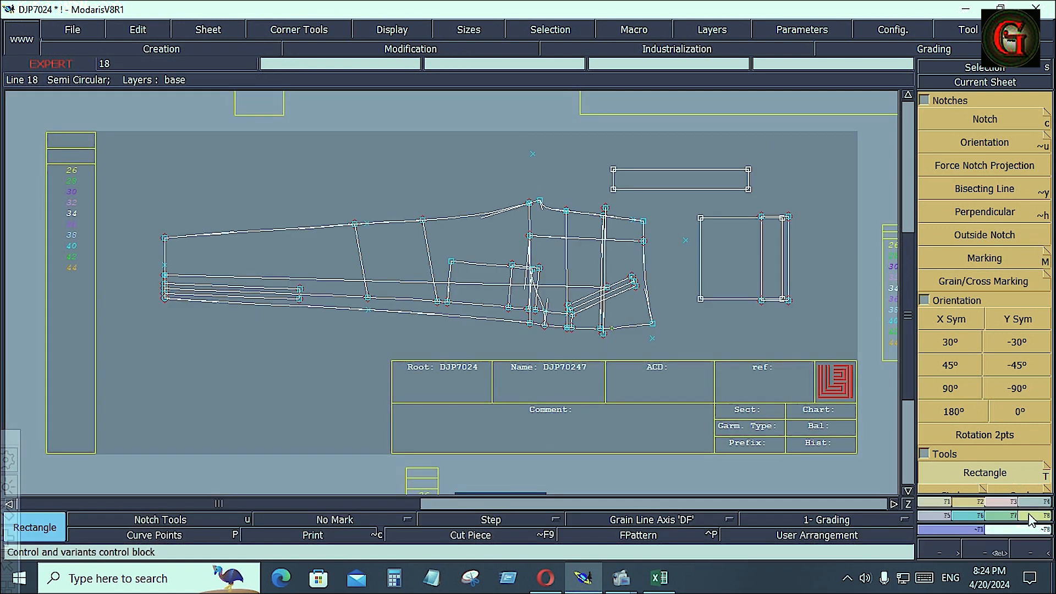
left_click(1033, 517)
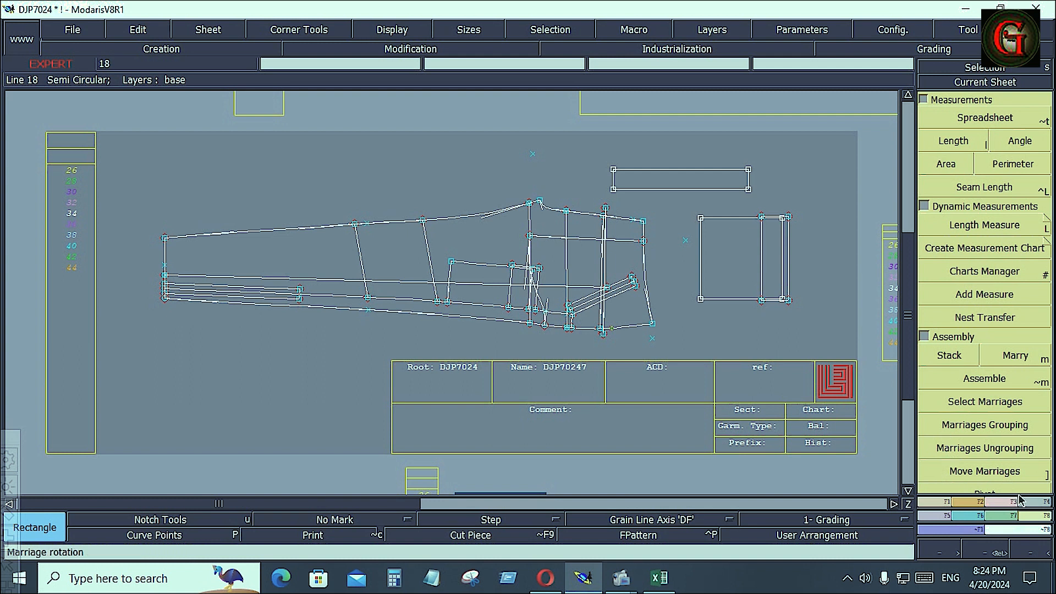
left_click(1038, 507)
left_click(954, 458)
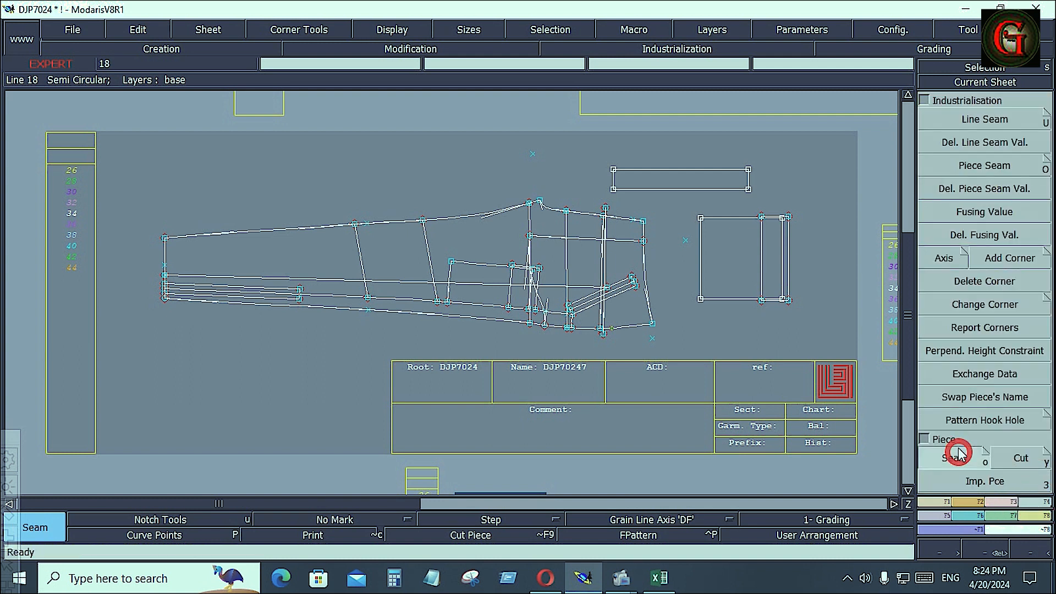
left_click(698, 177)
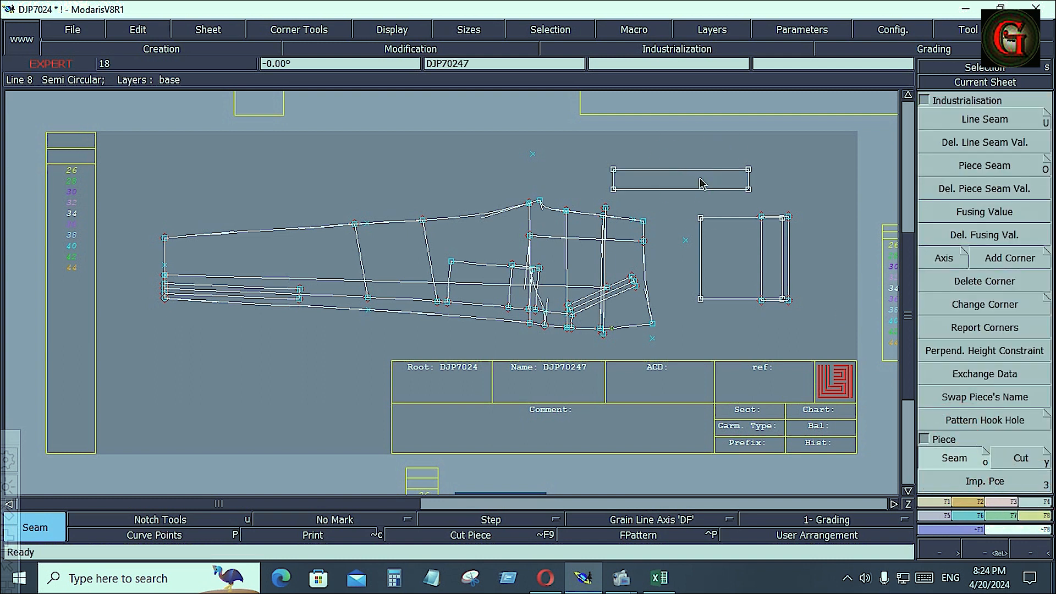
key("j")
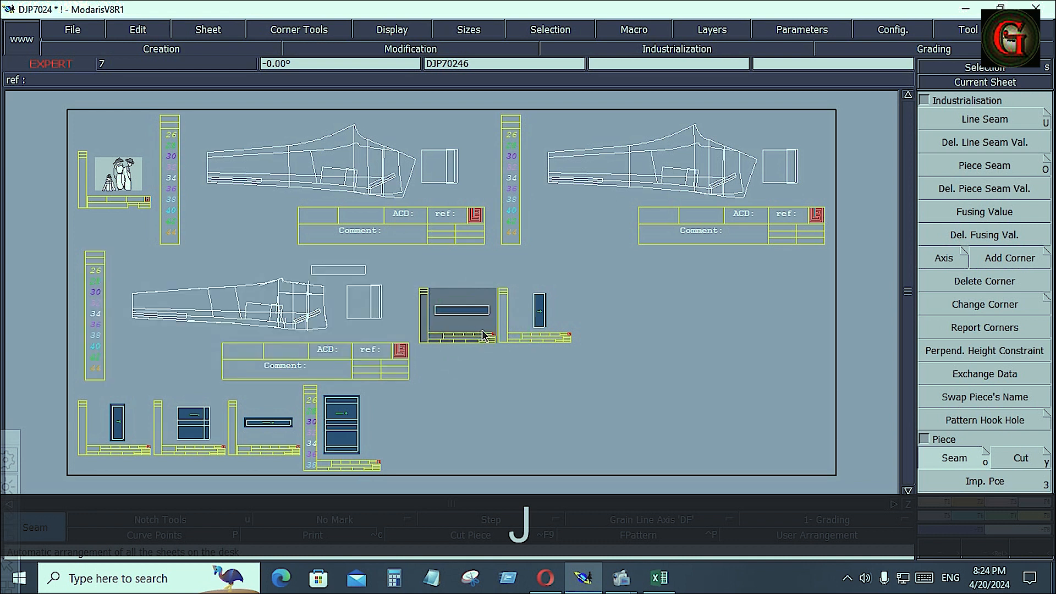
- Apply a 0.4-inch line seam allowance to all four edges of the new rectangular piece
key("Home")
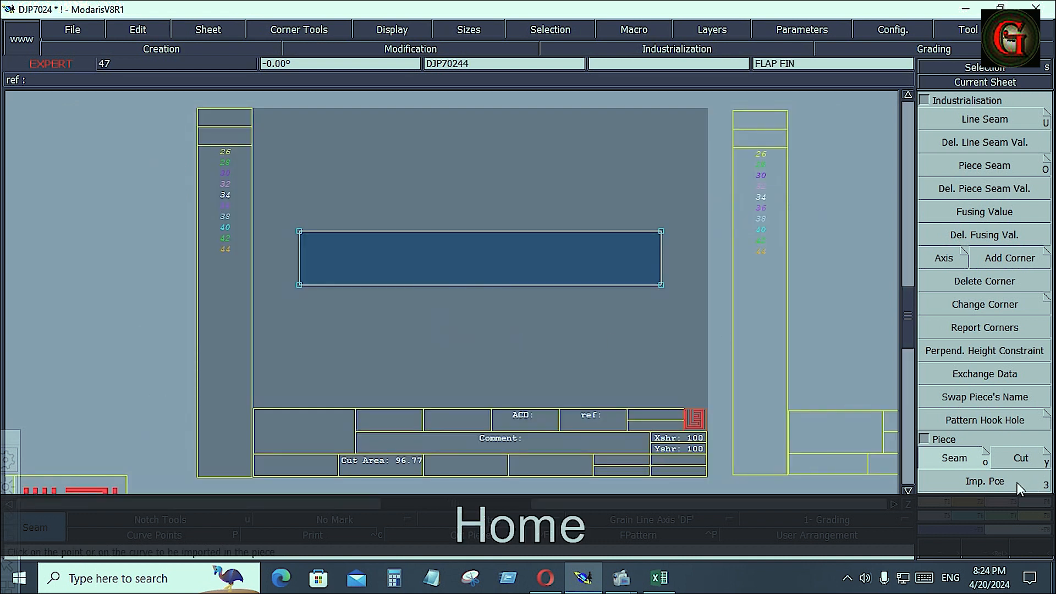
left_click(960, 125)
left_click_drag(269, 177, 685, 317)
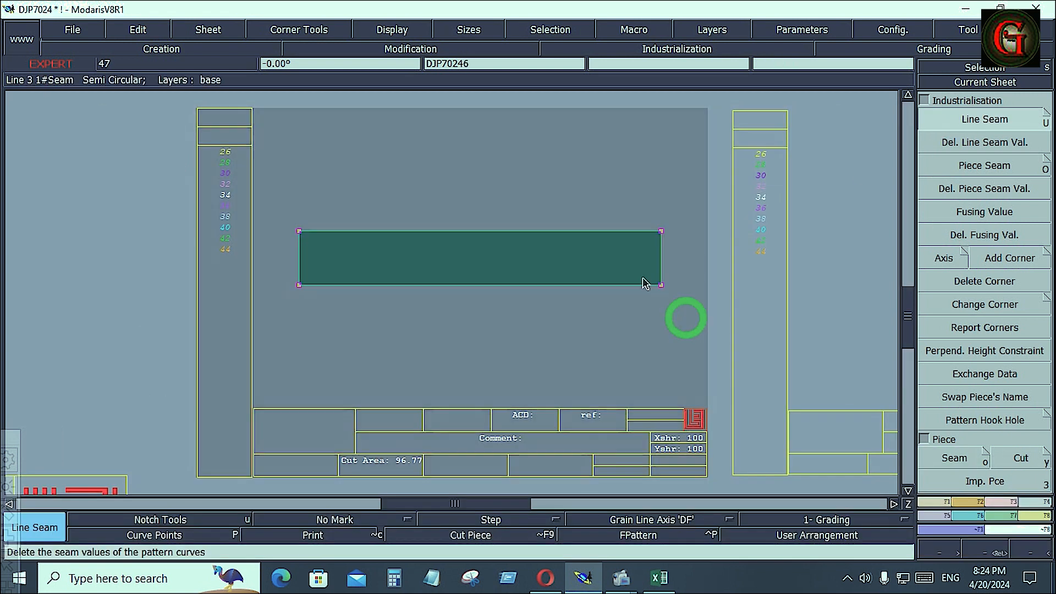
left_click_drag(609, 232, 605, 213)
type("0.400")
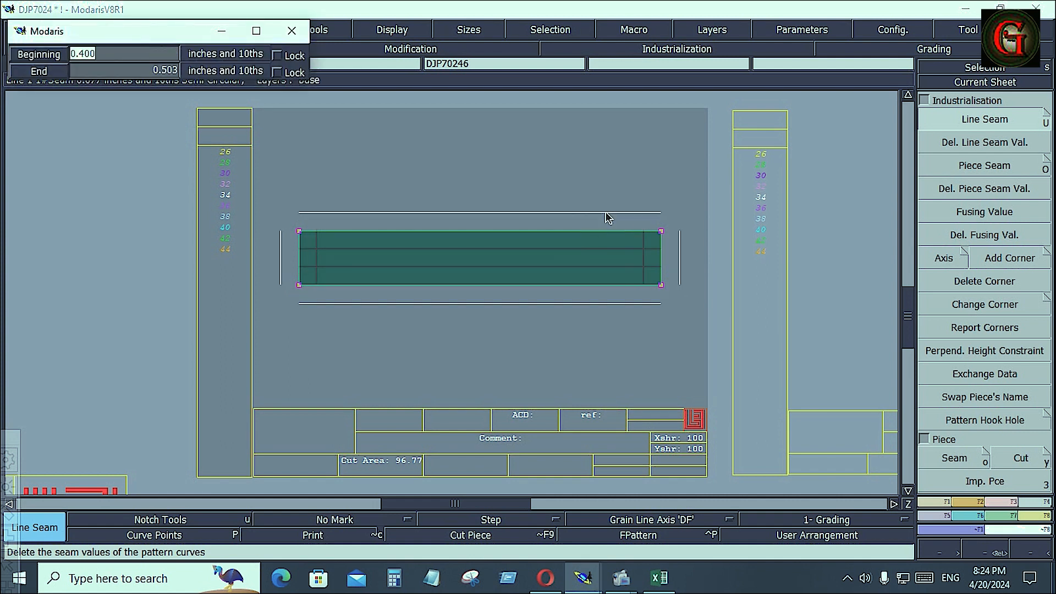
key("Down")
key("Down")
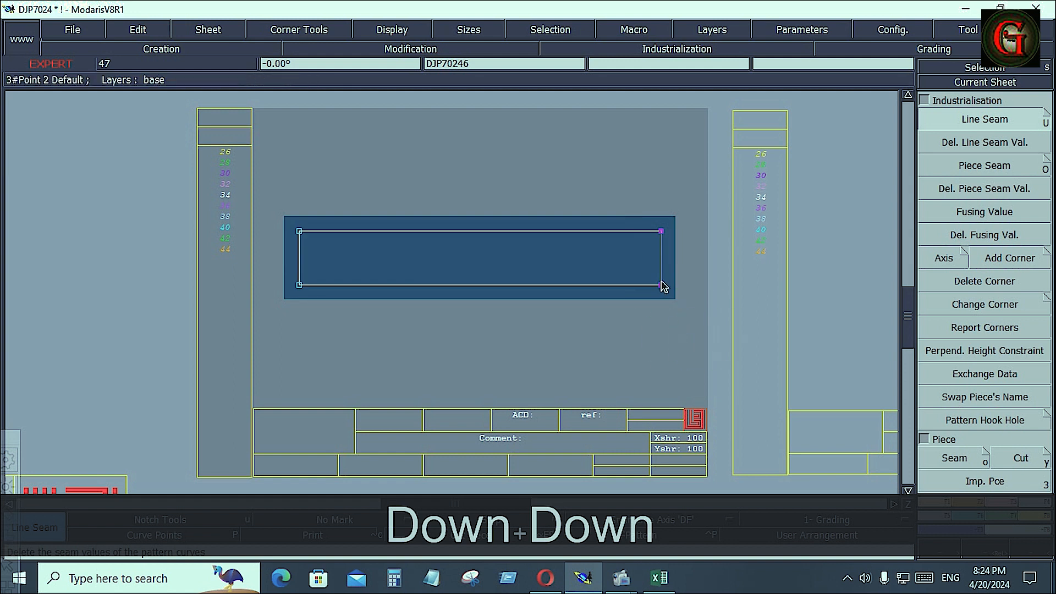
- Set the line seam allowance on both short ends of the rectangular piece to 0.75 inch at beginning and end
left_click_drag(663, 273, 683, 274)
key("Down")
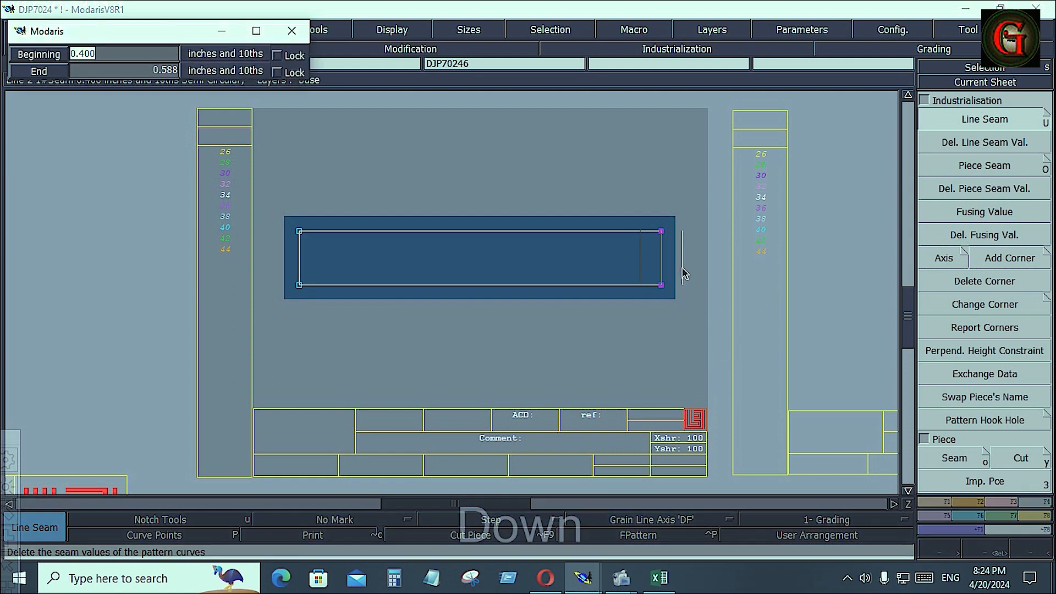
type(".75")
key("Down")
type(".75")
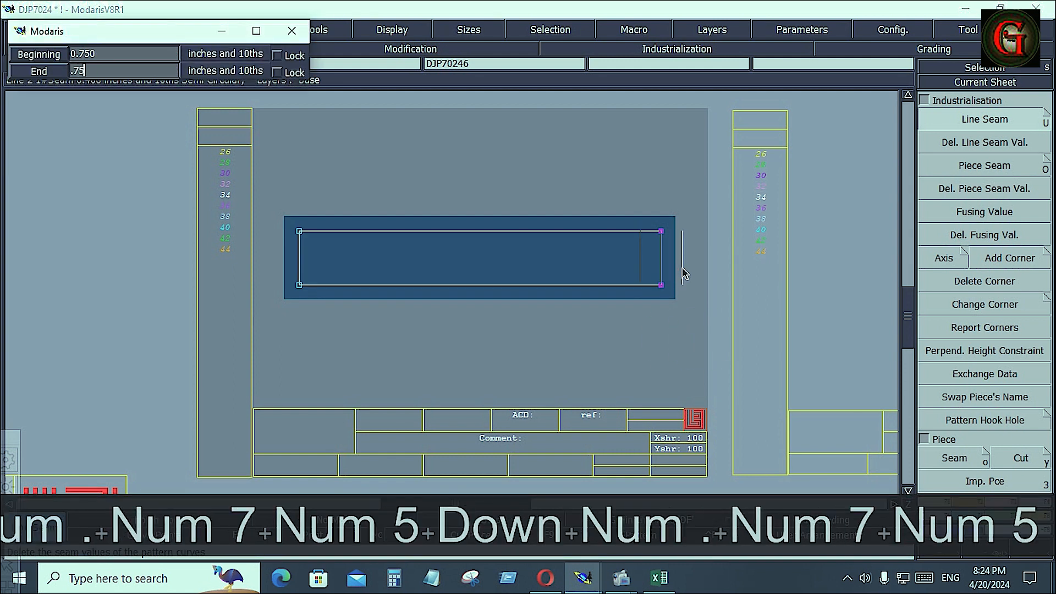
key("Return")
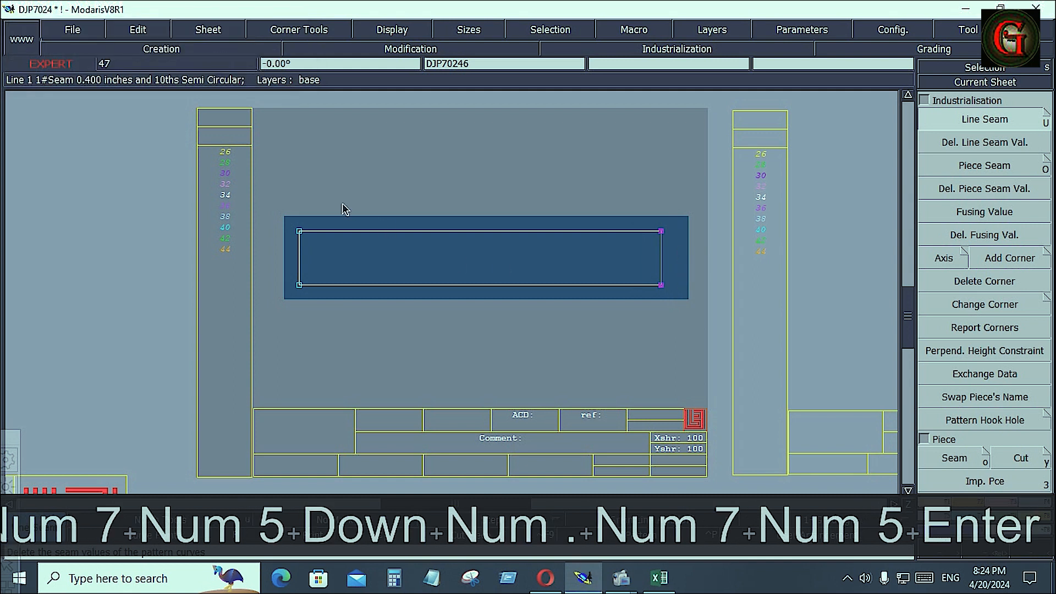
left_click_drag(261, 181, 332, 350)
- Add a horizontal Grain Line Axis 'DF' inside the rectangular piece, running along its length
left_click(678, 519)
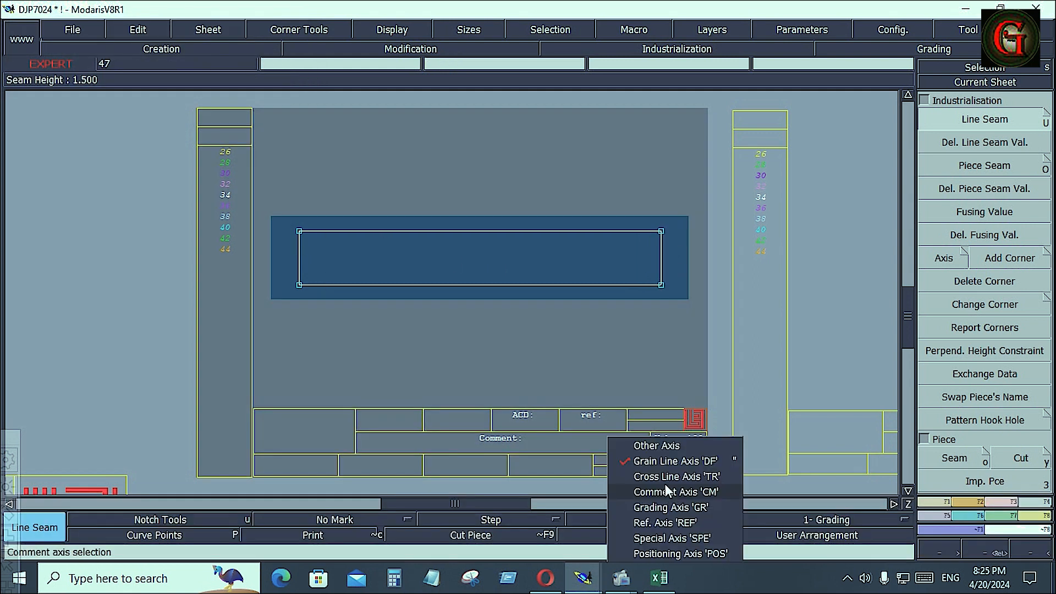
left_click(663, 464)
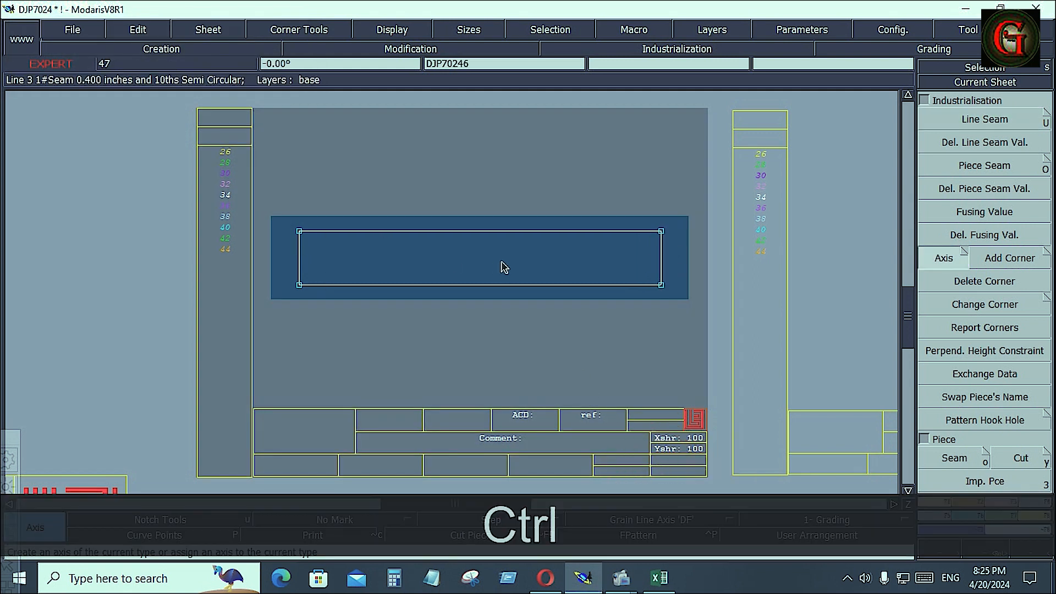
left_click(504, 268)
left_click(572, 275)
- Enter the comment "BTM ZIPPER PLT 1X2" on the rectangular piece's sheet and rearrange the sheets on the desk
key("j")
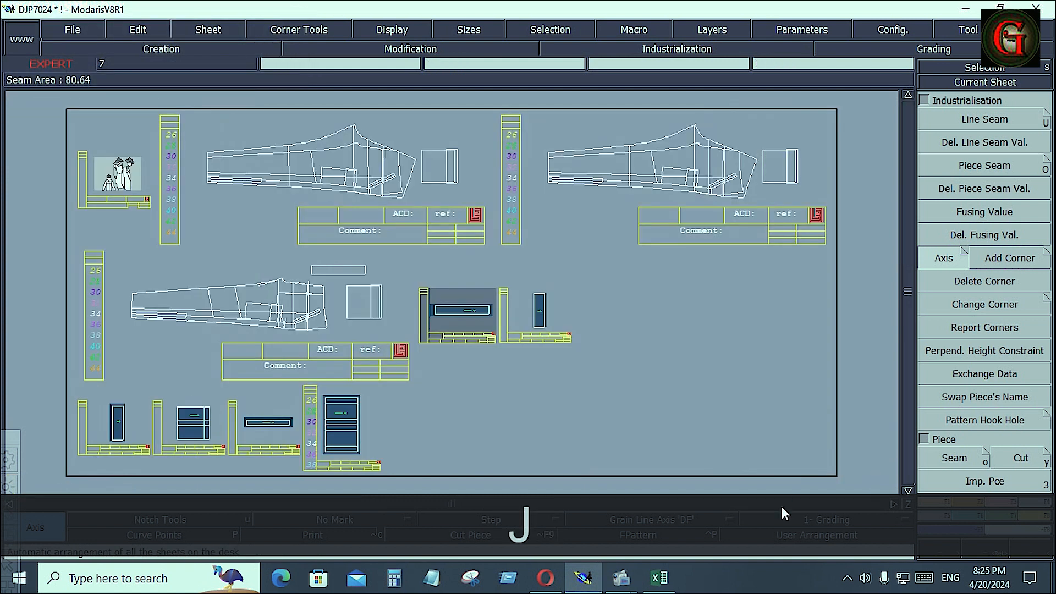
left_click(781, 507)
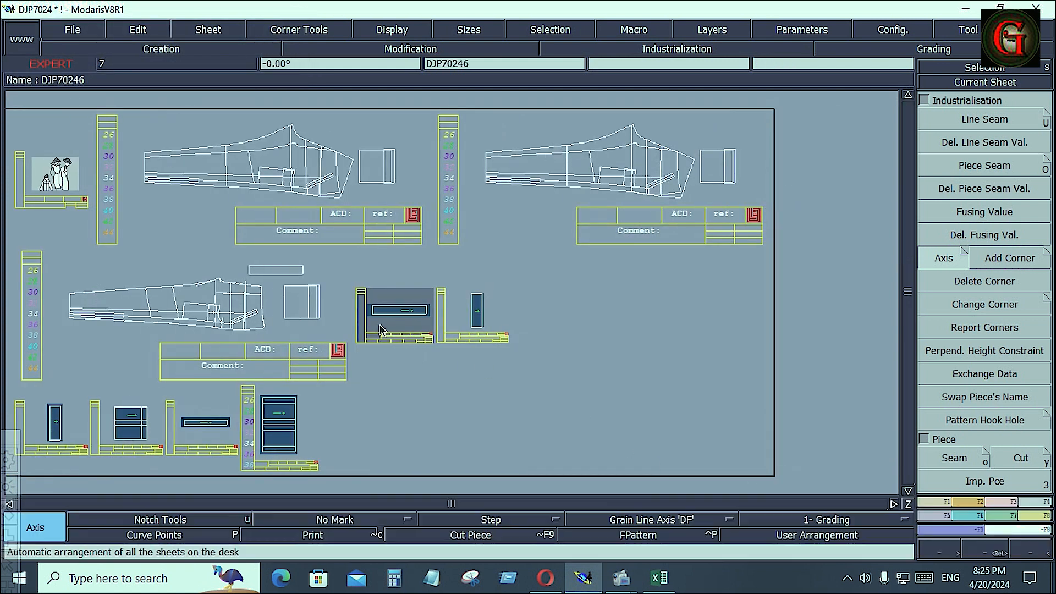
key("Home")
key("e")
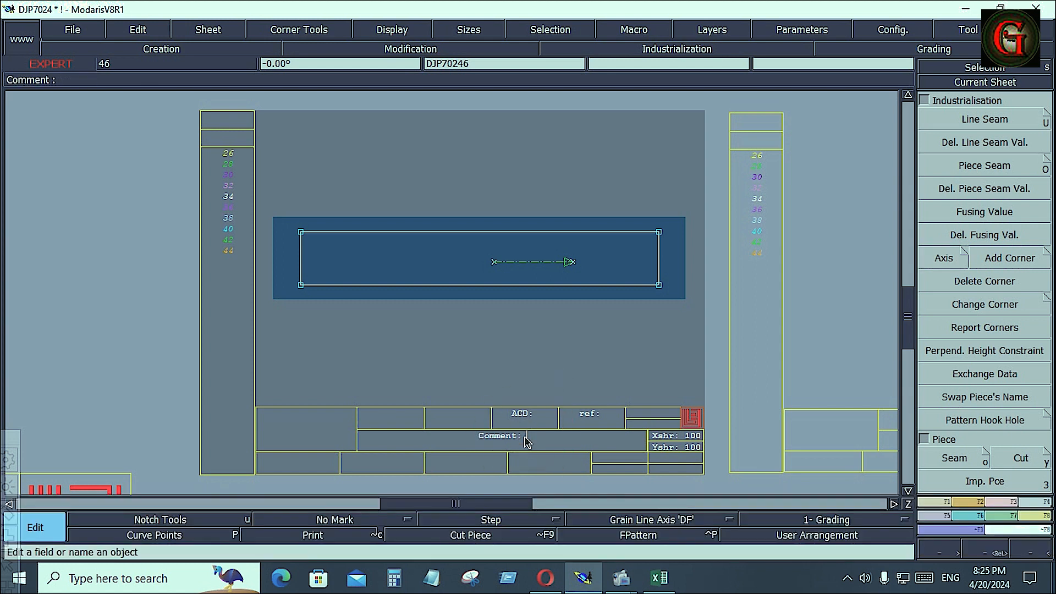
type("BT")
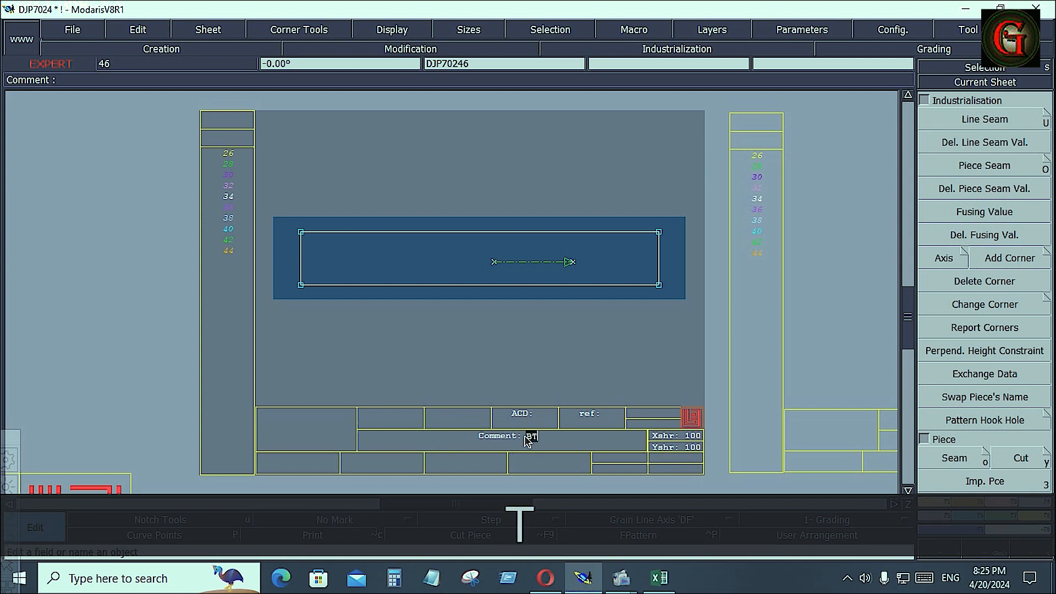
type("M Z")
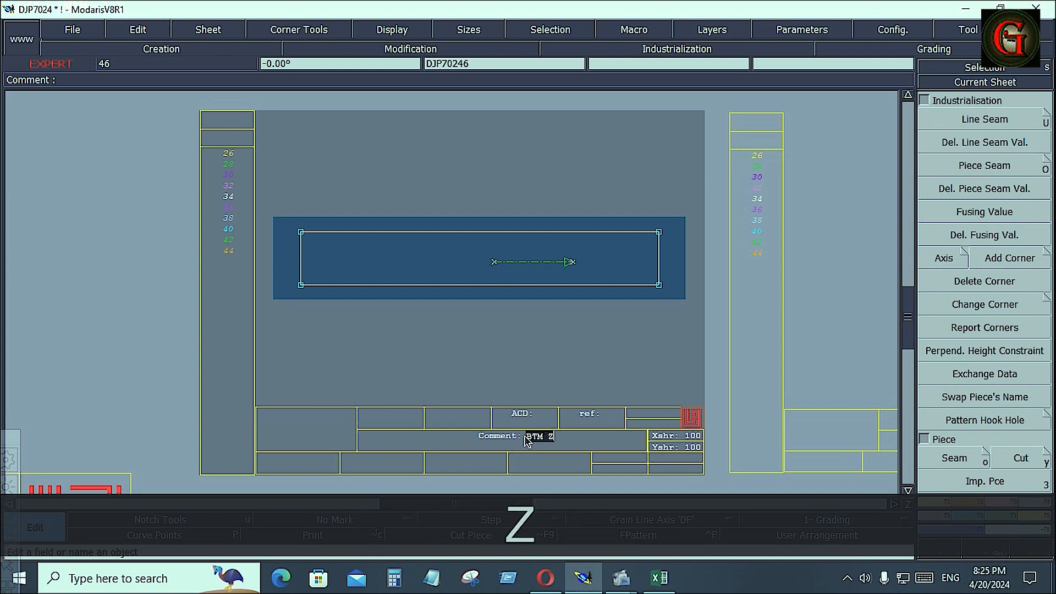
type("IPPER")
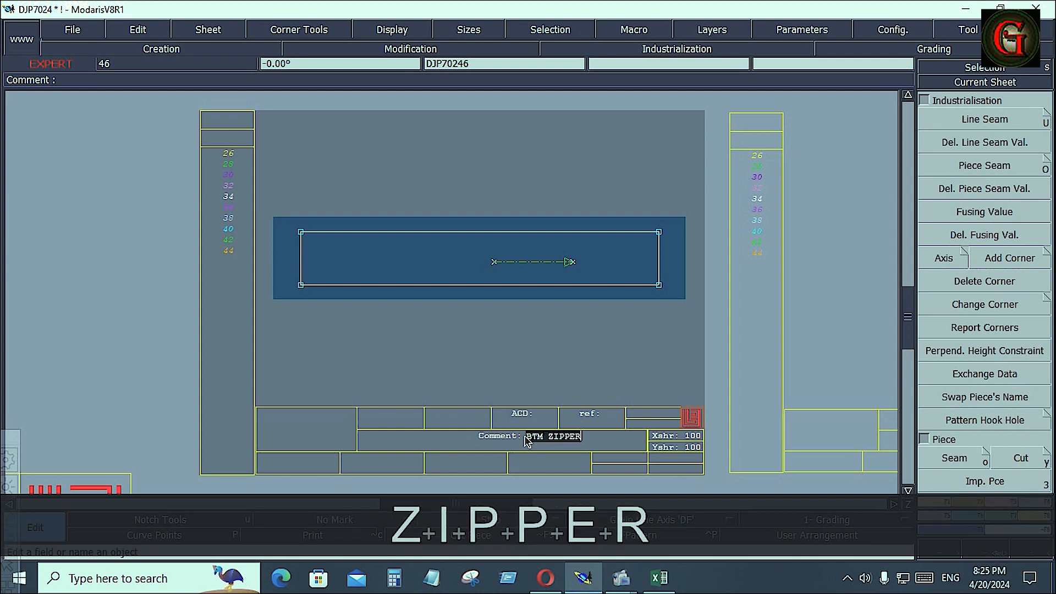
type(" PLT")
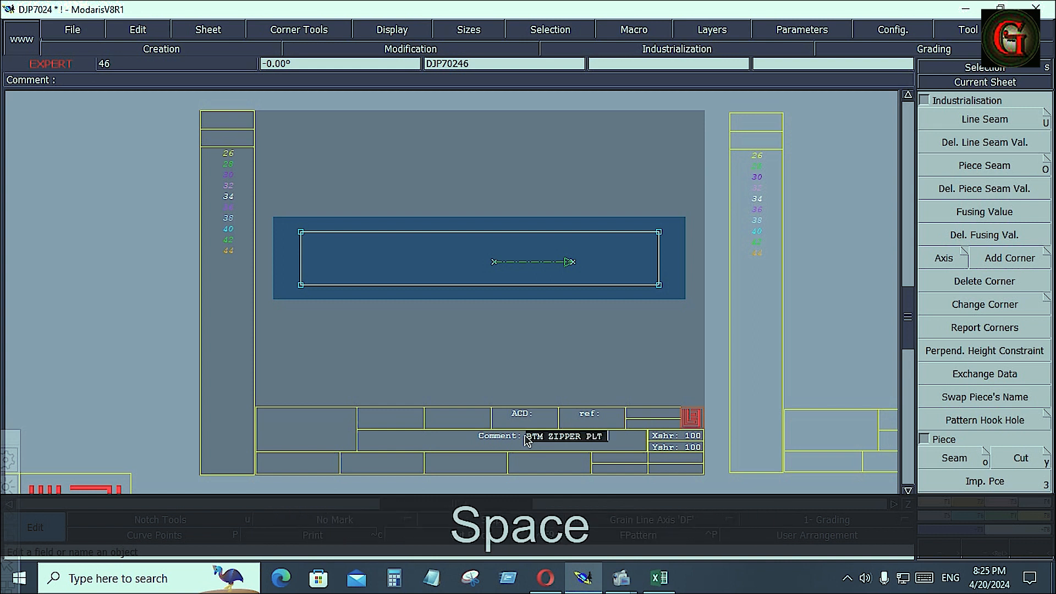
type(" 1X2")
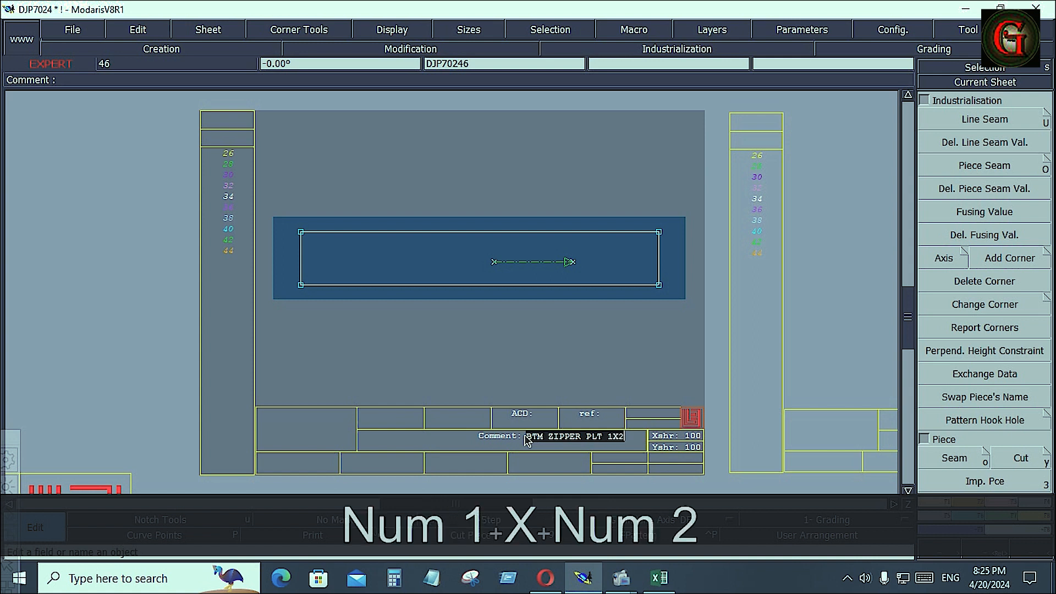
key("Return")
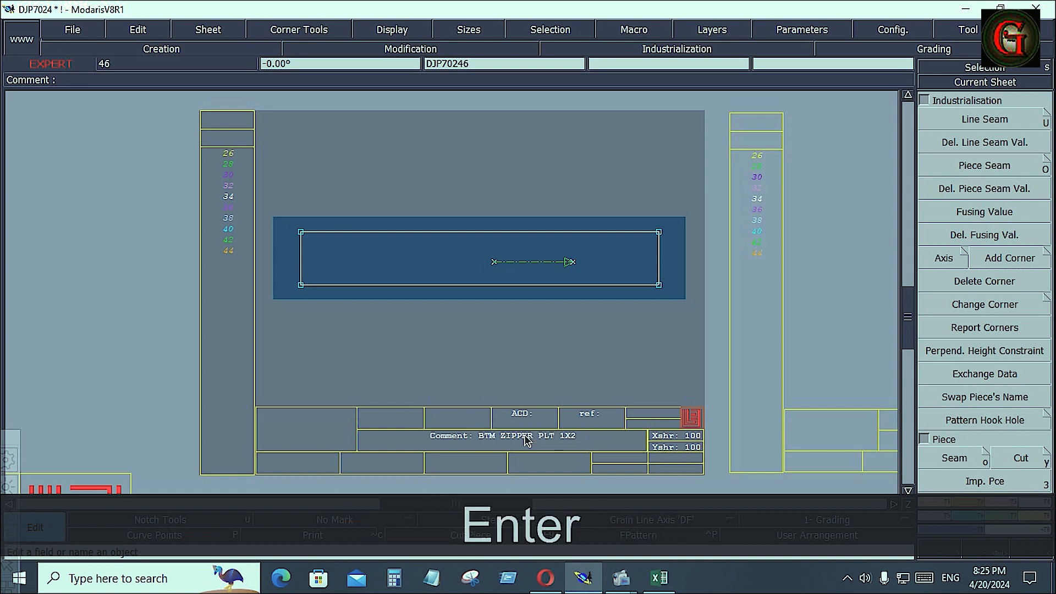
key("j")
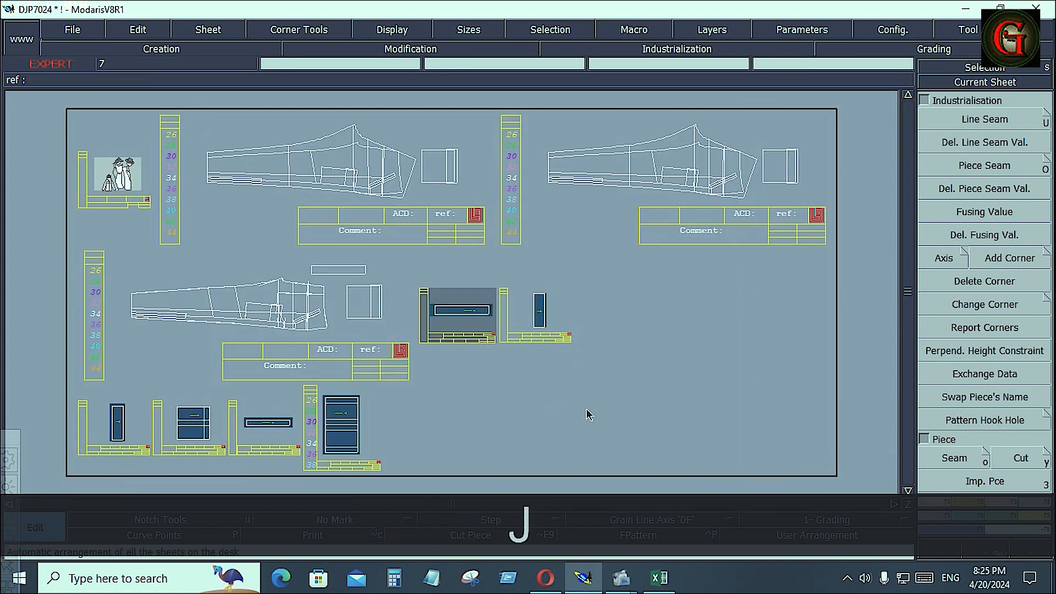
- Switch to Excel and review the cargo pant measurement chart, including the THI FLAP HEIGHT and THI FLAP WIDTH rows
key("Return")
left_click_drag(264, 260, 334, 313)
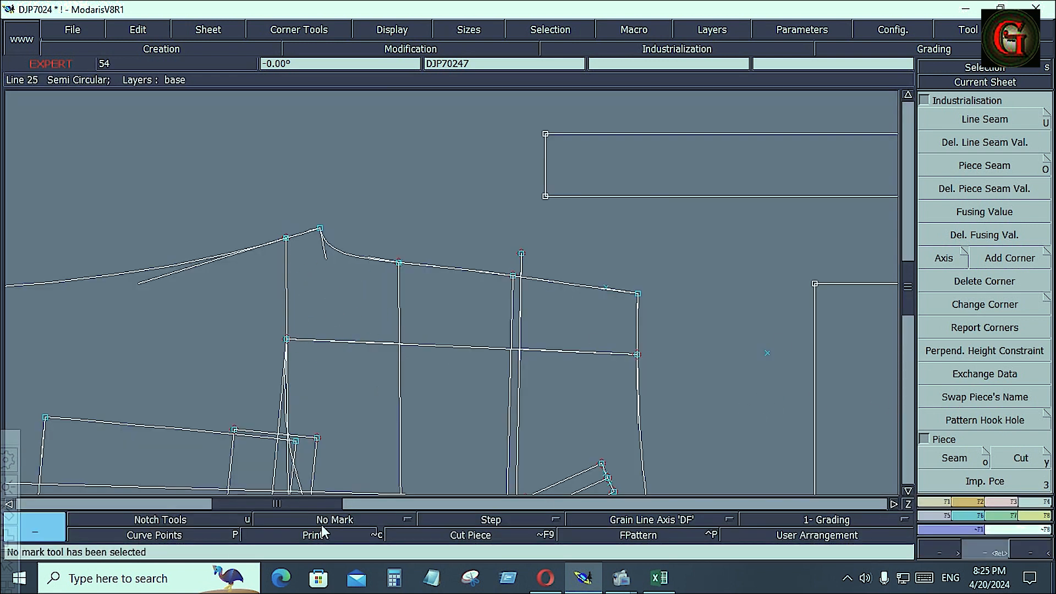
key("alt+Tab")
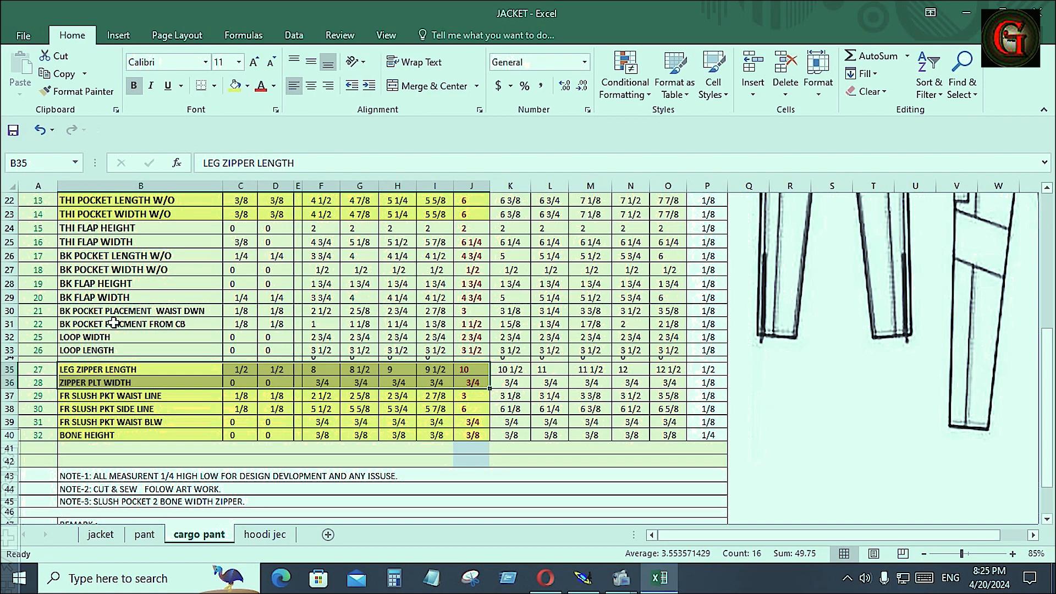
scroll(129, 355, "up", 3)
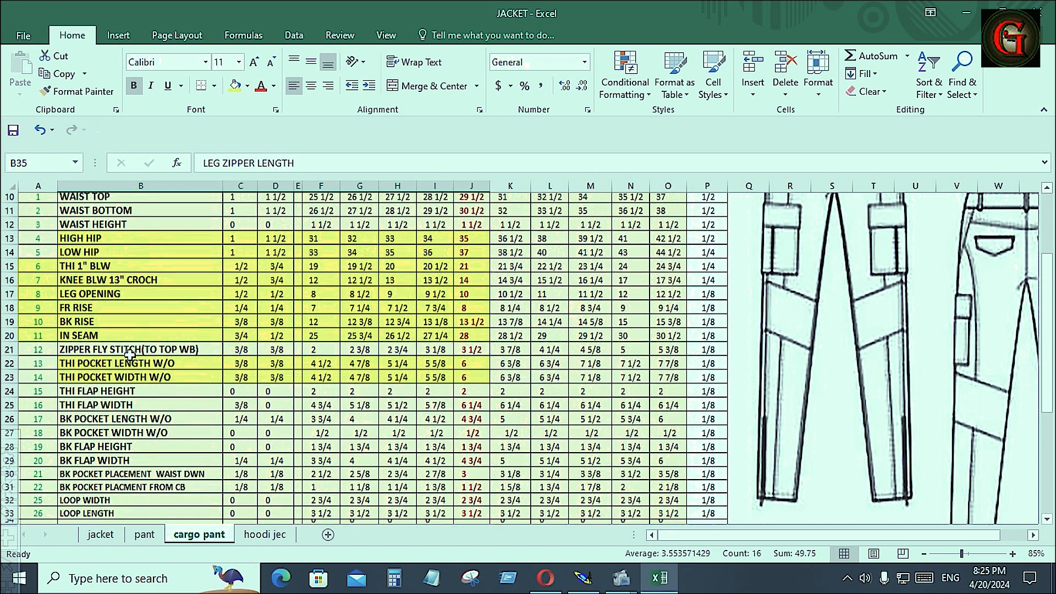
left_click_drag(62, 353, 481, 368)
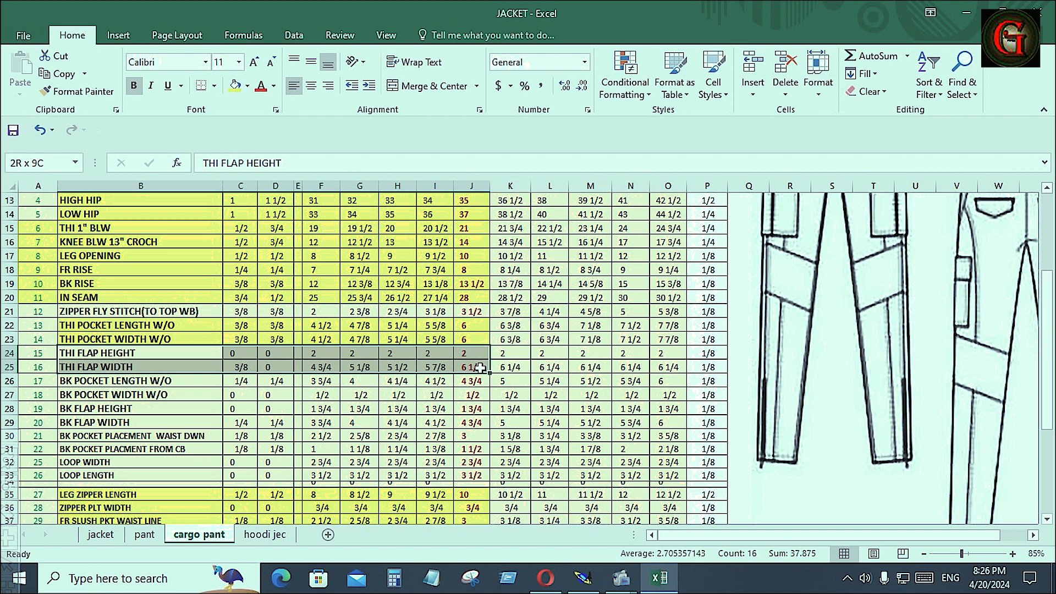
scroll(480, 368, "up", 3)
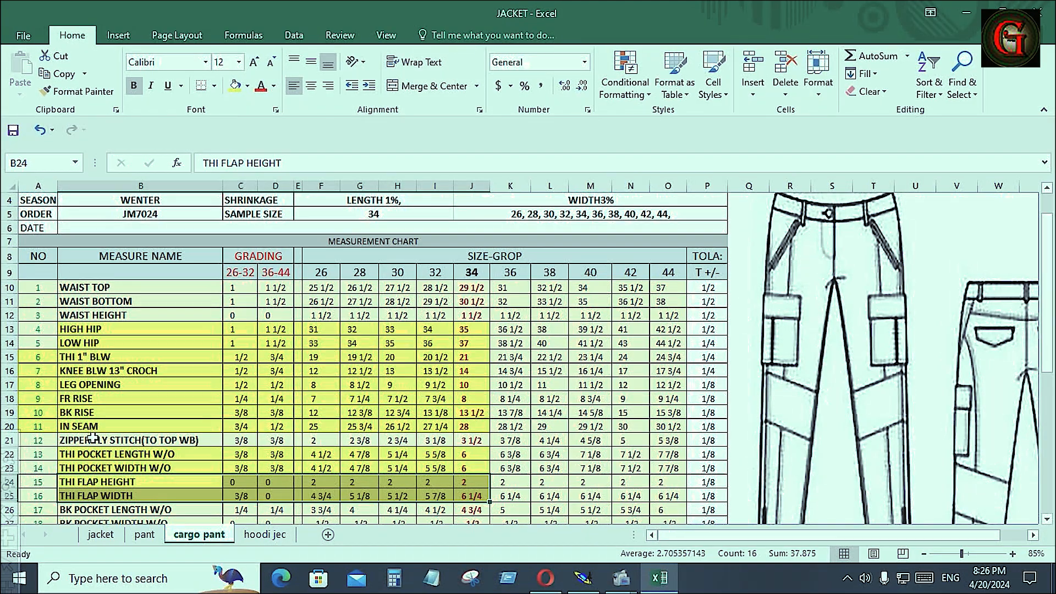
scroll(92, 438, "down", 6)
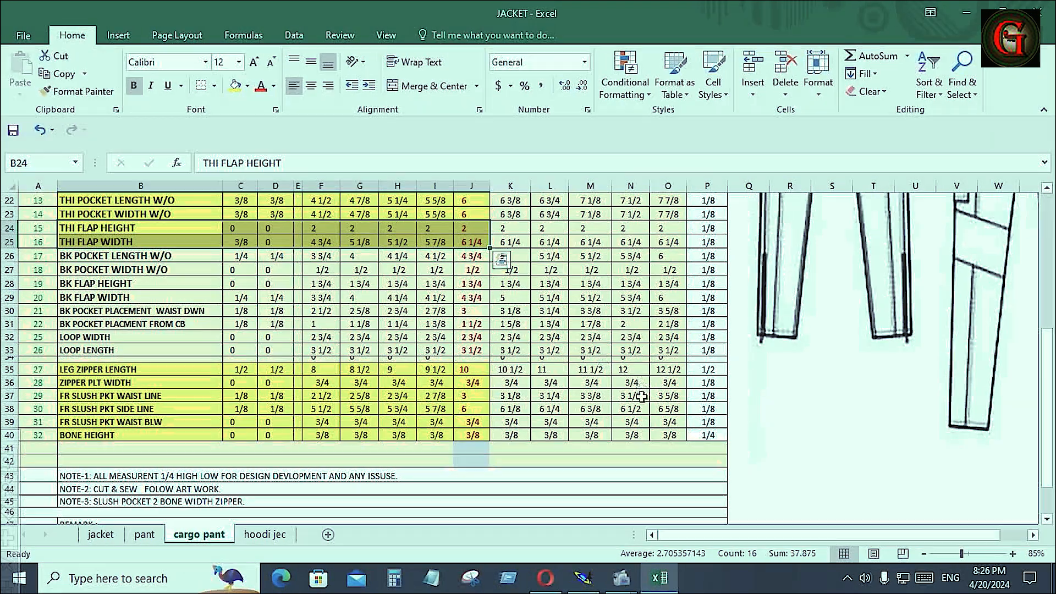
scroll(723, 474, "up", 2)
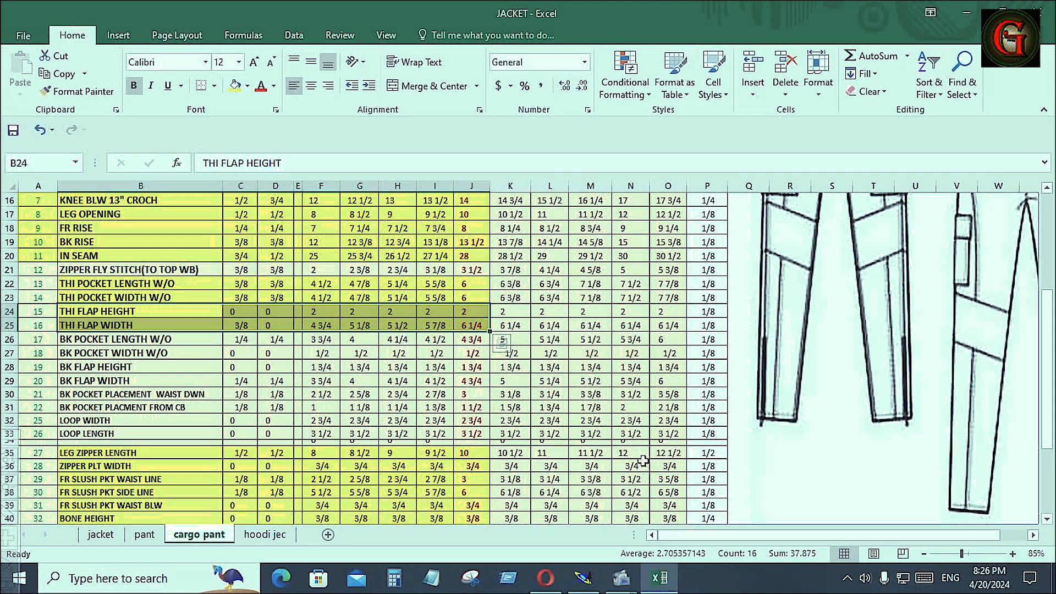
scroll(651, 450, "up", 5)
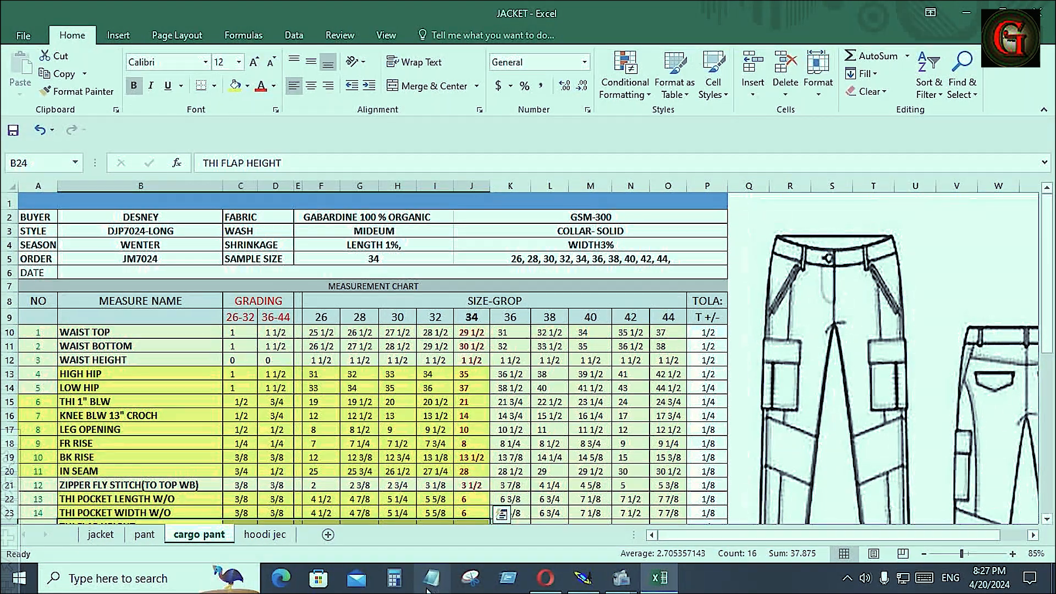
- Calculate 8 minus 2.5 in the Calculator and put the Calculator away
left_click(394, 578)
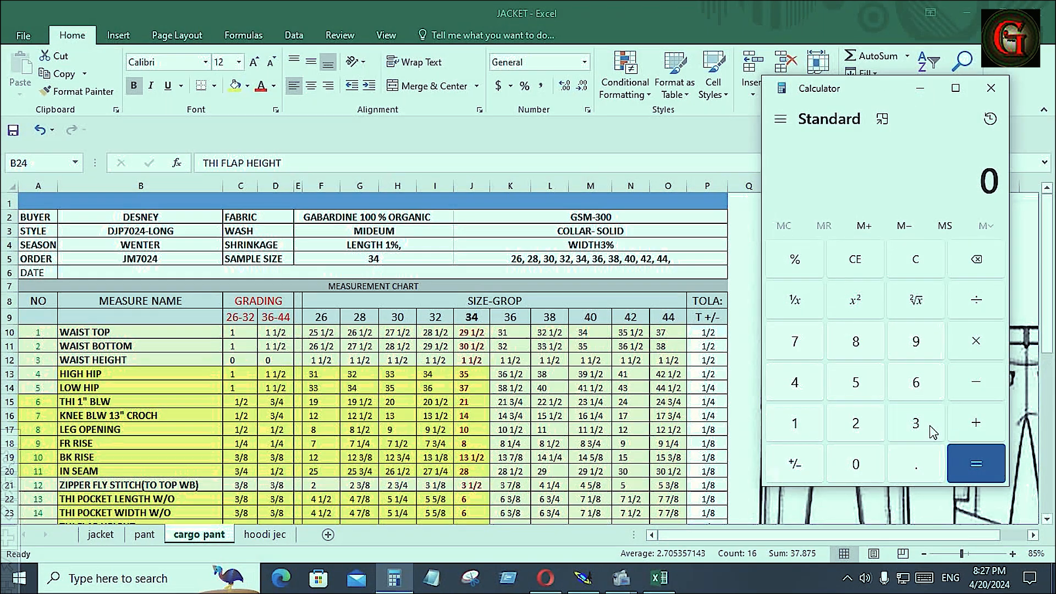
left_click(856, 340)
left_click(980, 384)
left_click(855, 423)
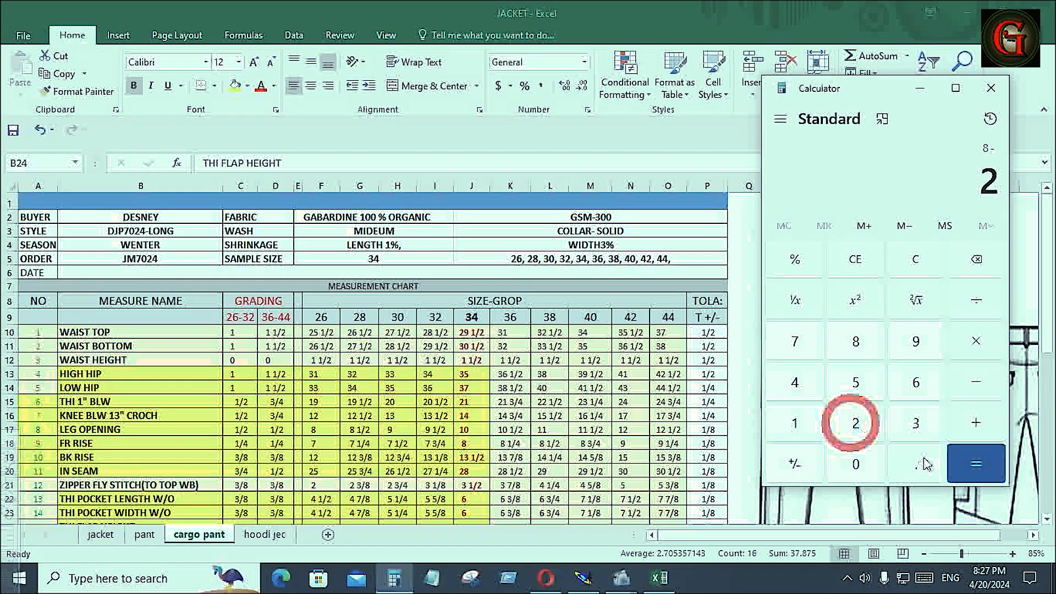
left_click(916, 463)
left_click(855, 382)
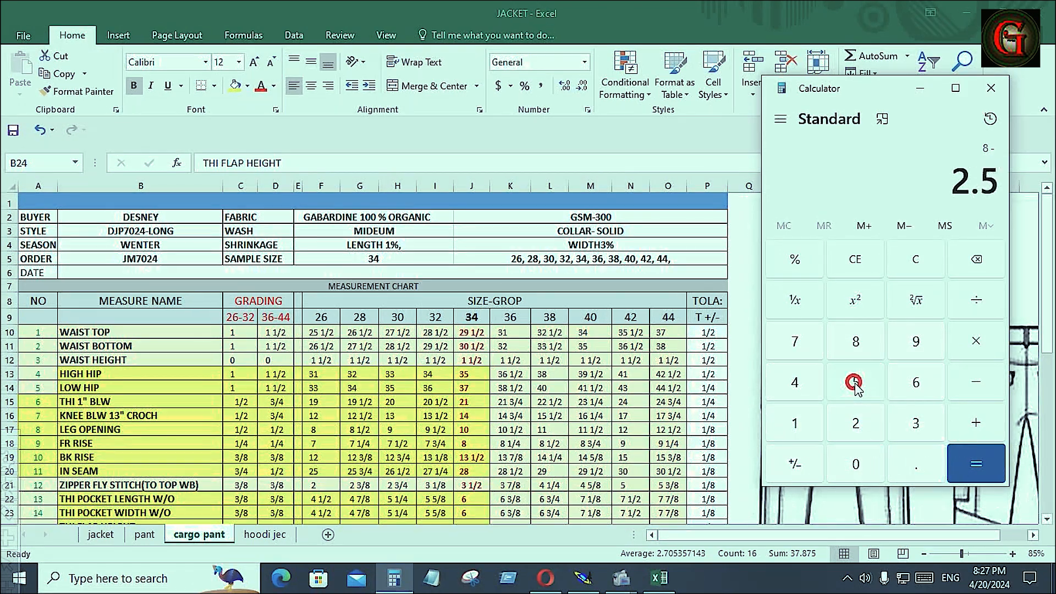
left_click(977, 466)
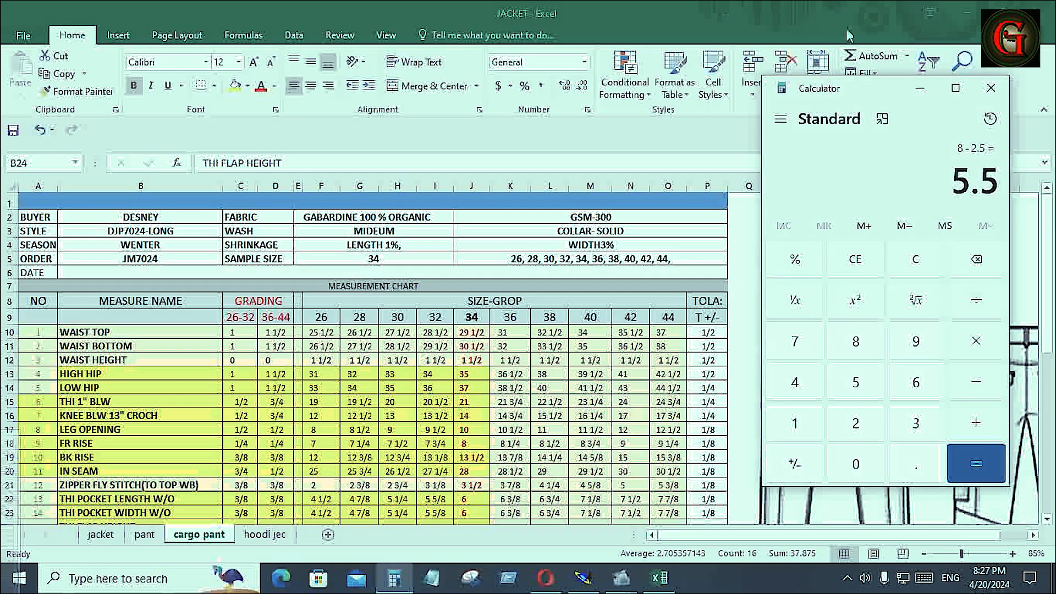
left_click(920, 88)
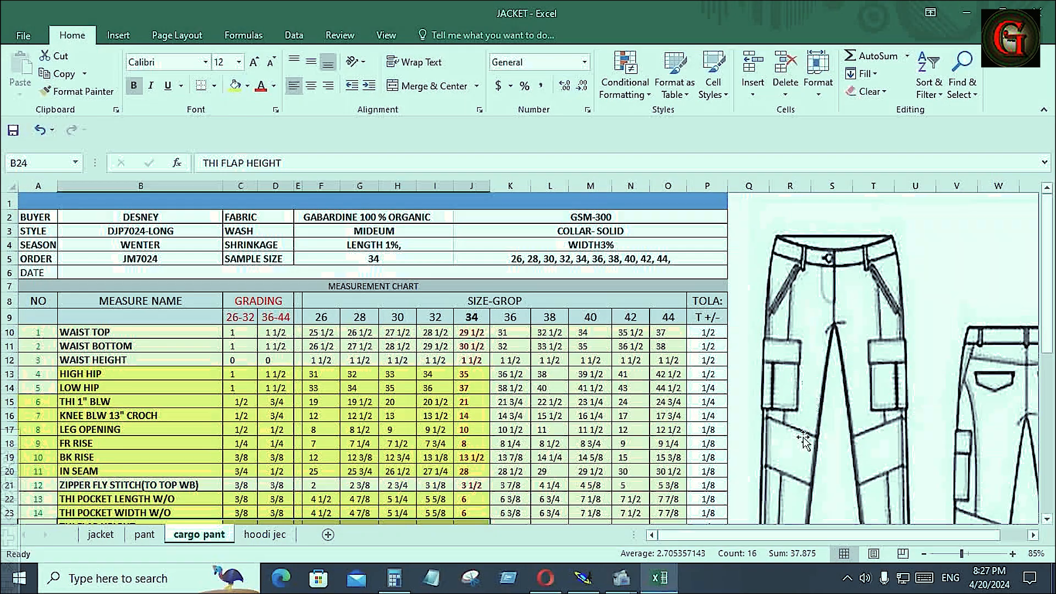
- Return to Modaris and add a developed point on the front rise line at a curve length of -5 inches from the waist corner
left_click(583, 577)
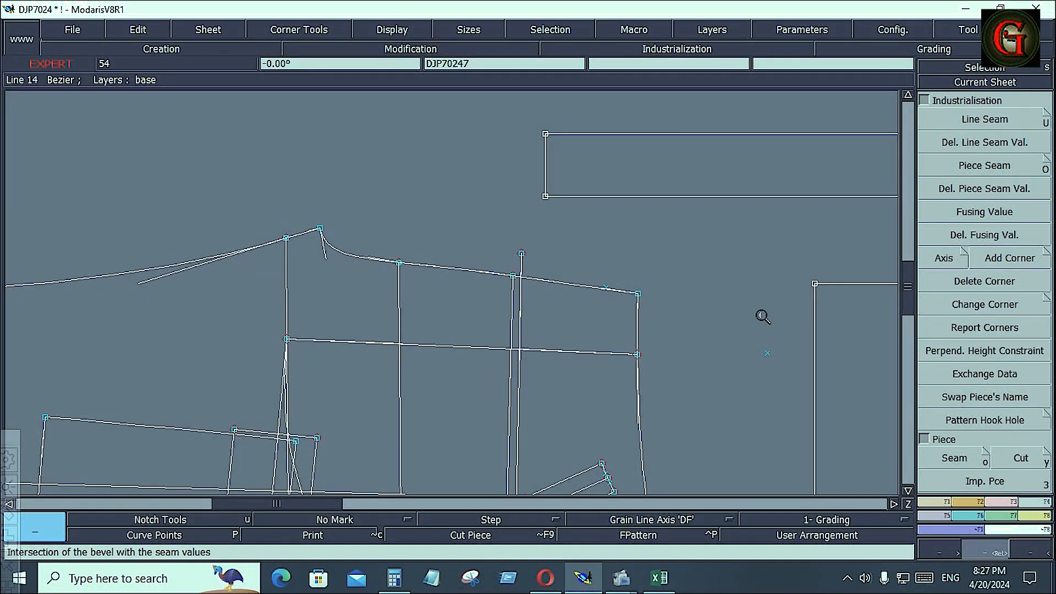
left_click(945, 501)
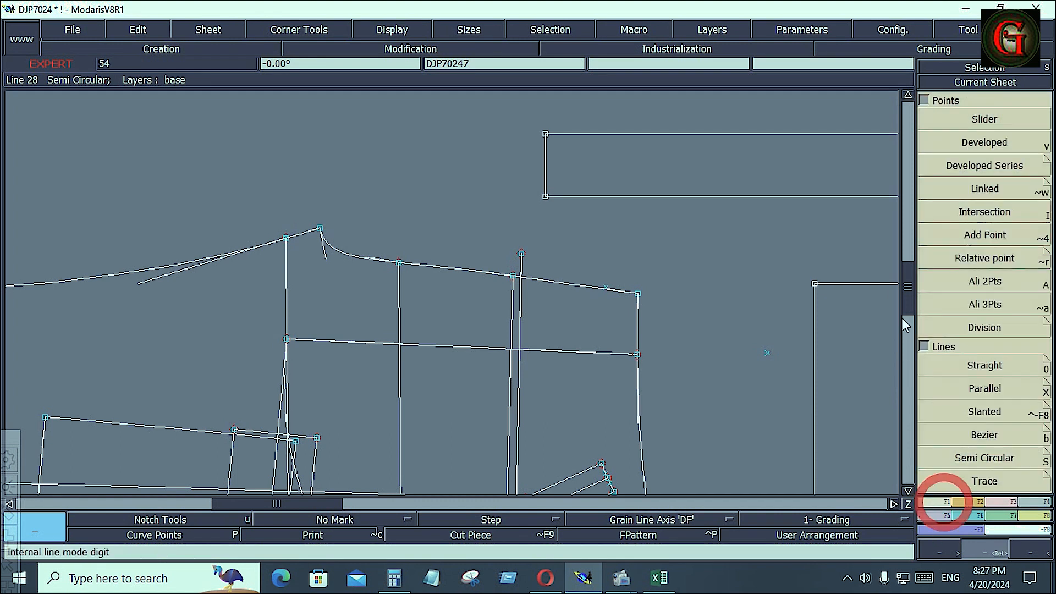
left_click(986, 142)
left_click(638, 296)
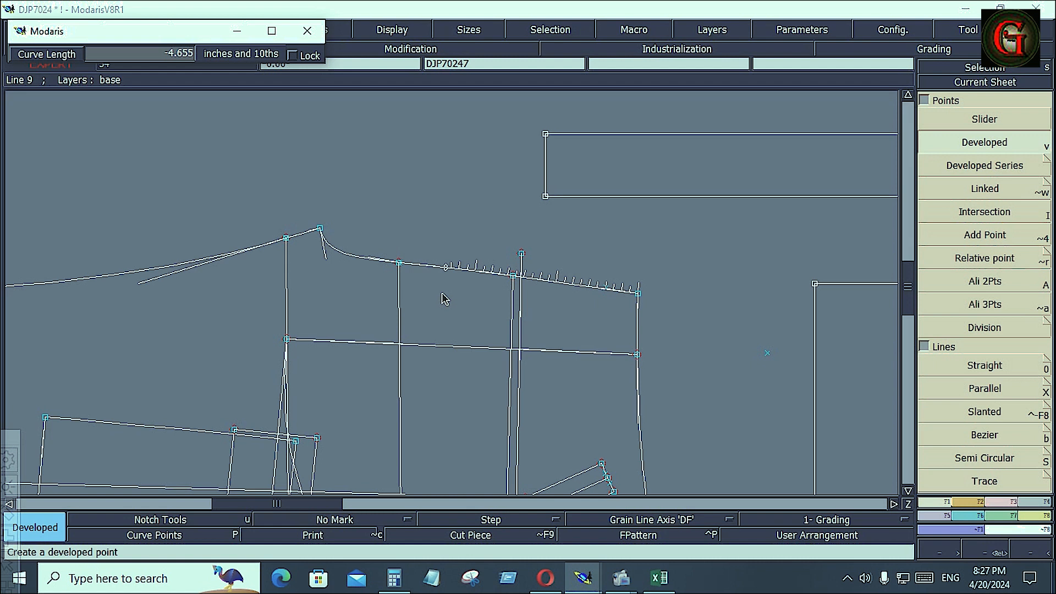
key("Down")
type("-")
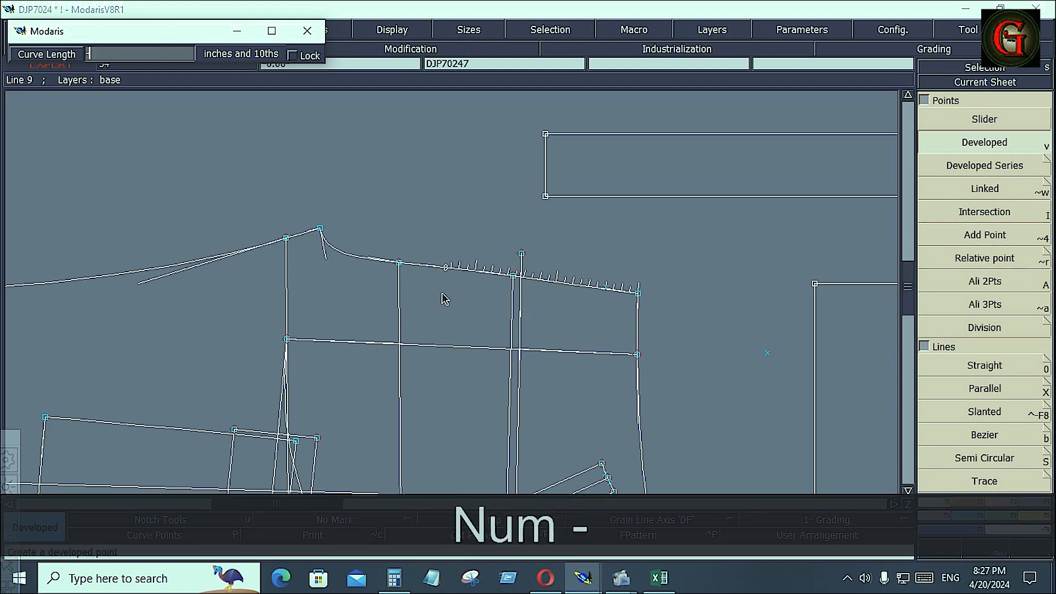
type("5")
key("Return")
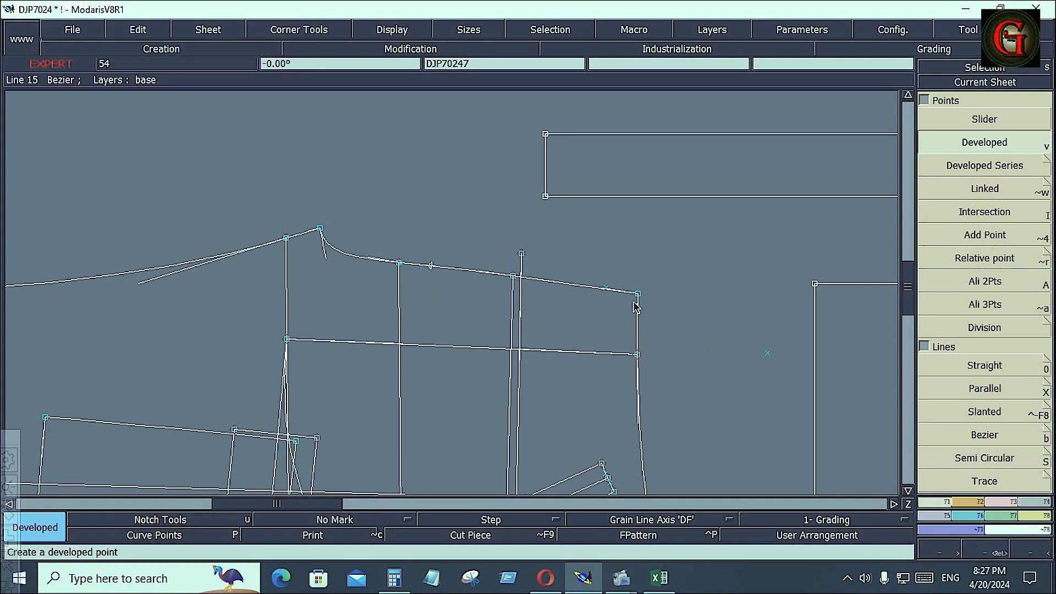
- Insert the new developed point into the front rise curve and section the curve at that point
key("Delete")
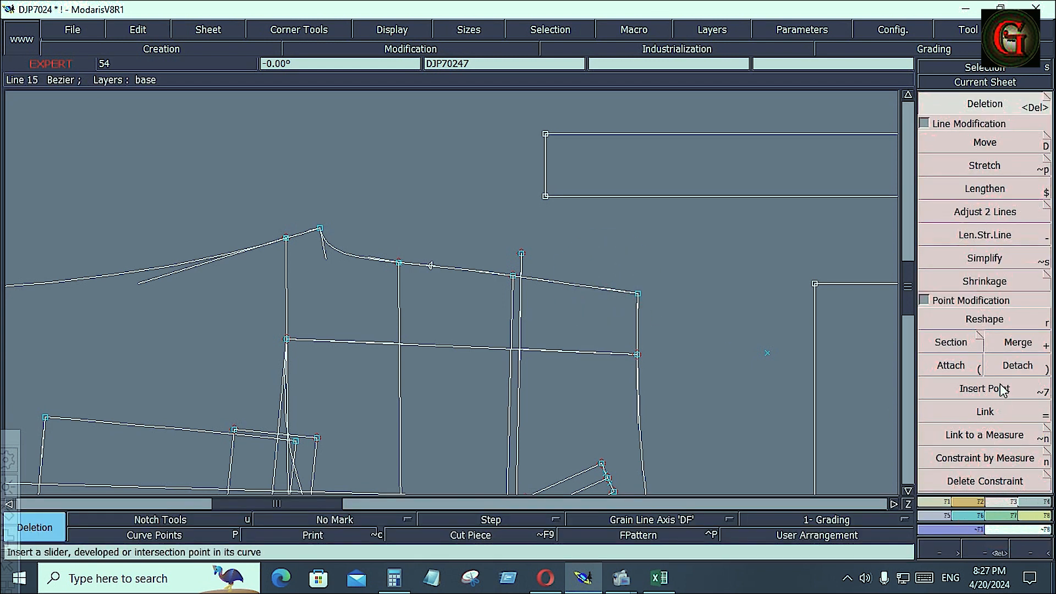
left_click(978, 388)
left_click(431, 266)
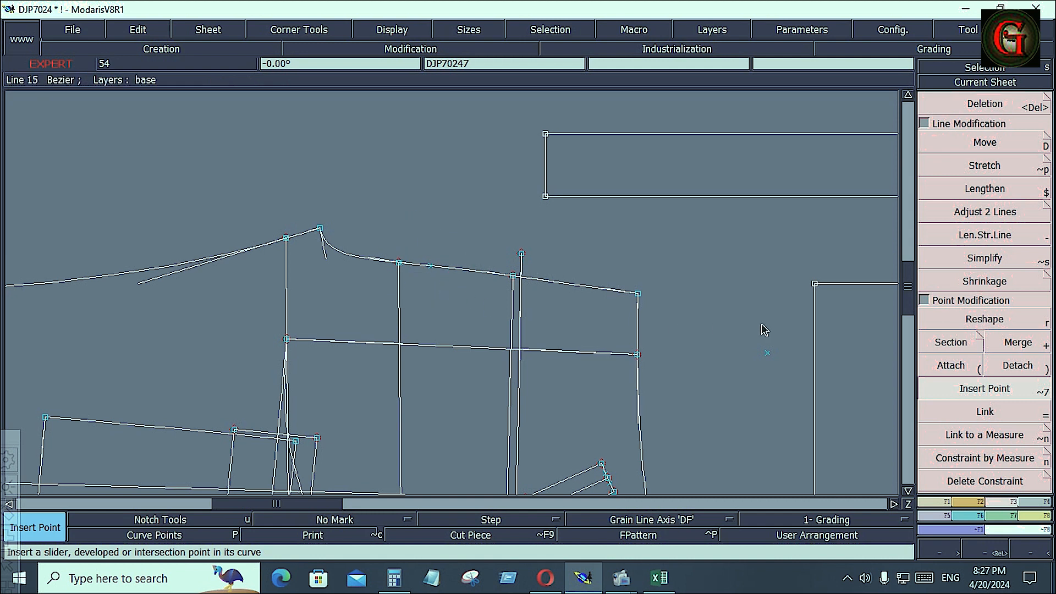
left_click(956, 346)
left_click(430, 265)
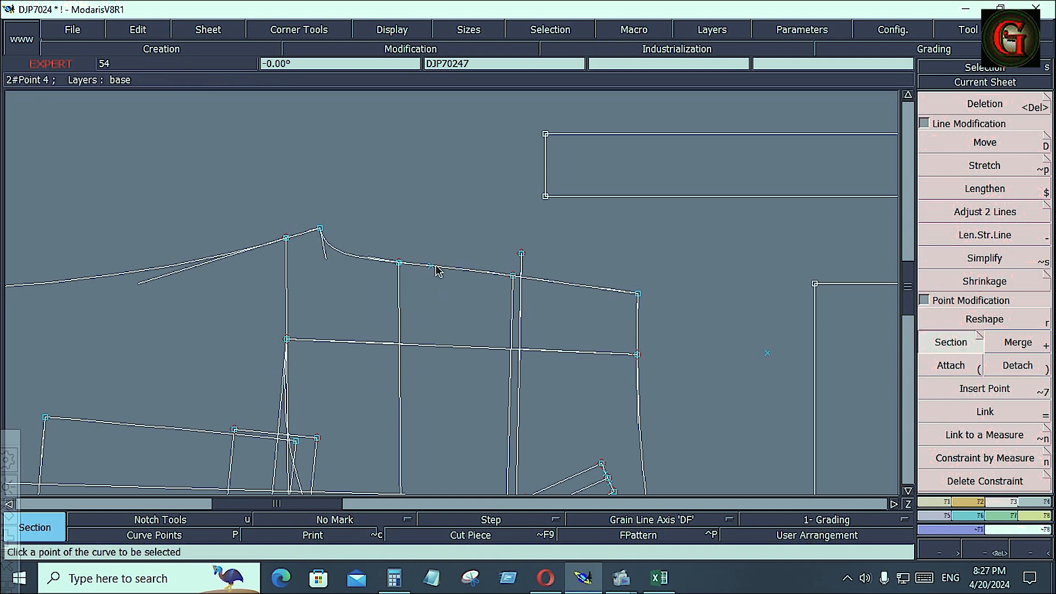
left_click(610, 337)
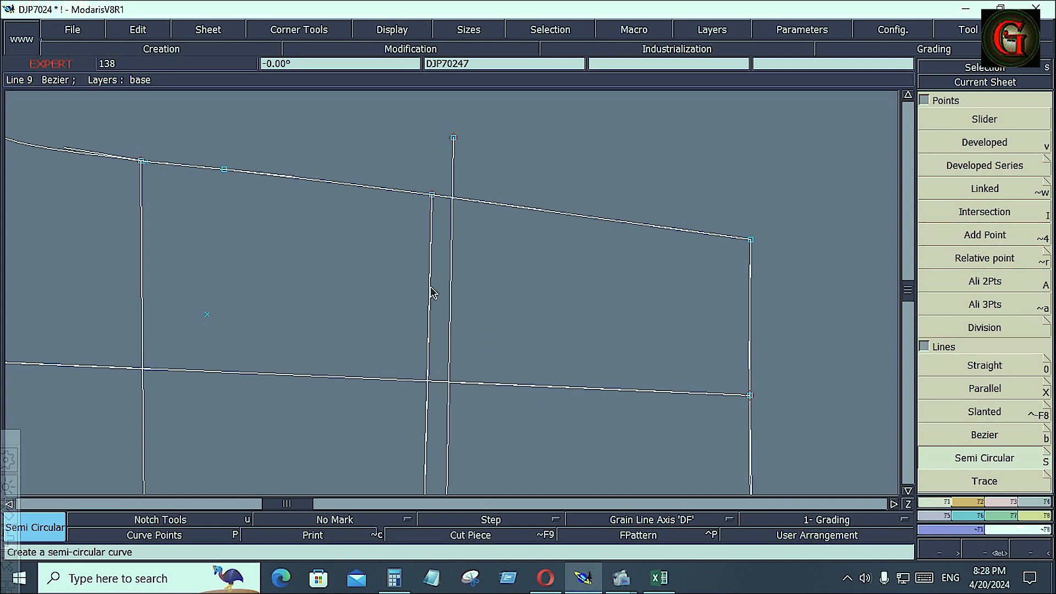
- Create a parallel to the sectioned centre-front line at a distance of -1.25 inches, inside the front
key("x")
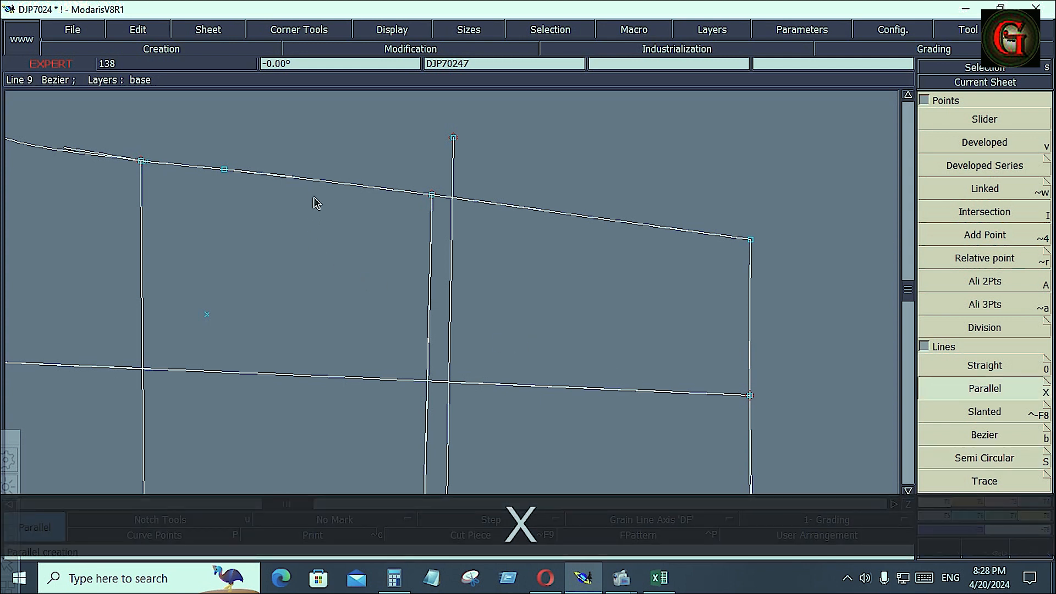
left_click(323, 181)
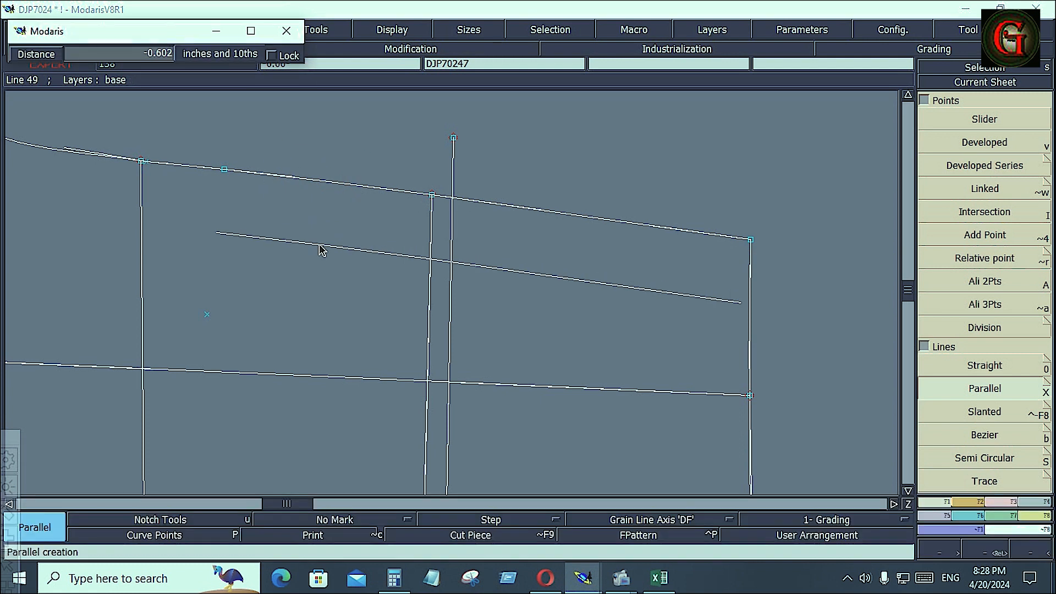
key("Down")
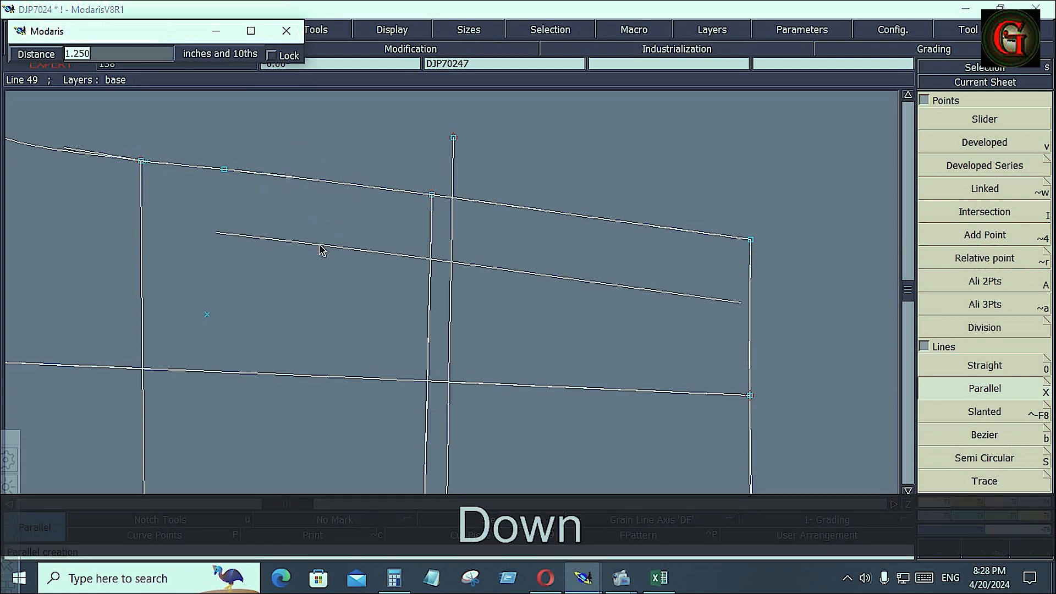
type("-1.25")
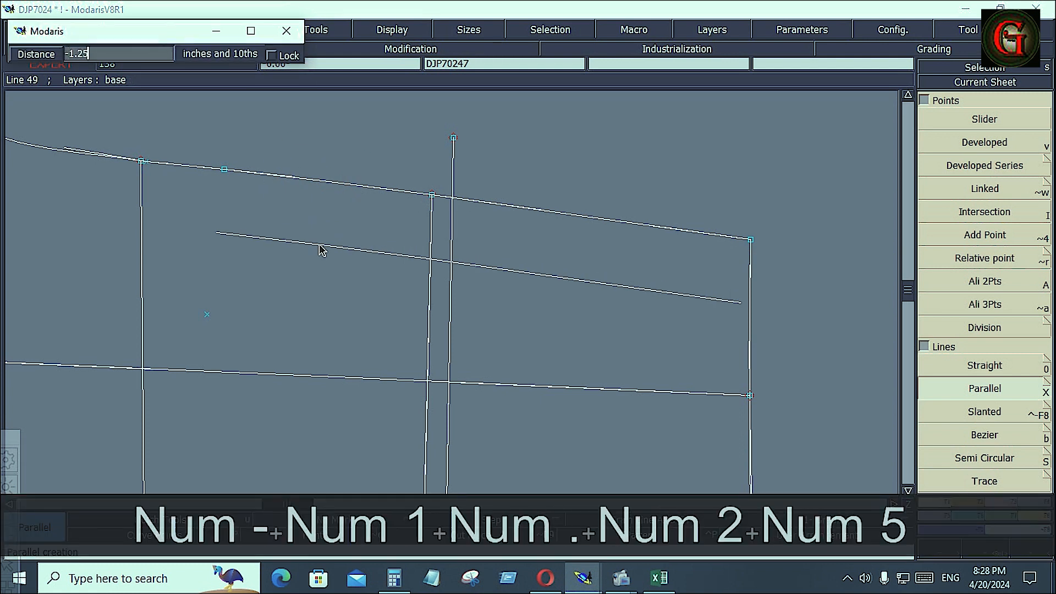
key("Return")
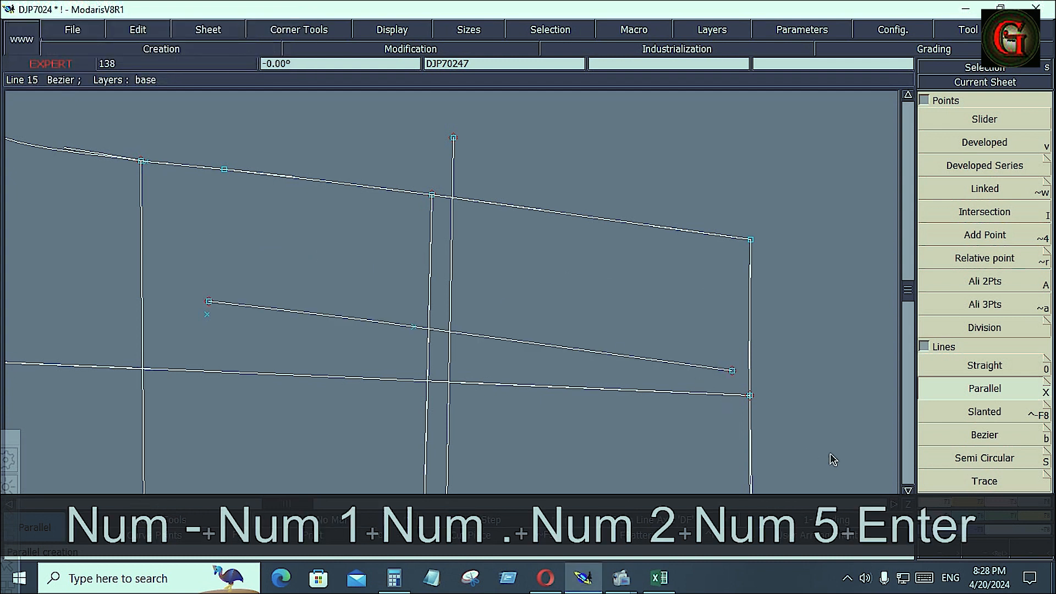
- Adjust the waist end of the parallel line so that it meets the waistline
left_click(1000, 499)
left_click(958, 207)
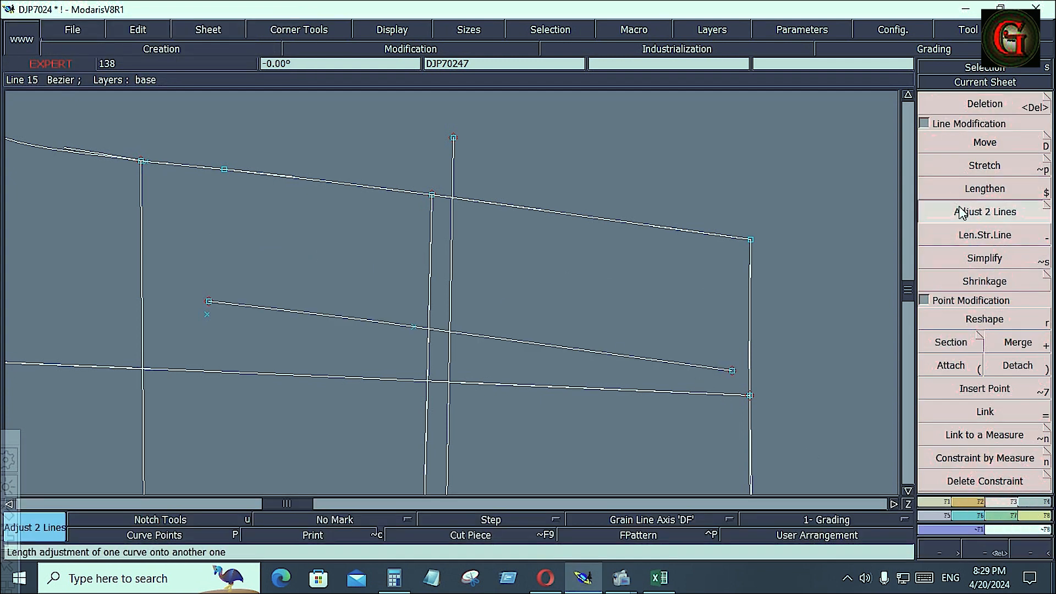
left_click(749, 375)
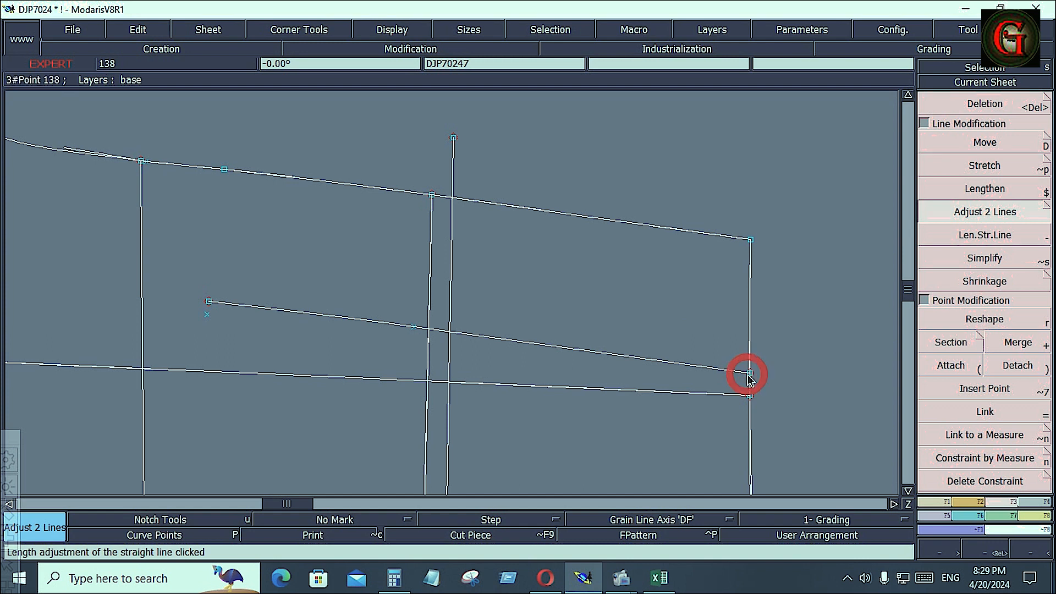
- Draw a Bezier line from the sectioned rise point slanting to the parallel line to close the lower end of the fly
left_click(937, 502)
left_click(984, 437)
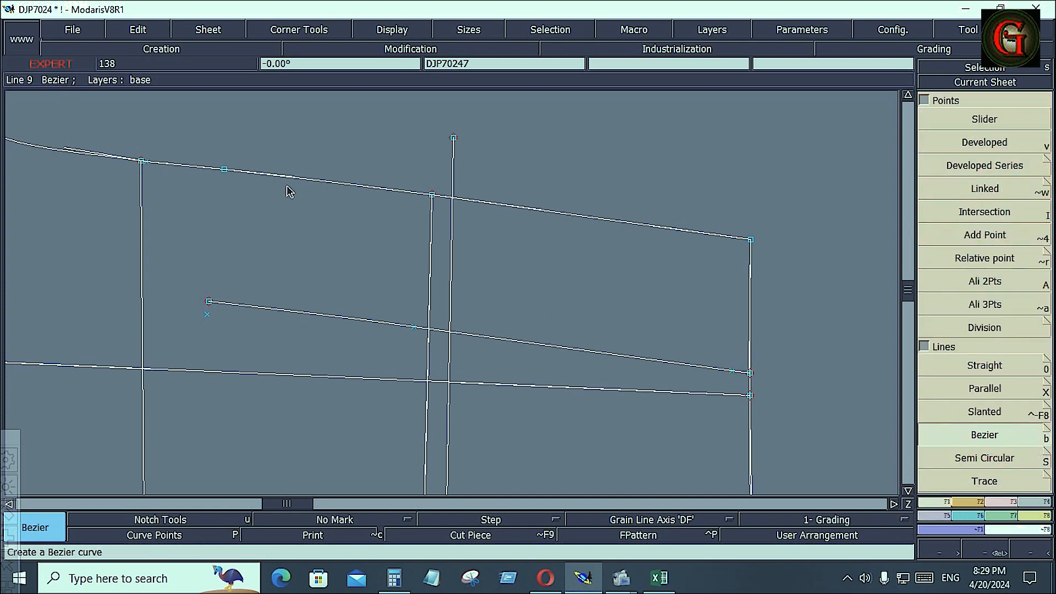
left_click(224, 169)
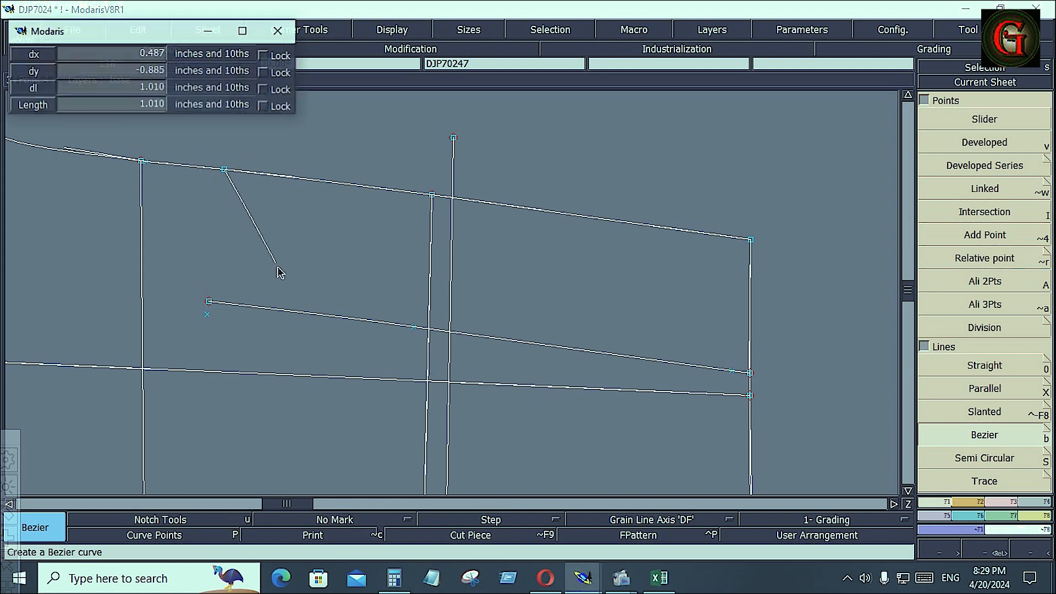
left_click(296, 312)
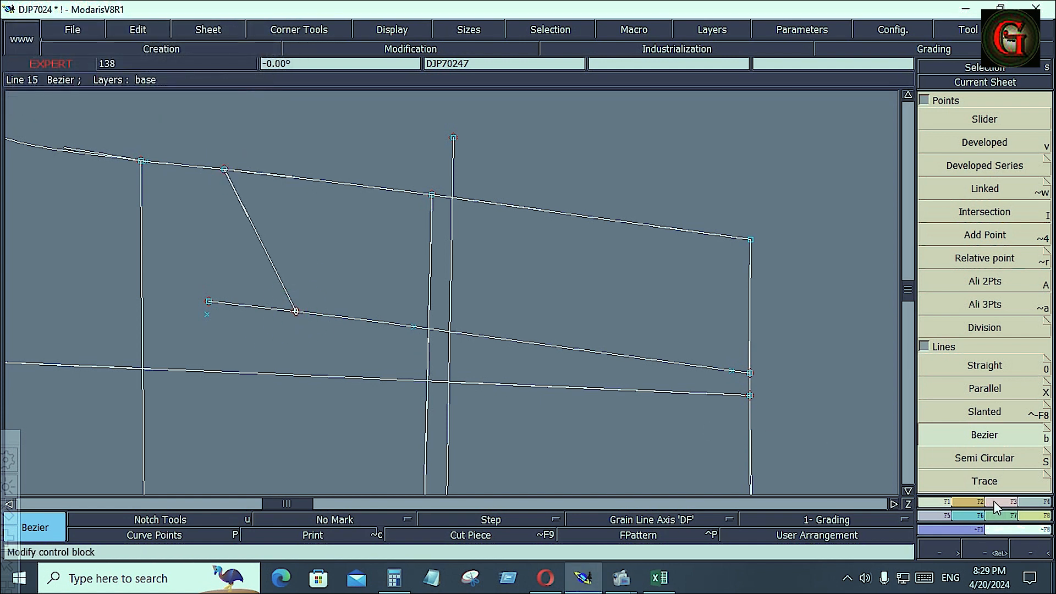
- Reshape the slanted Bezier line into a smooth rounded curve for the lower end of the fly
left_click(978, 501)
left_click(984, 319)
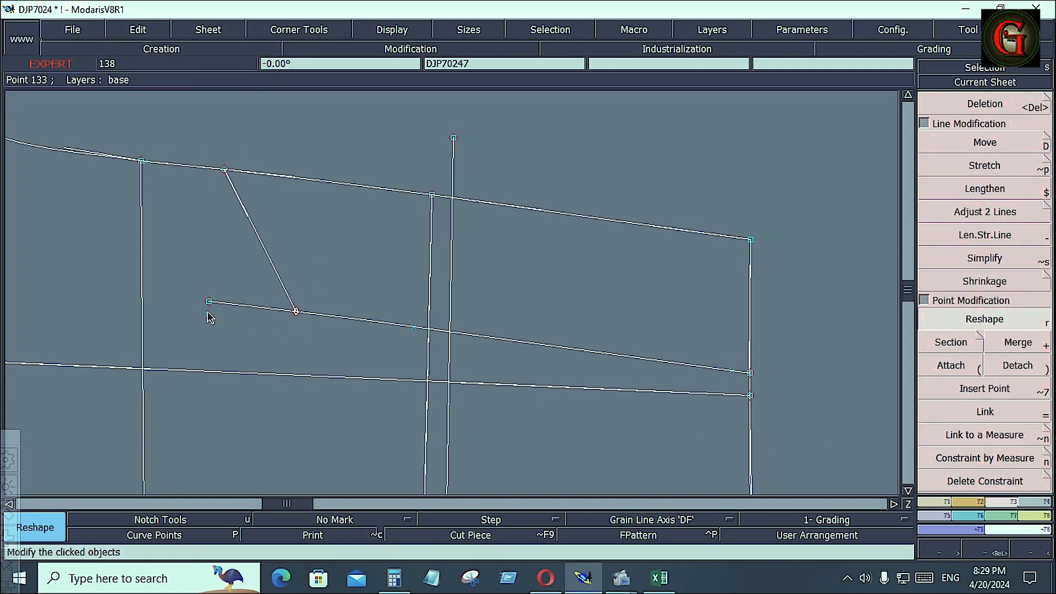
left_click(237, 224)
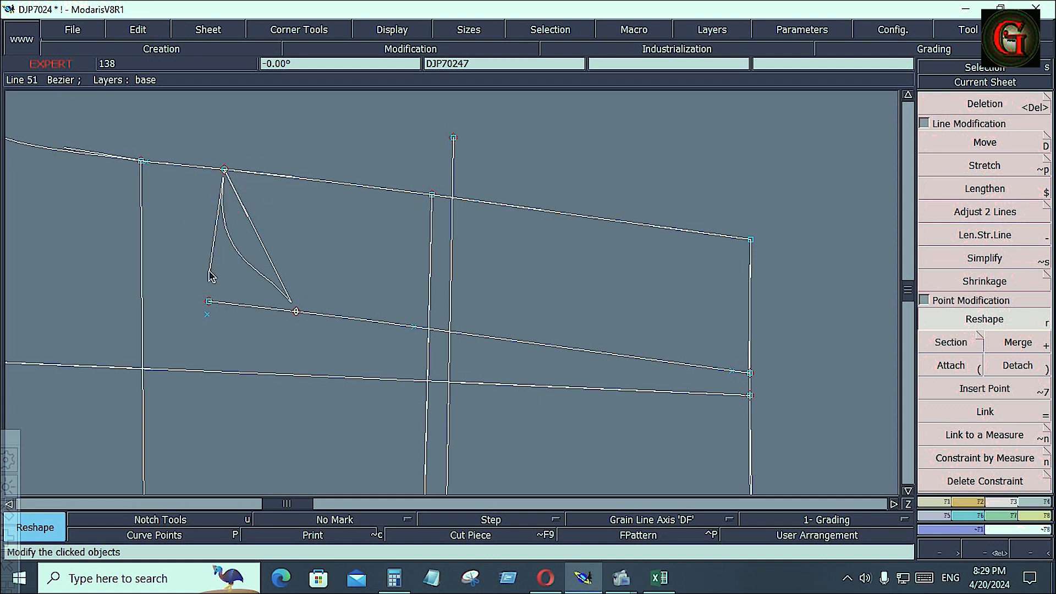
left_click(273, 269)
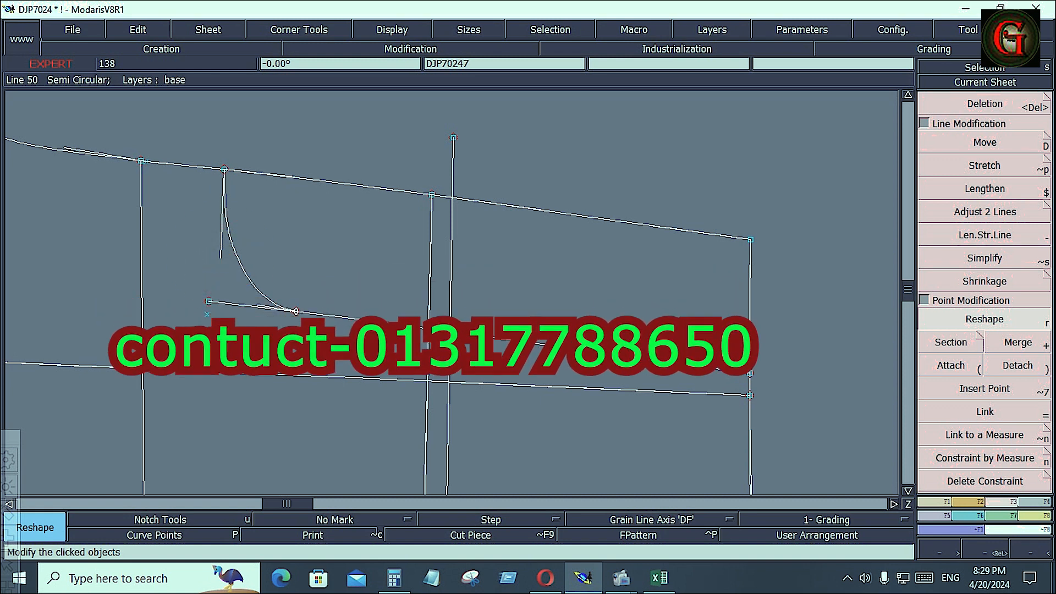
- Rework the fly's rounded lower curve so that it meets the parallel line closer to the waist
left_click(258, 305)
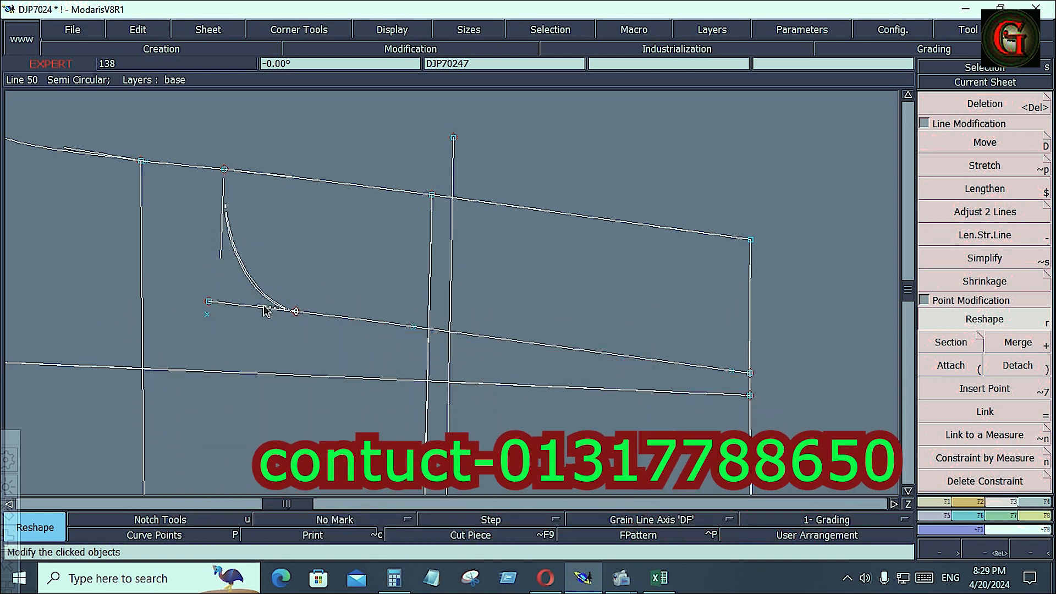
left_click(267, 309)
key("ctrl+z")
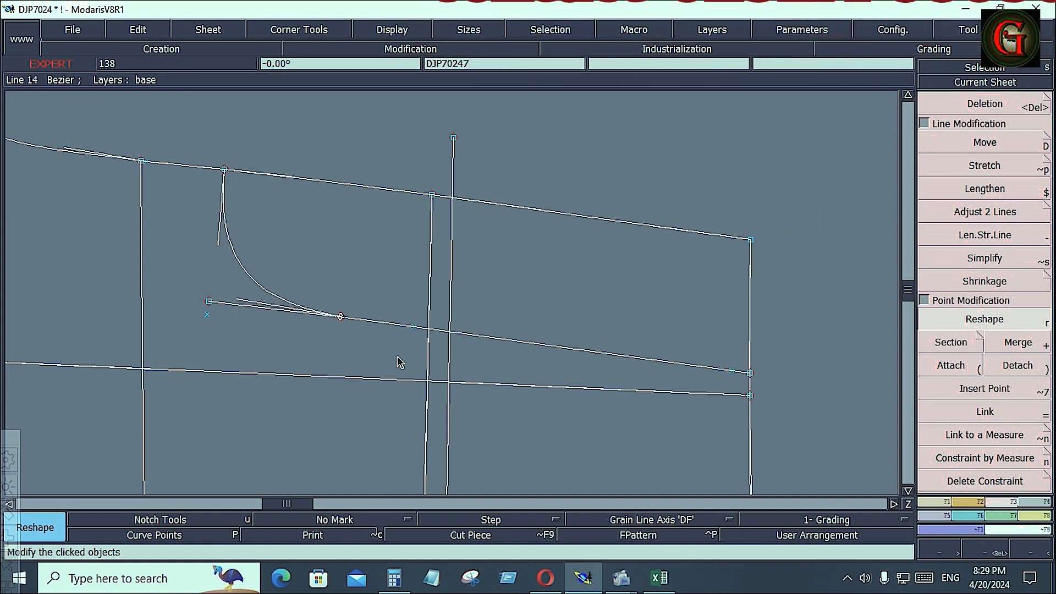
- Insert a point where the fly curve meets the parallel line and trim the line's excess end back to the curve
left_click(1000, 388)
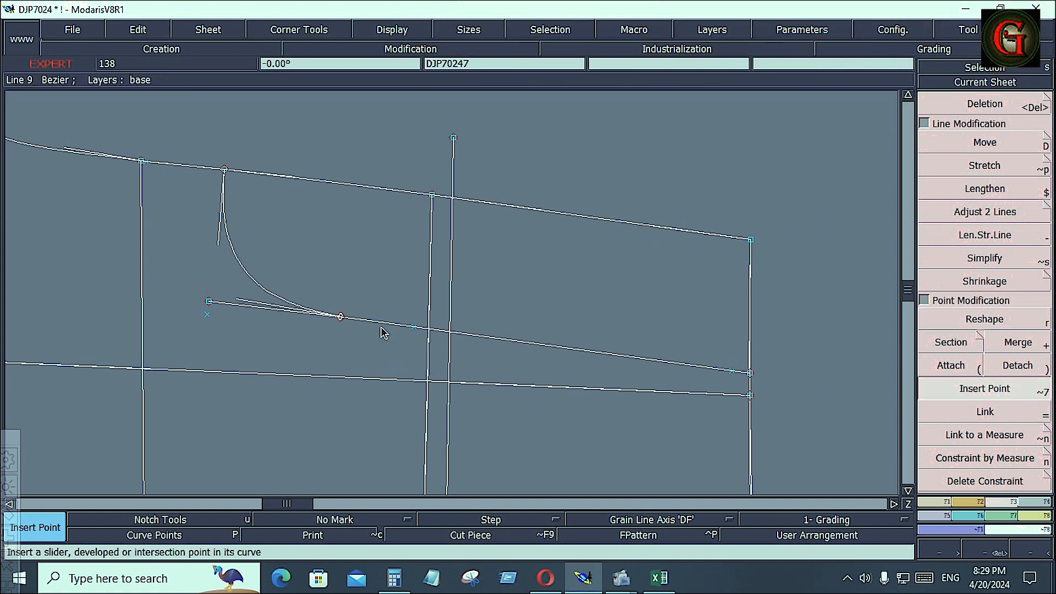
left_click(342, 317)
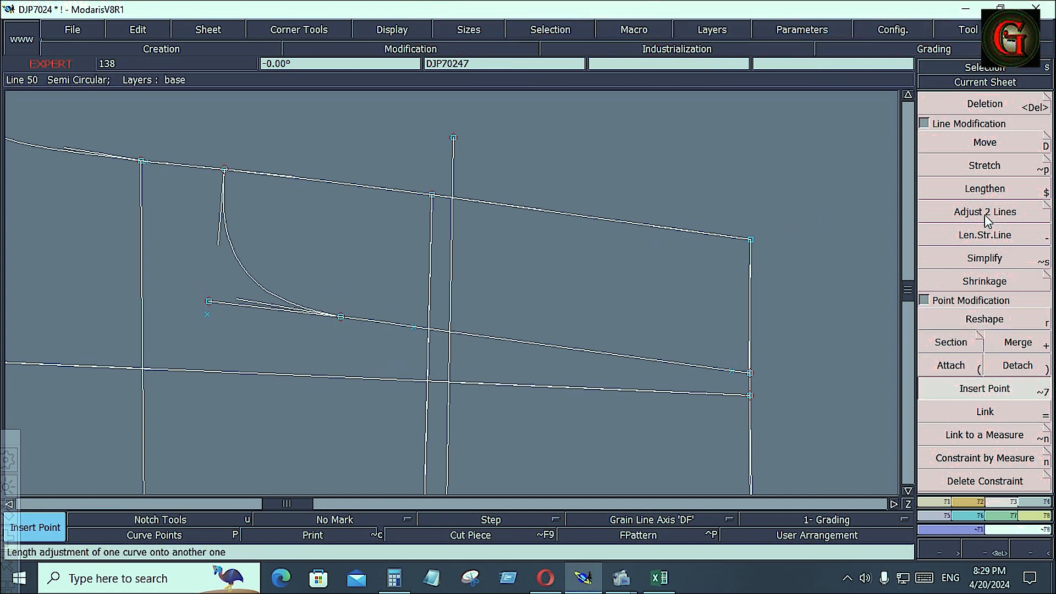
left_click(984, 212)
left_click(367, 320)
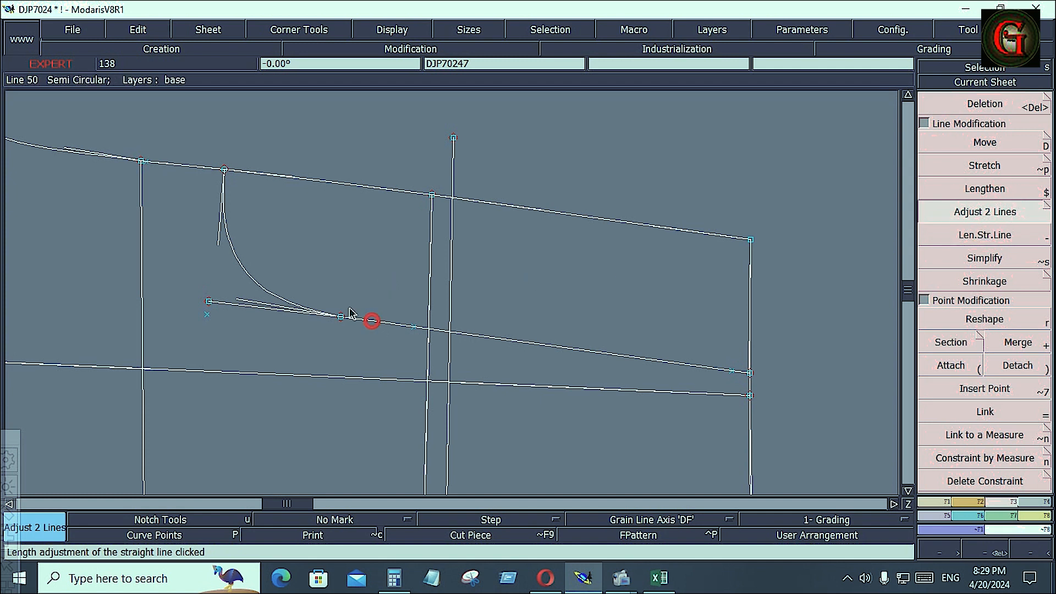
left_click(249, 275)
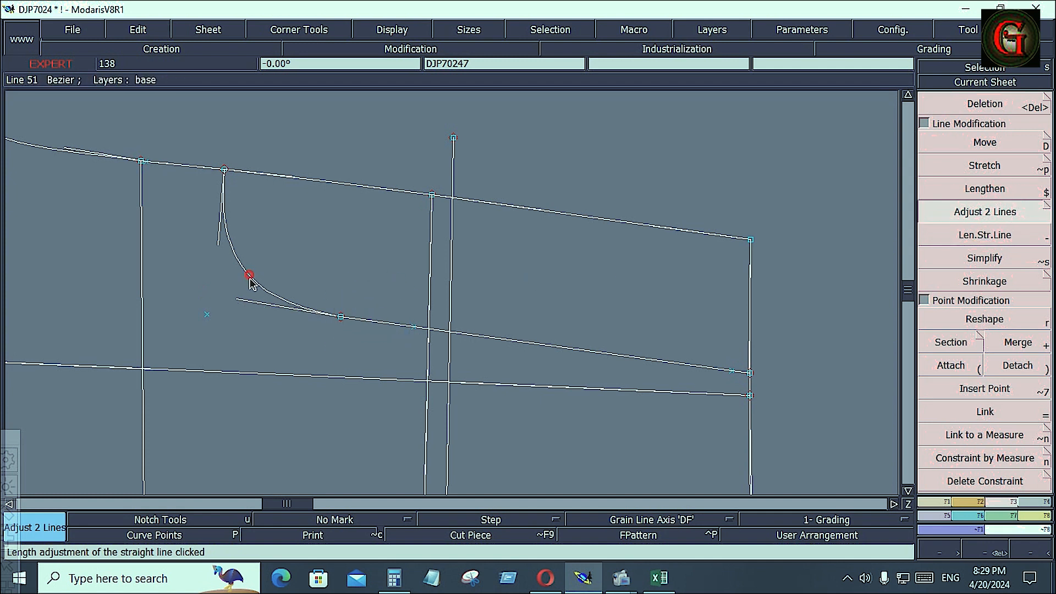
- Delete the stray points around the fly and waist and the extra construction line running across the front beside the hip line
key("Delete")
left_click(207, 314)
key("Return")
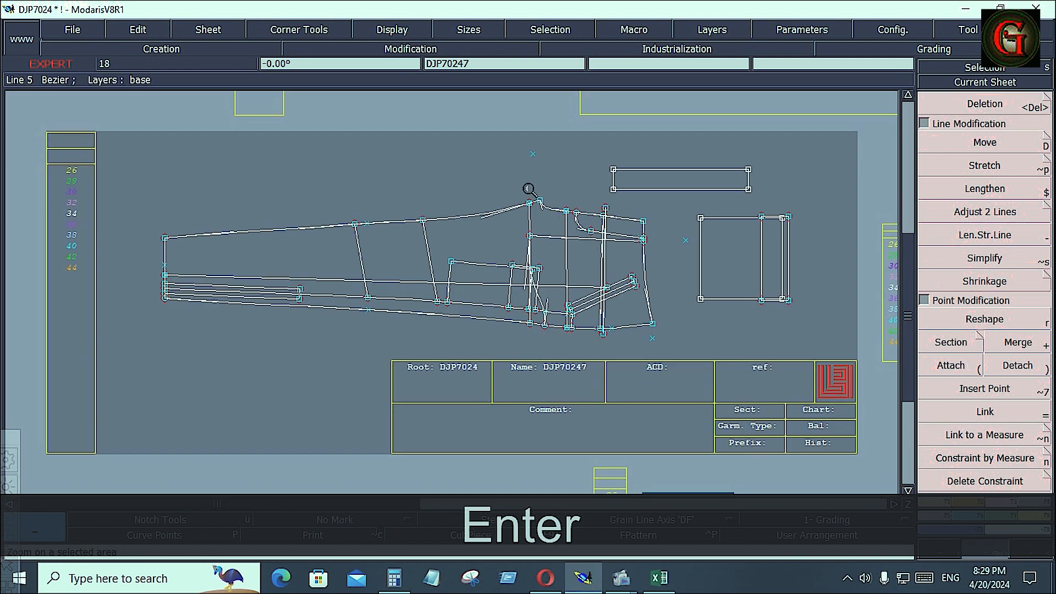
left_click_drag(528, 188, 653, 349)
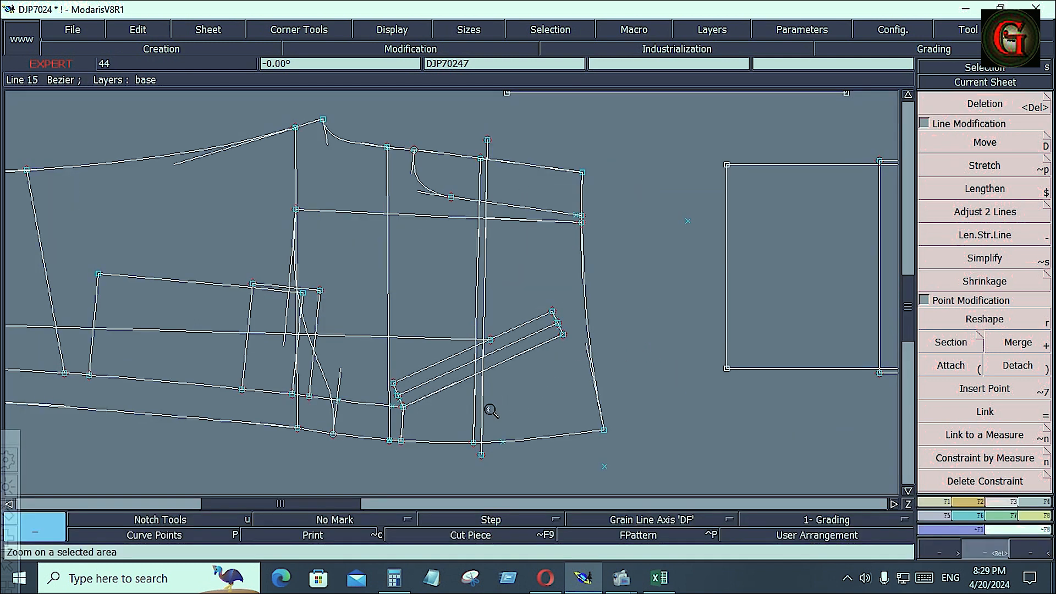
key("Delete")
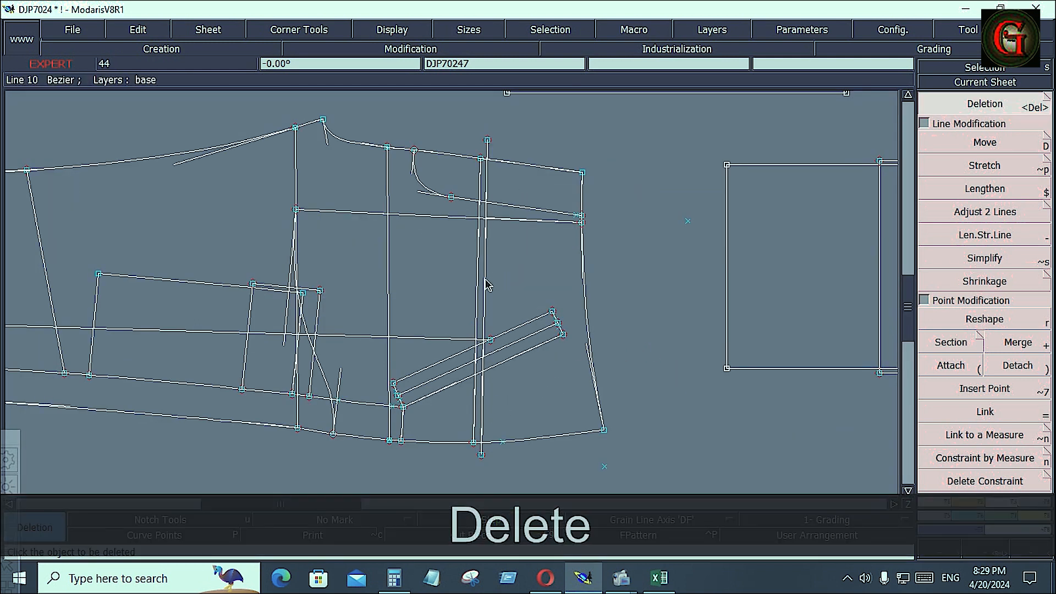
left_click(485, 284)
left_click(488, 143)
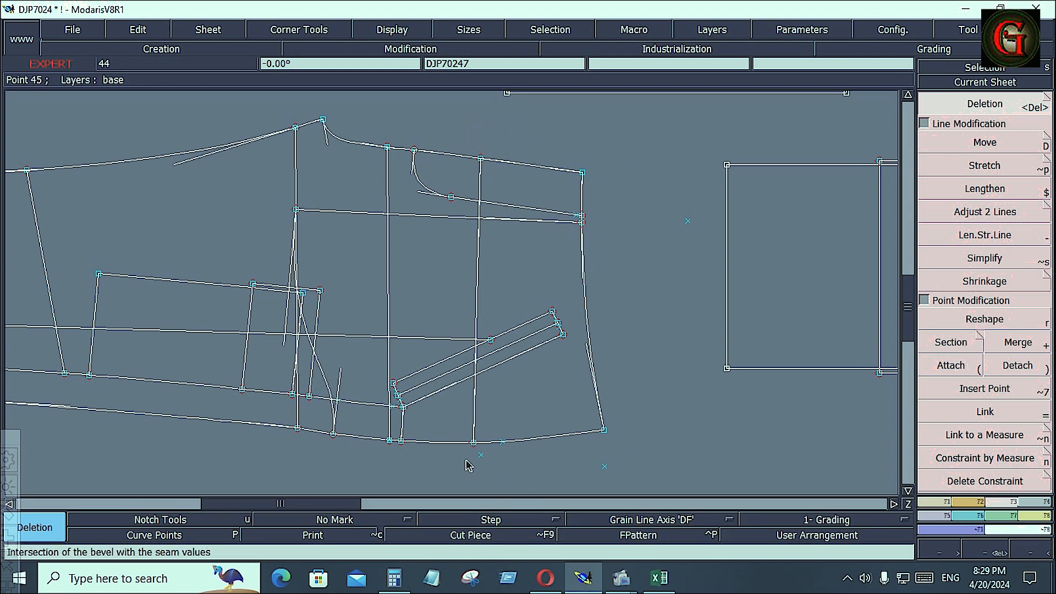
left_click(606, 465)
left_click(573, 215)
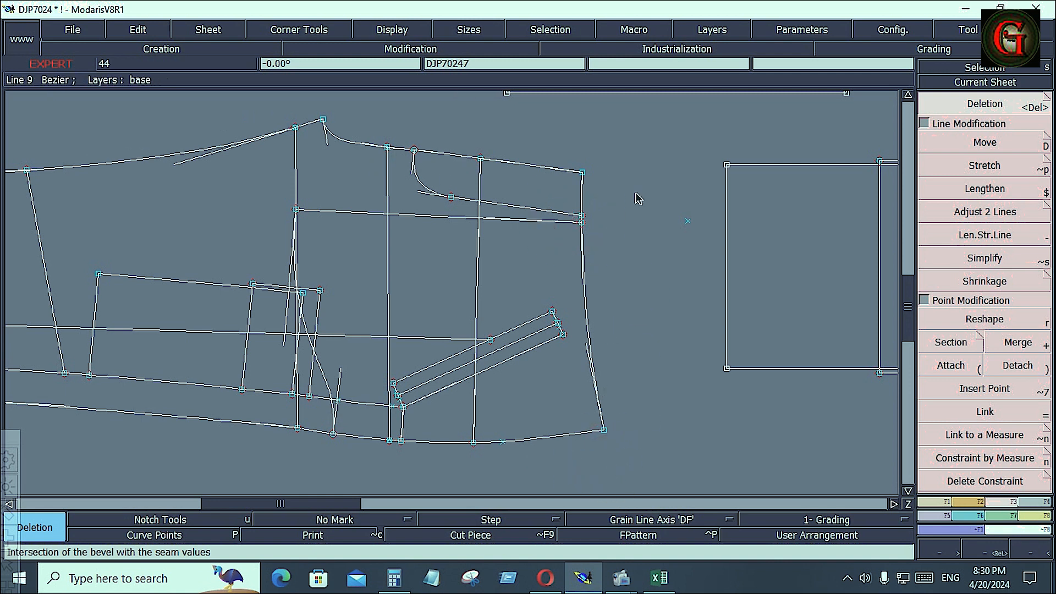
key("Return")
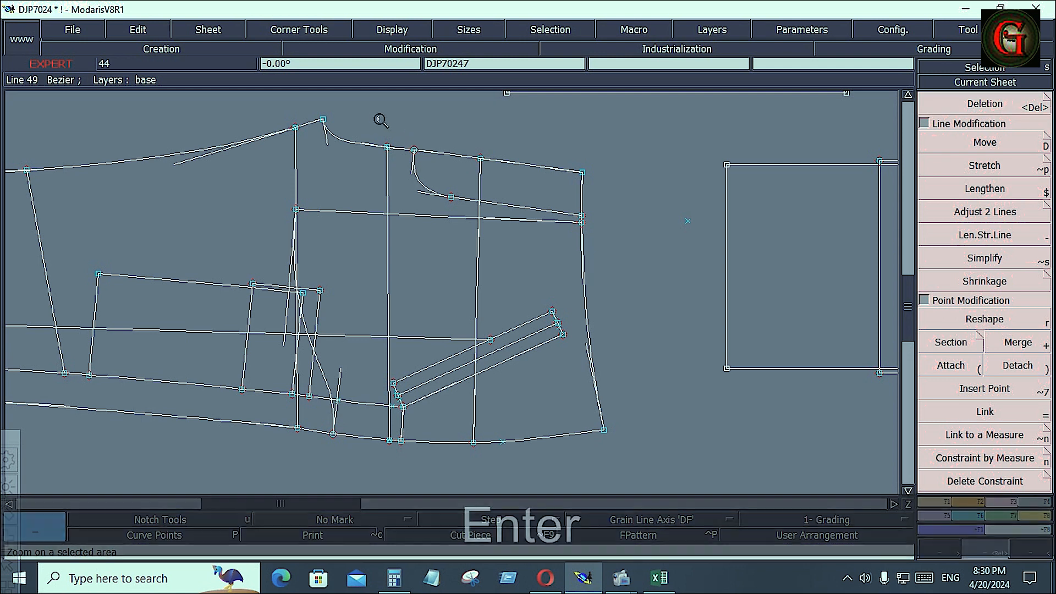
left_click_drag(377, 114, 610, 244)
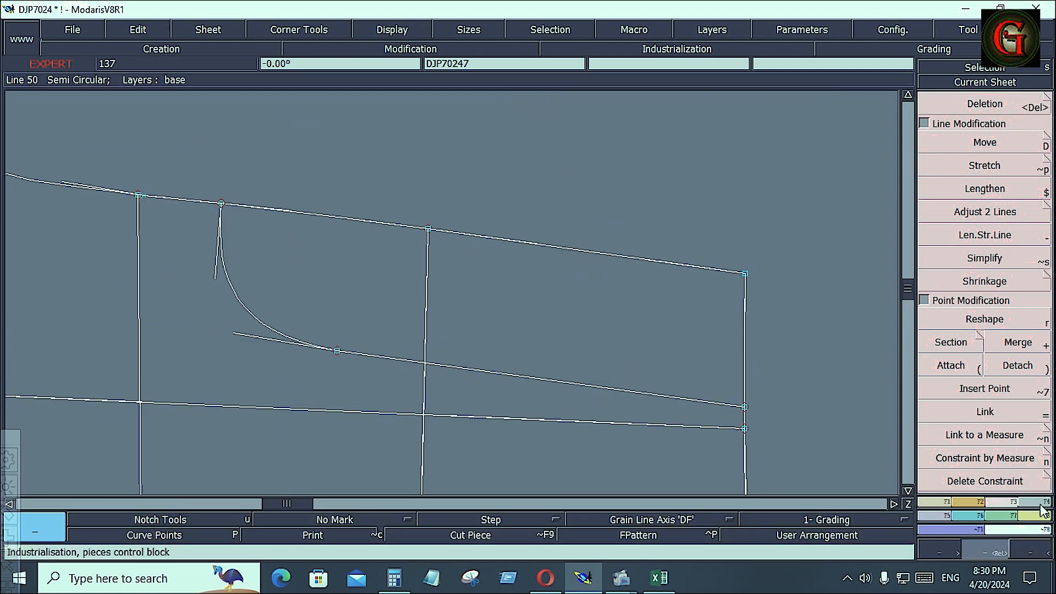
left_click(676, 48)
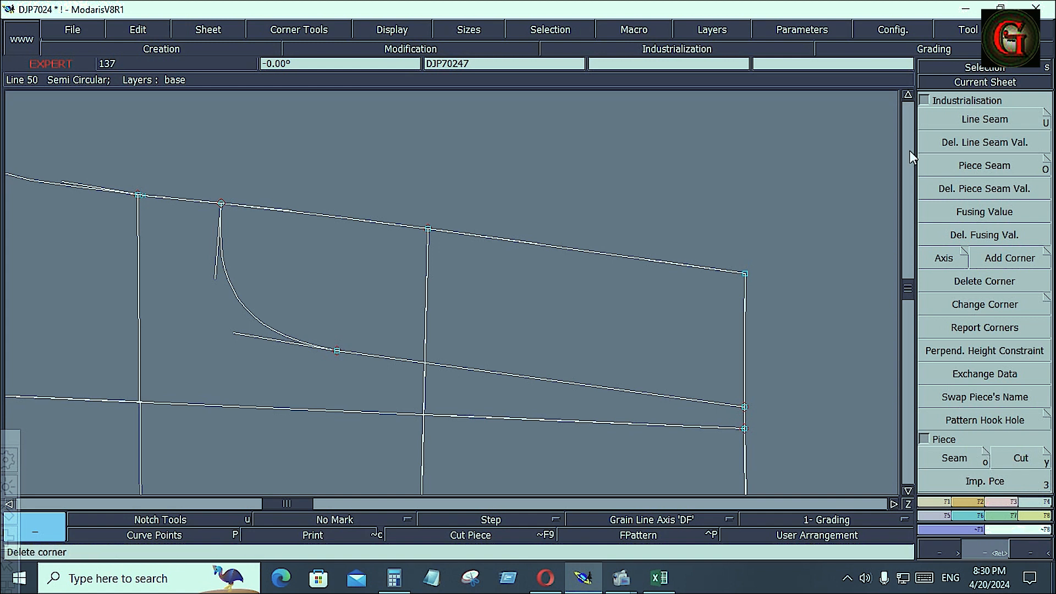
left_click(942, 511)
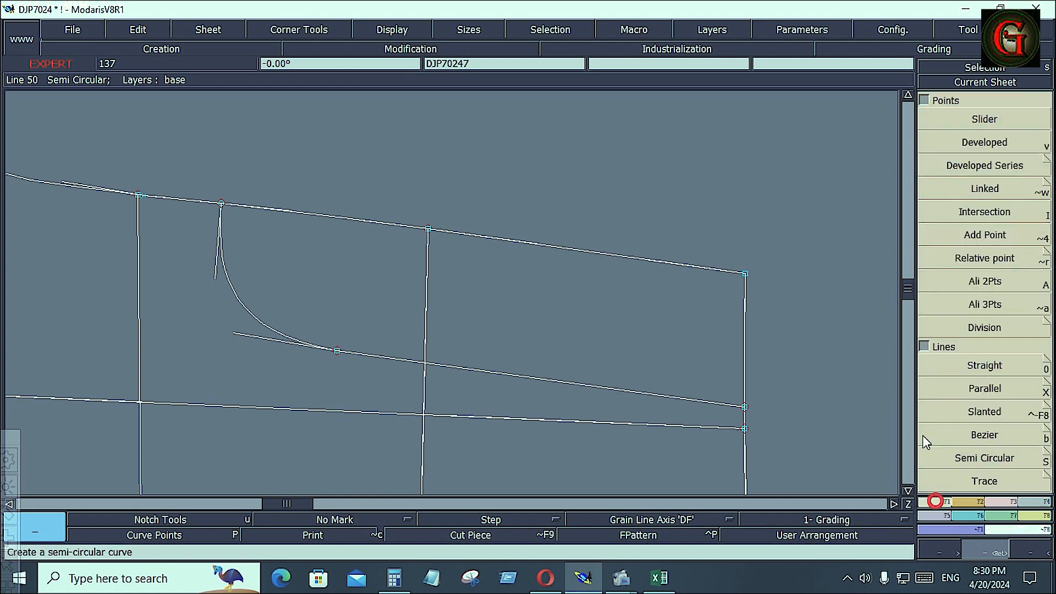
left_click(972, 146)
left_click(221, 206)
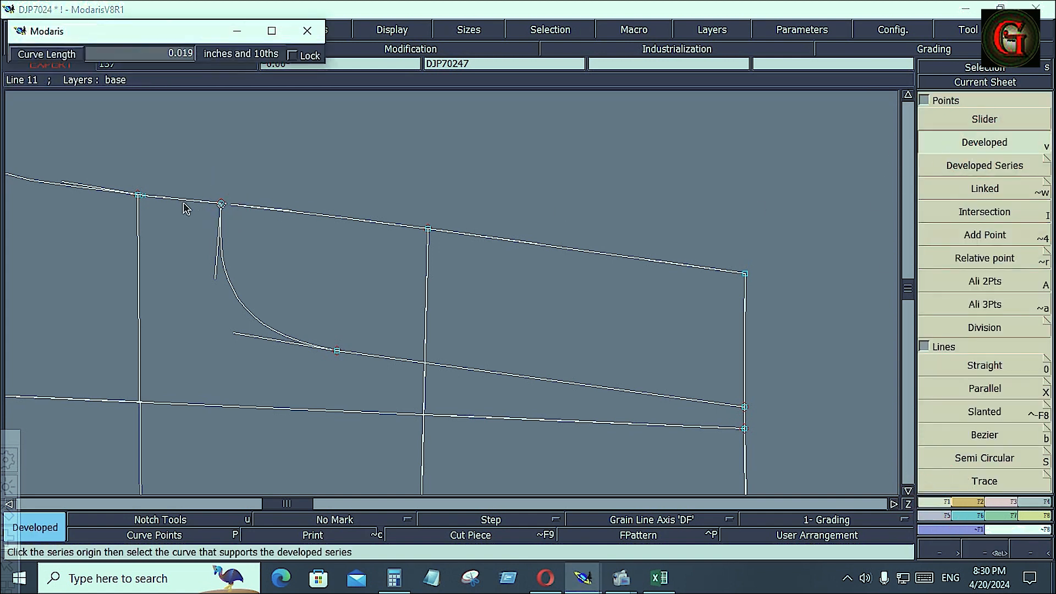
key("space")
key("space")
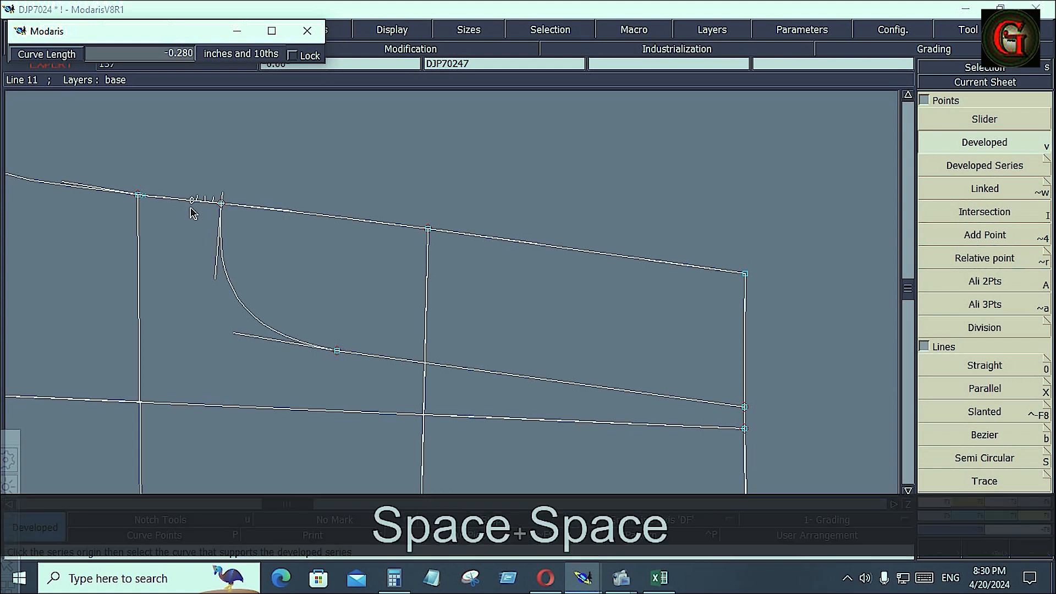
left_click(188, 210)
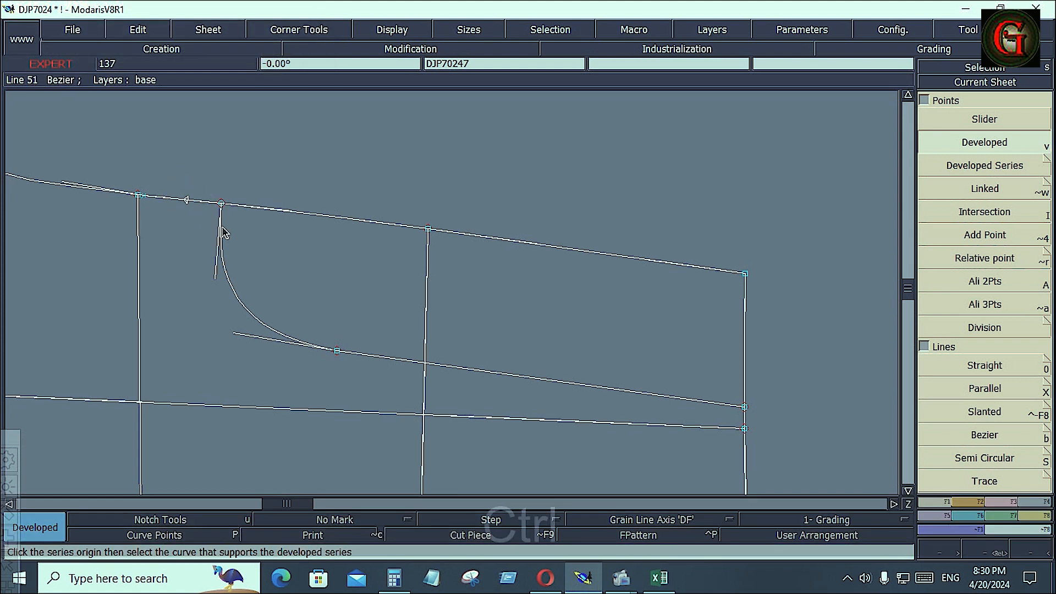
key("ctrl+z")
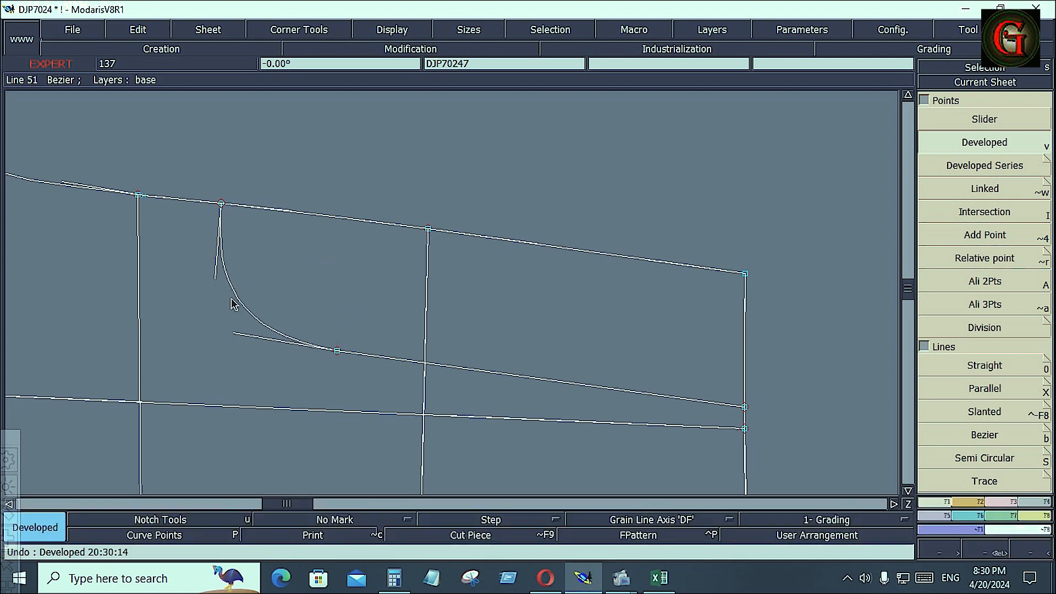
- Extract the closed fly area, from the centre-front line to the rounded parallel line, as a new seam piece
left_click(1031, 502)
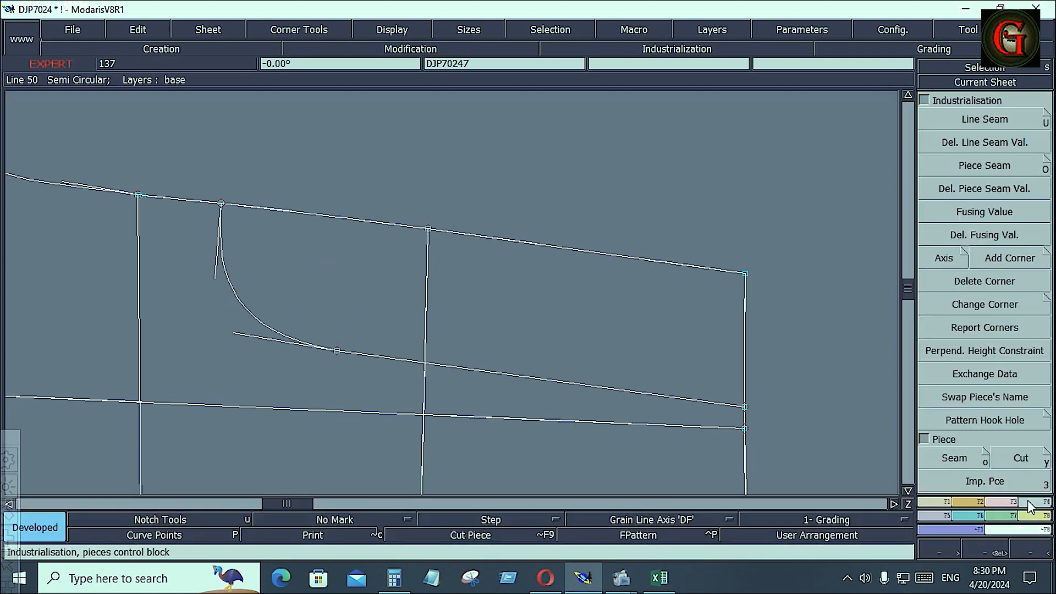
left_click(949, 459)
left_click(624, 335)
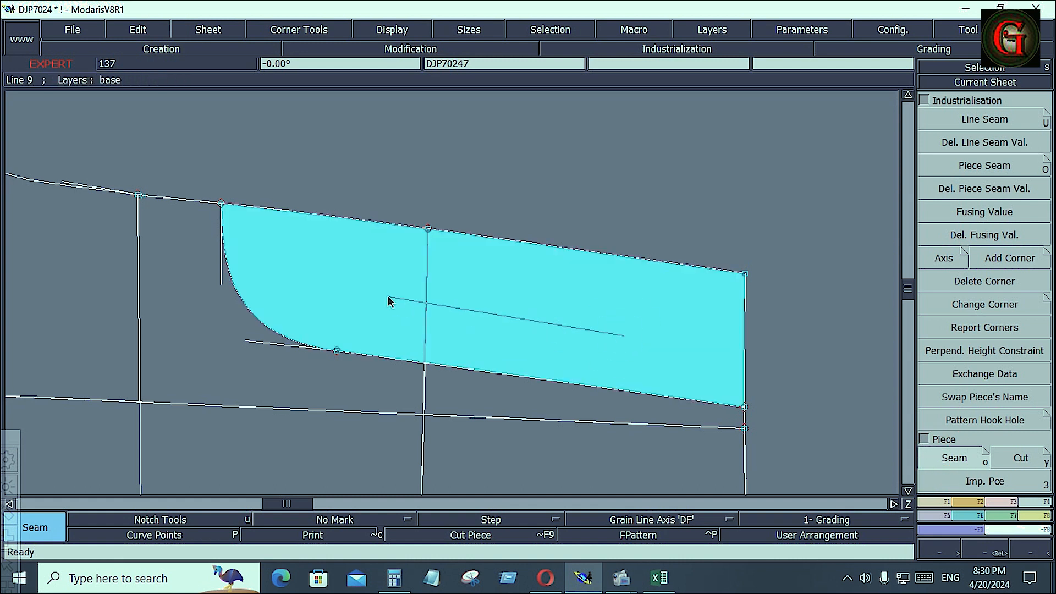
right_click(388, 298)
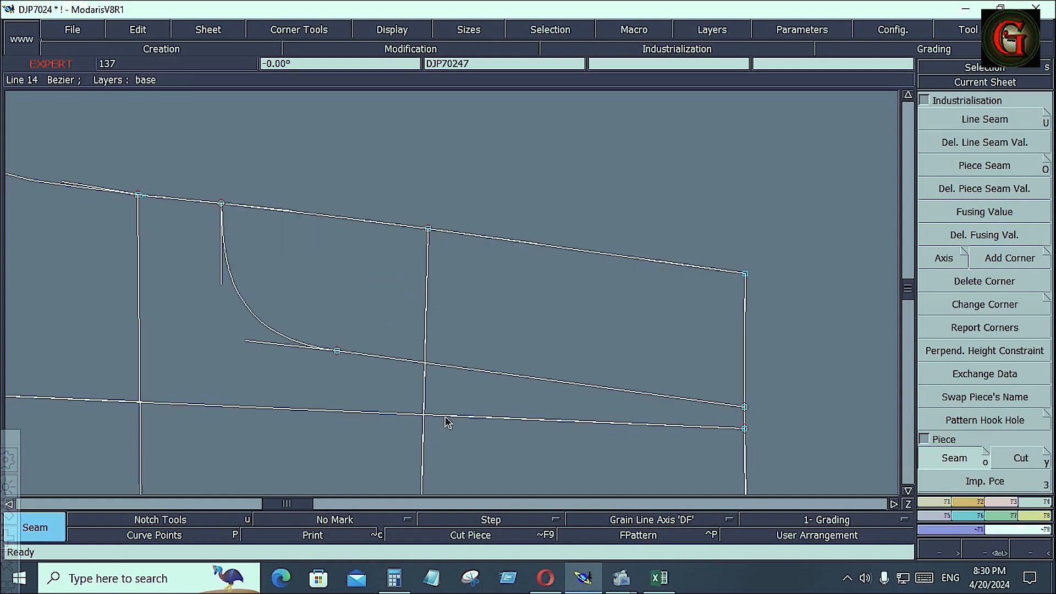
- Arrange all sheets, open the new fly piece's sheet and rotate it by two points until its long edge is horizontal
key("j")
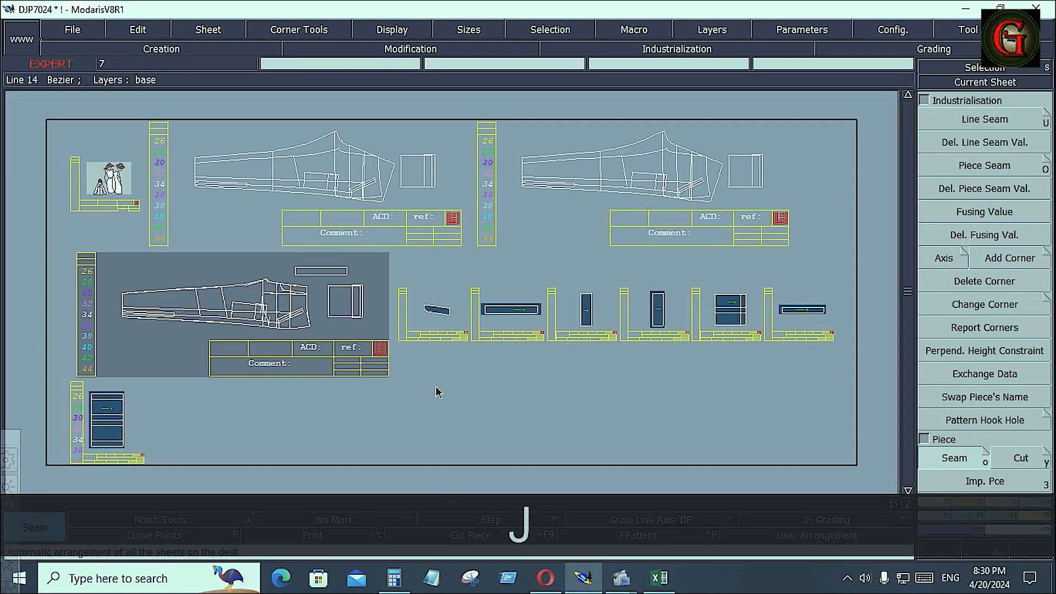
left_click(436, 316)
key("Home")
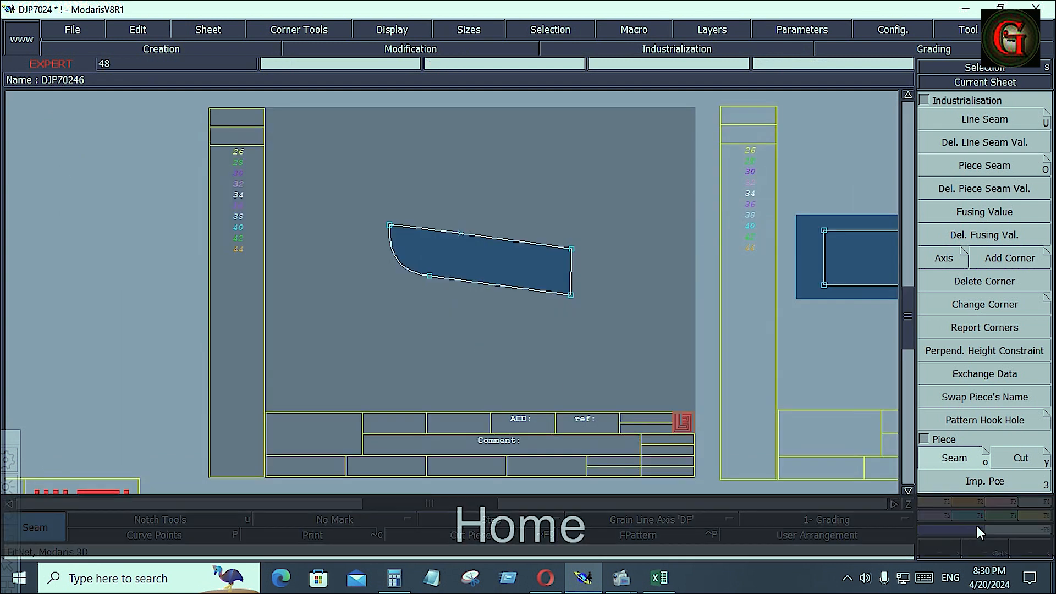
left_click(962, 502)
left_click(988, 433)
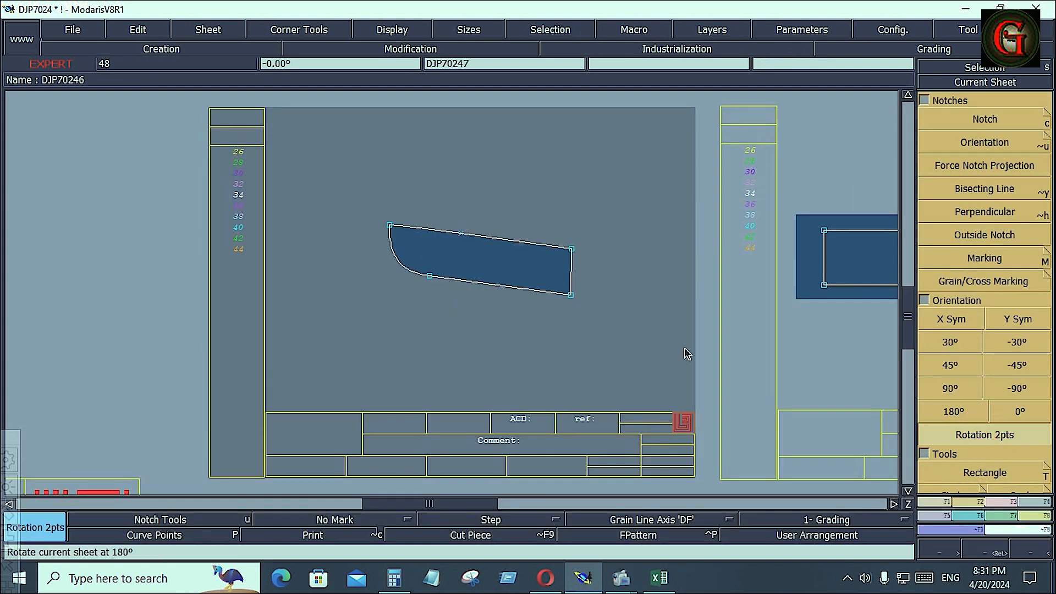
left_click(573, 253)
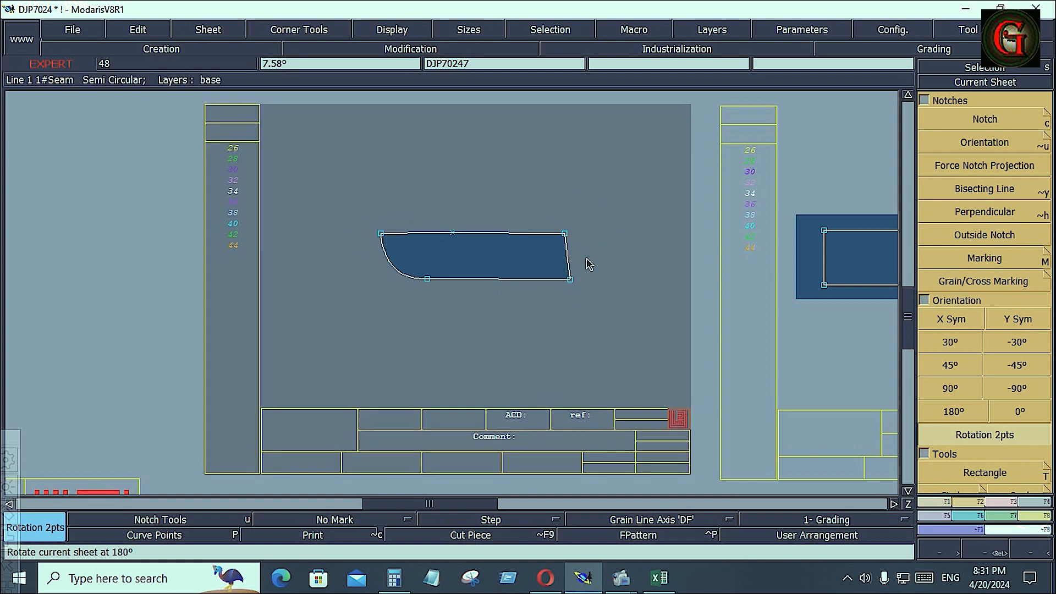
- Delete the extra point on the fly piece's centre-front edge and merge its rounded end with the opposite long edge
key("Delete")
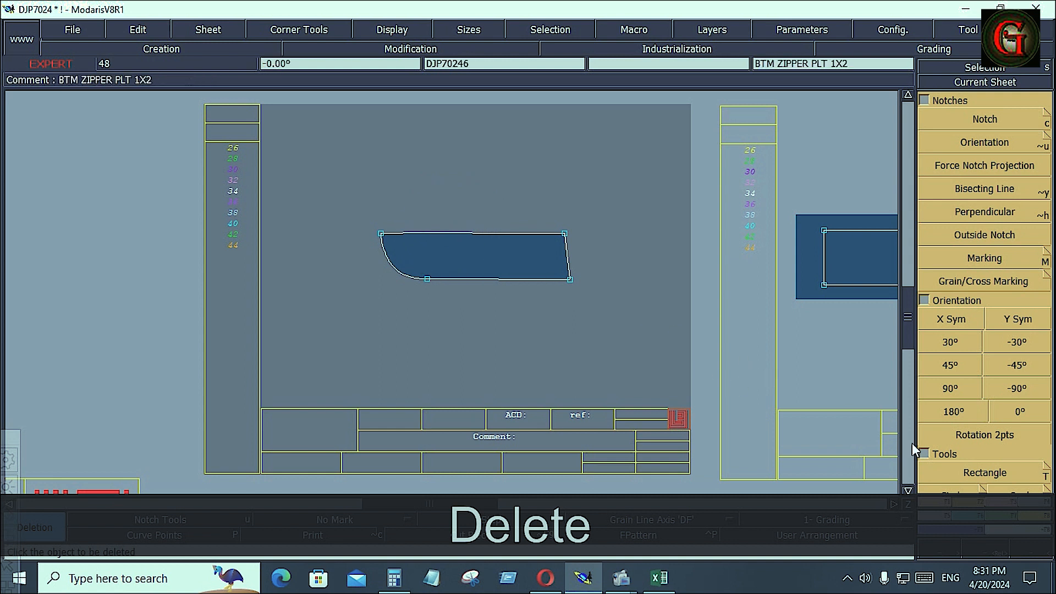
left_click(1014, 503)
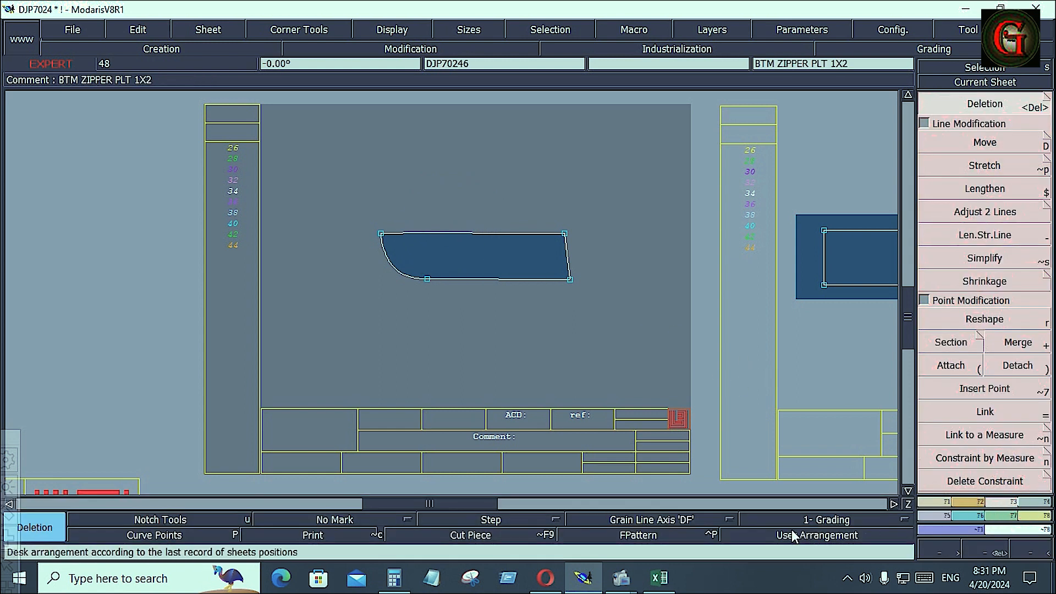
key("shift+equal")
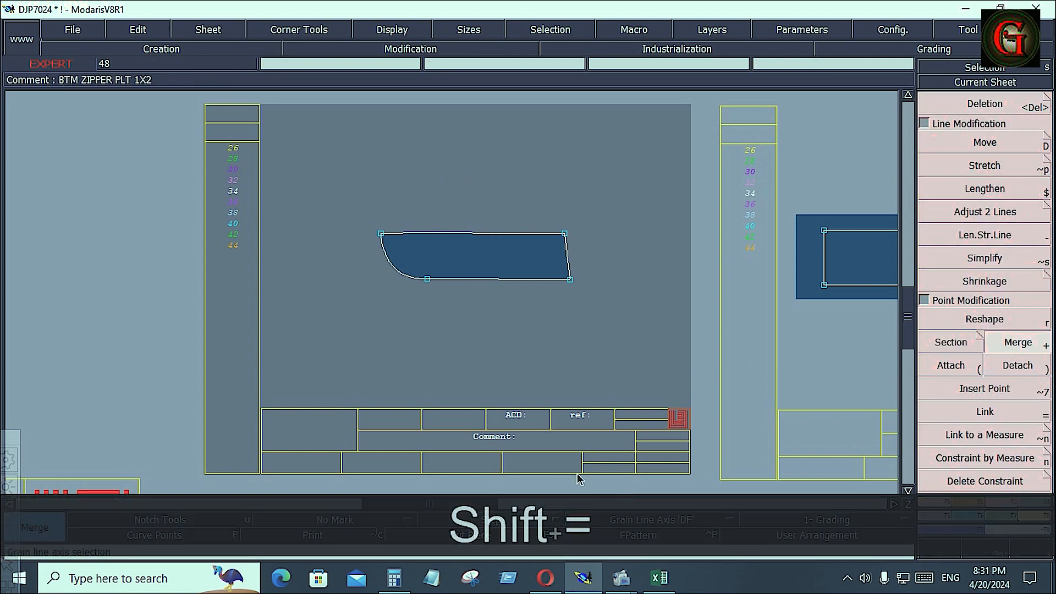
left_click(427, 279)
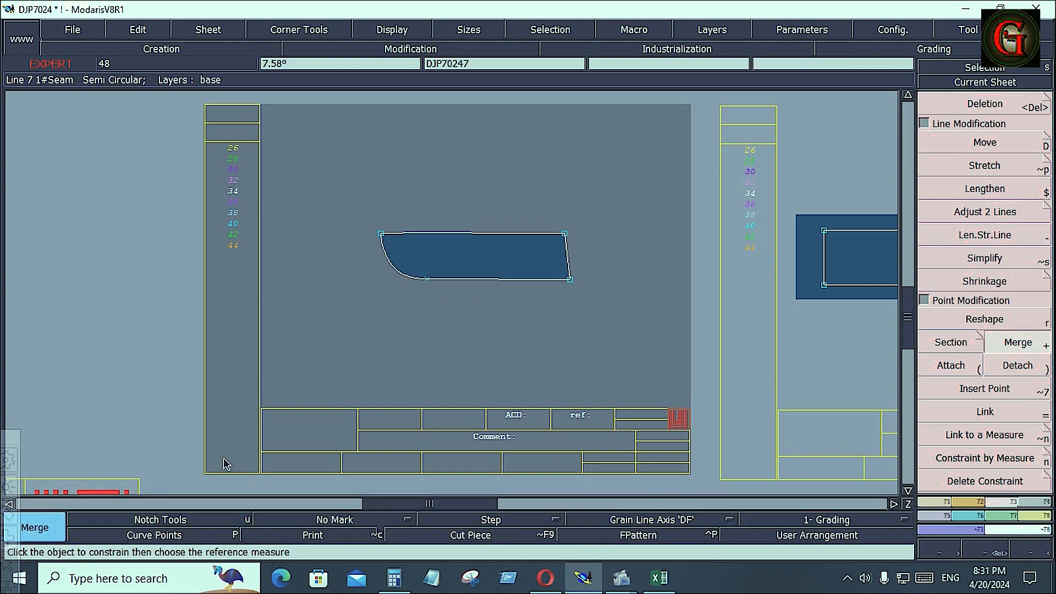
- Display the curve points and delete the unneeded ones along the fly piece's centre-front edge to straighten it
left_click(175, 535)
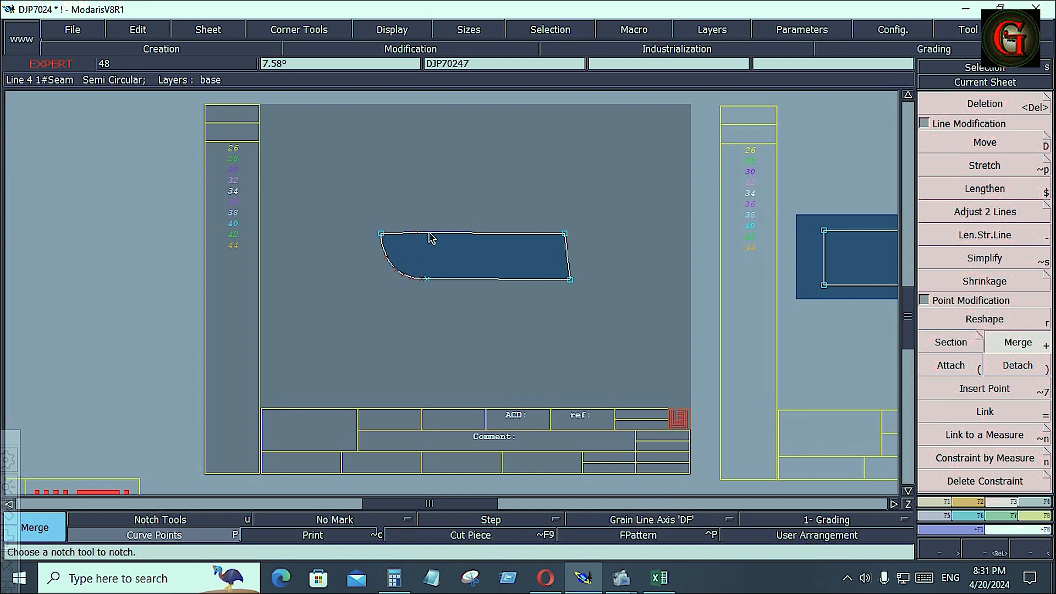
key("Delete")
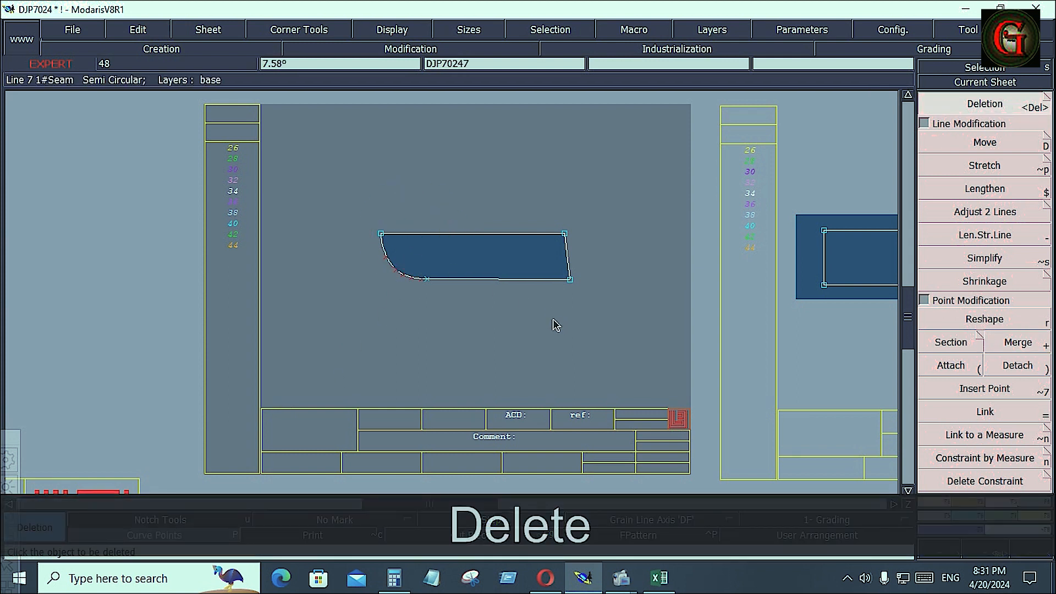
- Add a 0.4 inch line seam, at both its beginning and end, to the fly piece's short slanted edge
left_click(931, 499)
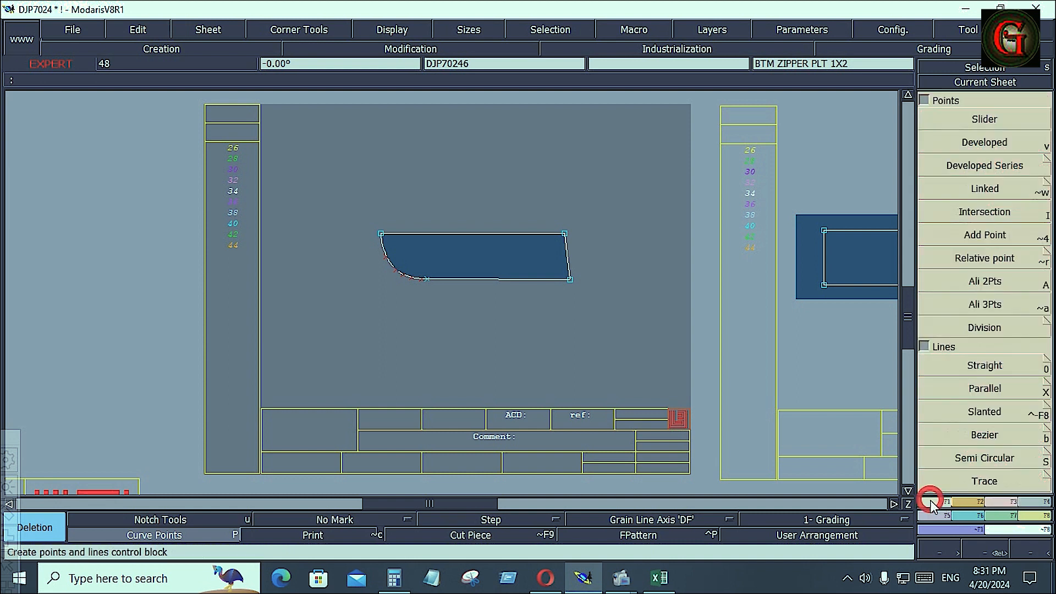
left_click(1033, 501)
left_click(984, 119)
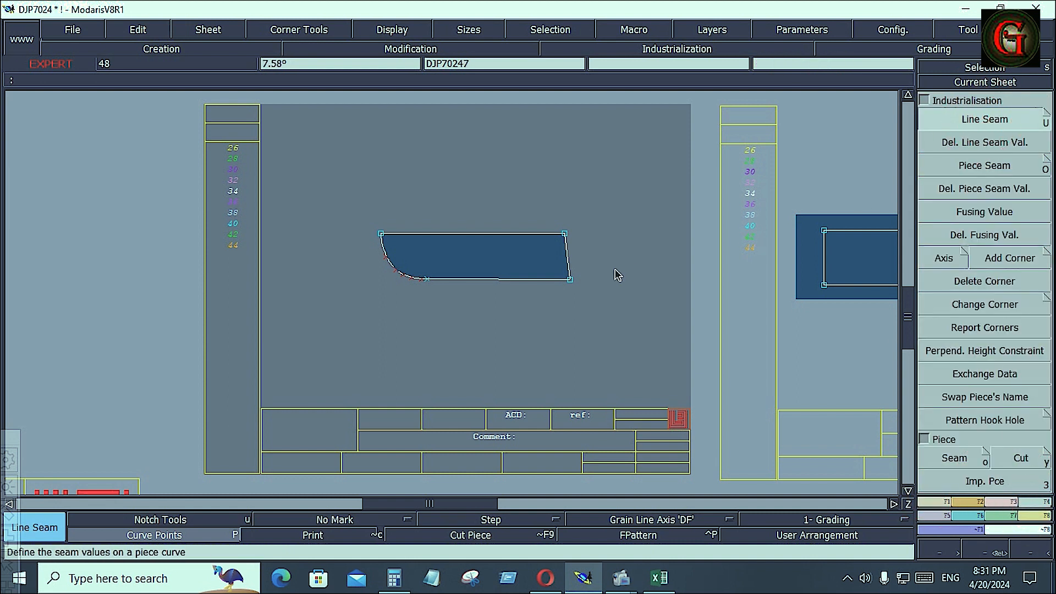
left_click(576, 262)
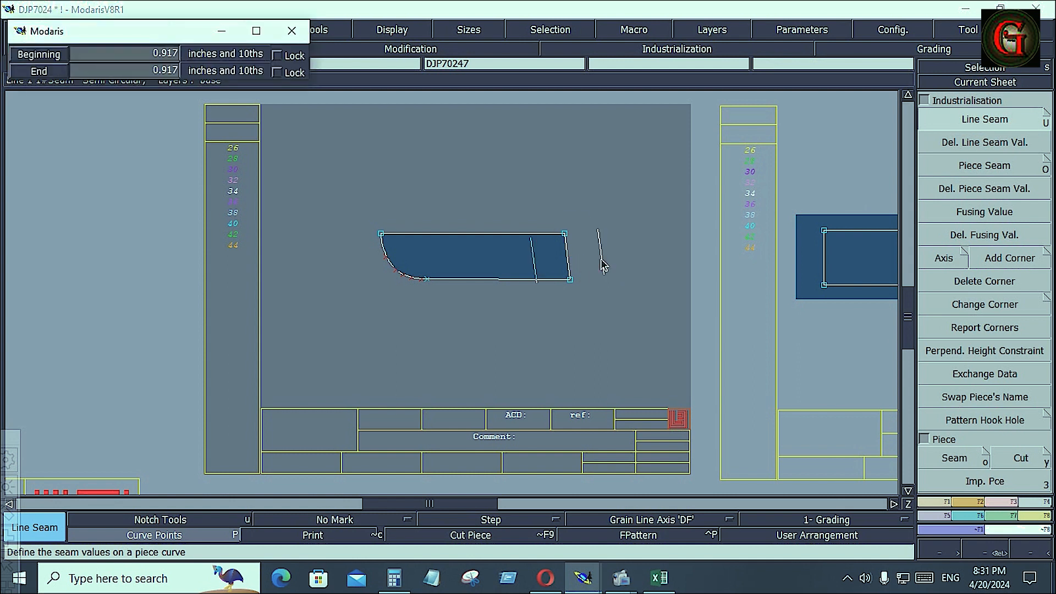
type("0.750")
key("Down")
type(".4")
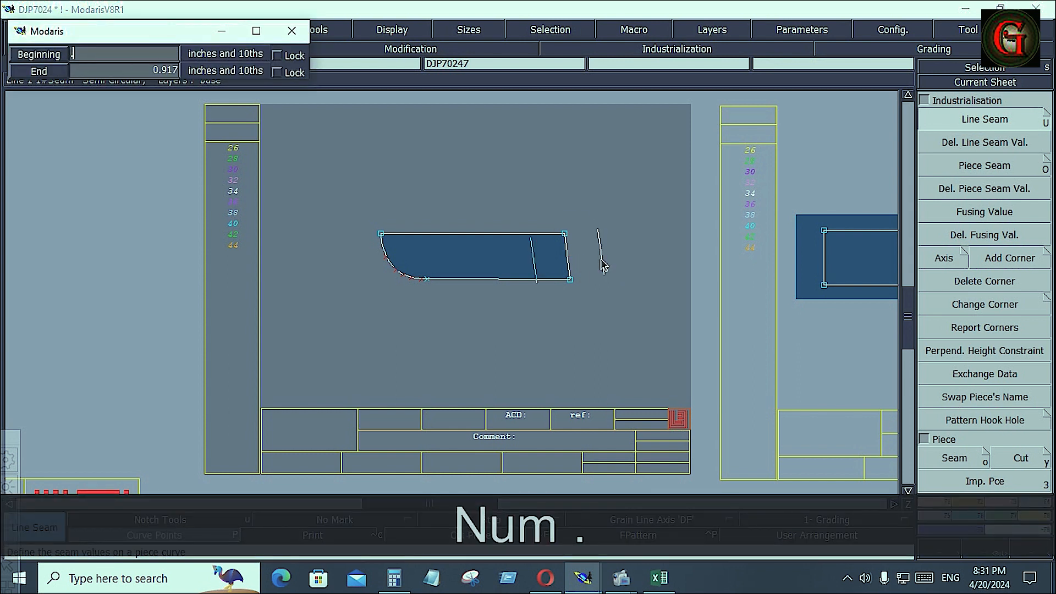
key("Down")
type(".4")
key("Down")
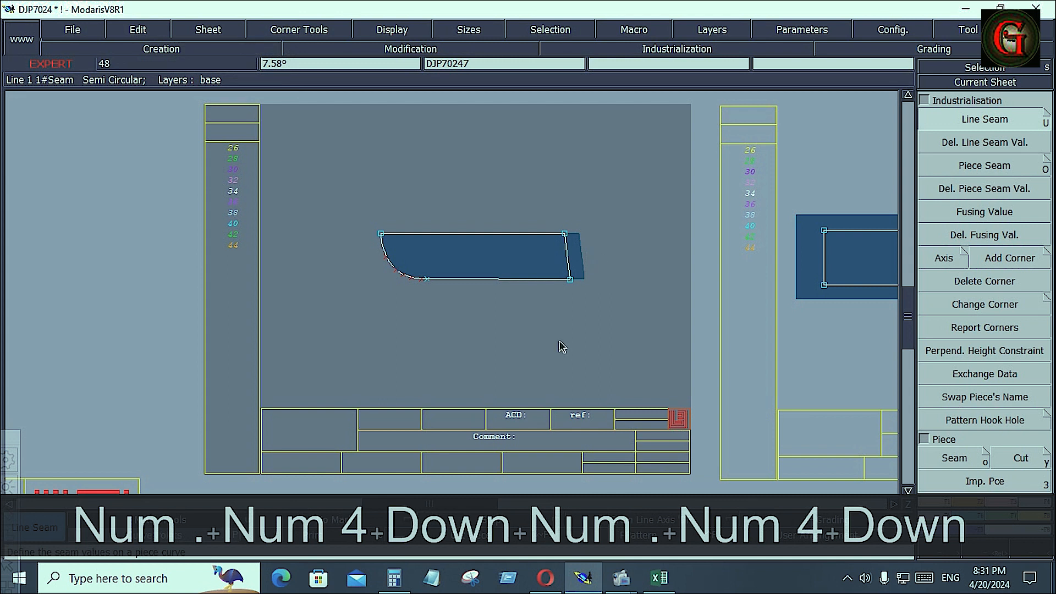
- Enter the comment "J STITCH FIN" on the fly piece's sheet
key("e")
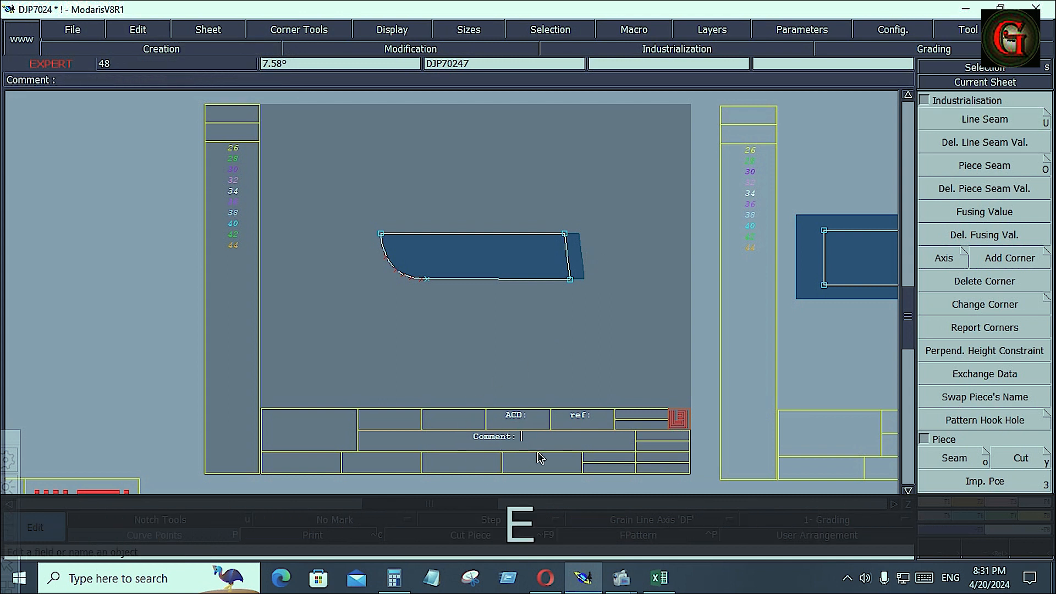
type("J ")
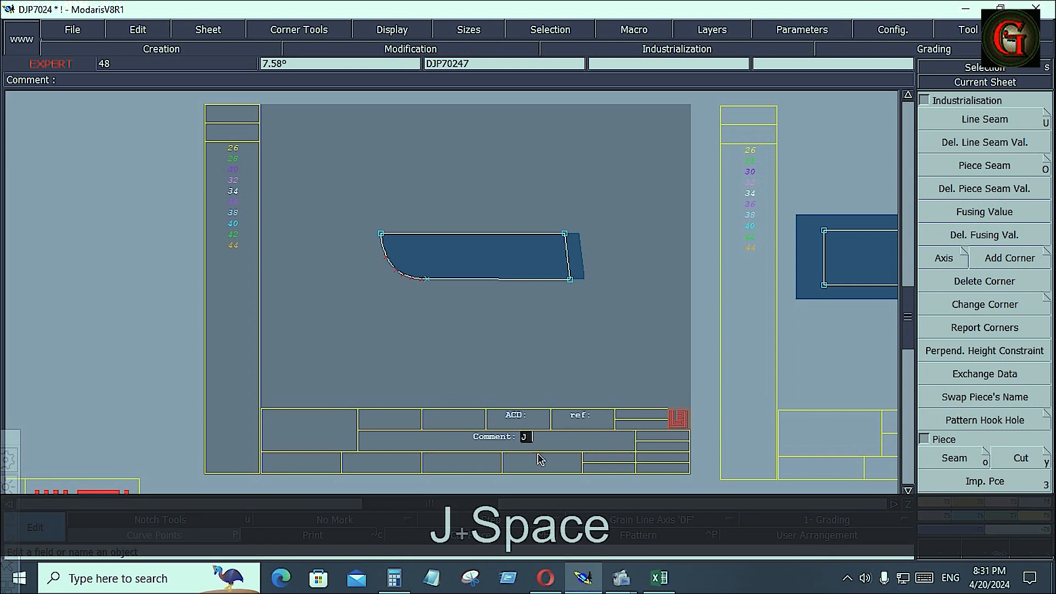
type("SA")
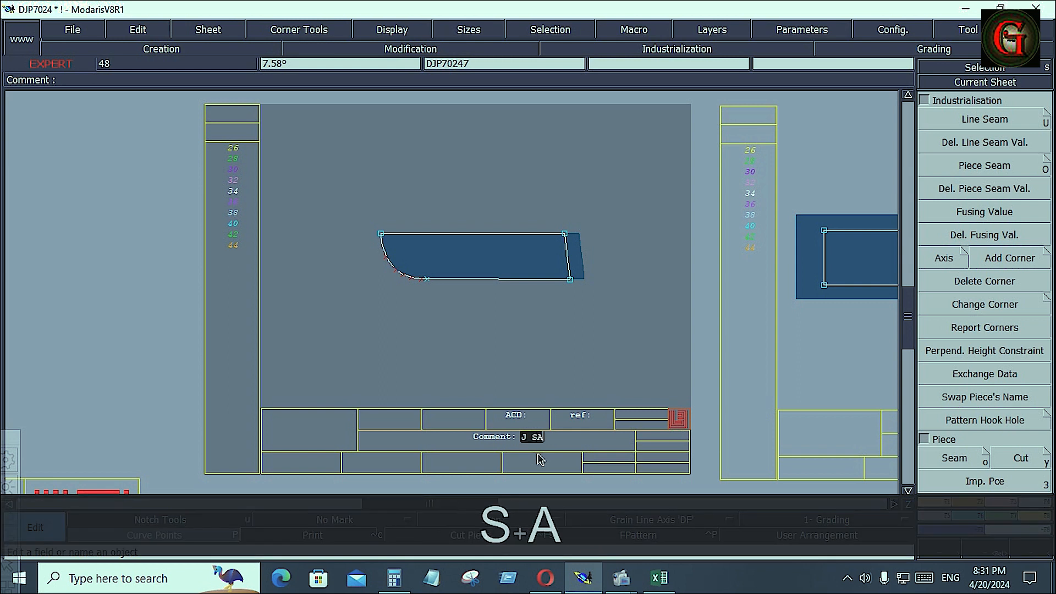
type("TIT")
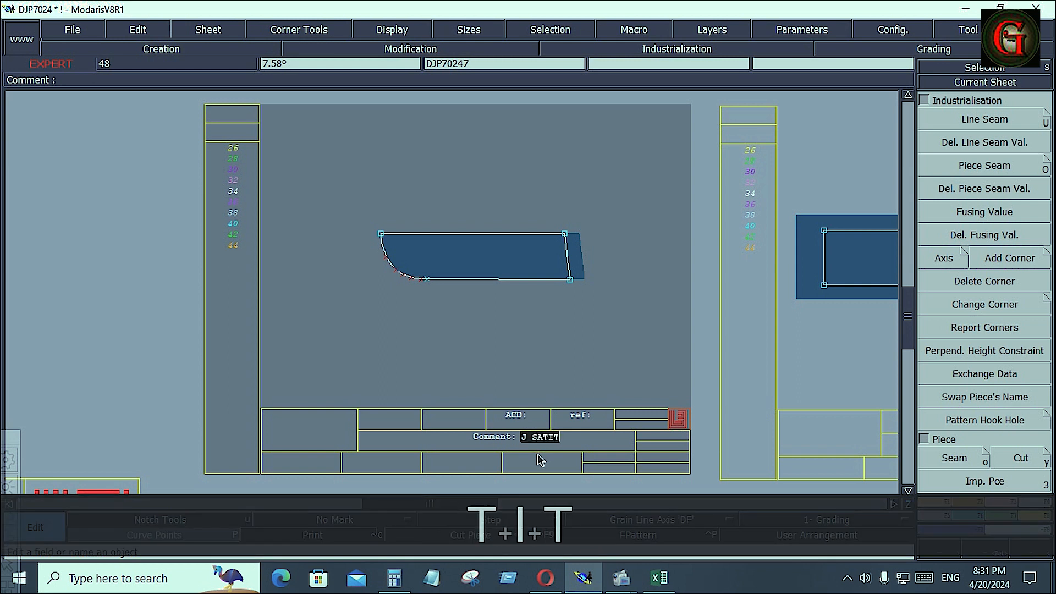
type("CH FI")
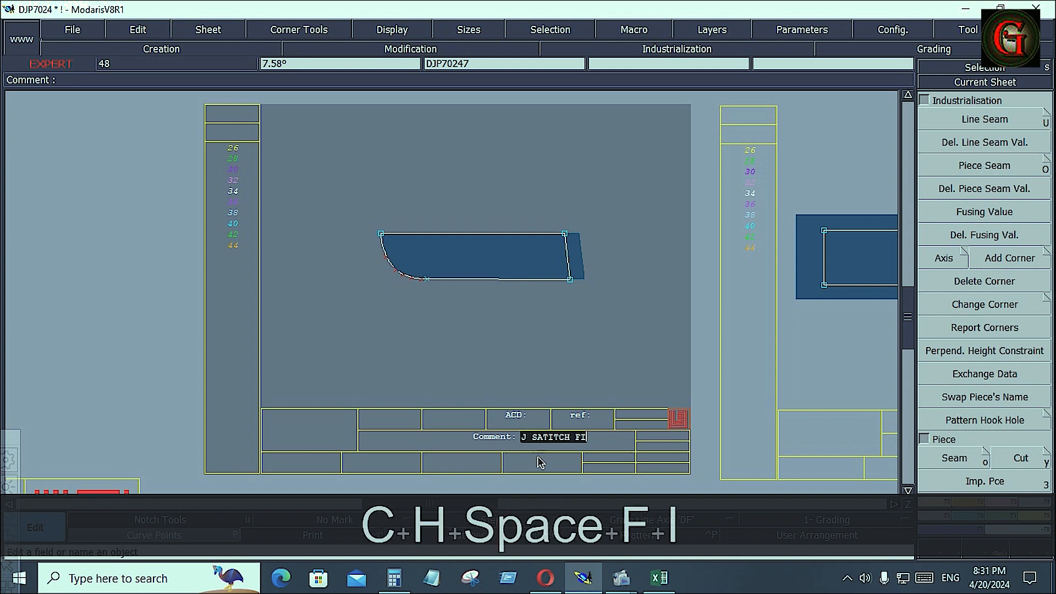
type("N")
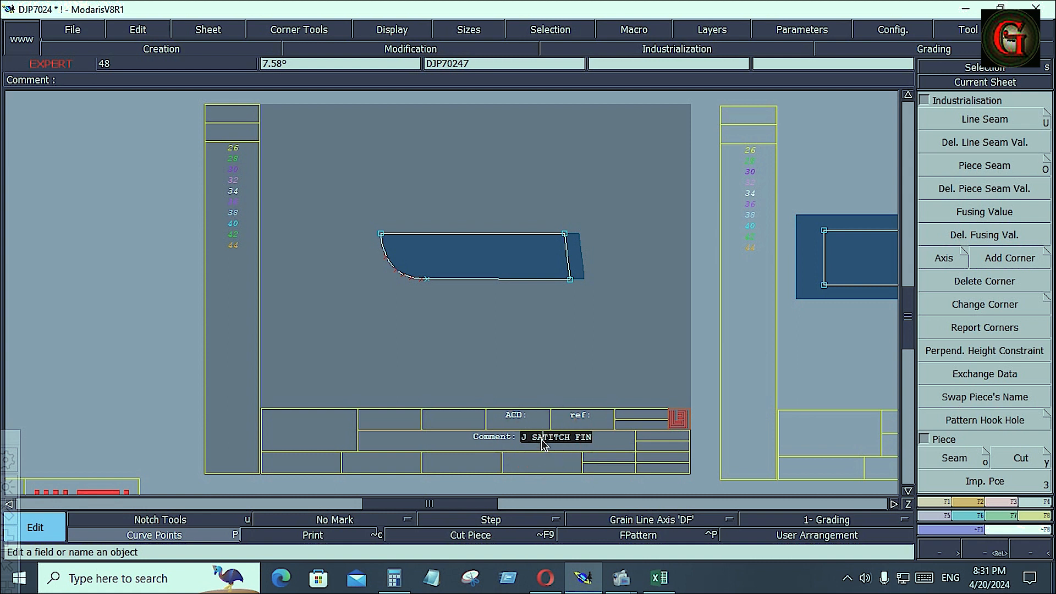
key("BackSpace")
left_click(635, 352)
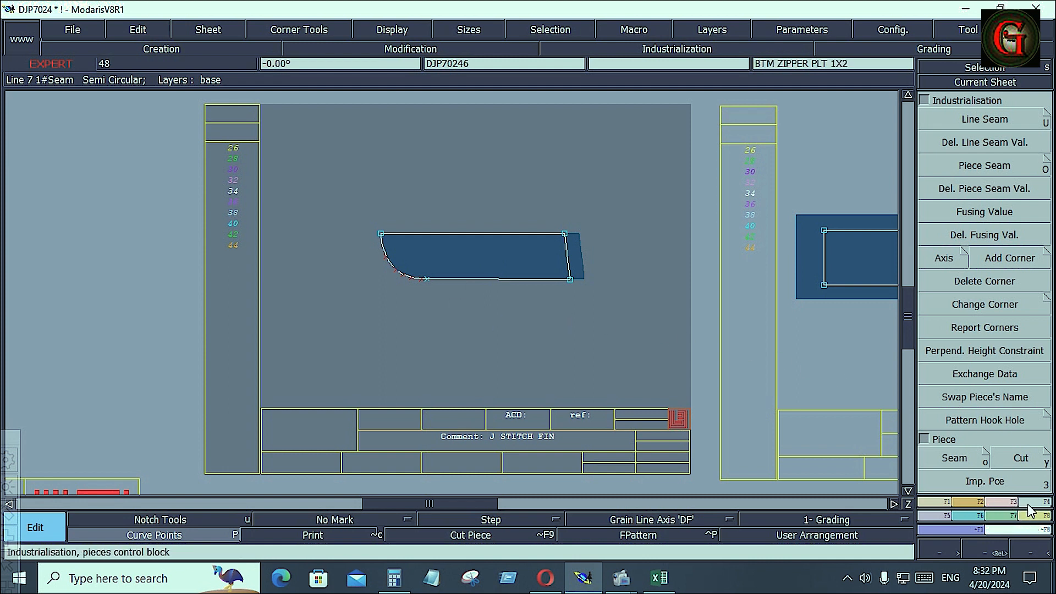
- Align the point where the rounded end meets the long edge horizontally with that edge's slanted-end corner
left_click(941, 515)
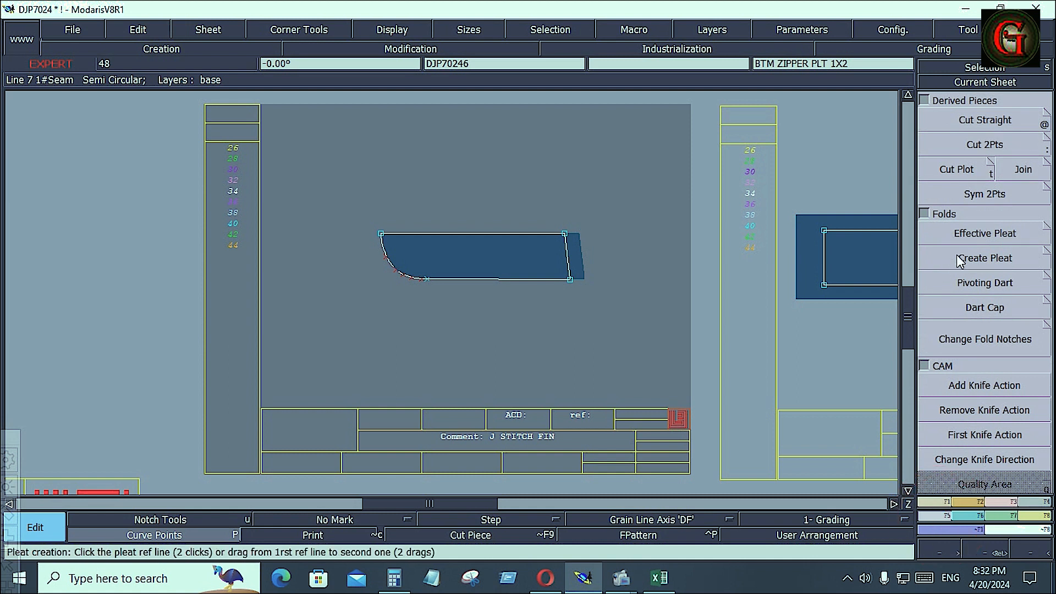
left_click(978, 193)
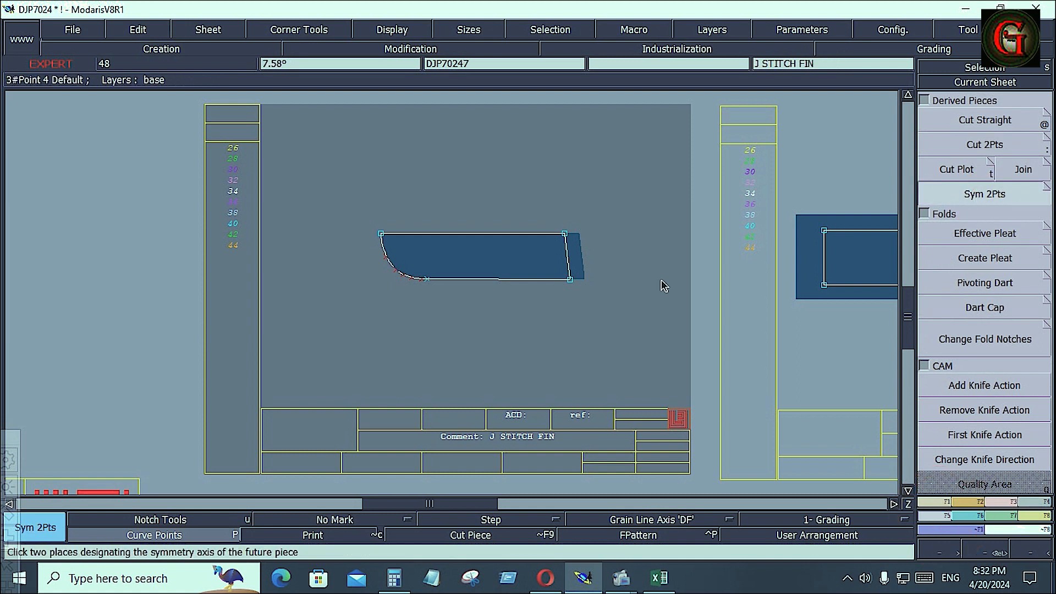
left_click(933, 501)
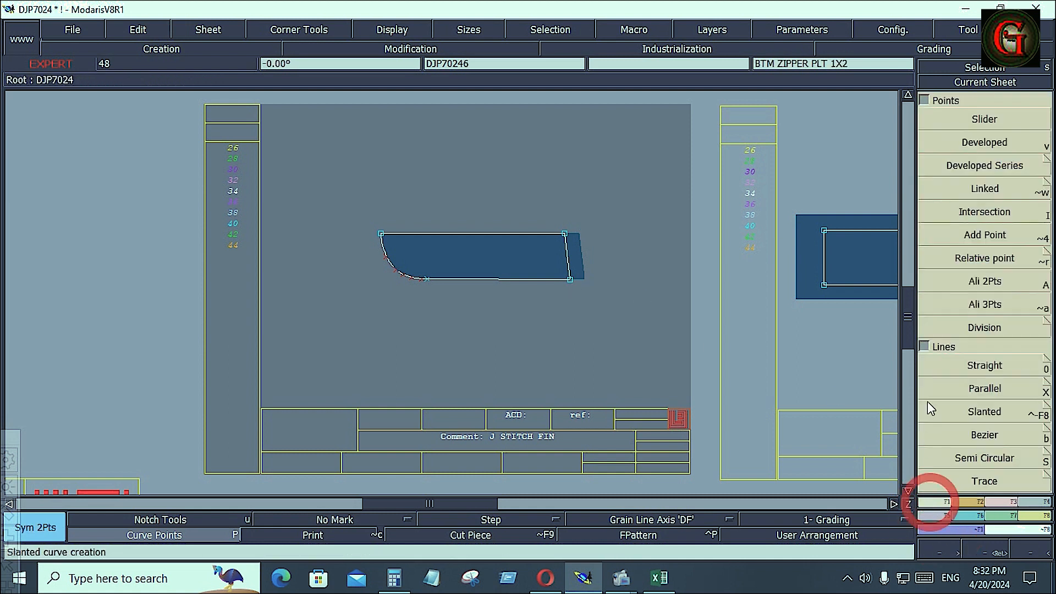
left_click(988, 282)
left_click(570, 279)
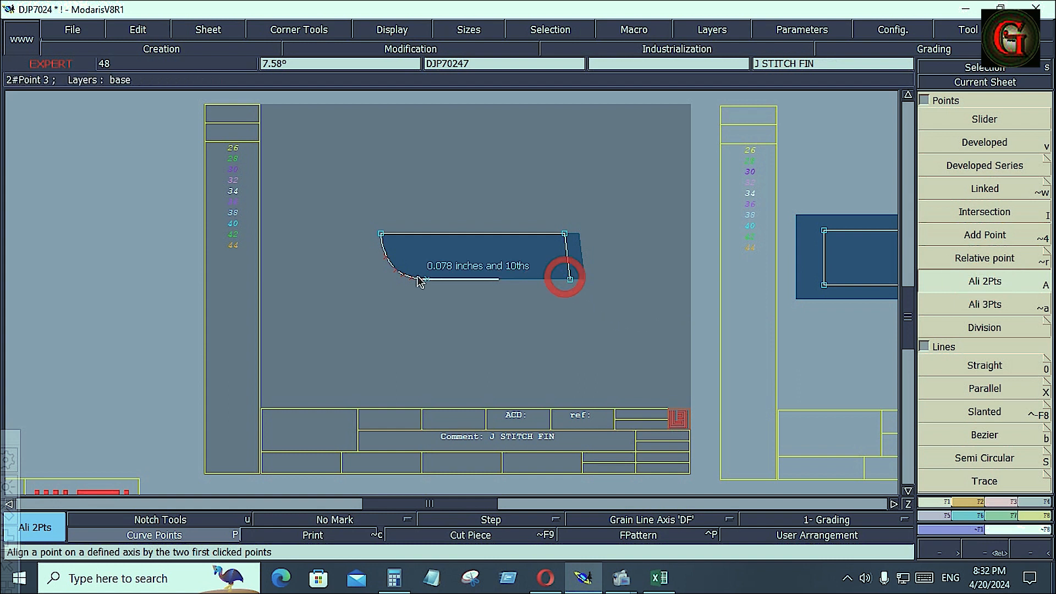
left_click(426, 280)
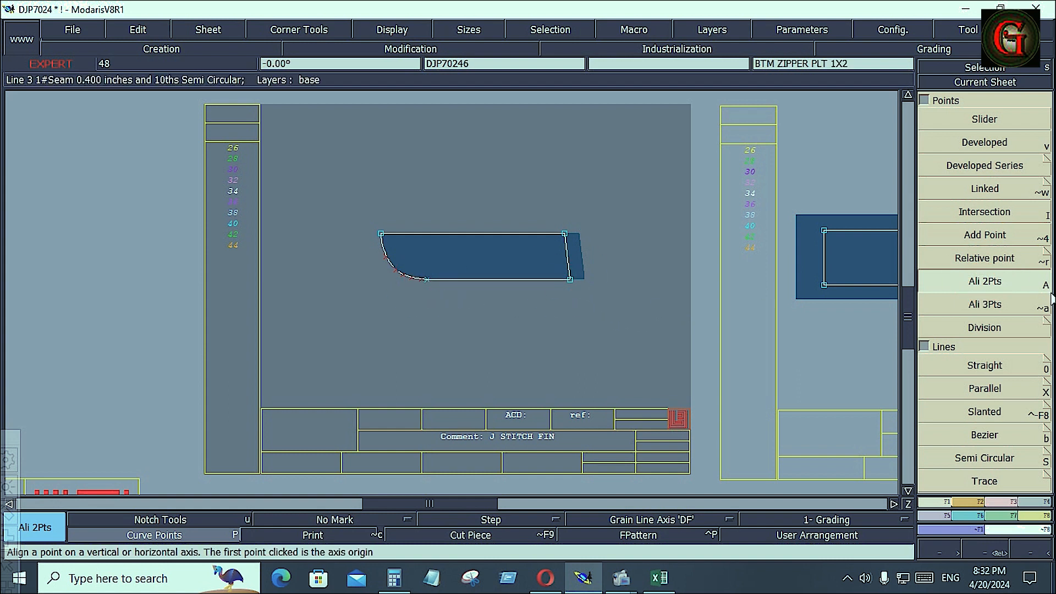
- Create a mirrored full piece from the fly piece, using the aligned long edge as the two-point symmetry axis
left_click(933, 515)
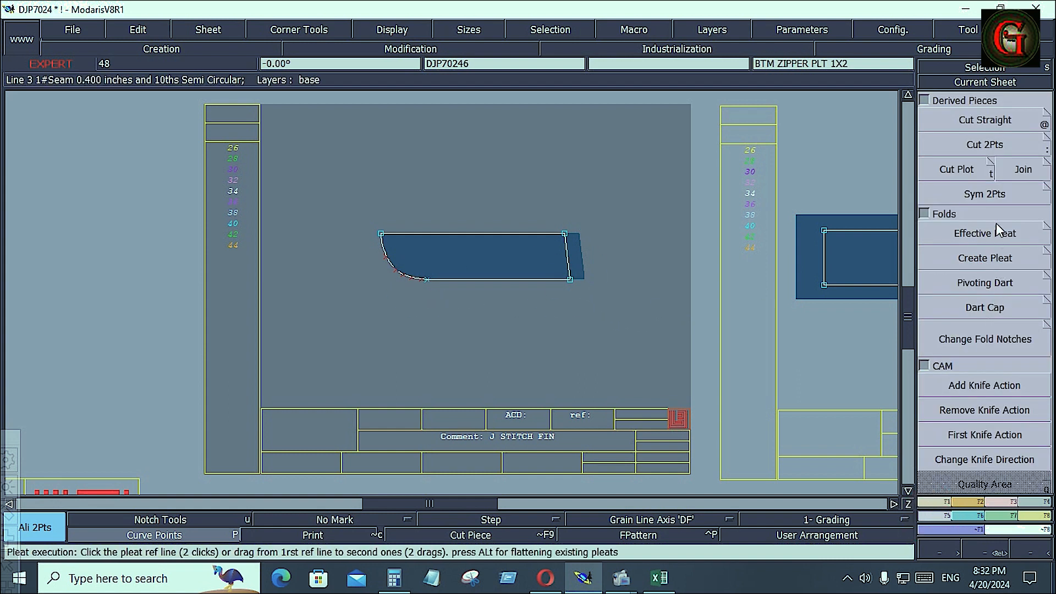
left_click(984, 194)
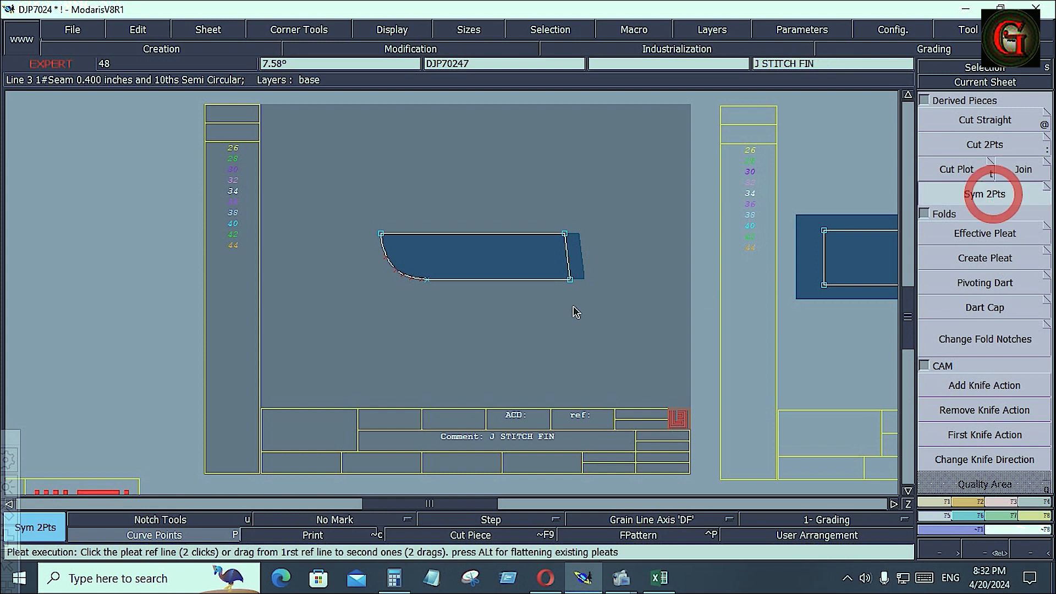
left_click(430, 280)
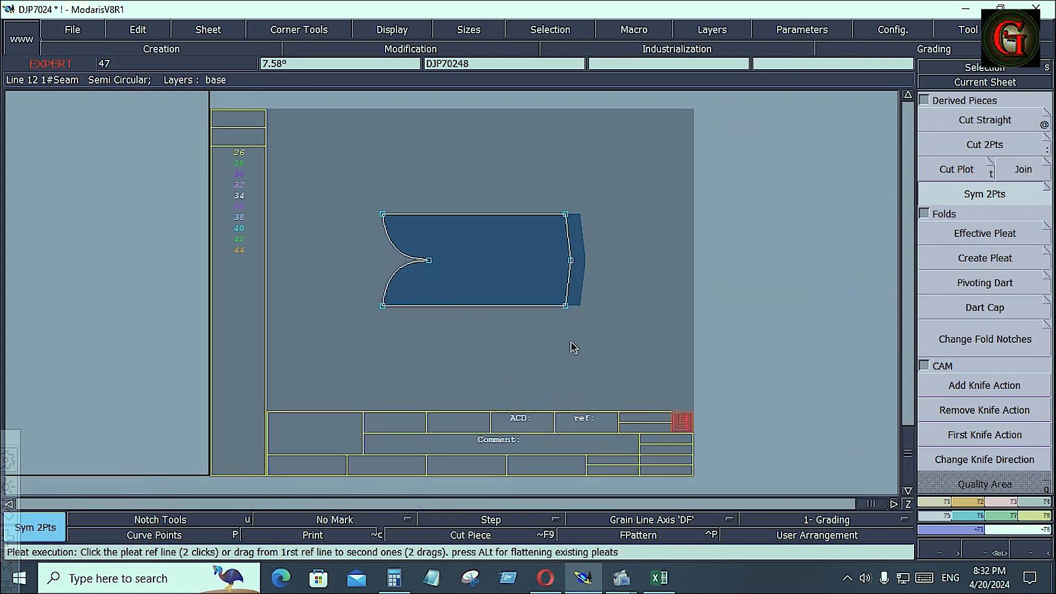
- Align both outer corners of the mirrored piece's seamed end vertically with its middle point to square that end
key("Return")
left_click_drag(358, 198, 598, 344)
left_click(937, 500)
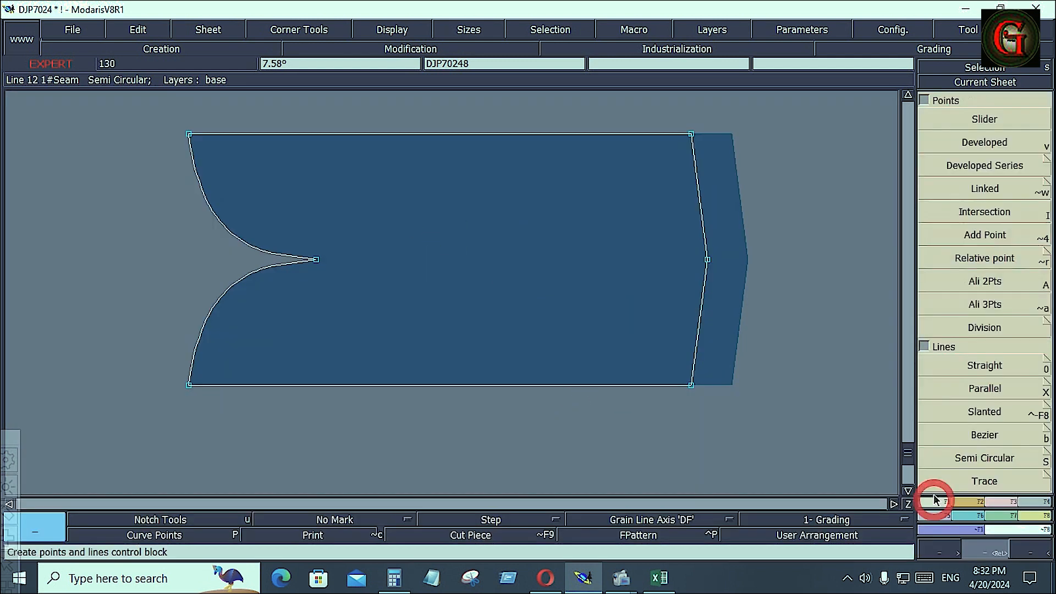
left_click(987, 282)
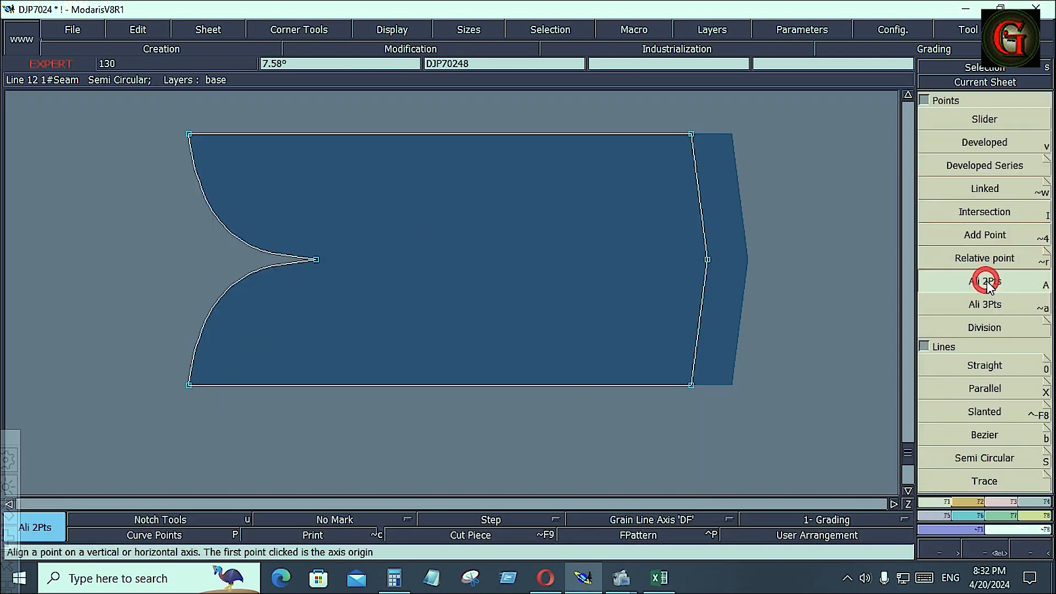
left_click(707, 259)
left_click(692, 134)
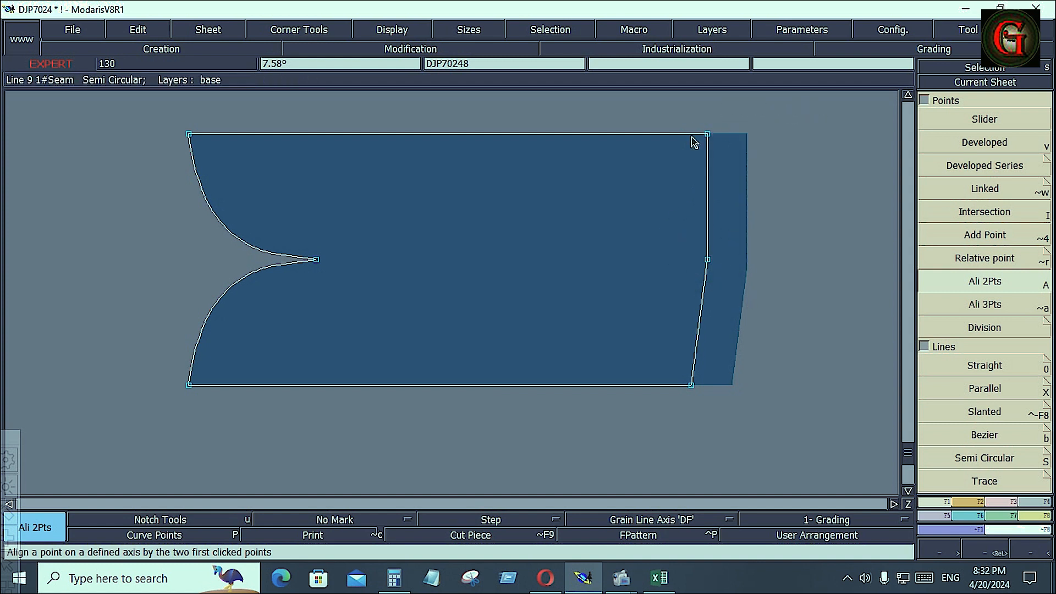
left_click(708, 259)
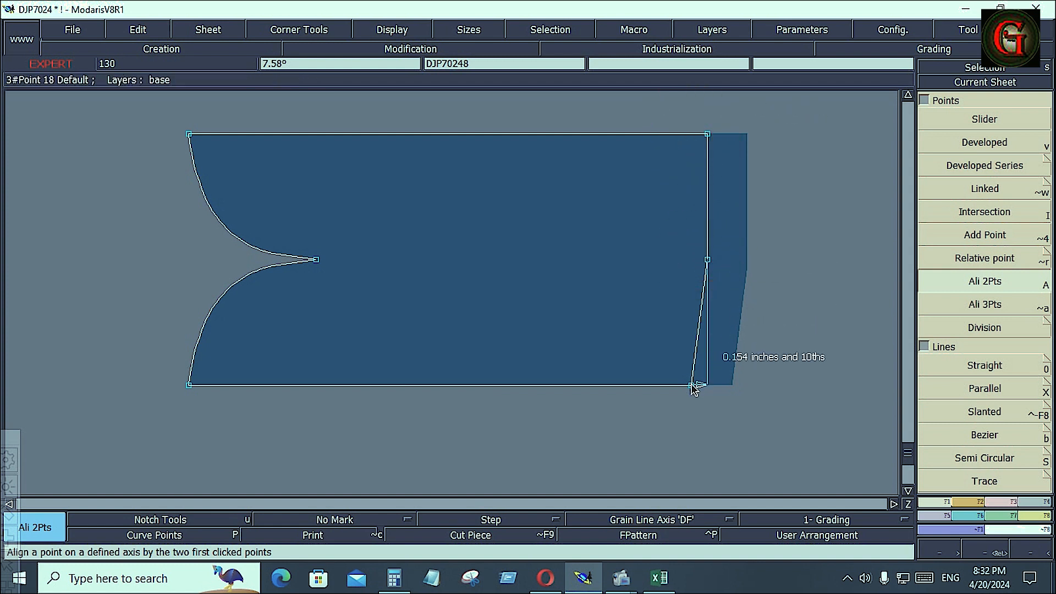
left_click(691, 384)
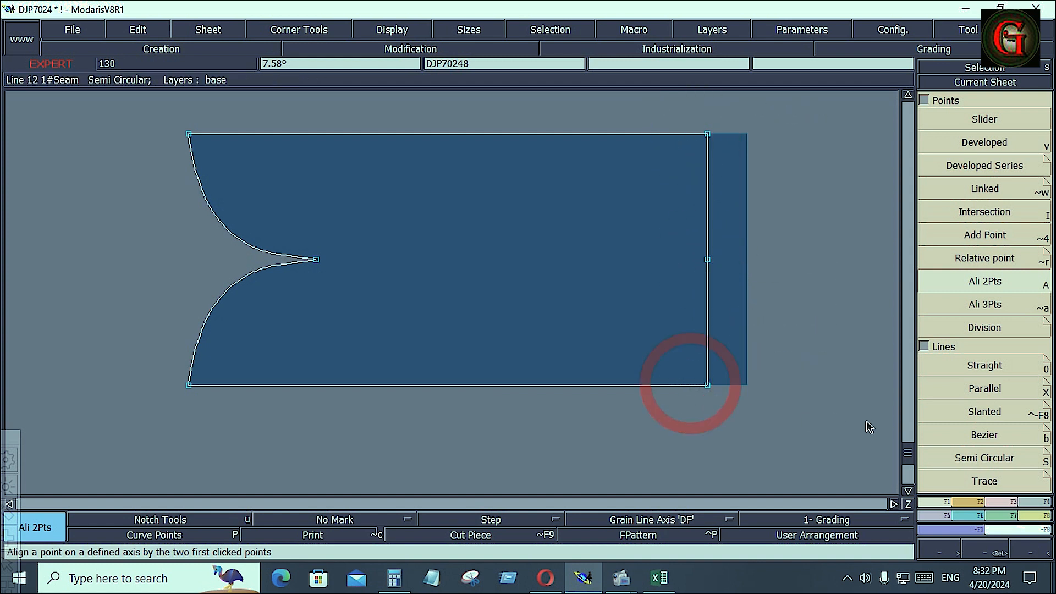
- Select the mirrored piece's points and move the inner notch point between the two curves by -0.75 inch in X and 0 in Y
left_click(1004, 502)
left_click(985, 146)
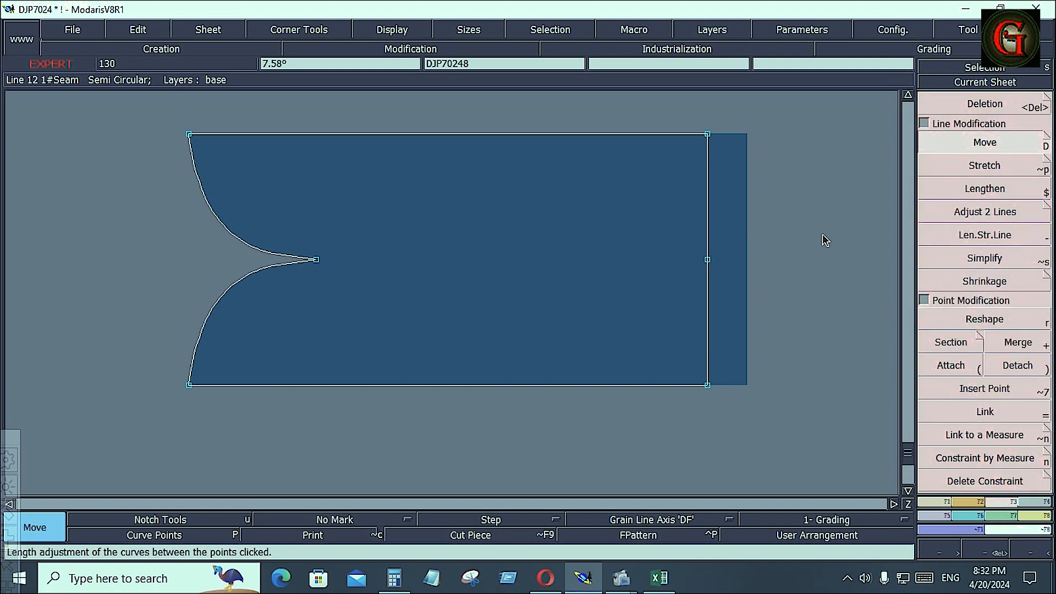
key("shift+f")
key("shift+f")
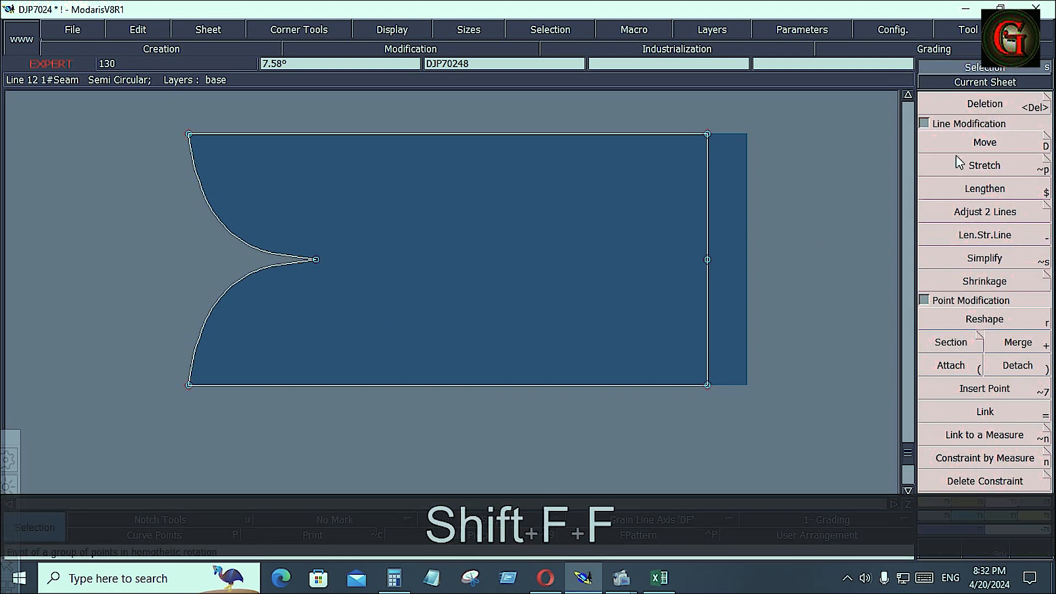
left_click(983, 144)
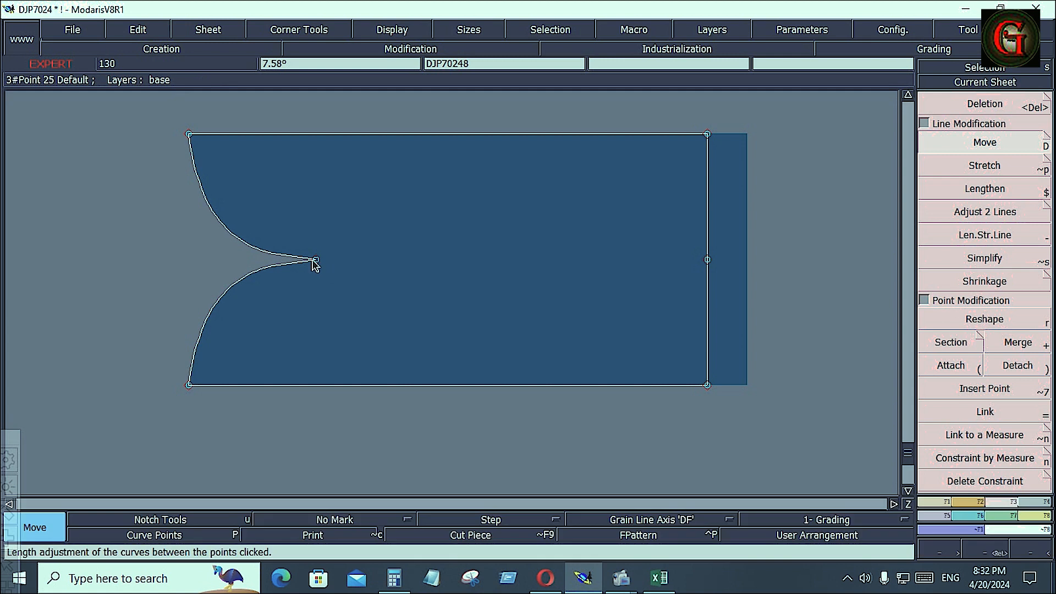
left_click(315, 260)
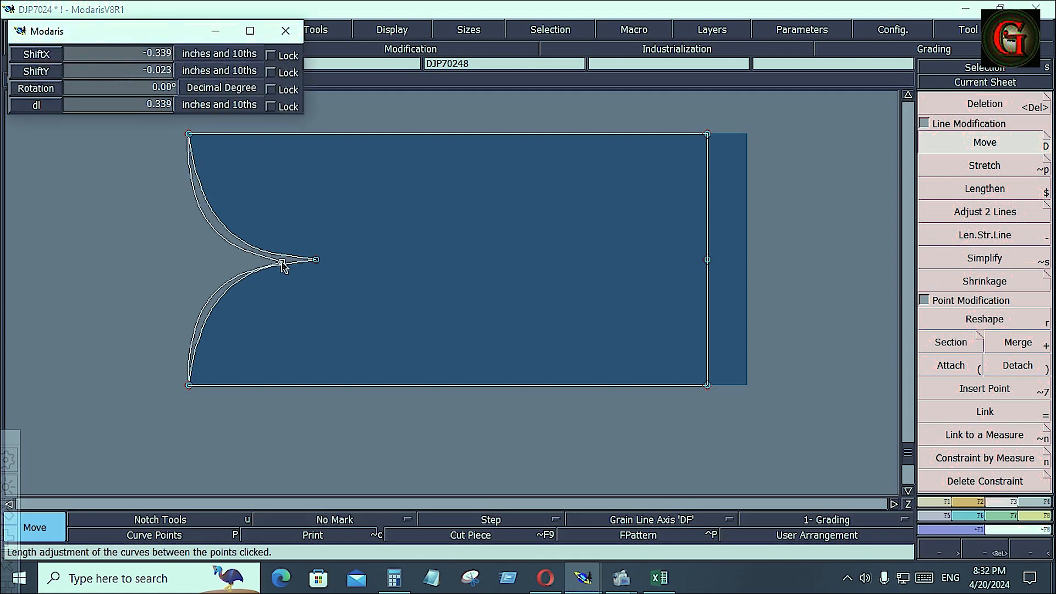
key("Down")
type("-.75")
key("Down")
type("0")
key("Down")
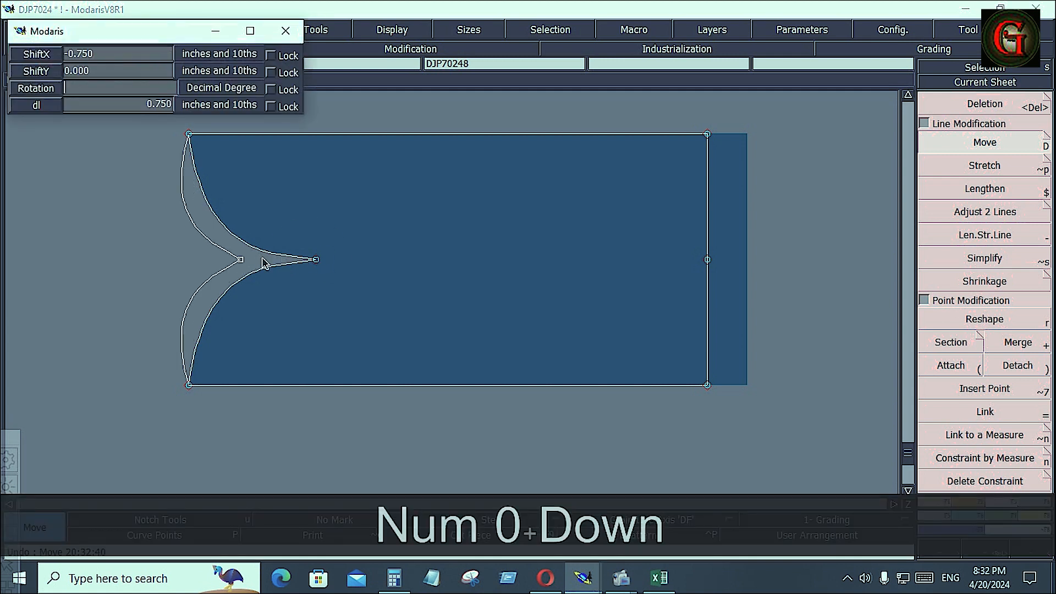
left_click(384, 337)
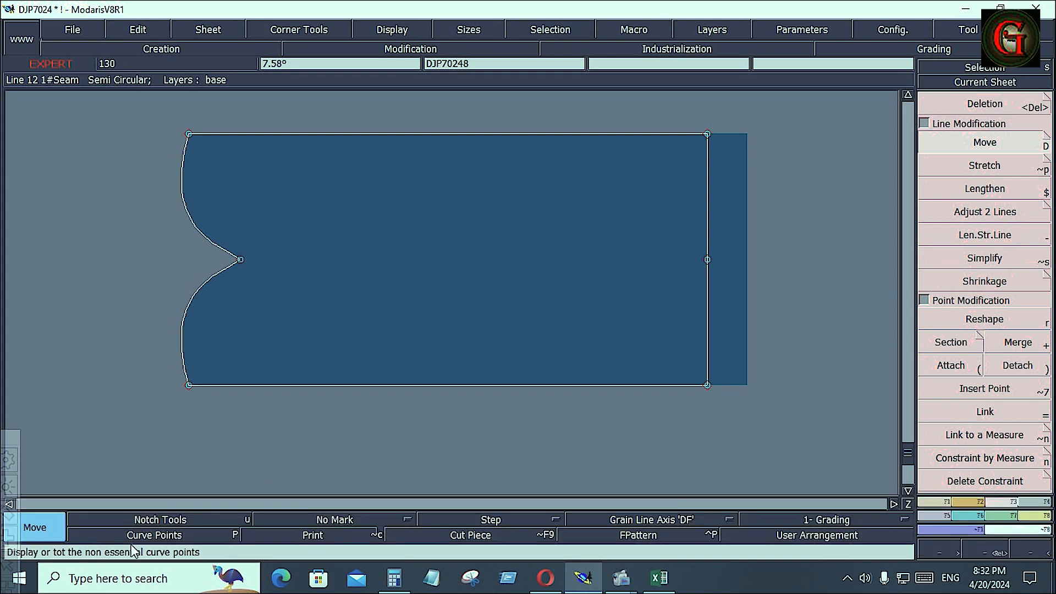
- Display the curve points and delete all of them on both notch curves, leaving two straight edges
left_click(153, 535)
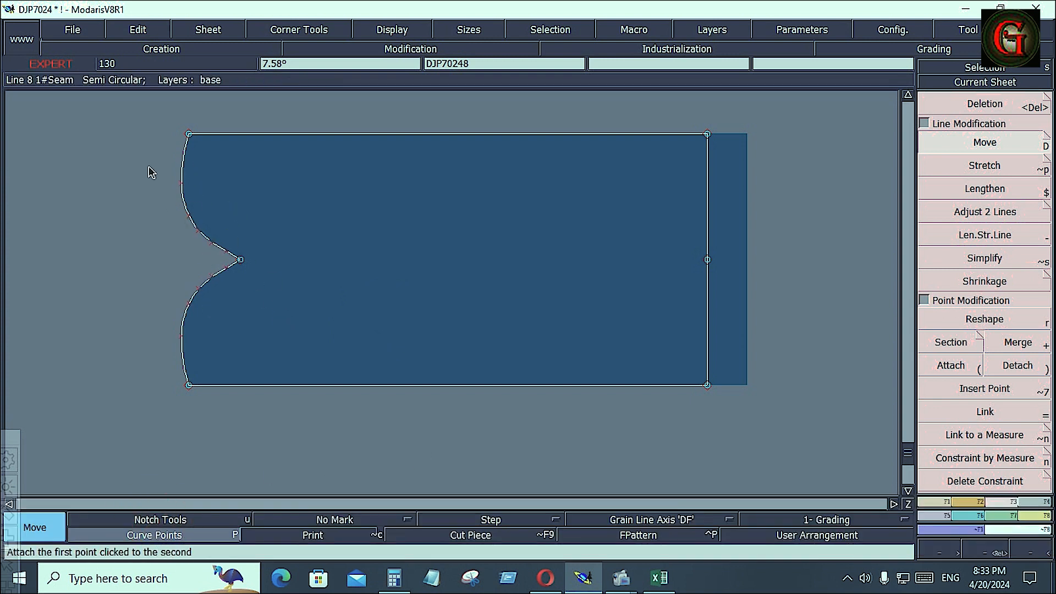
left_click_drag(149, 168, 235, 365)
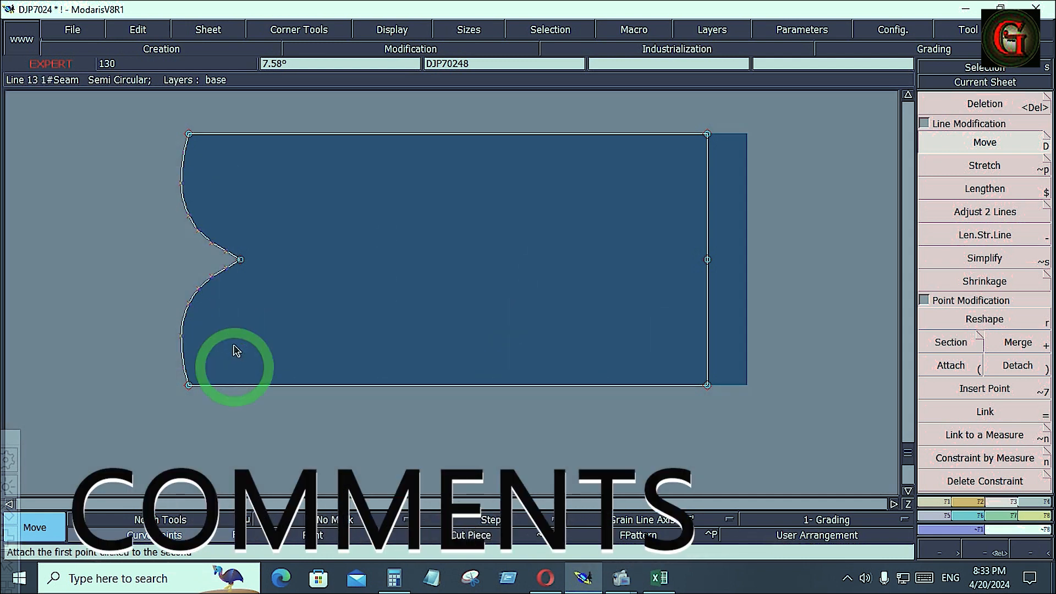
key("Delete")
left_click(211, 278)
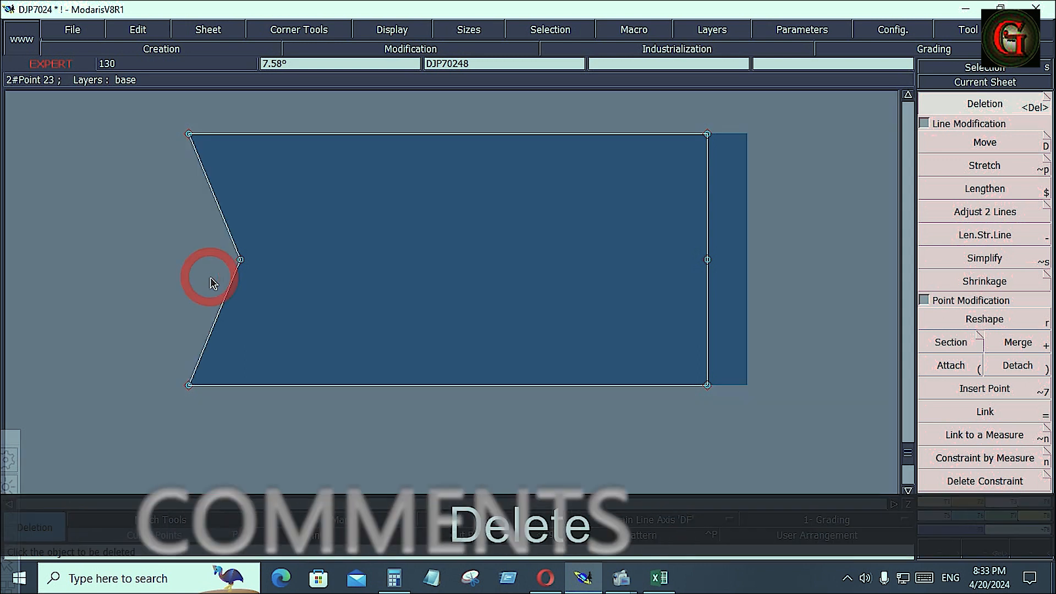
right_click(186, 264)
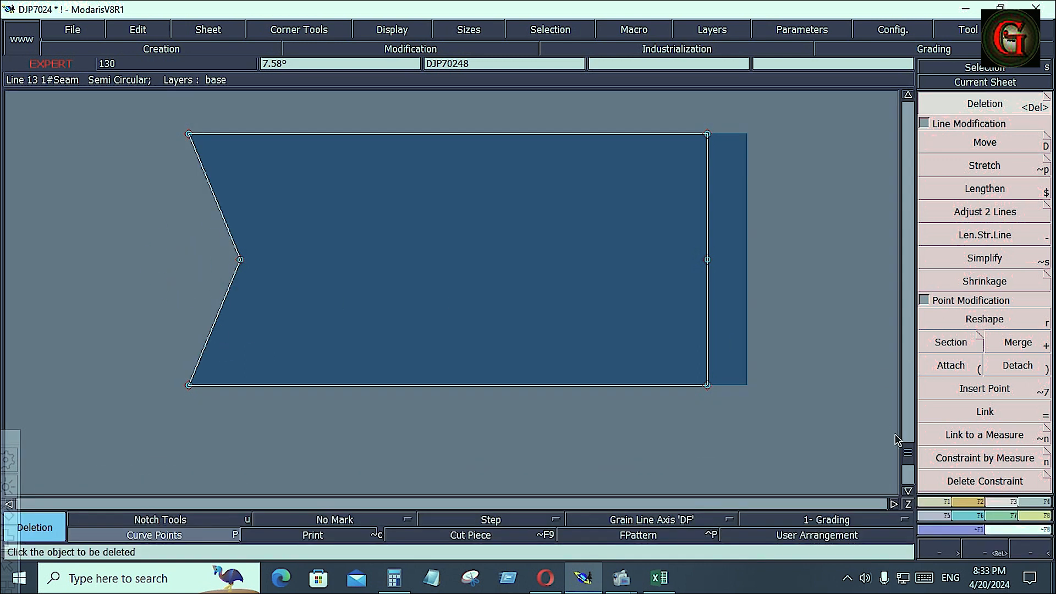
- Add a Line Seam of 0.4 inch at beginning and end to both notch edges of the mirrored fly piece
left_click(1032, 501)
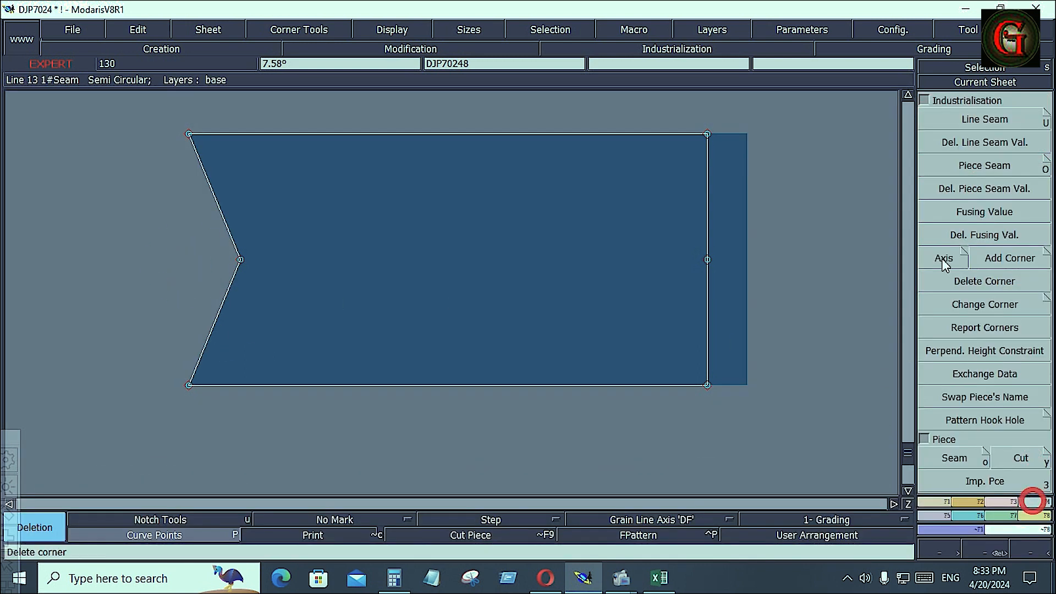
left_click(982, 122)
mouse_move(146, 160)
left_mouse_down()
mouse_move(179, 173)
mouse_move(282, 437)
left_mouse_up()
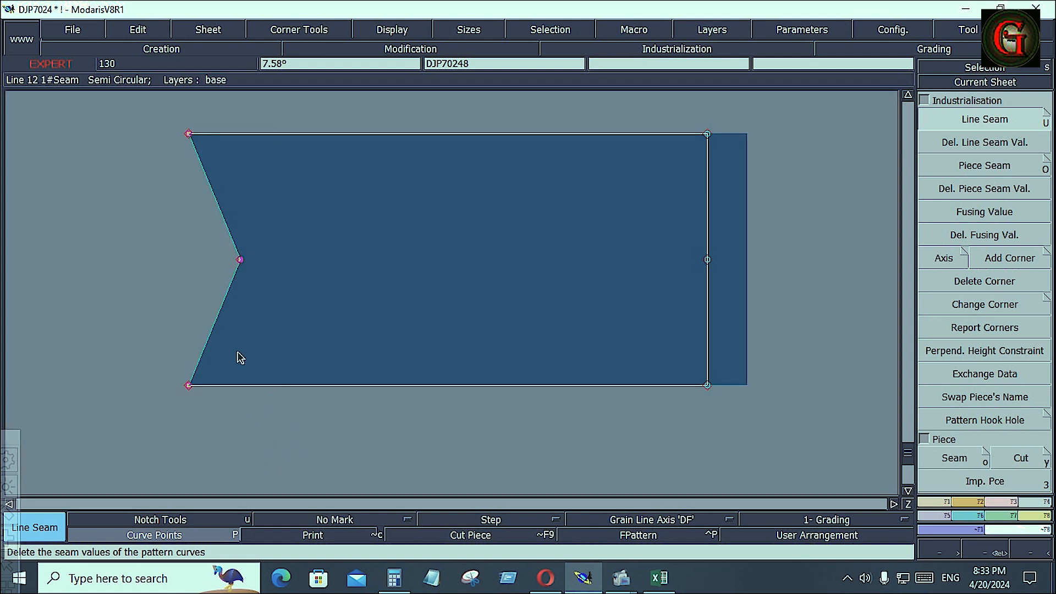
left_click(220, 311)
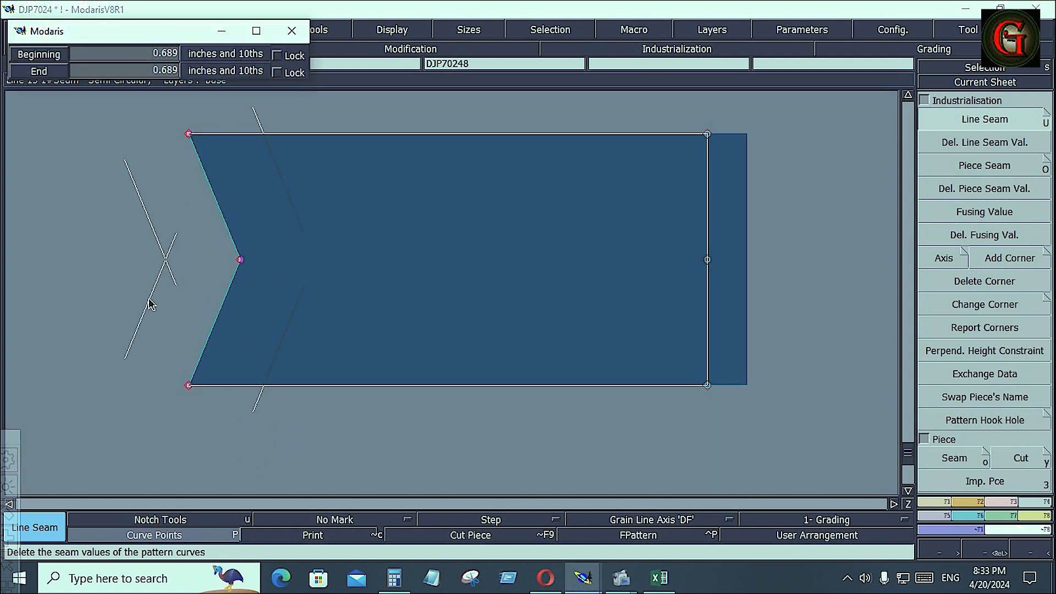
key("ctrl+z")
left_click_drag(141, 113, 292, 416)
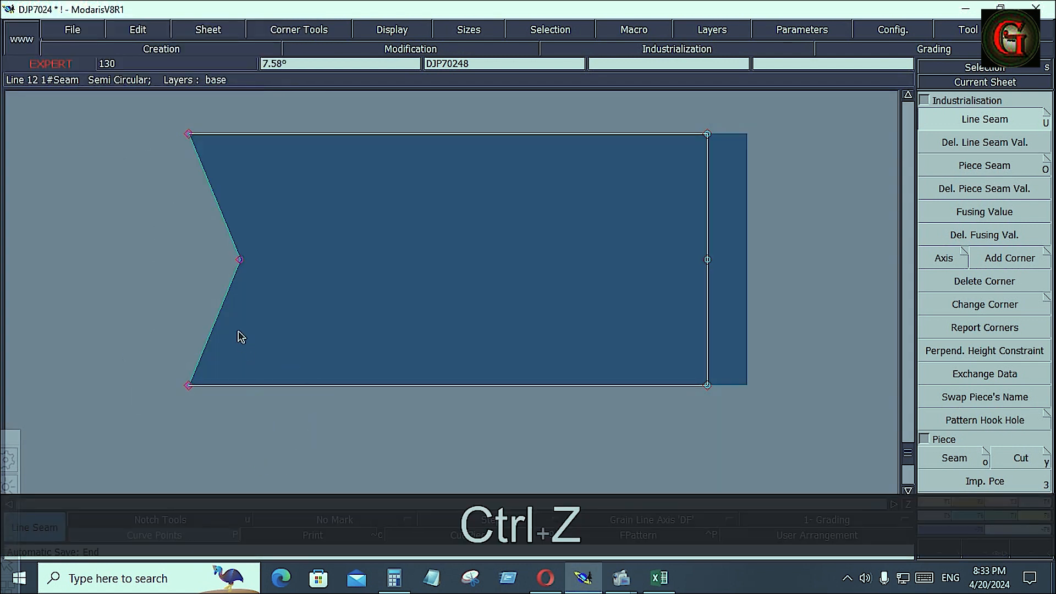
left_click(187, 302)
key("Down")
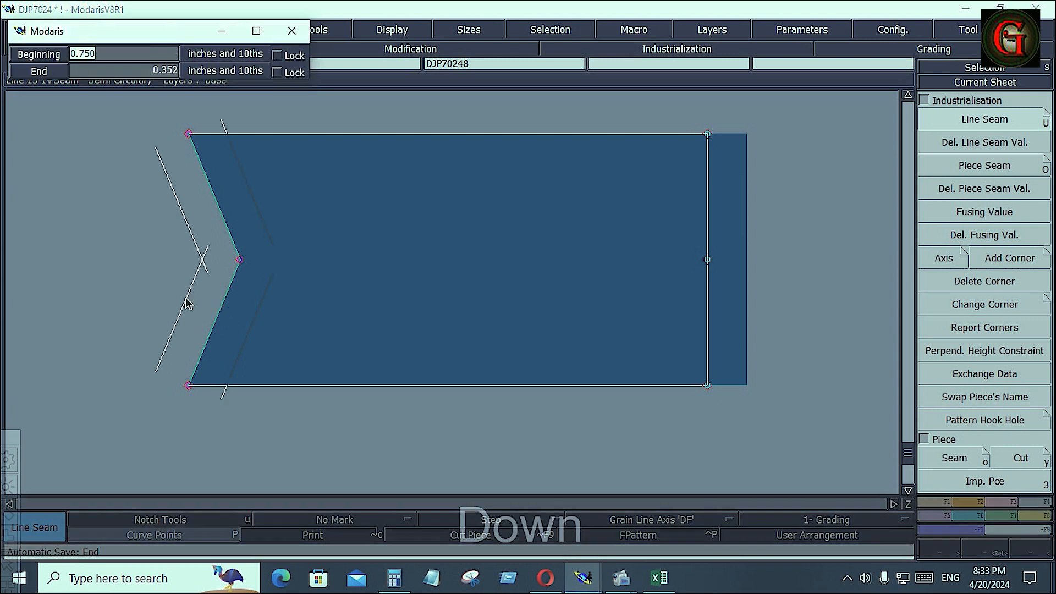
type(".4")
key("Down")
type(".4")
key("Down")
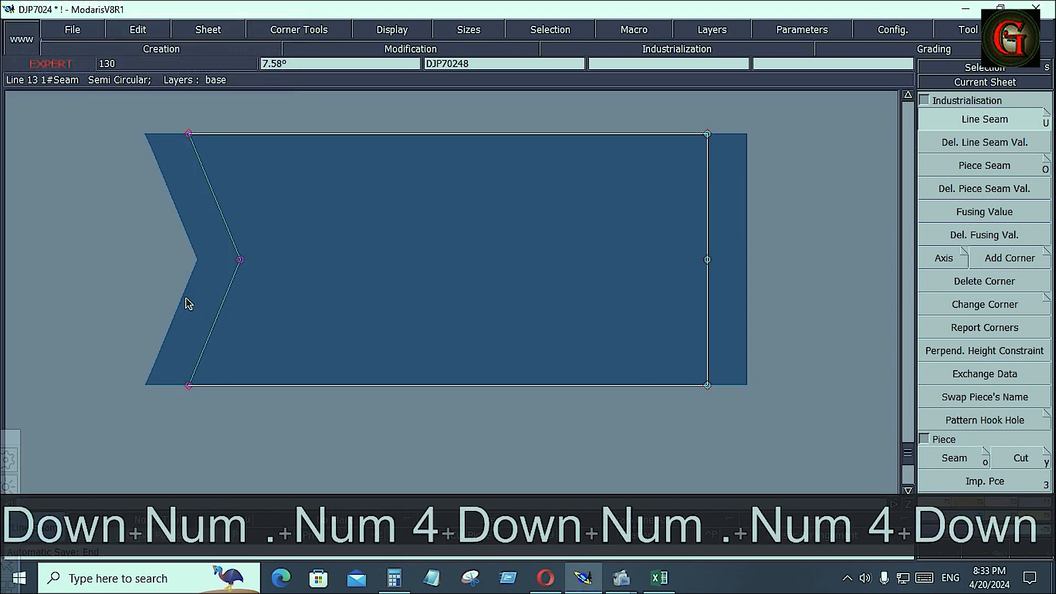
- Select the three points and both edges of the notched end for a Move operation
left_click(91, 266)
left_click_drag(106, 114, 278, 408)
left_click(990, 501)
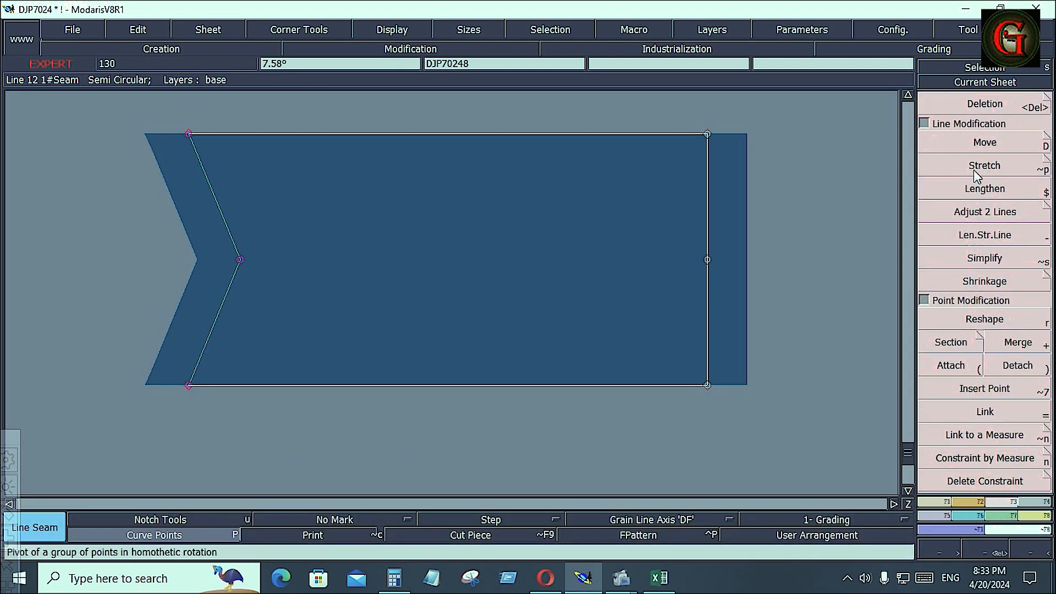
left_click(978, 140)
- Try to move the selected notched end by 0.75 inch in X and 0 in Y, and undo the move
left_click(213, 303)
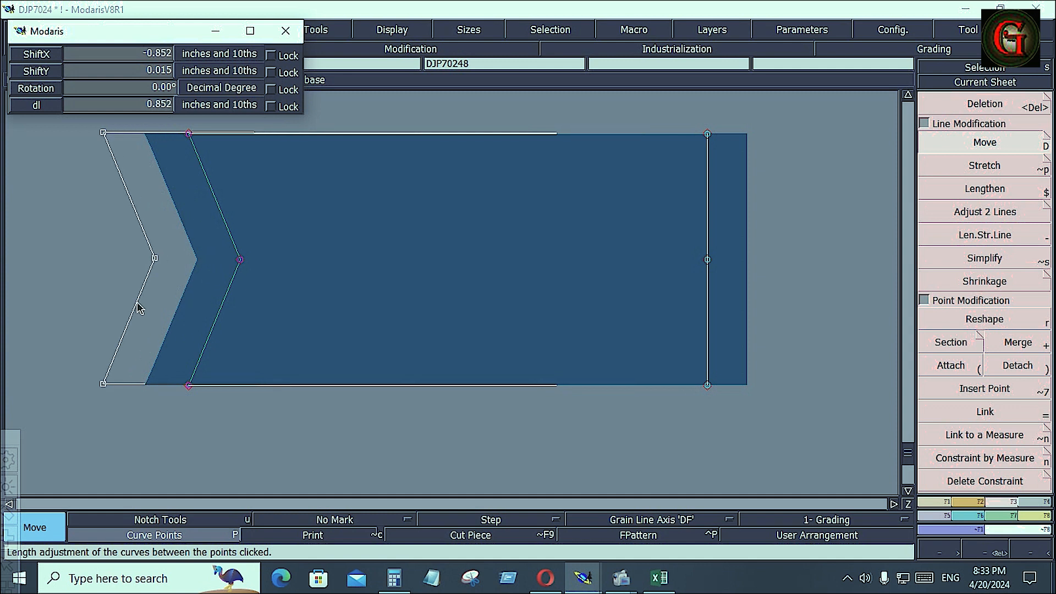
key("Down")
type(".75")
key("Down")
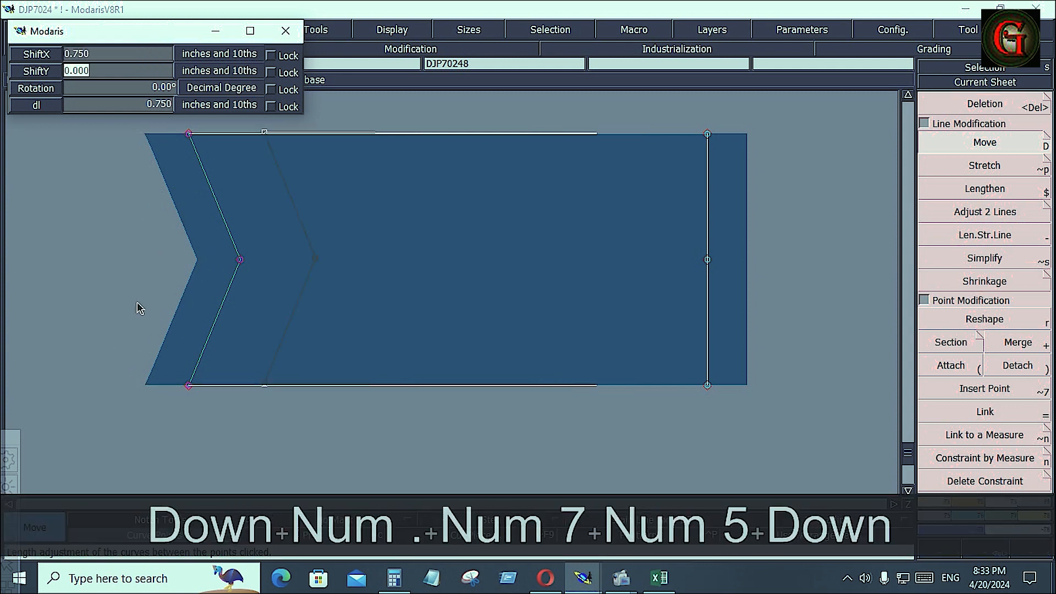
type(".75")
key("Down")
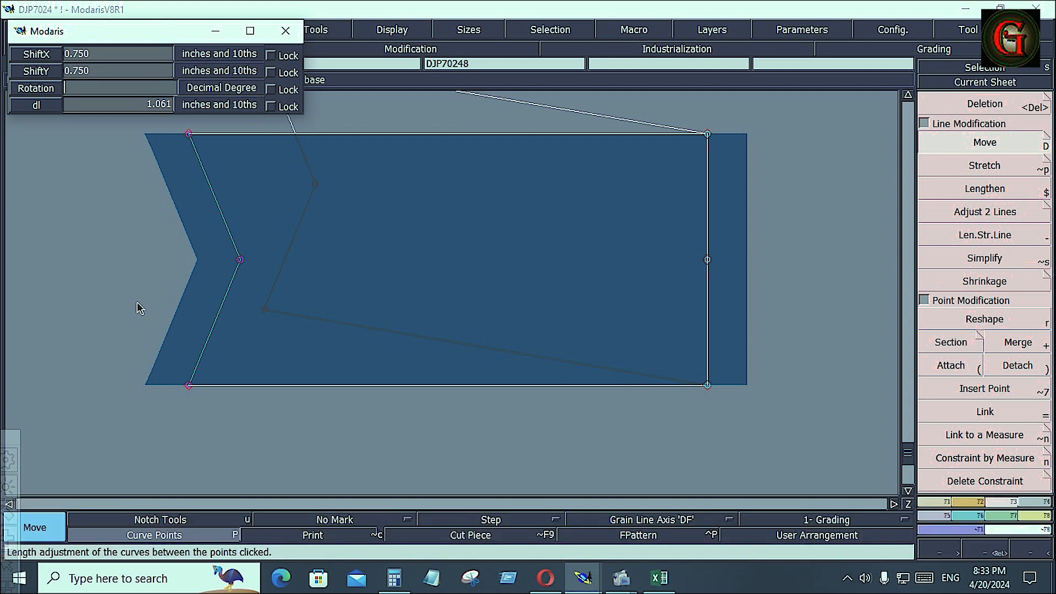
key("Up")
key("Up")
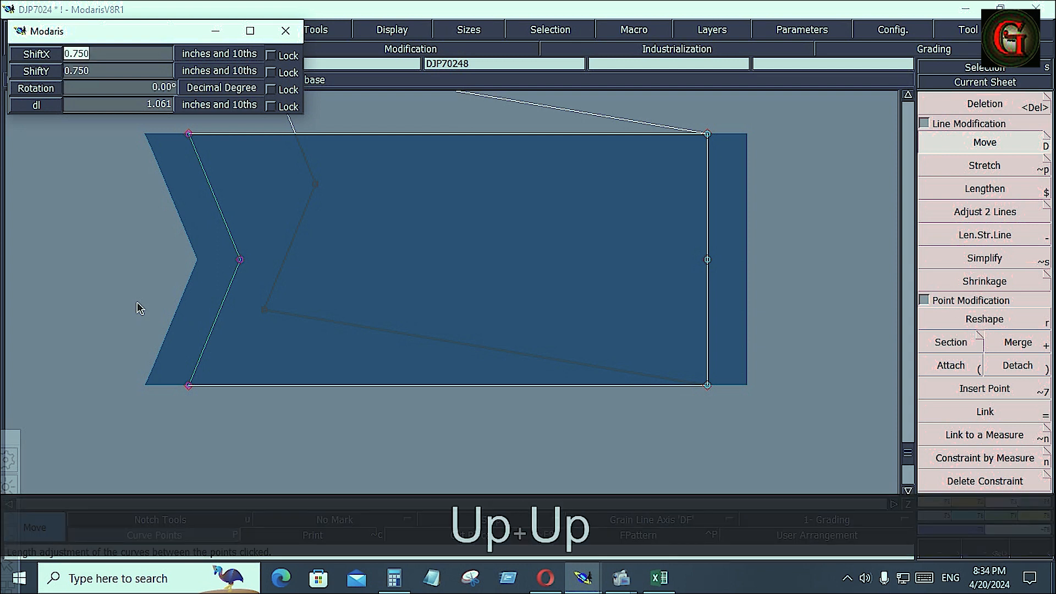
key("Down")
type("0")
key("Down")
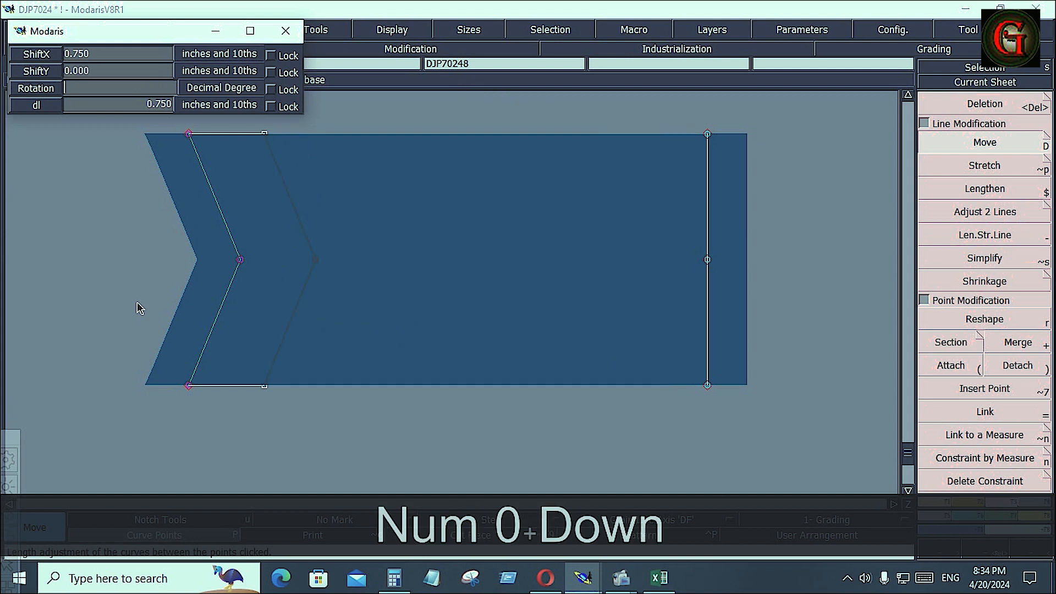
key("ctrl+z")
- Move the selected notched end by -0.75 inch in X and 0 in Y to lengthen the piece
left_click(229, 282)
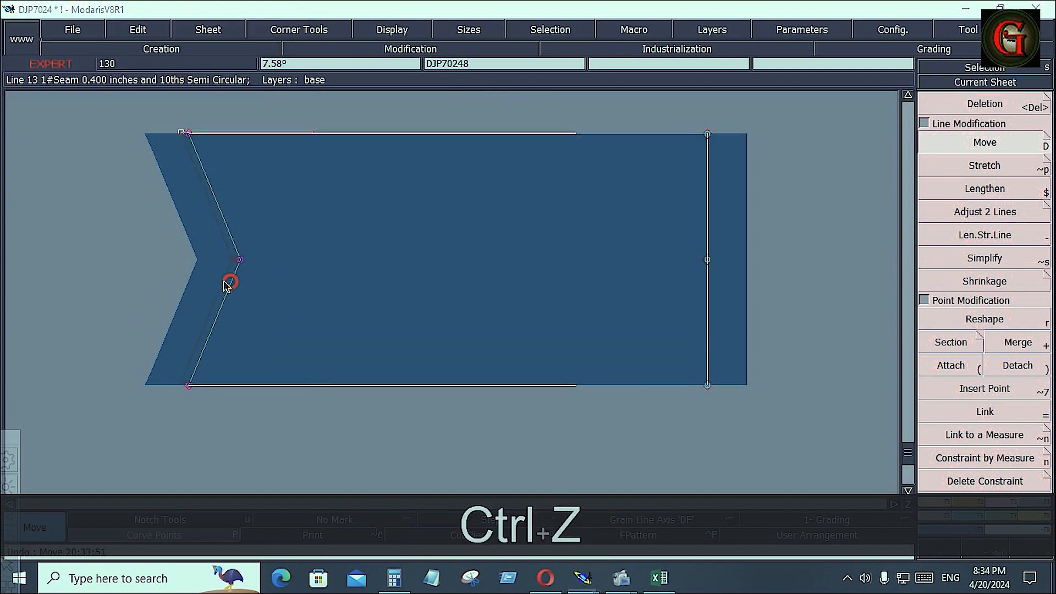
key("Down")
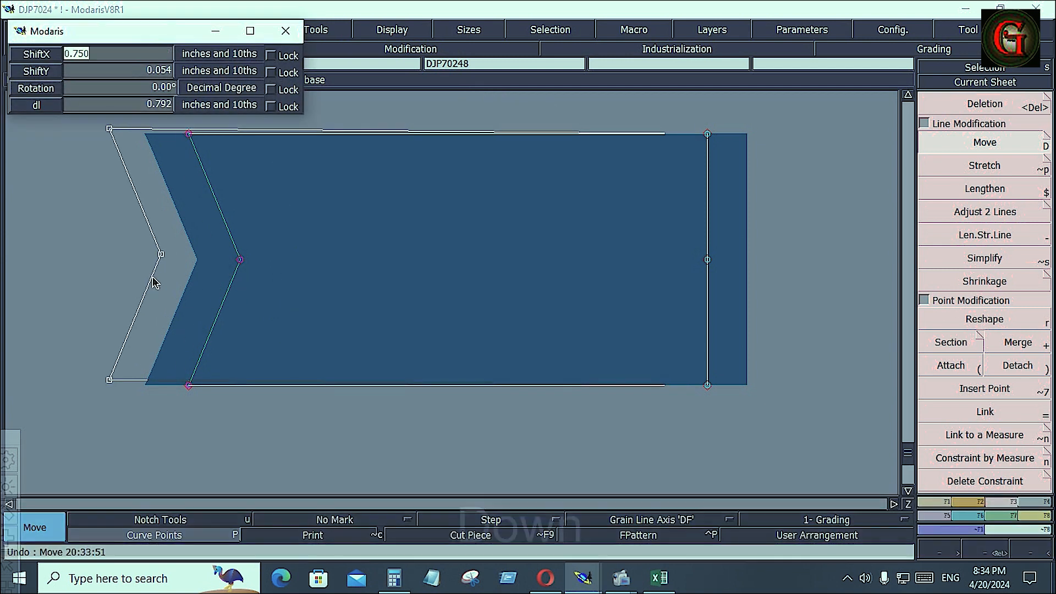
type("-0.75")
key("Down")
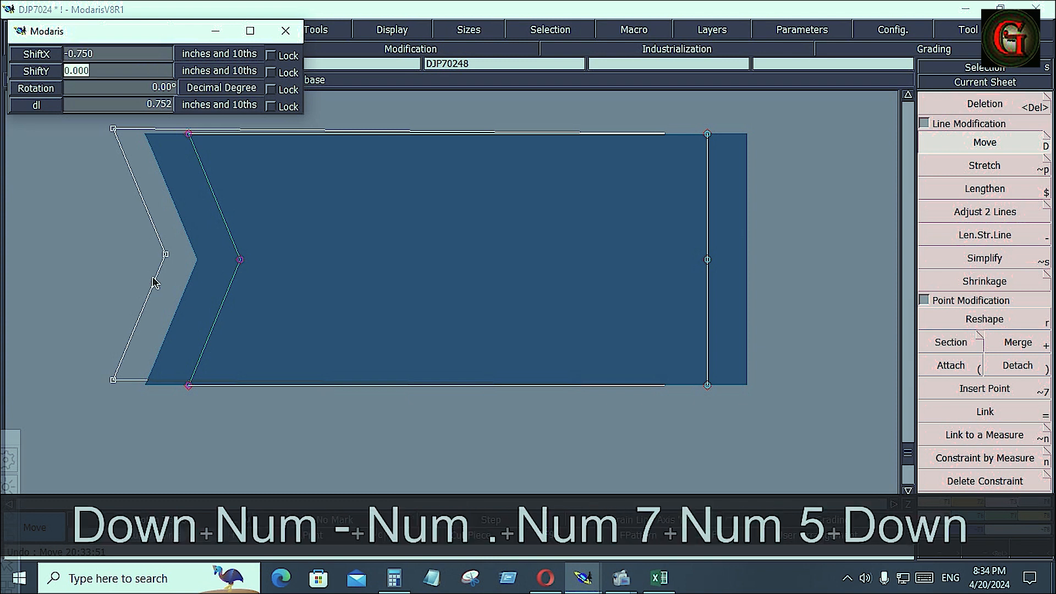
type("0")
key("Down")
left_click(347, 422)
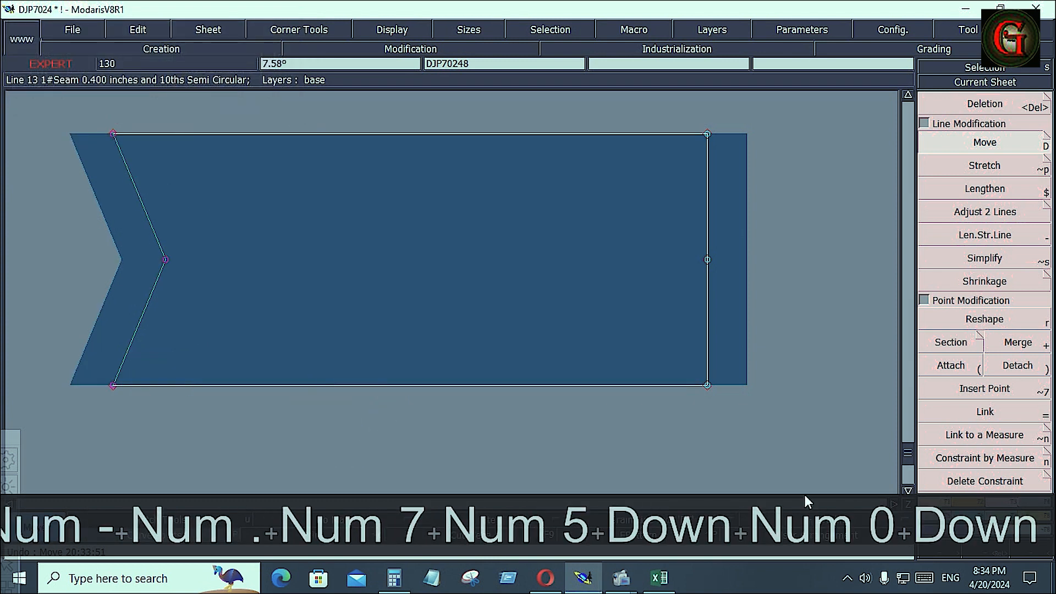
- Add a Line Seam of 0.4 inch at beginning and end to both long edges of the mirrored fly piece
left_click(1001, 502)
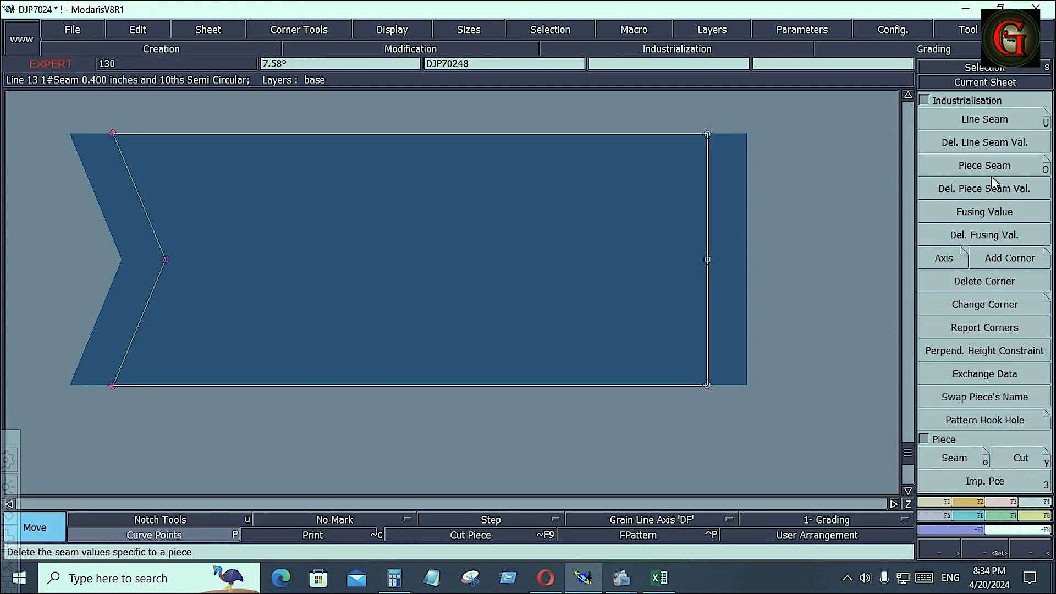
left_click(960, 129)
left_click(472, 134)
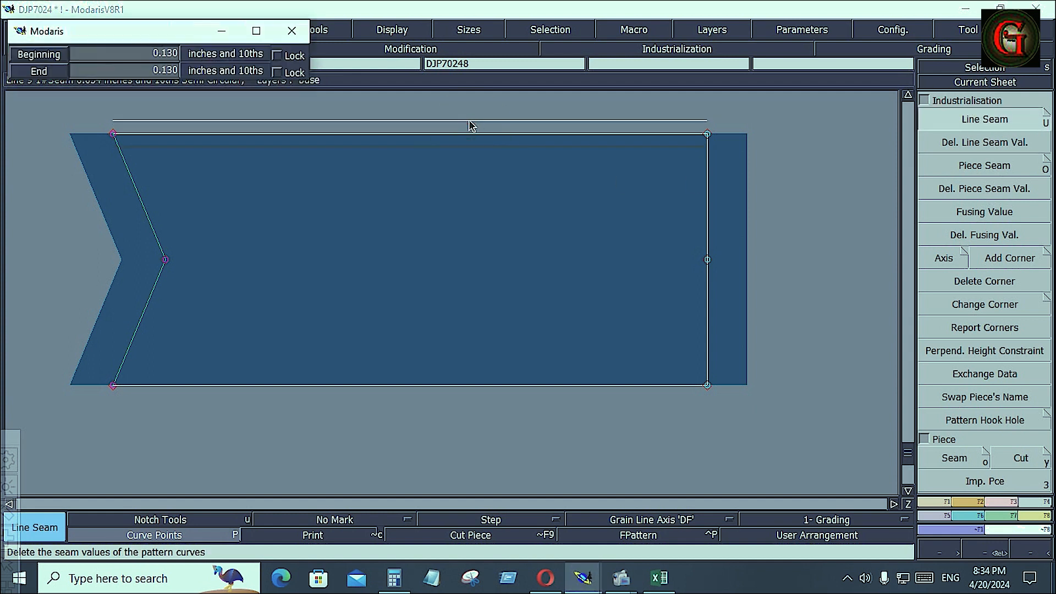
key("Down")
type(".4")
key("Down")
type(".4")
key("Down")
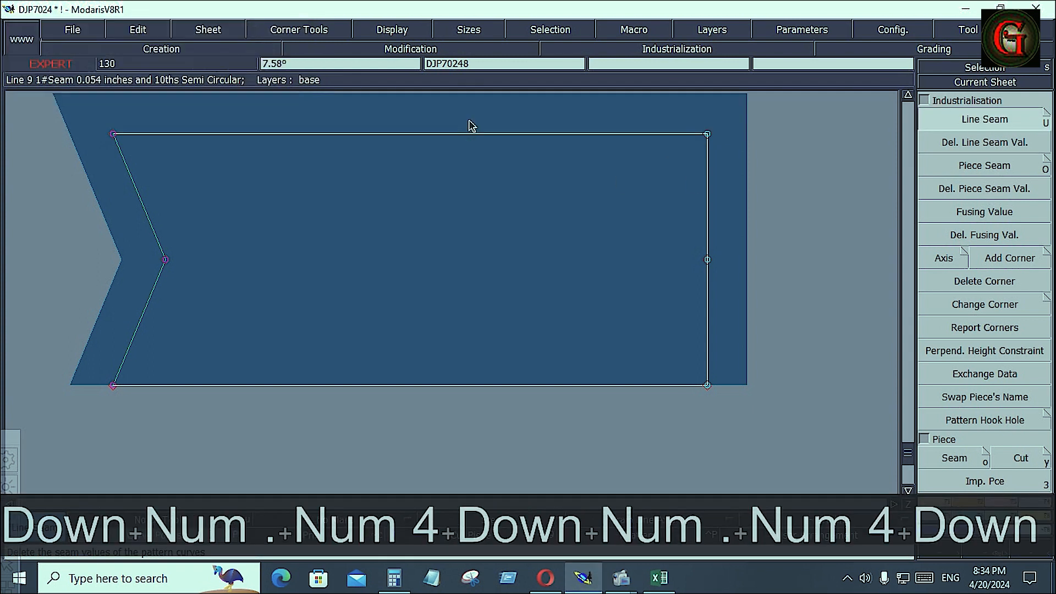
left_click(450, 385)
key("Down")
key("Down")
key("Down")
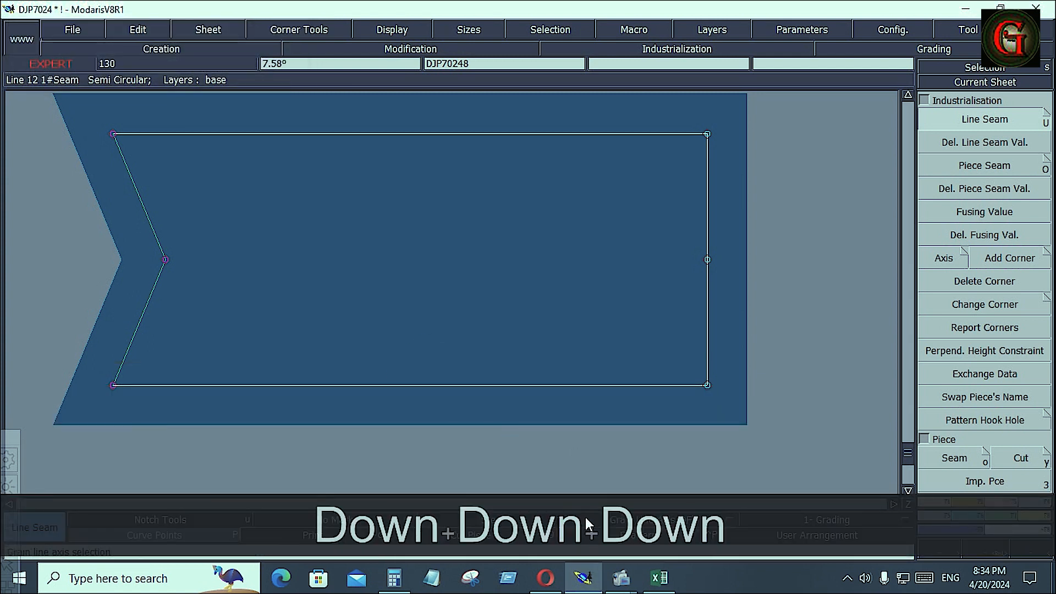
- Draw a horizontal DF grain line axis inside the mirrored fly piece, above its centre
left_click(635, 521)
left_click(610, 461)
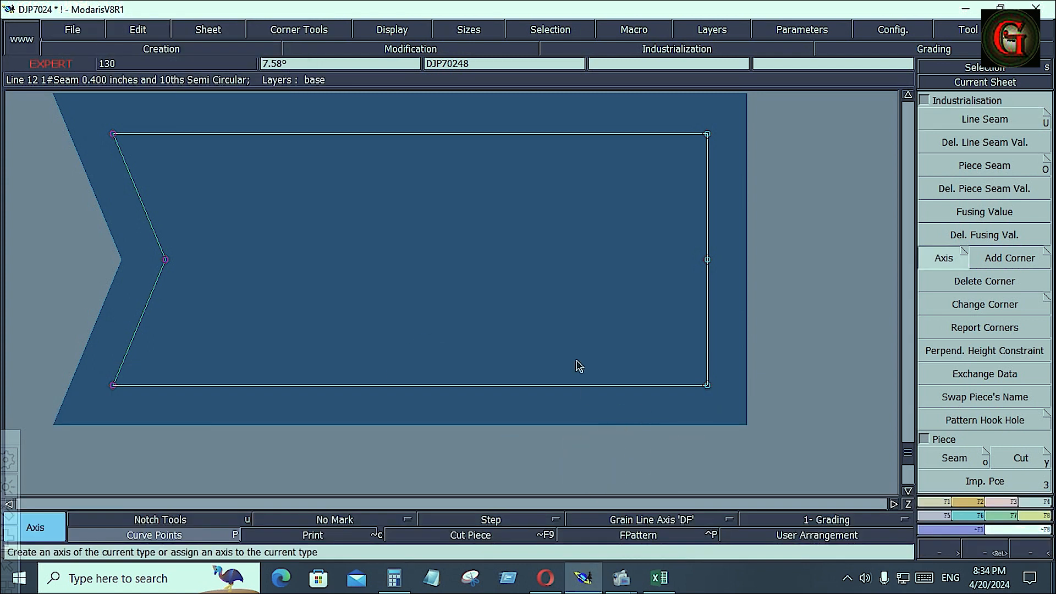
left_click(400, 213)
left_click(523, 213)
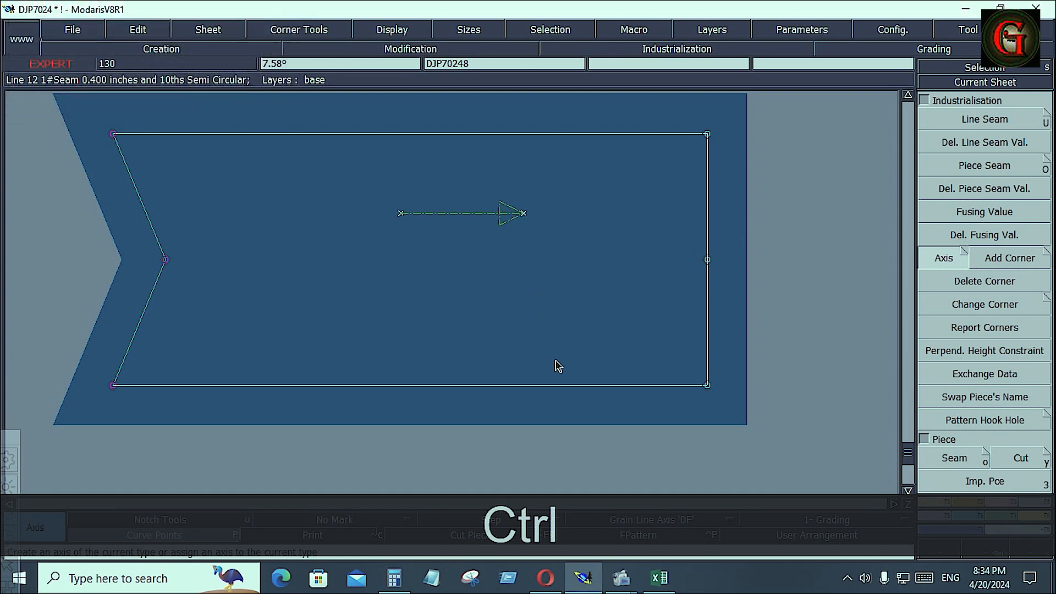
- Set the mirrored fly sheet's comment to D-FLY 1X1
type("D-")
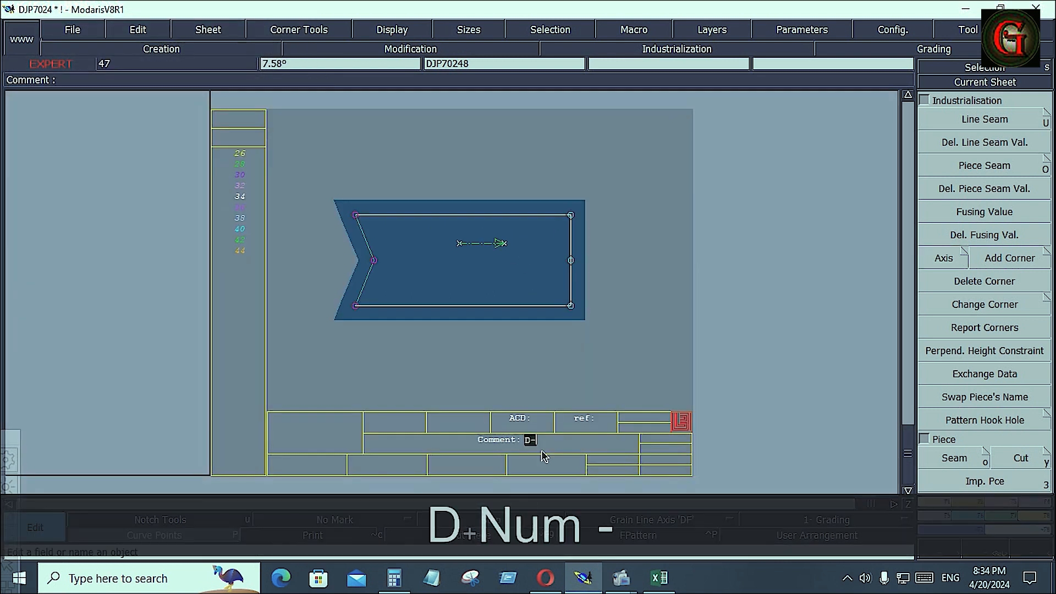
type("FLY ")
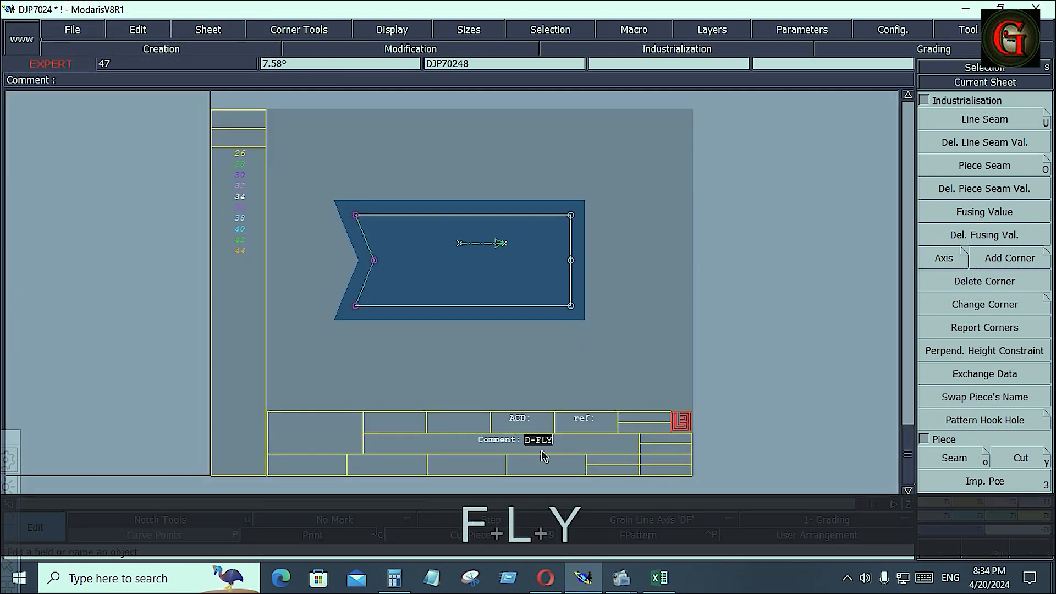
type("1X1")
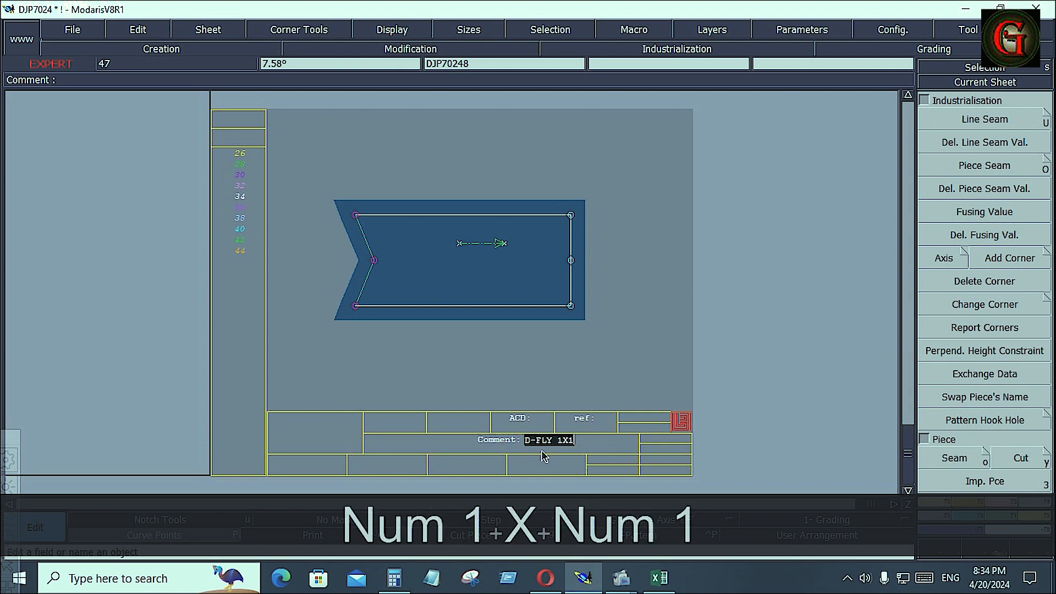
key("Return")
- Draw a horizontal DF grain line axis inside the J STITCH FIN piece
key("Home")
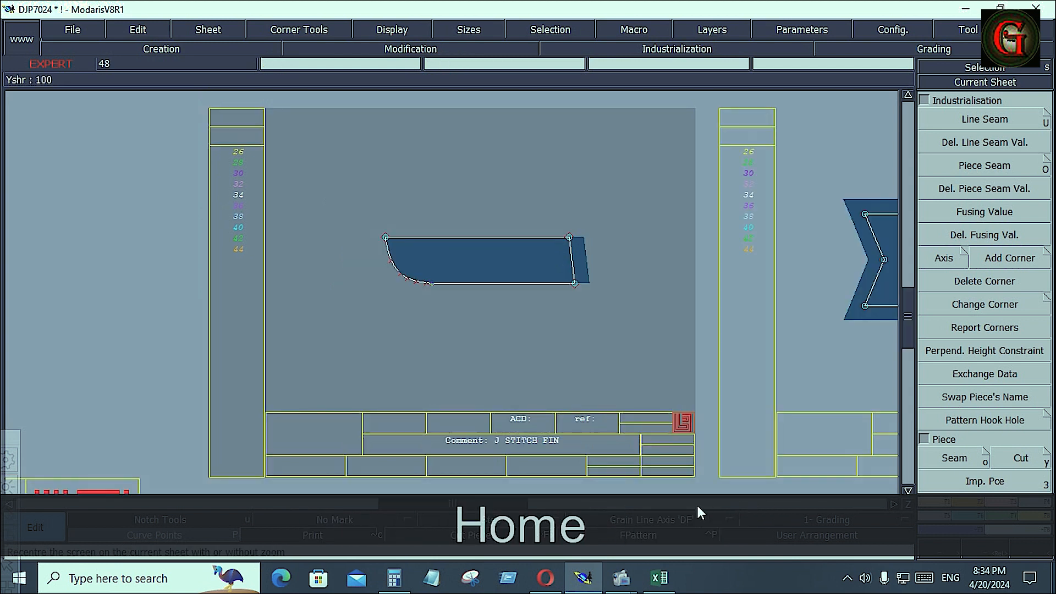
left_click(645, 515)
left_click(637, 457)
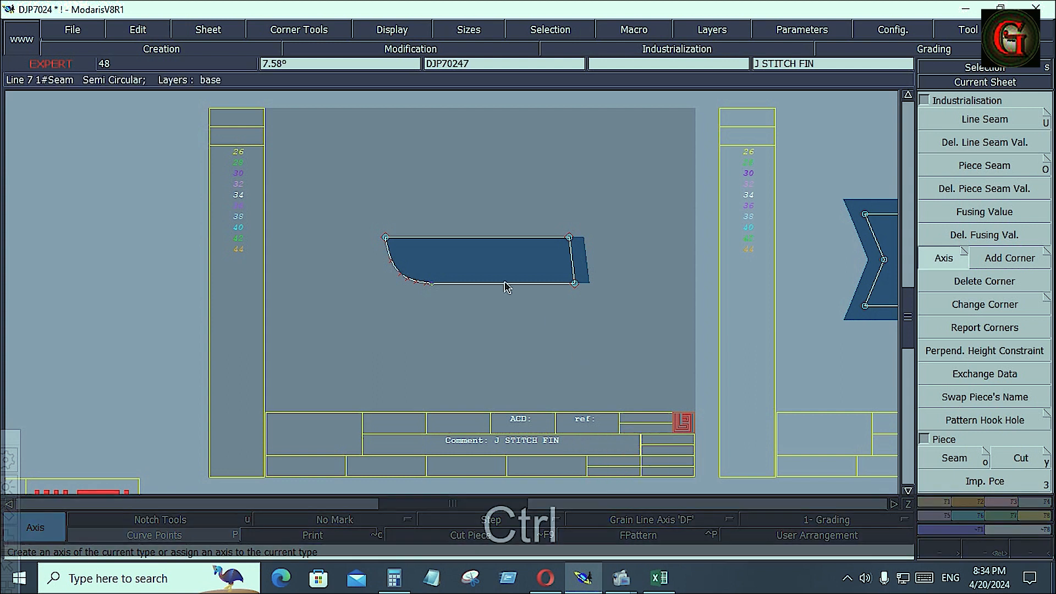
left_click_drag(481, 263, 512, 278)
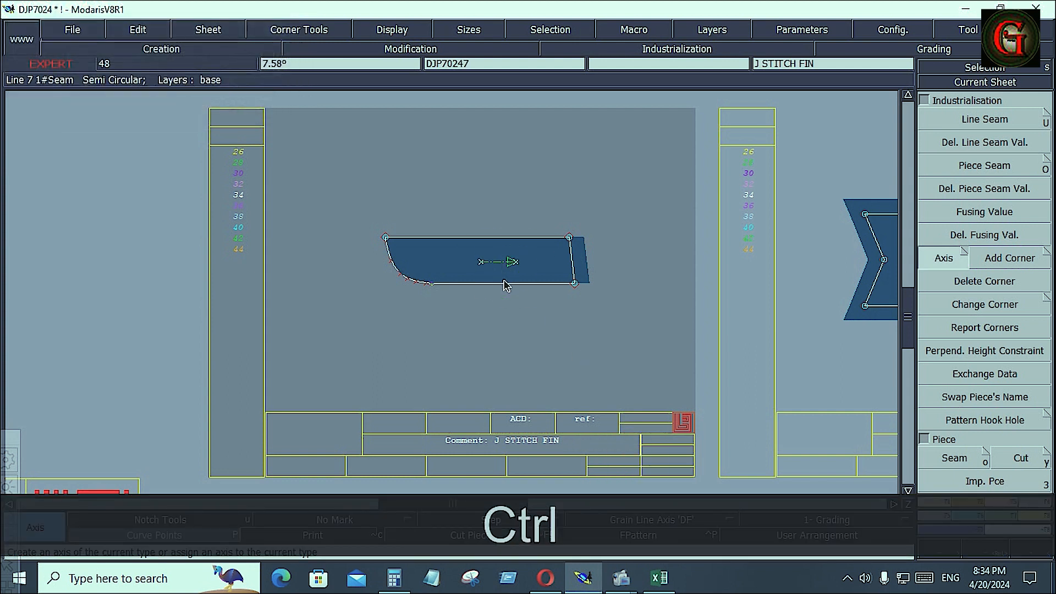
- Copy the J STITCH FIN sheet to a new sheet, rearrange all sheets and open the copy
key("ctrl+c")
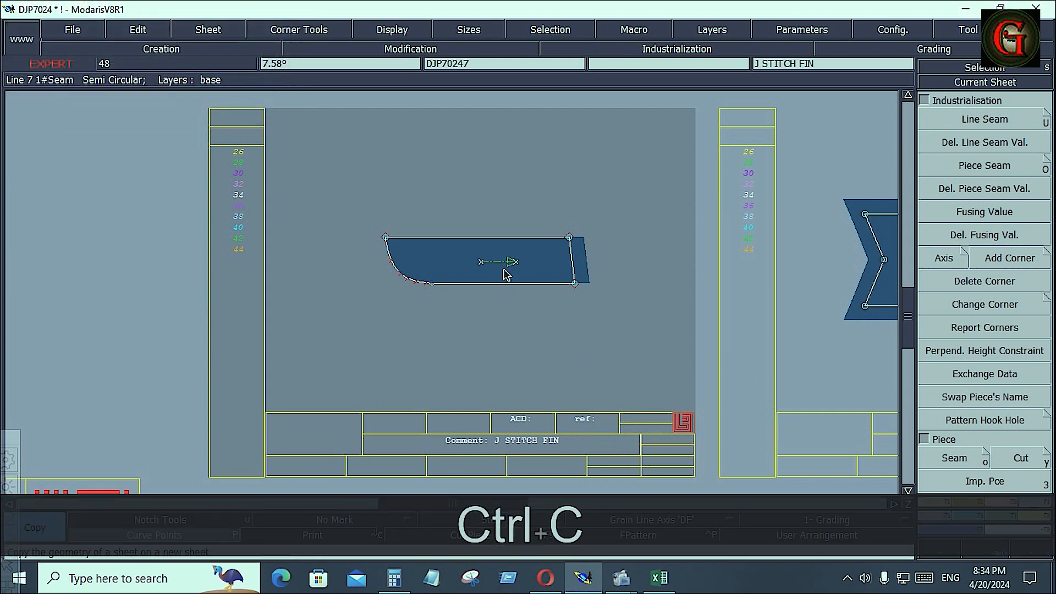
left_click(506, 274)
left_click(643, 250)
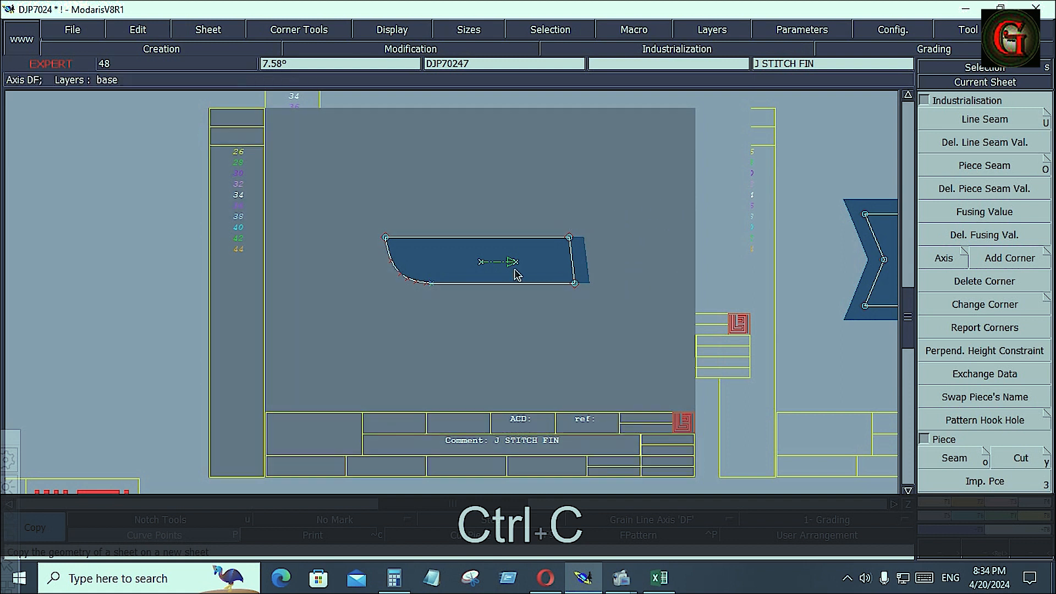
key("j")
left_click(542, 338)
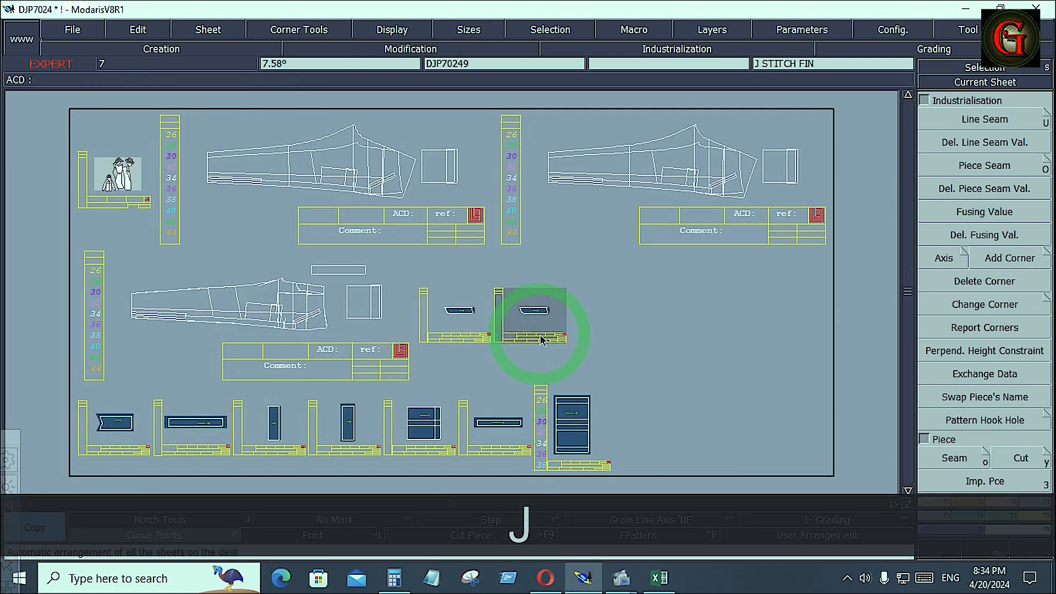
key("Home")
- Add a Line Seam of 0.5 inch at beginning and end to all edges of the copied J-stitch piece
left_click(975, 117)
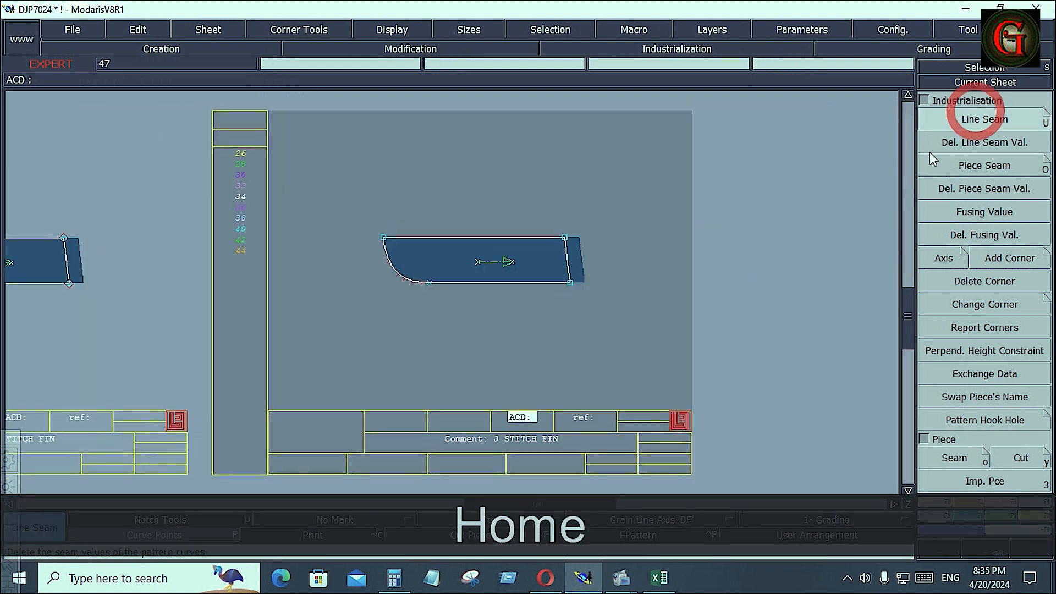
left_click_drag(349, 184, 657, 352)
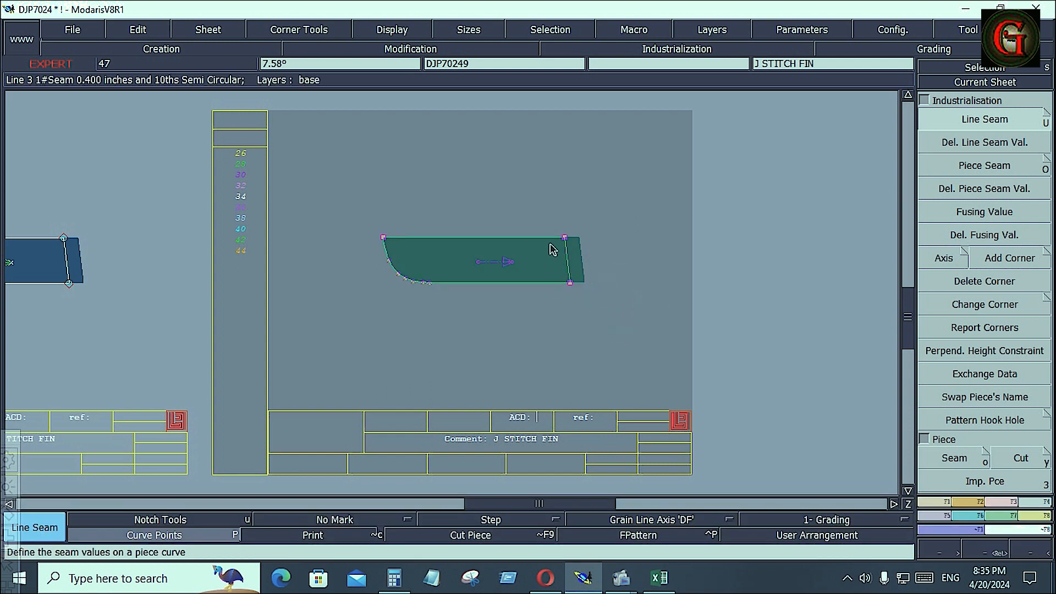
left_click(547, 233)
key("Down")
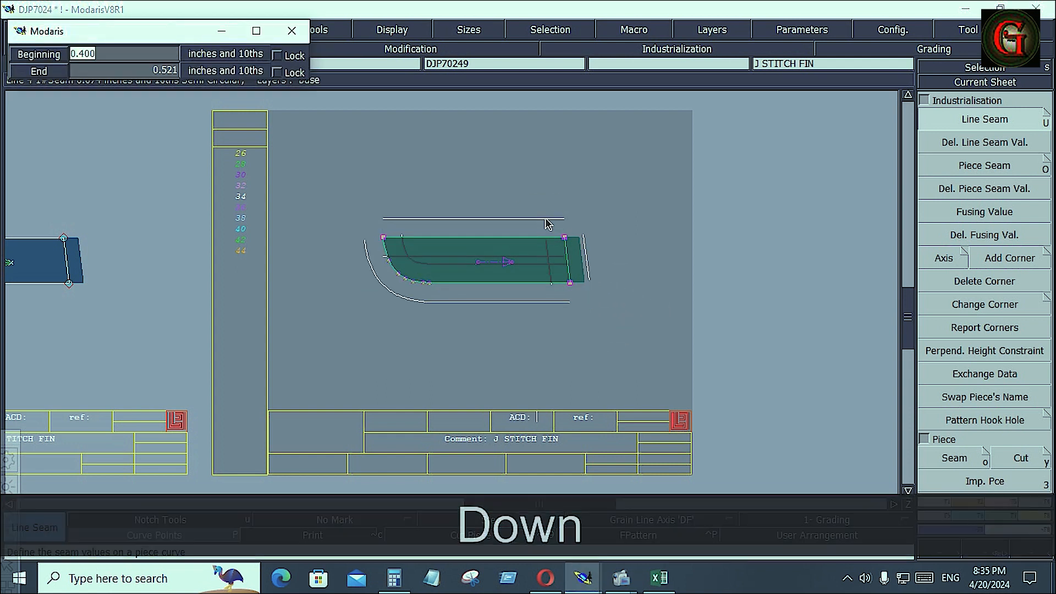
type(".5")
key("Down")
type(".5")
key("Down")
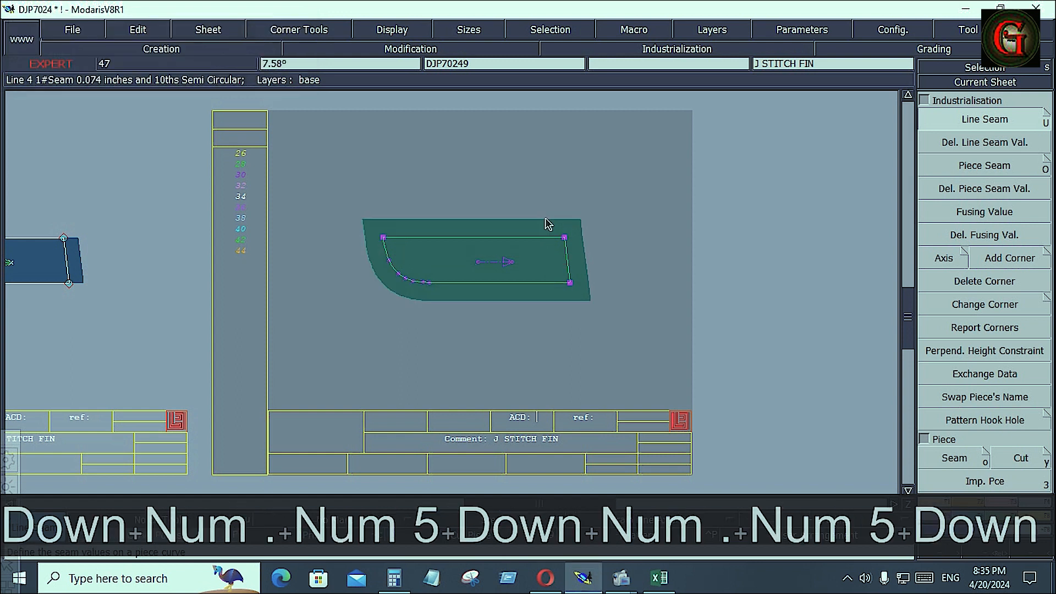
- Save the DJP7024 model, continuing past the anomaly warnings
left_click(524, 328)
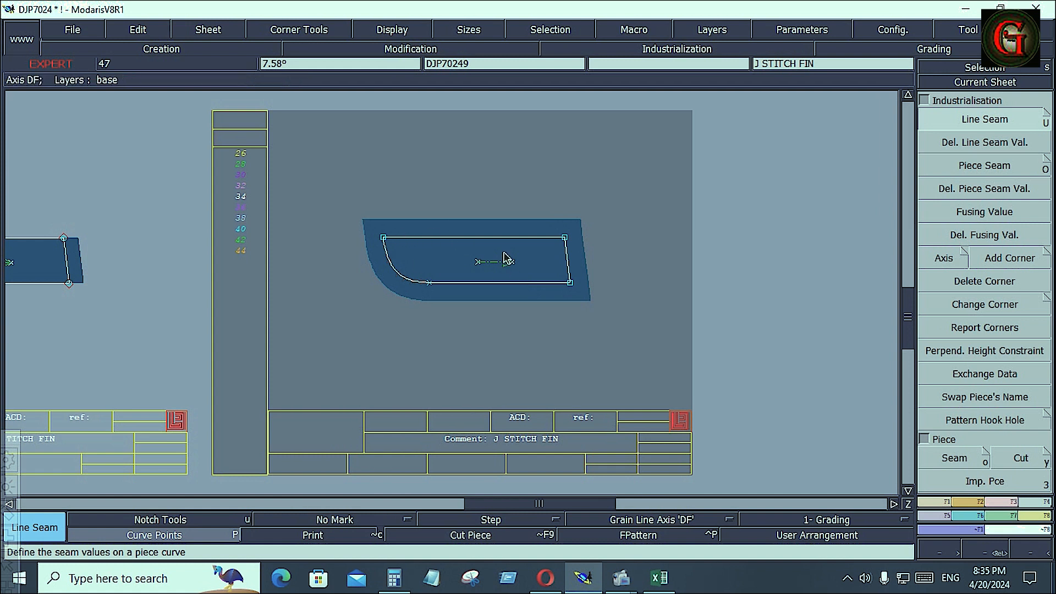
key("Home")
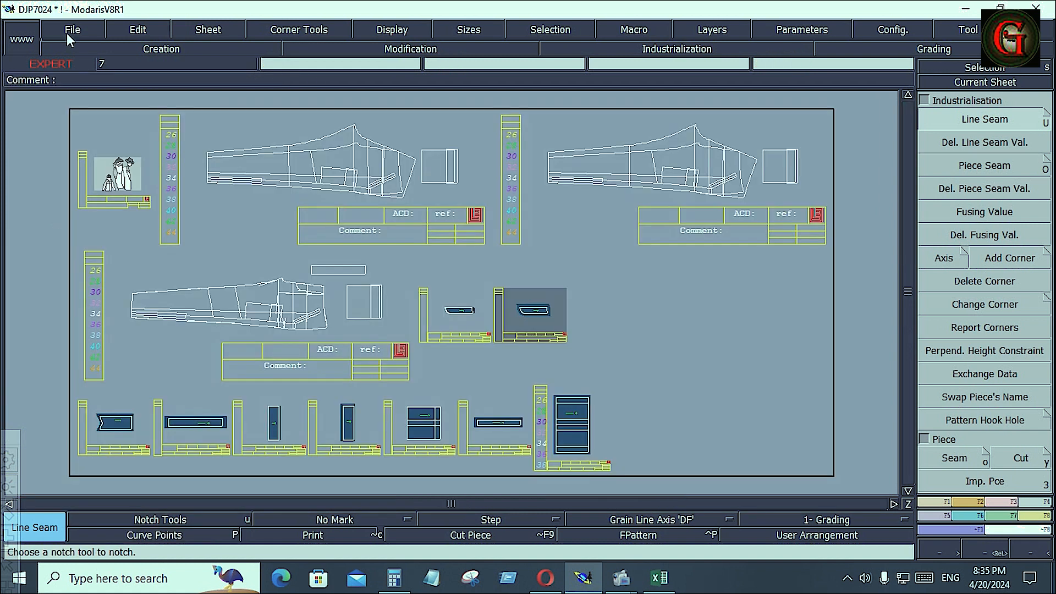
left_click(73, 29)
left_click(74, 94)
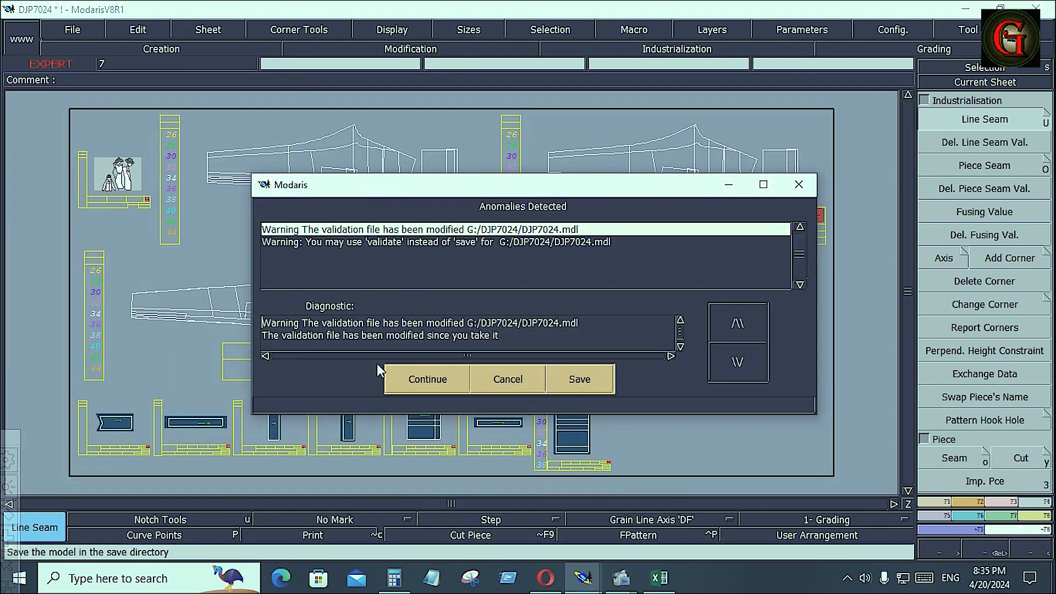
left_click(421, 376)
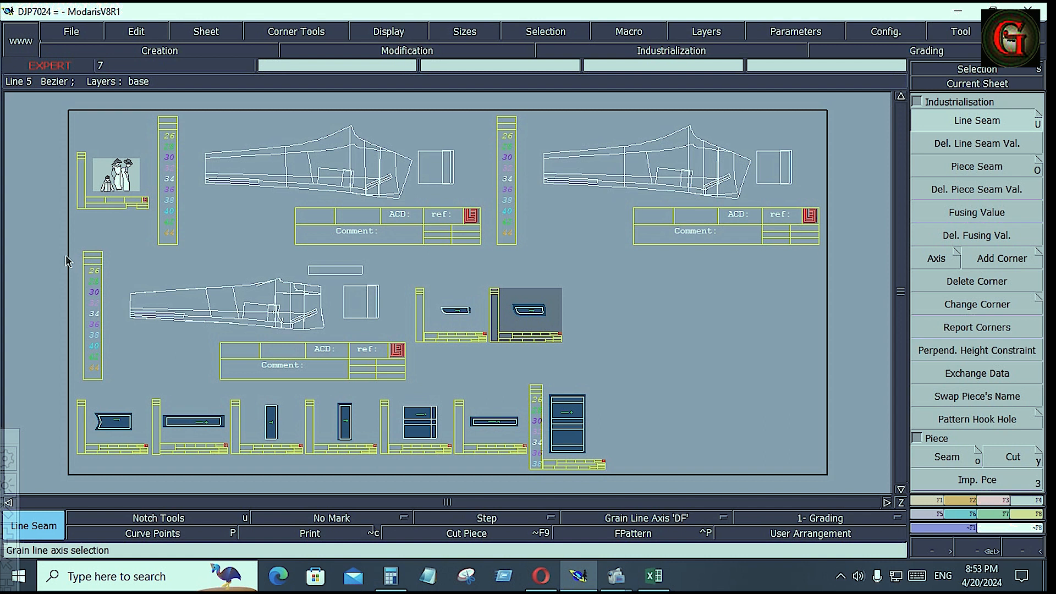
- Draw a rectangle 10 inches wide and 0.75 inch high below the leg outline on the front pattern sheet
mouse_move(66, 256)
left_mouse_down()
mouse_move(105, 319)
mouse_move(305, 341)
mouse_move(599, 442)
mouse_move(618, 484)
mouse_move(617, 473)
left_mouse_up()
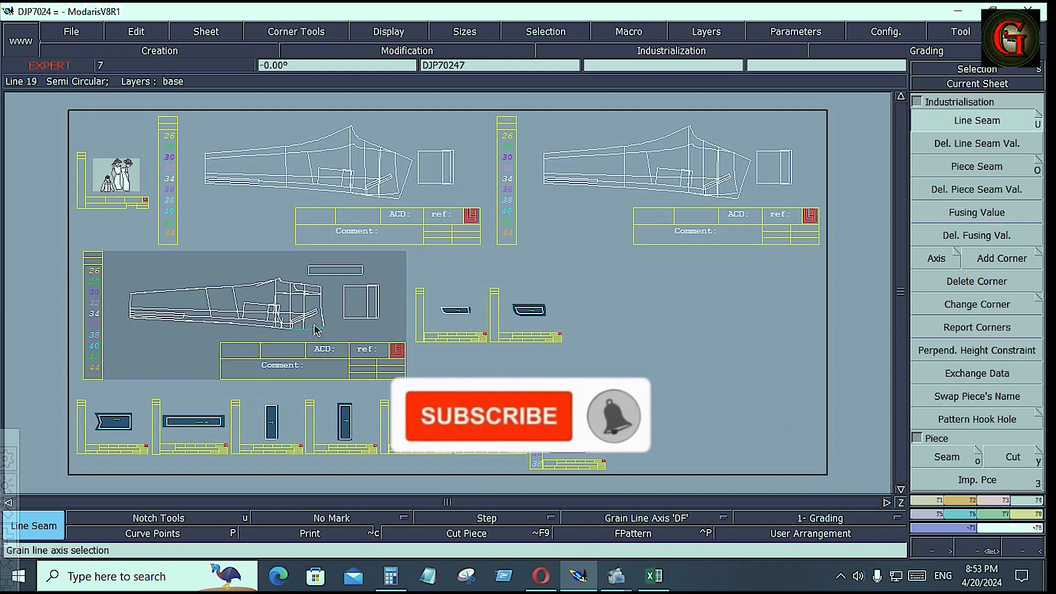
key("Home")
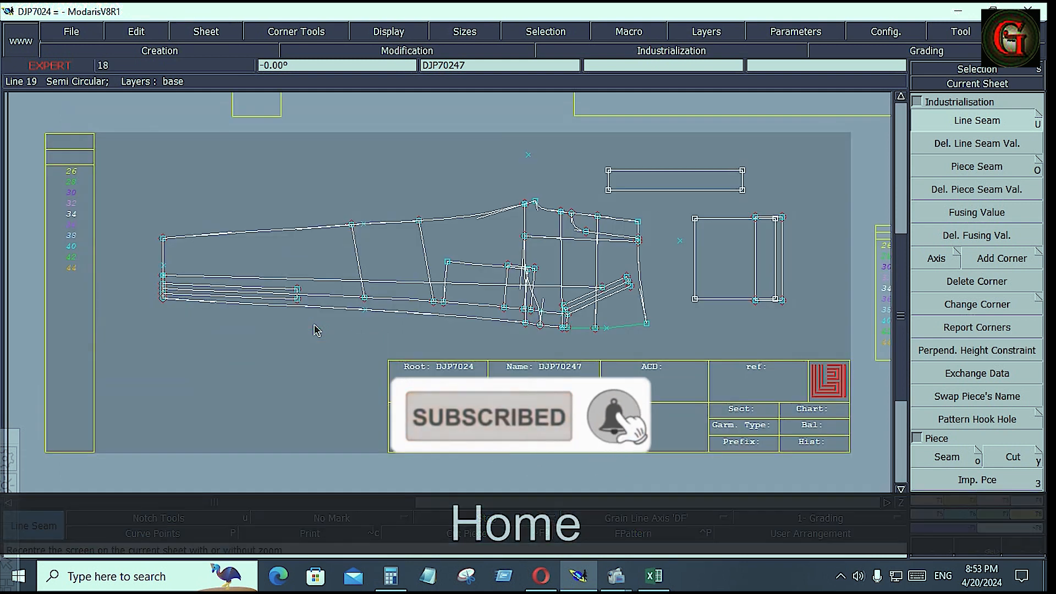
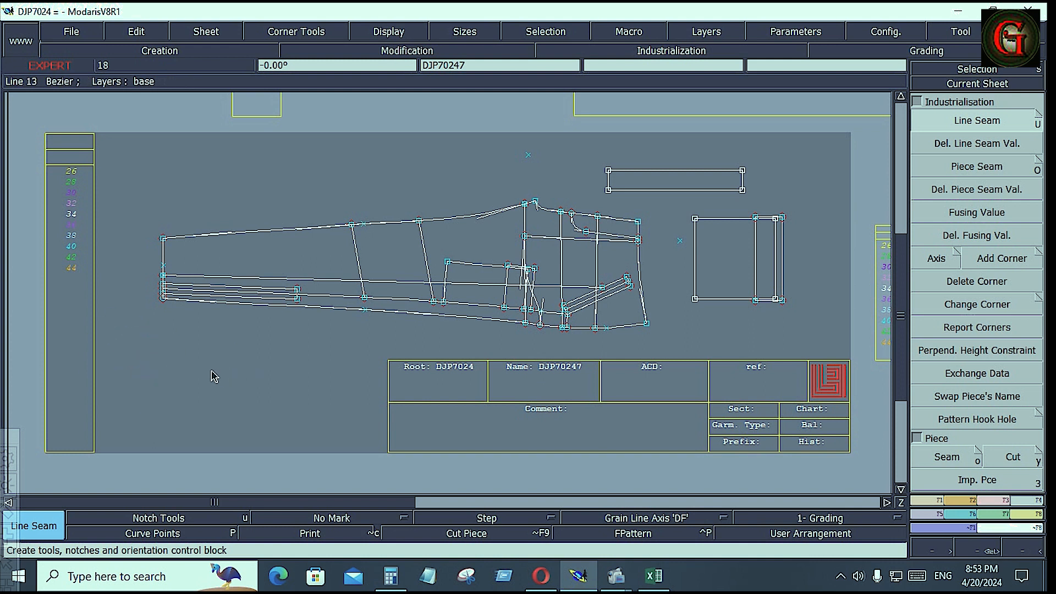
left_click(968, 498)
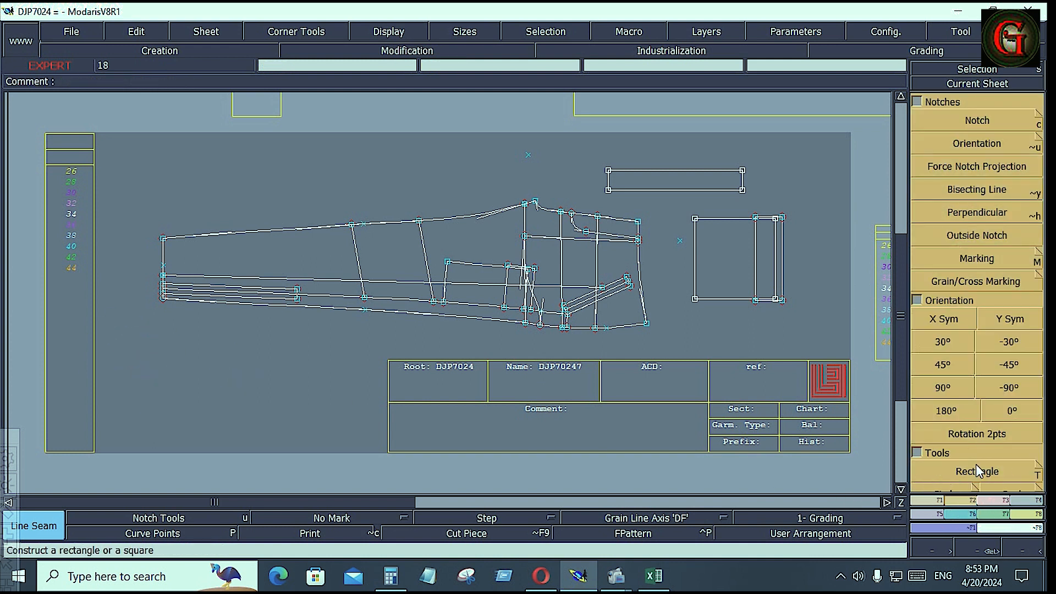
left_click(977, 471)
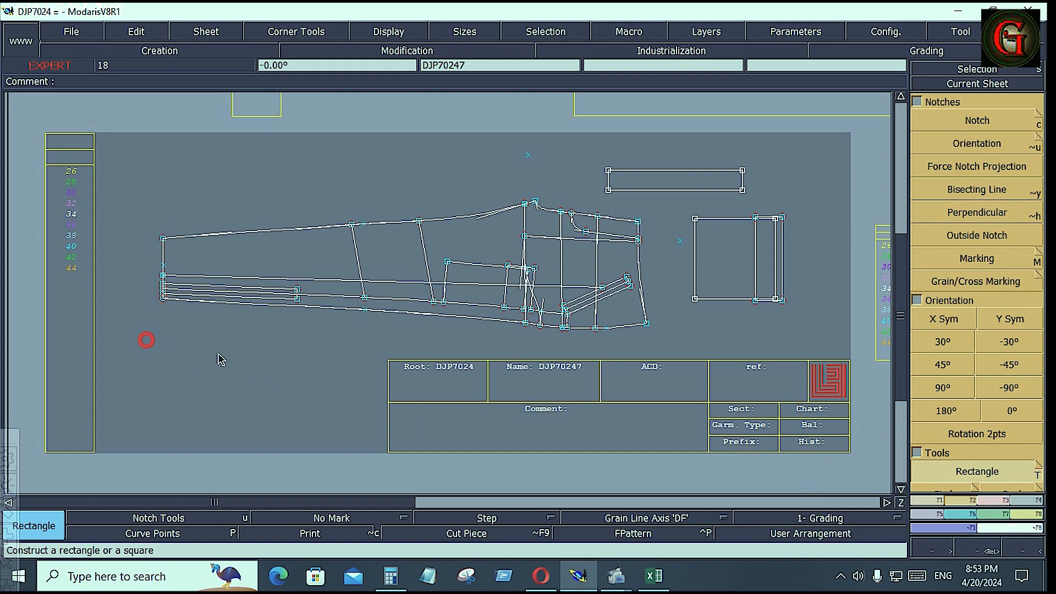
left_click(146, 340)
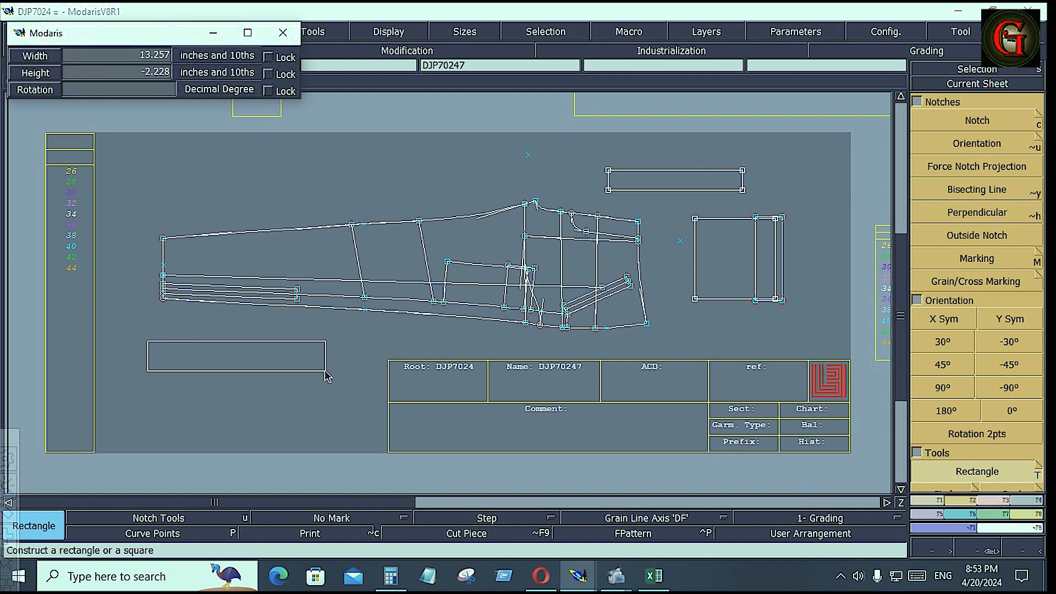
key("Down")
key("Down")
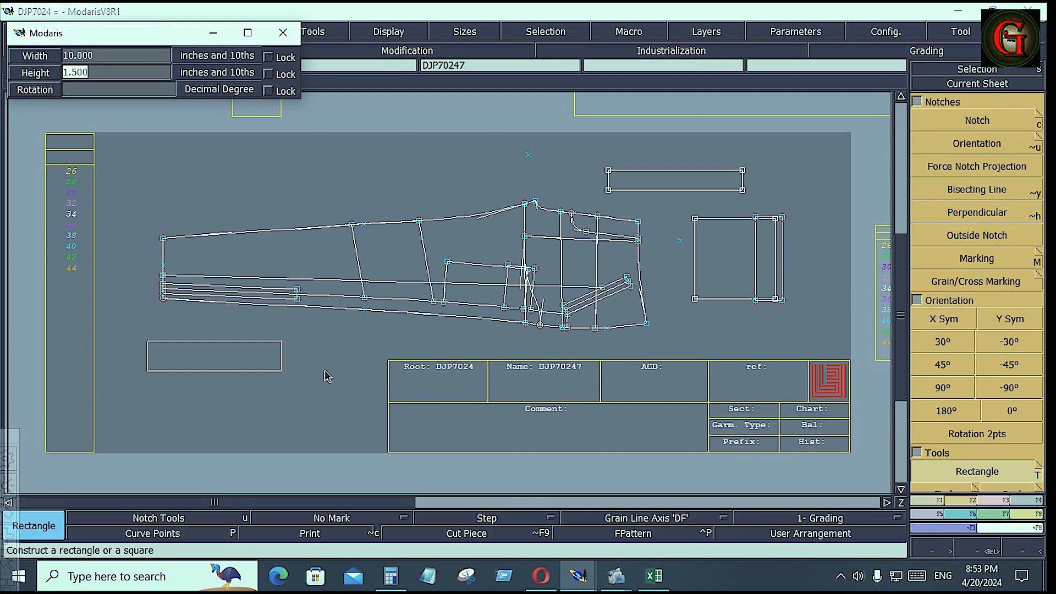
type(".75")
left_click(243, 335)
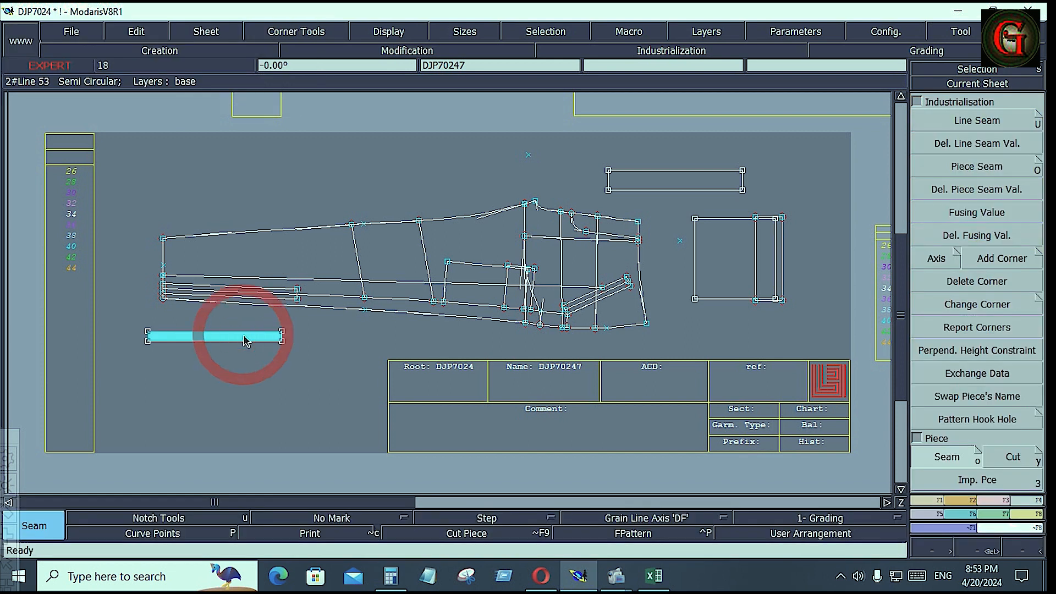
- Extract the narrow rectangle as a separate piece and delete its construction outline from the front pattern sheet
right_click(243, 335)
left_click_drag(126, 316, 309, 380)
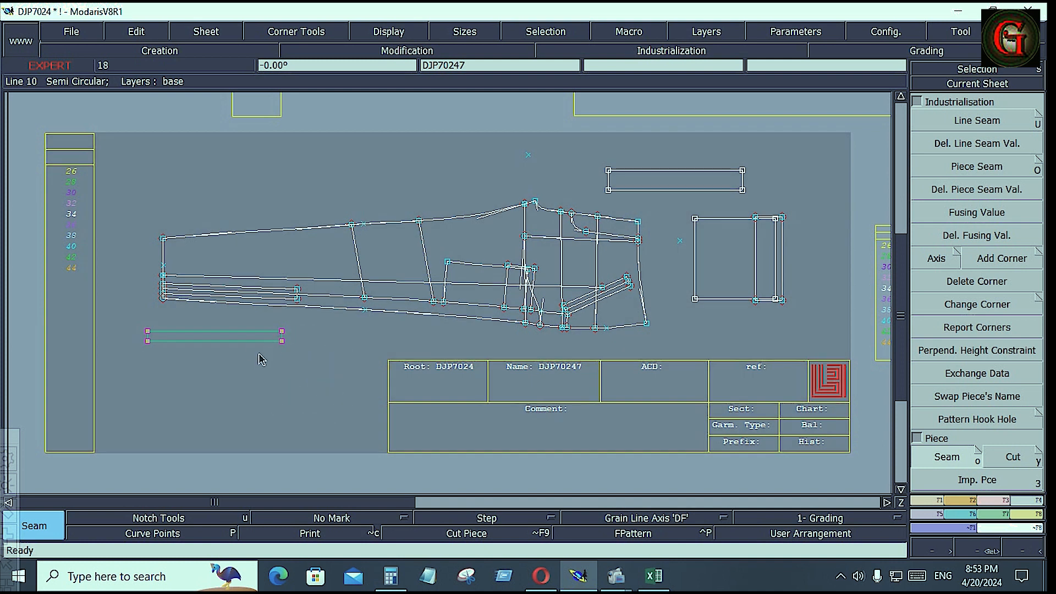
key("Delete")
left_click(252, 341)
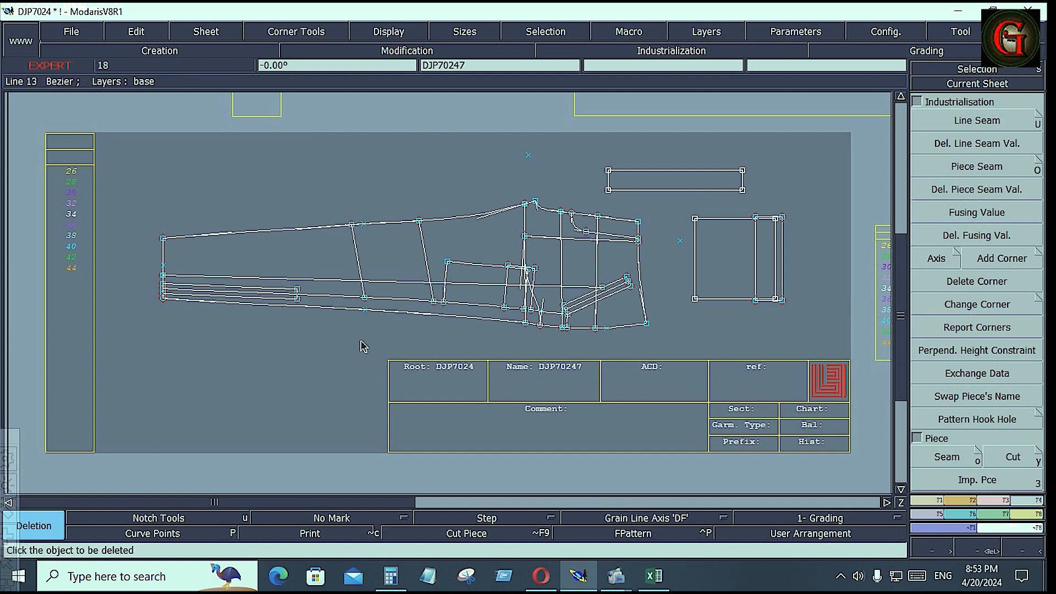
- Rearrange all sheets, open the extracted rectangle's sheet and set its comment to ZIPPWR SAPORTING 1X4
key("j")
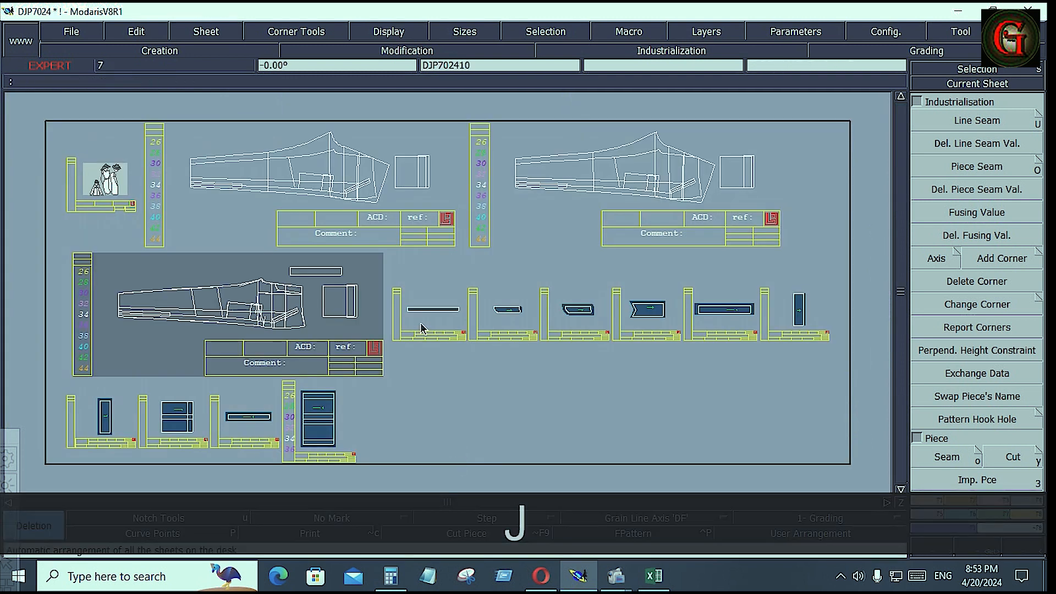
left_click(425, 316)
key("Home")
key("e")
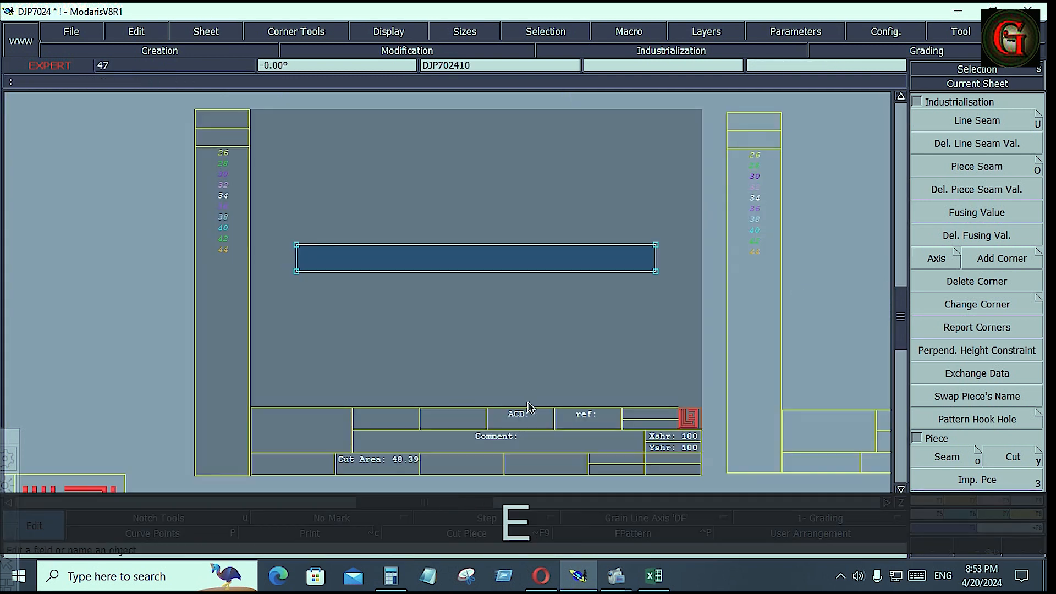
type("ZIPPWR ")
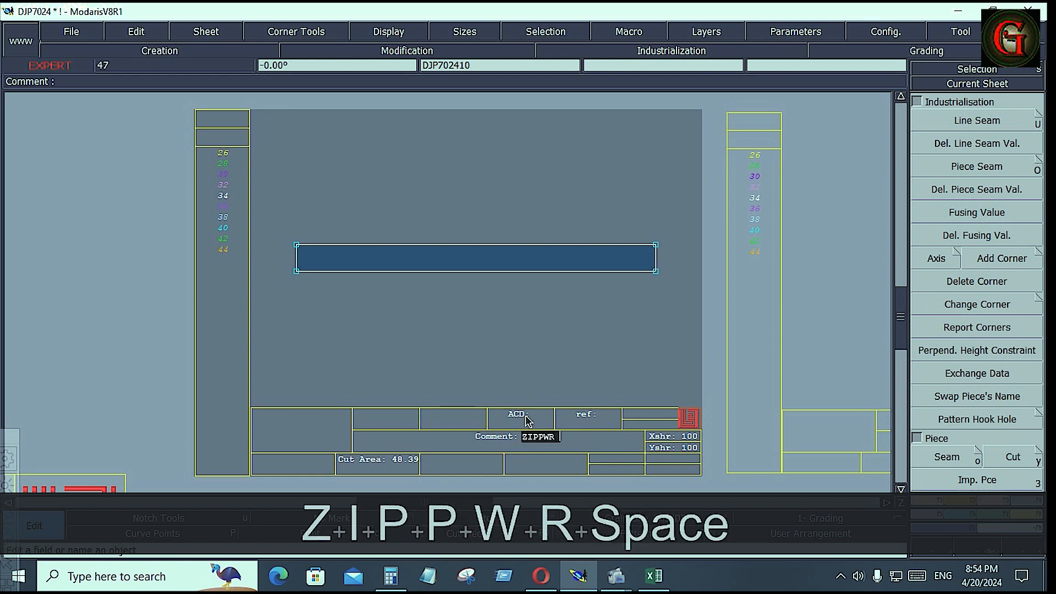
type("SA")
type("PO")
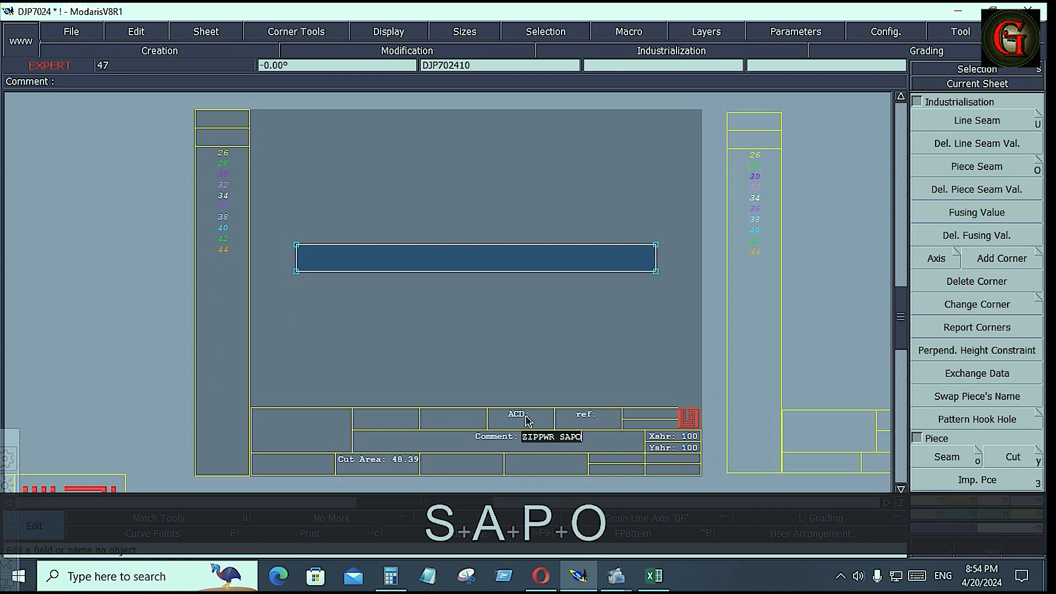
type("R")
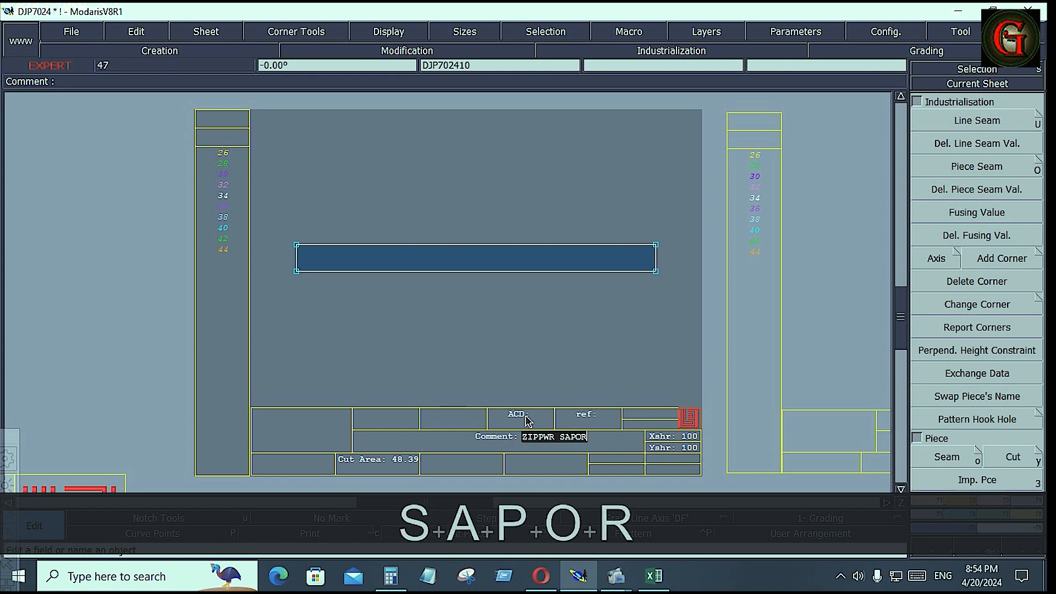
type("TING")
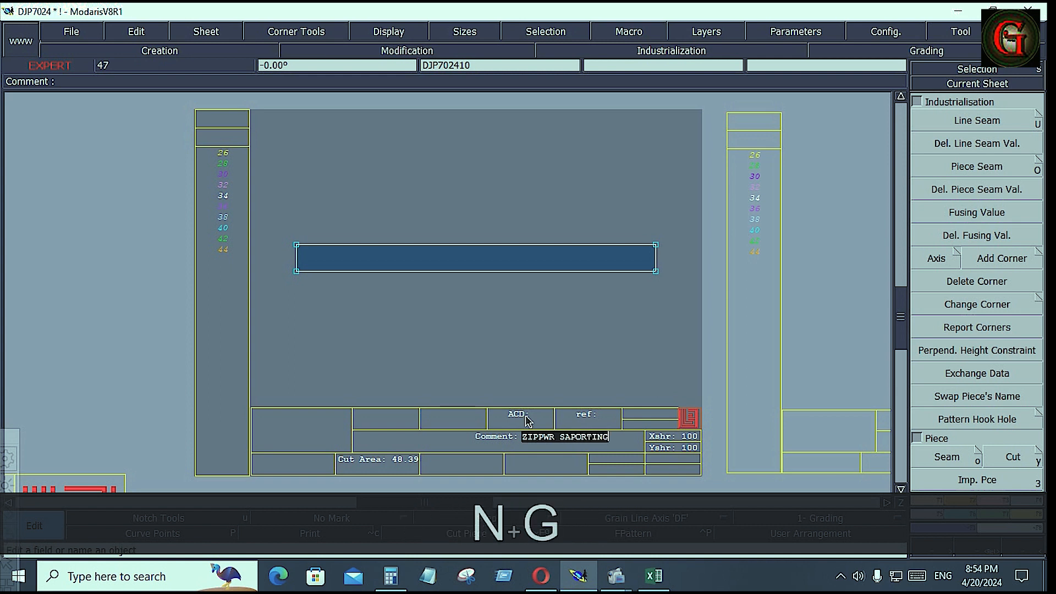
type(" 1")
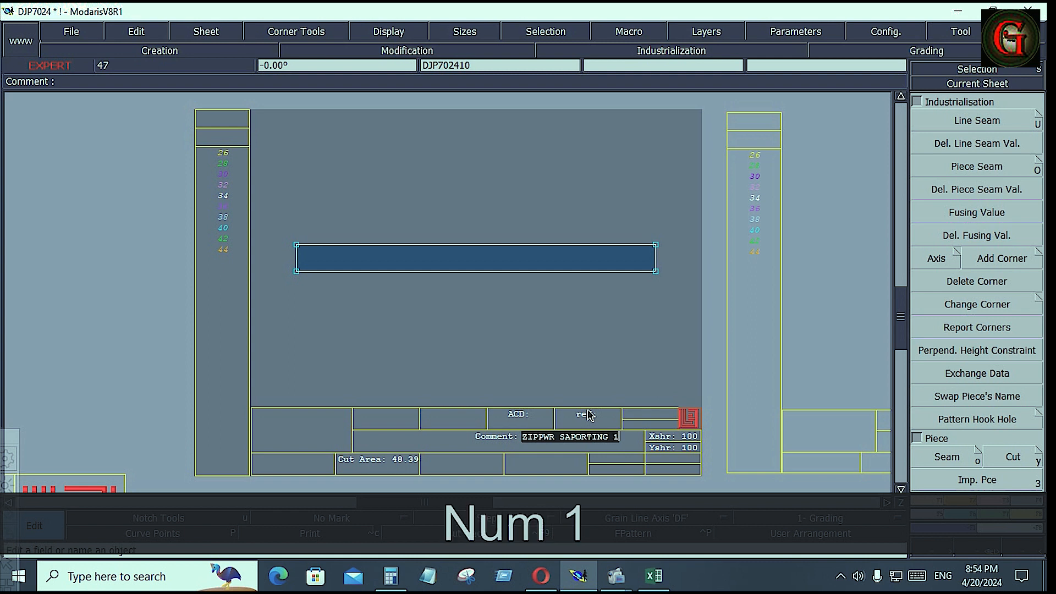
type("X")
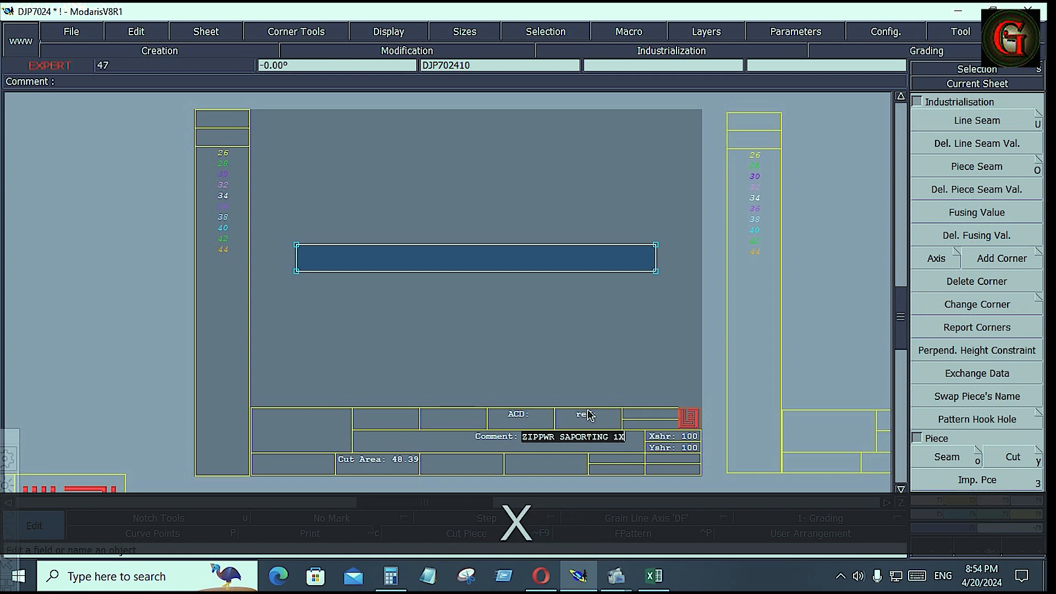
type("4")
key("Return")
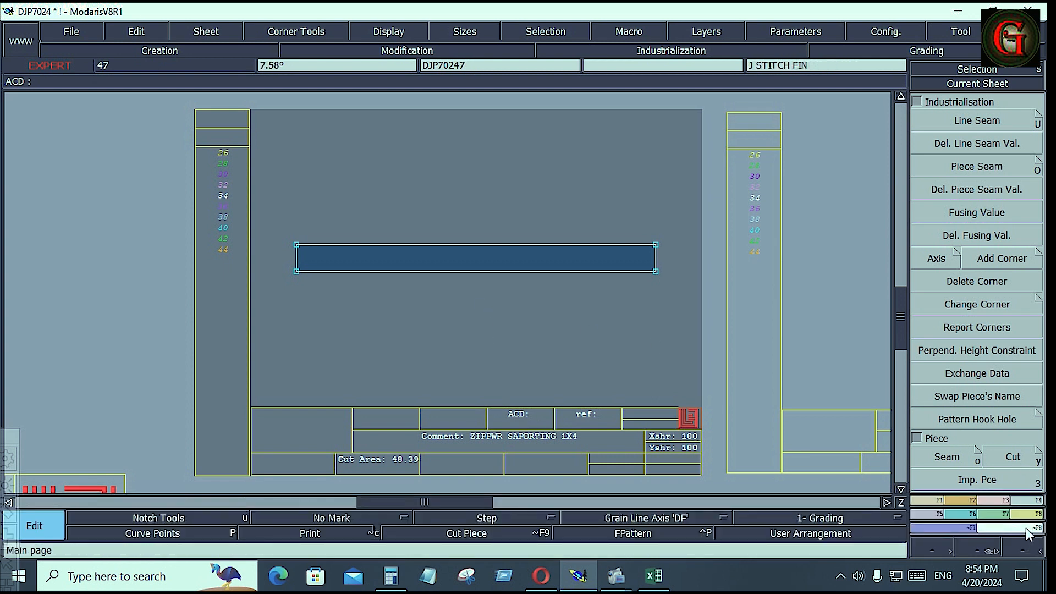
- Add a Line Seam of 0.75 inch at beginning and end to both short edges of the zipper supporting piece
left_click(1023, 497)
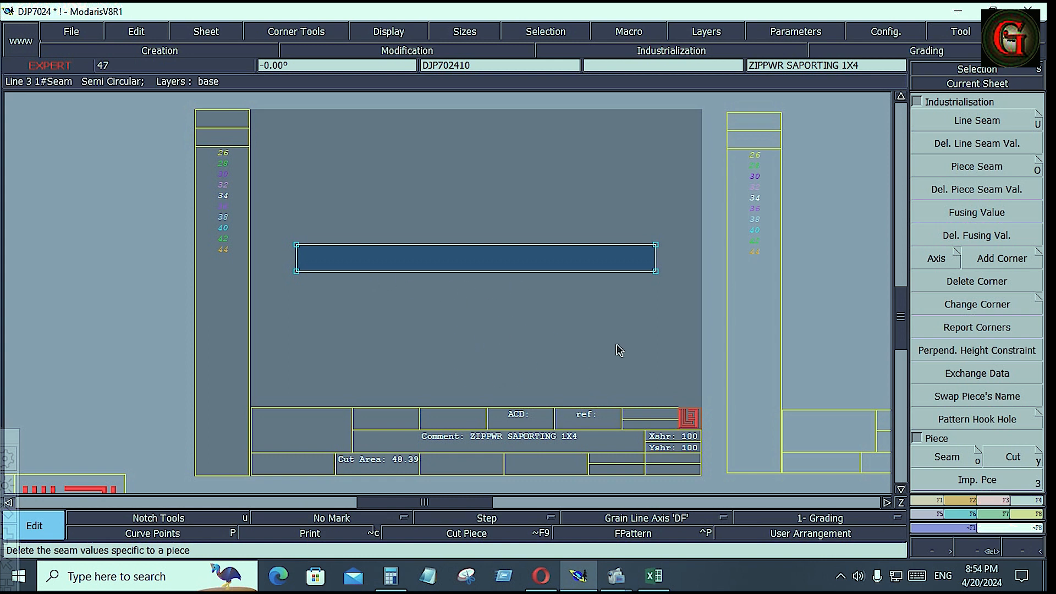
left_click(968, 123)
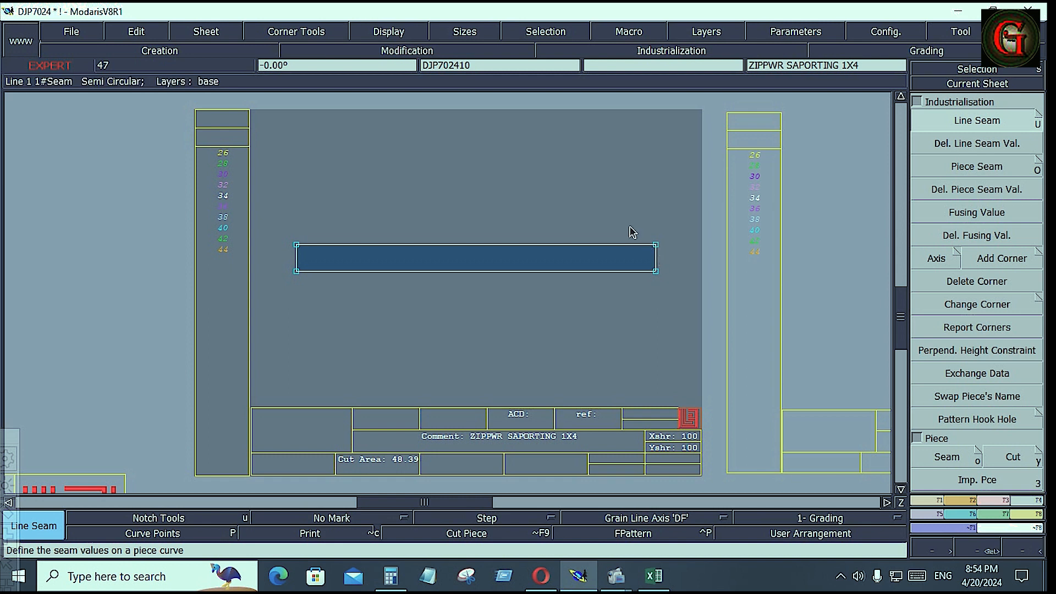
right_click_drag(619, 206, 667, 282)
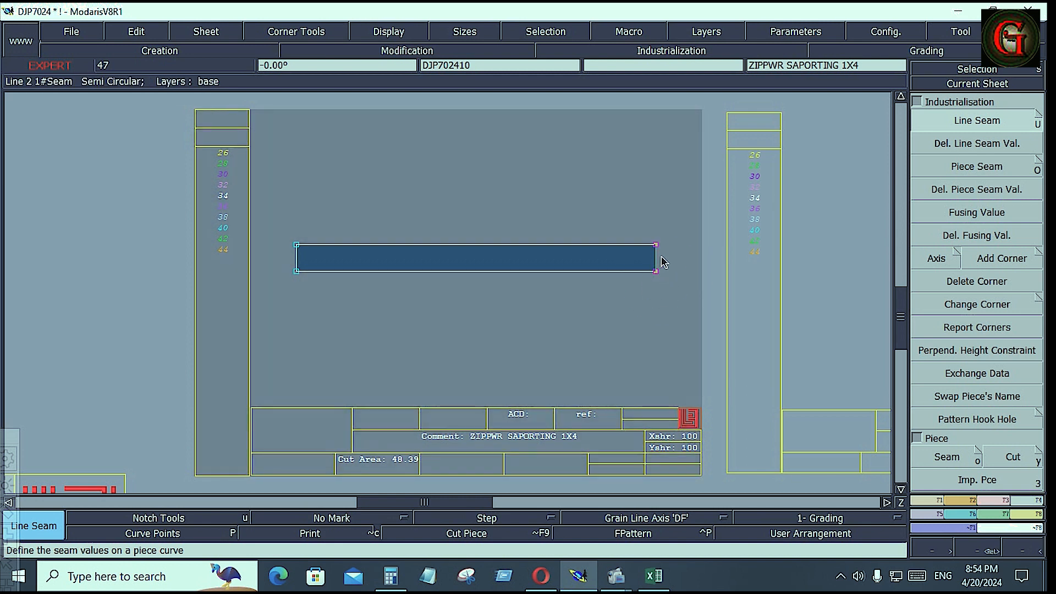
key("shift")
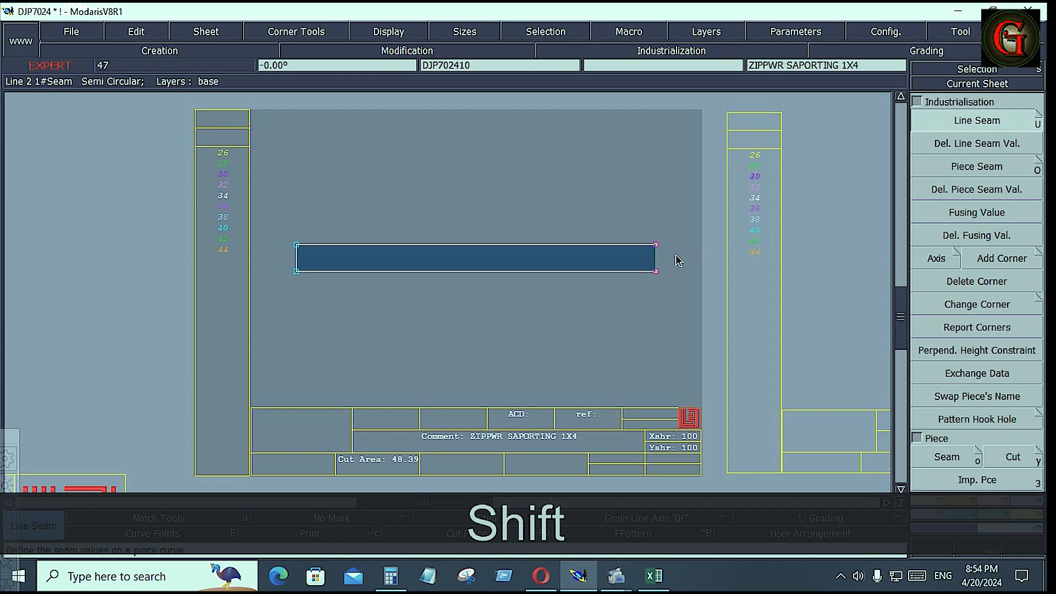
left_click(656, 265)
key("Down")
type(".75")
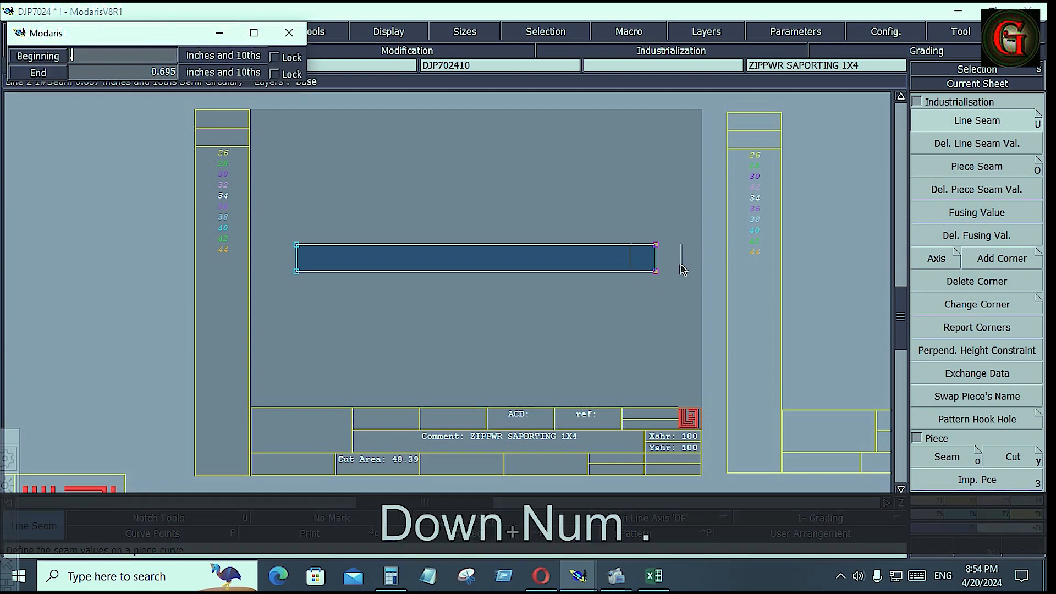
key("Down")
key("Return")
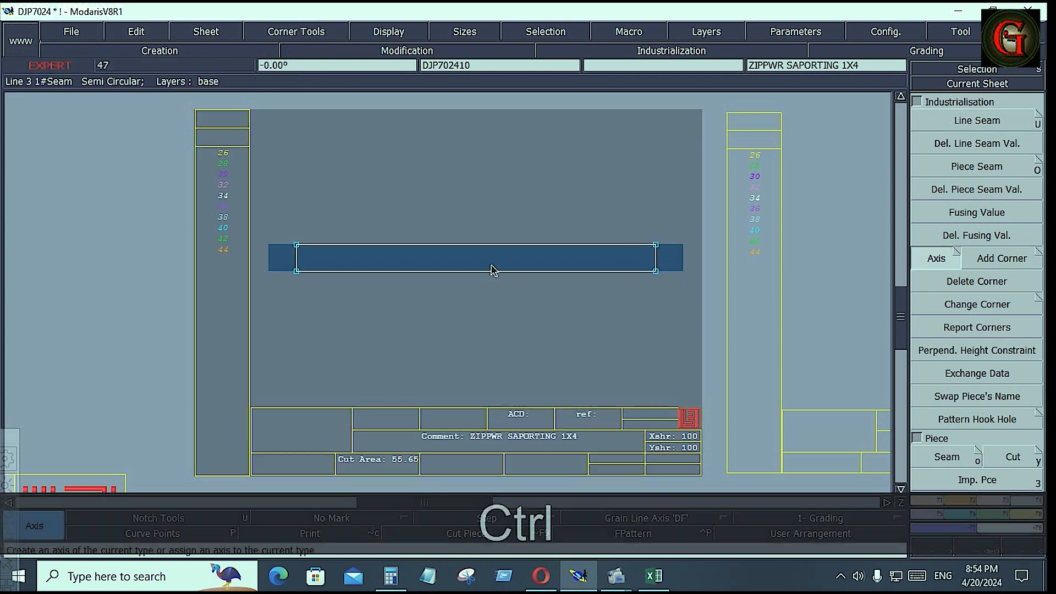
- Draw a horizontal DF grain line axis inside the zipper supporting piece and rearrange all sheets
left_click(496, 258, "ctrl")
left_click(583, 269, "ctrl")
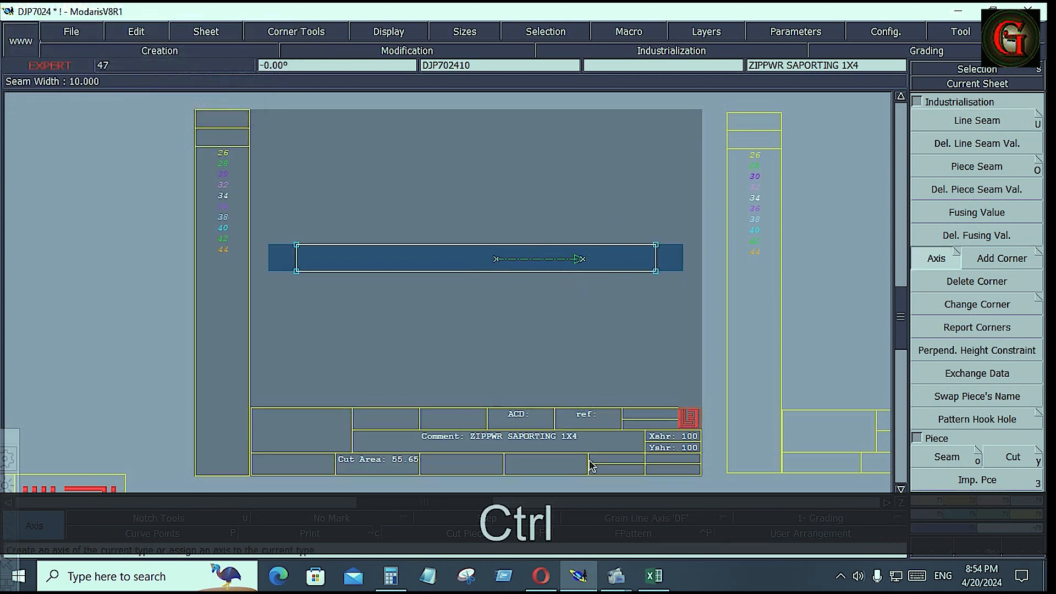
key("j")
- Try to extract the four-sided panel between the two slanted leg lines of the front pattern as a separate piece
scroll(241, 367, "up", 5)
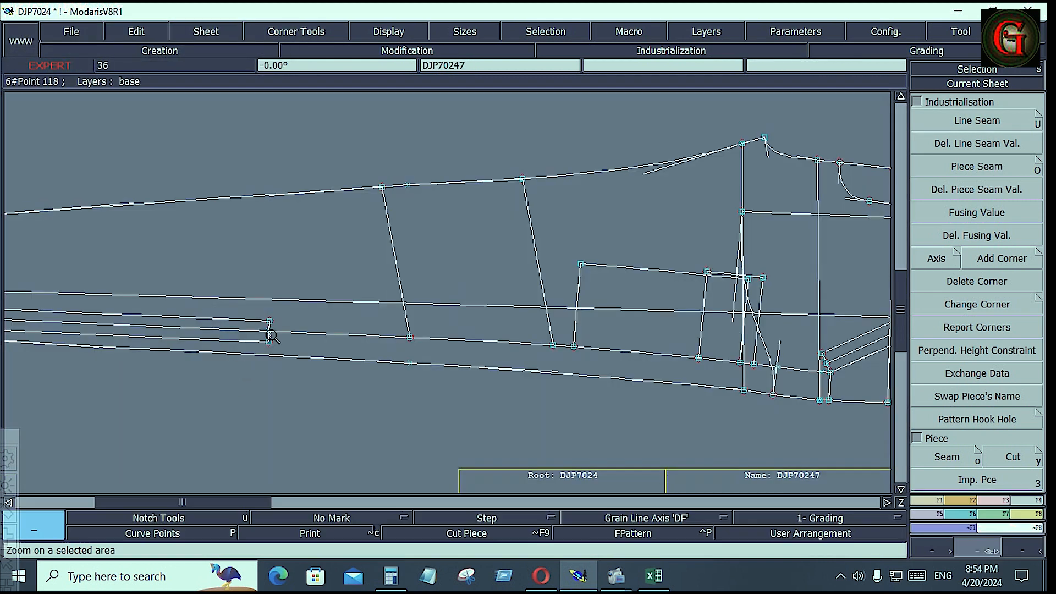
left_click(1014, 486)
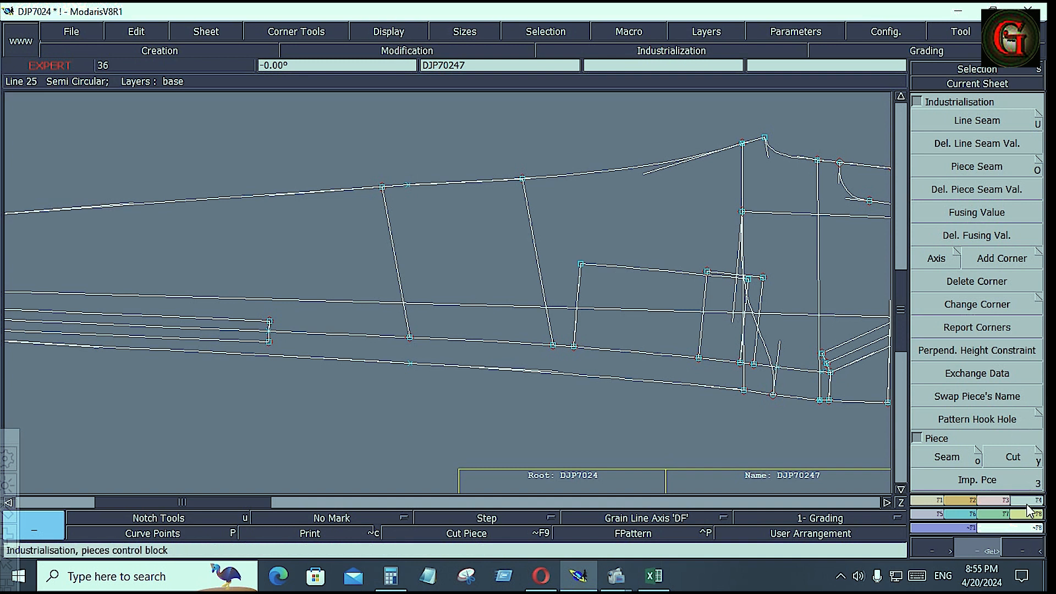
left_click(946, 456)
left_click(438, 235)
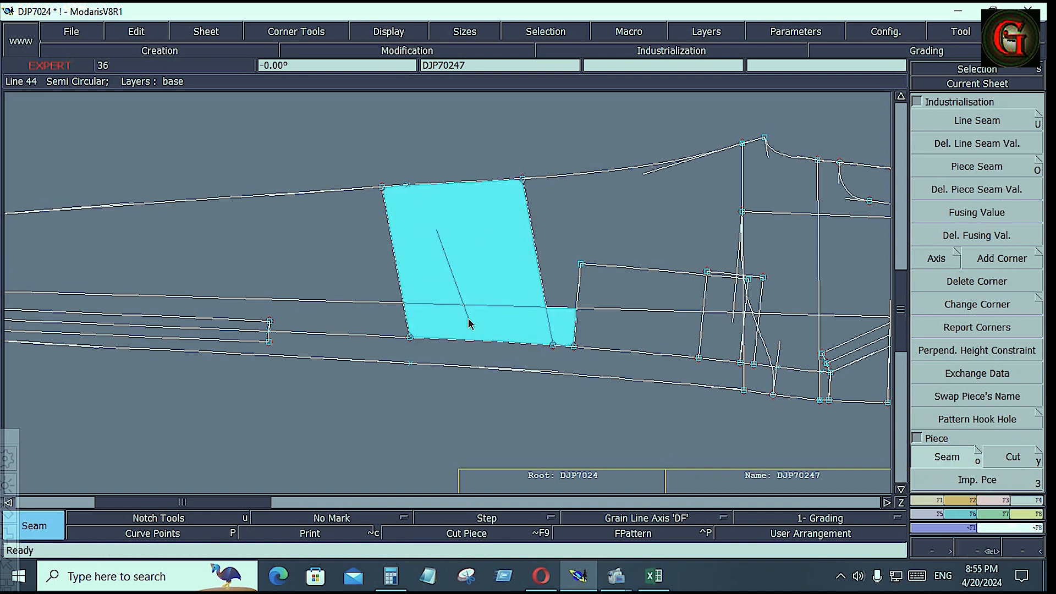
left_click_drag(468, 319, 496, 363)
right_click(447, 416)
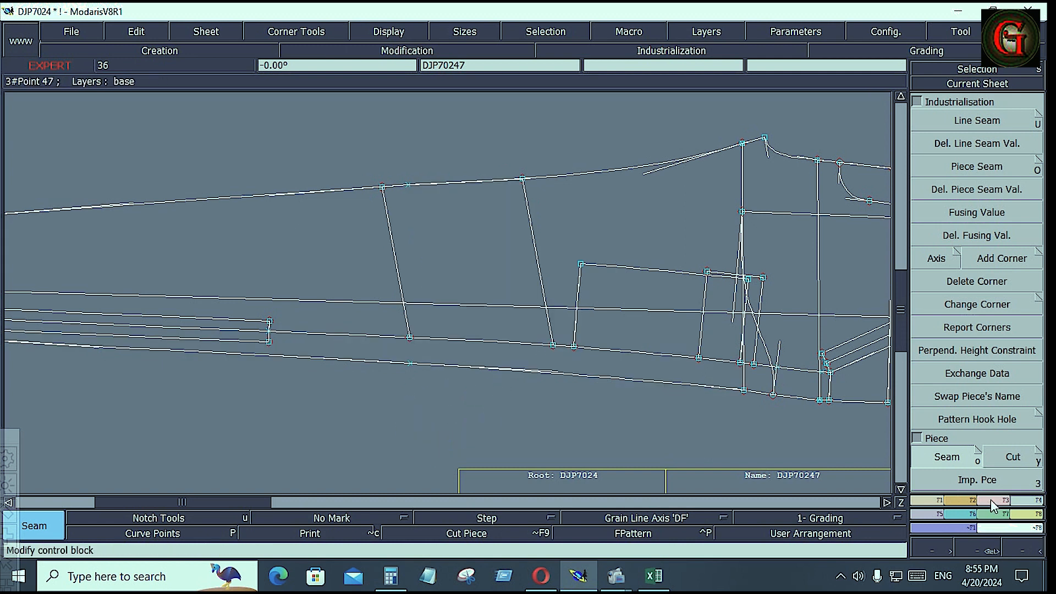
- Extract only the four-sided panel between the two slanted leg lines as a piece, rearrange all sheets and open its sheet
left_click(990, 499)
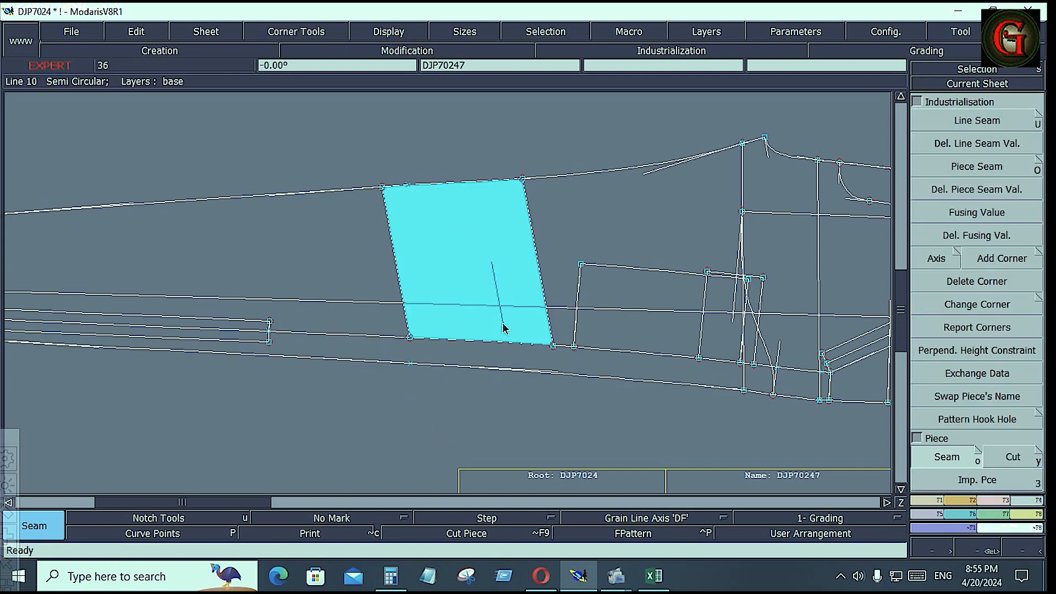
right_click(503, 324)
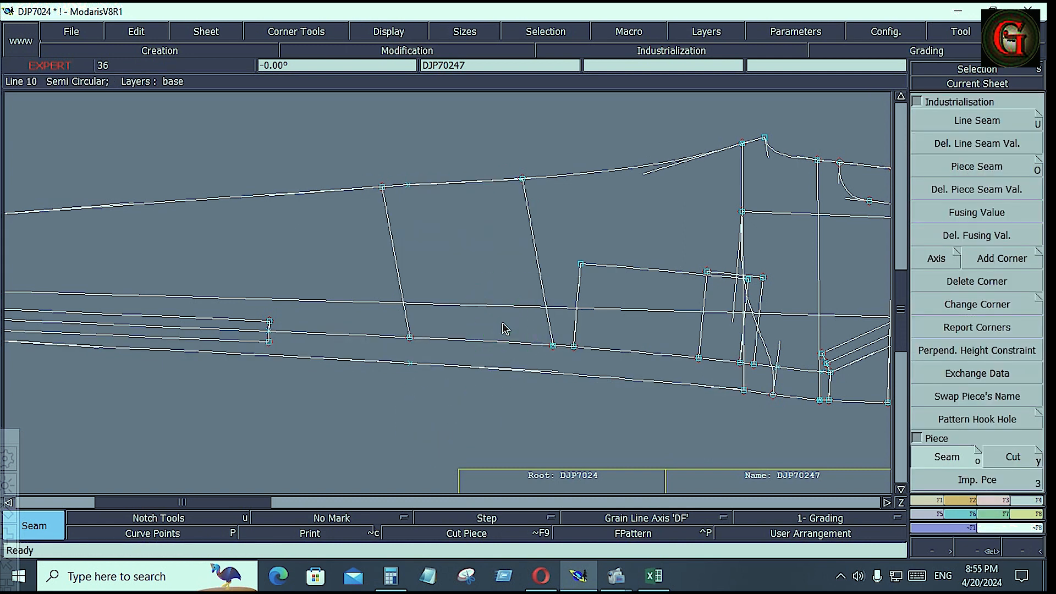
key("j")
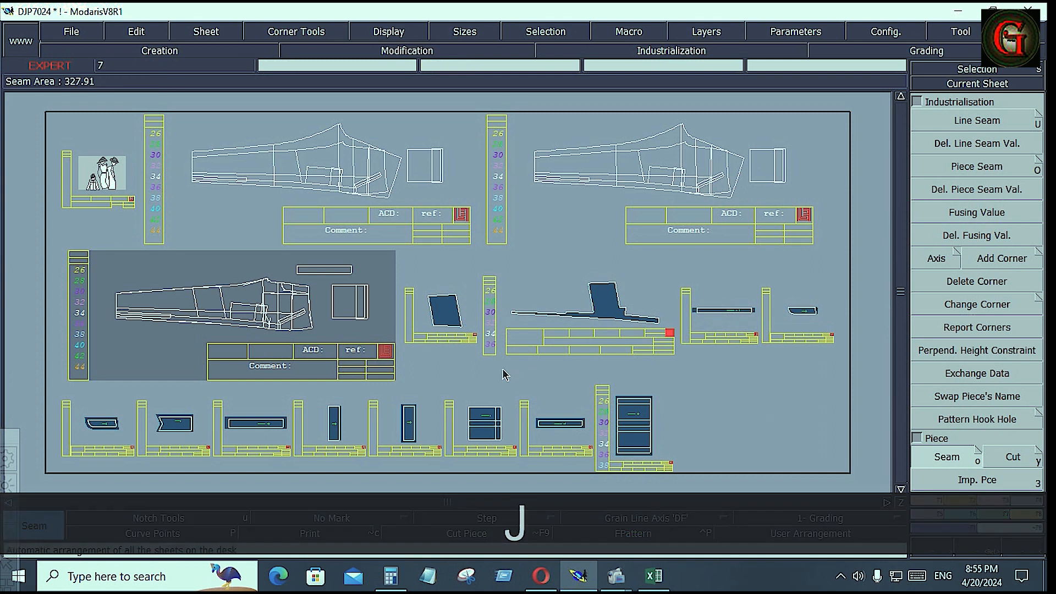
key("Home")
- Add a Line Seam of 0.4 inch at beginning and end to all edges of the four-sided panel
left_click(961, 130)
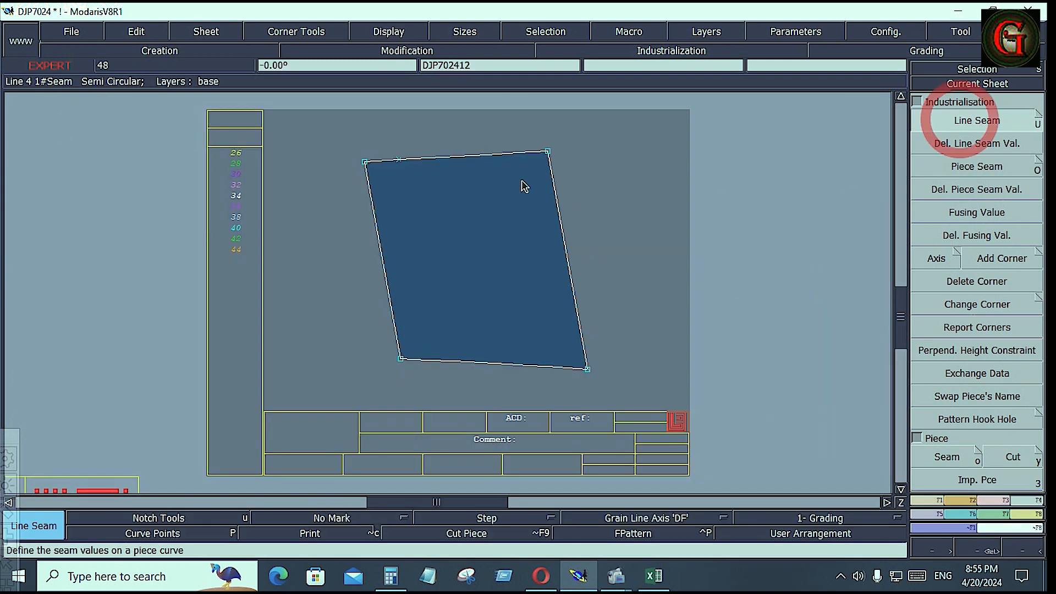
left_click_drag(348, 119, 594, 388)
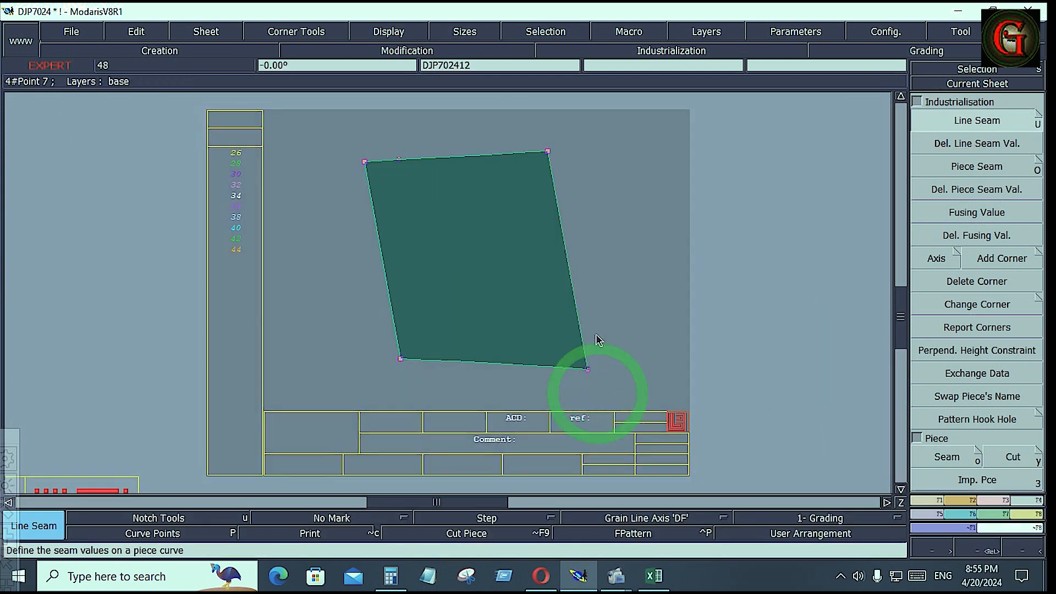
left_click(577, 326)
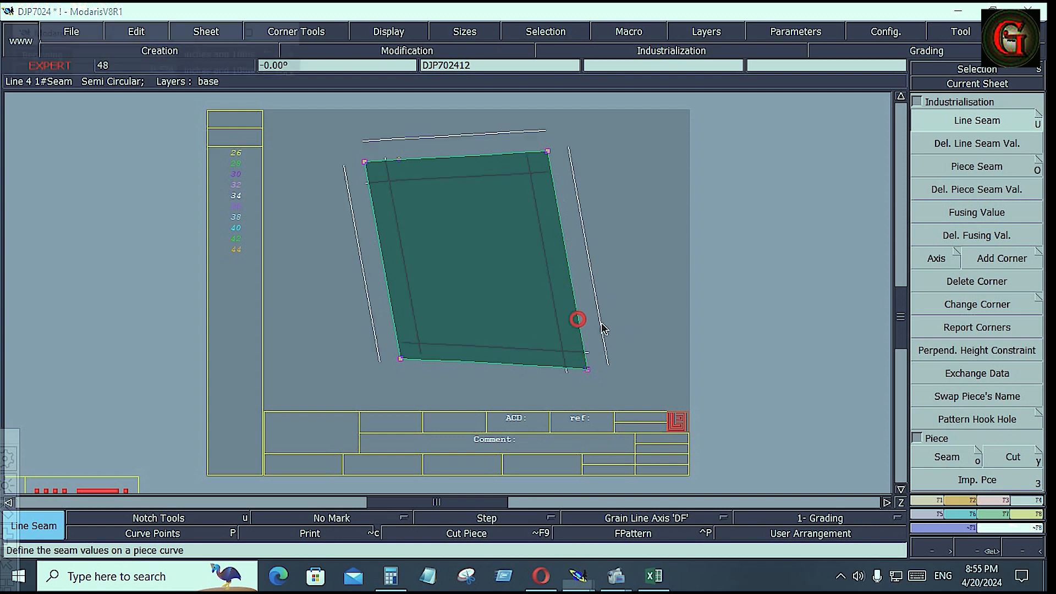
key("Down")
type(".4")
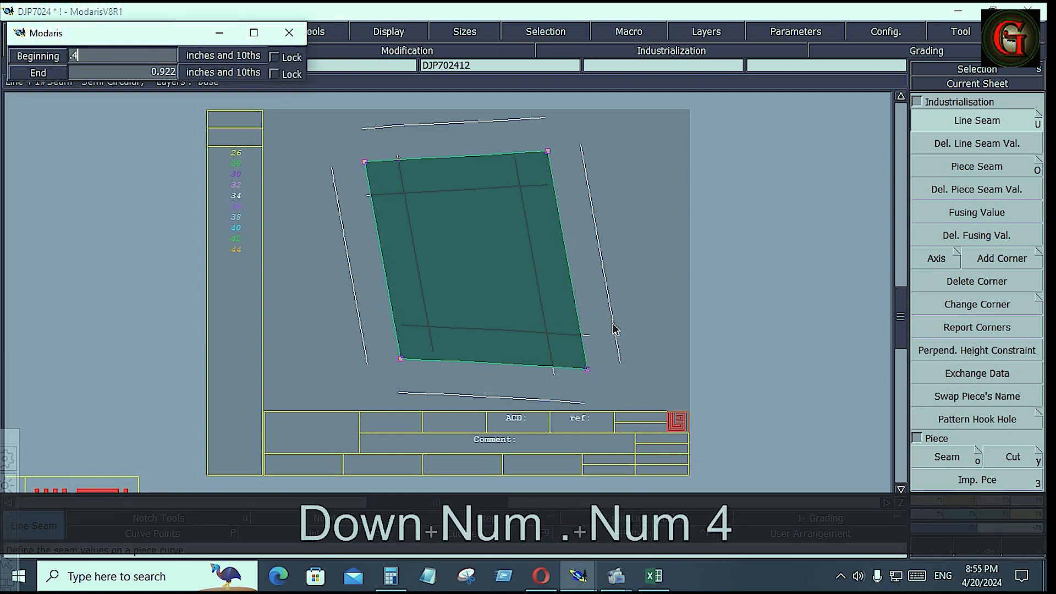
key("Down")
type(".4")
key("Down")
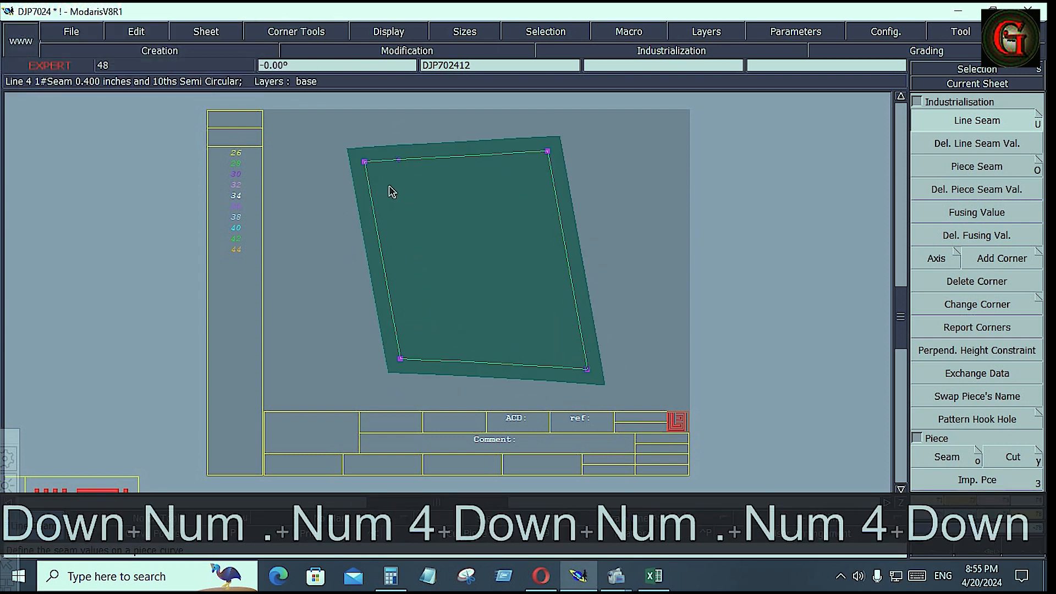
key("Delete")
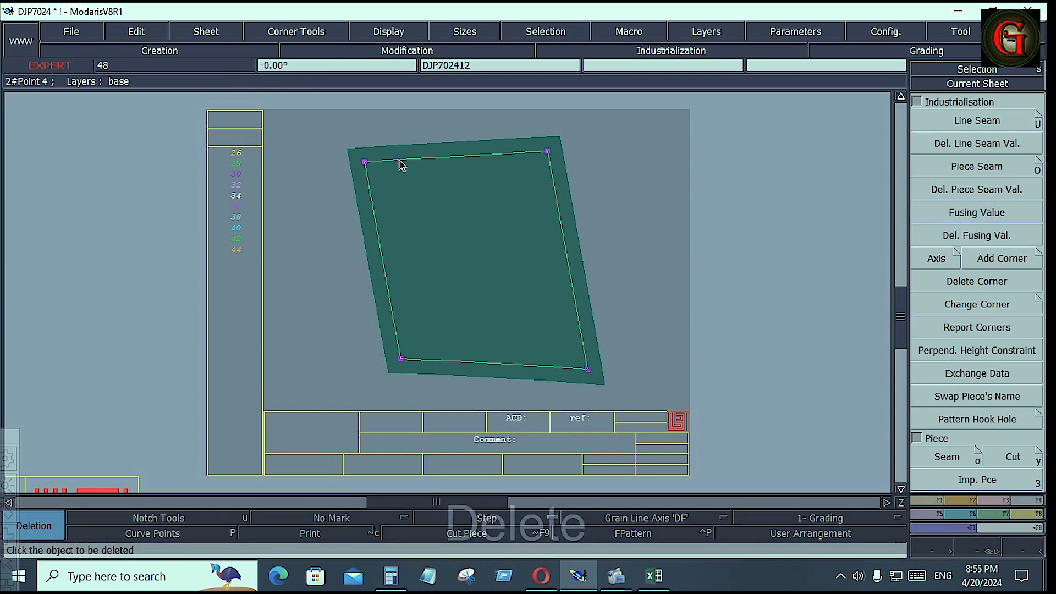
left_click(402, 165)
left_click(503, 378)
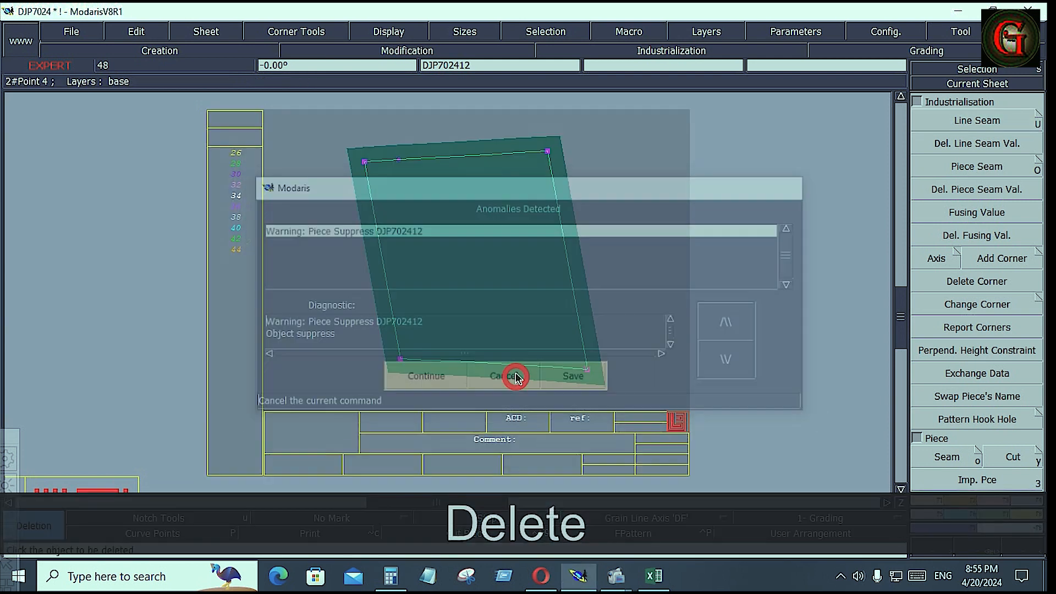
- Draw a horizontal DF grain line axis inside the four-sided panel
left_click(638, 518)
left_click(625, 460)
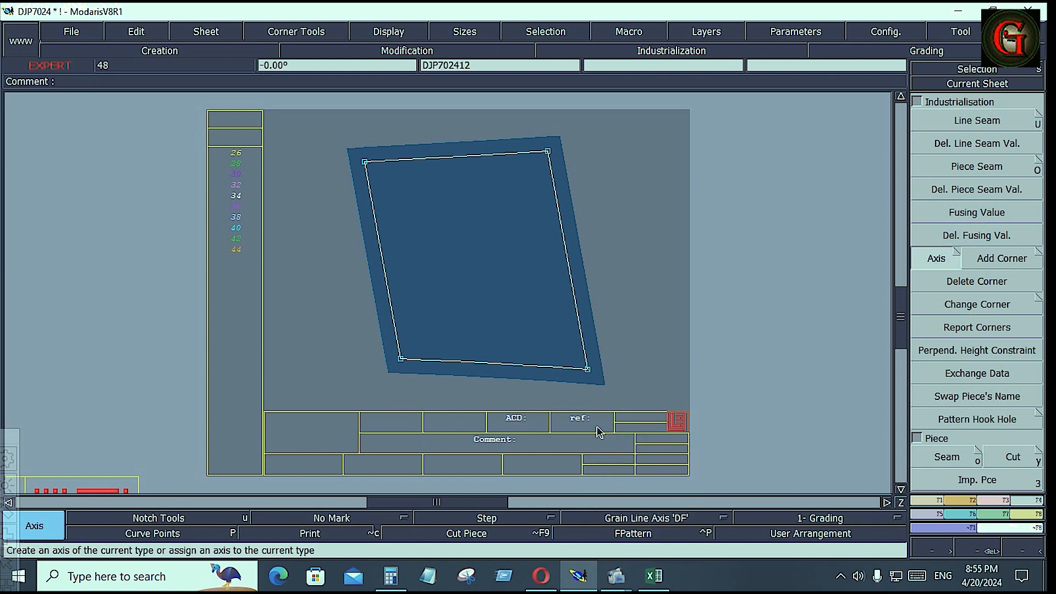
left_click(447, 248, "ctrl")
left_click(504, 250, "ctrl")
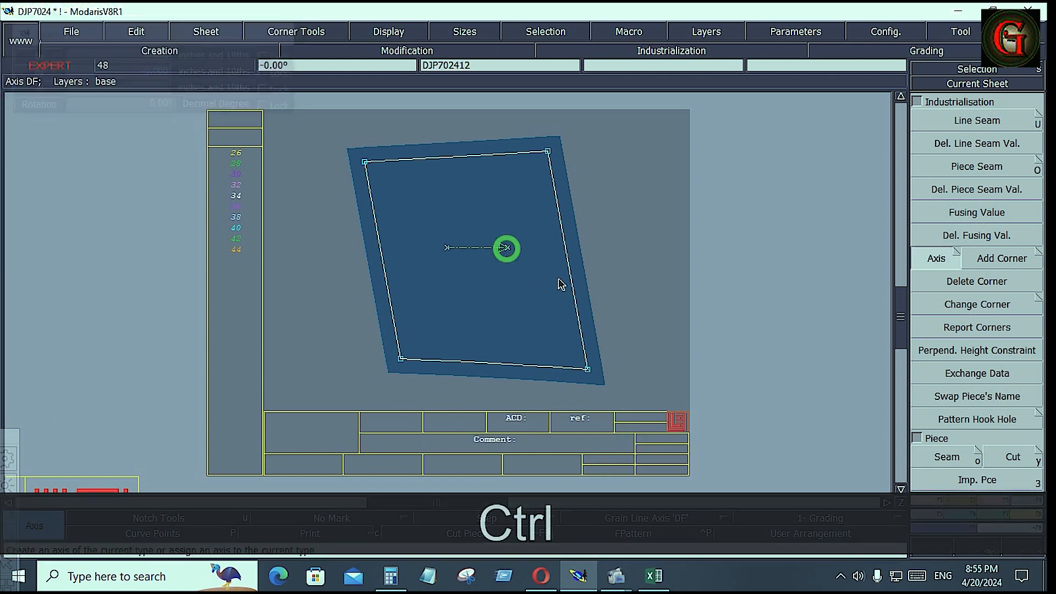
- Remove the wrongly extracted piece's sheet and rearrange all sheets, returning to the four-sided panel
left_click(725, 295)
key("j")
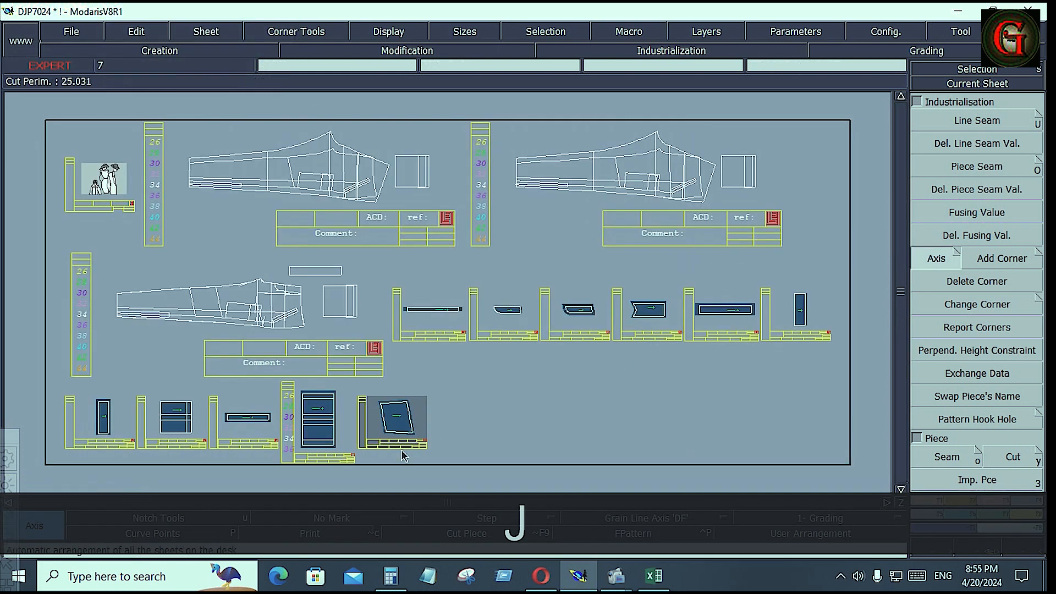
key("Home")
- Set the four-sided panel's comment to FR PATCH 1X2 and return to the overview of all sheets
key("e")
left_click(516, 440)
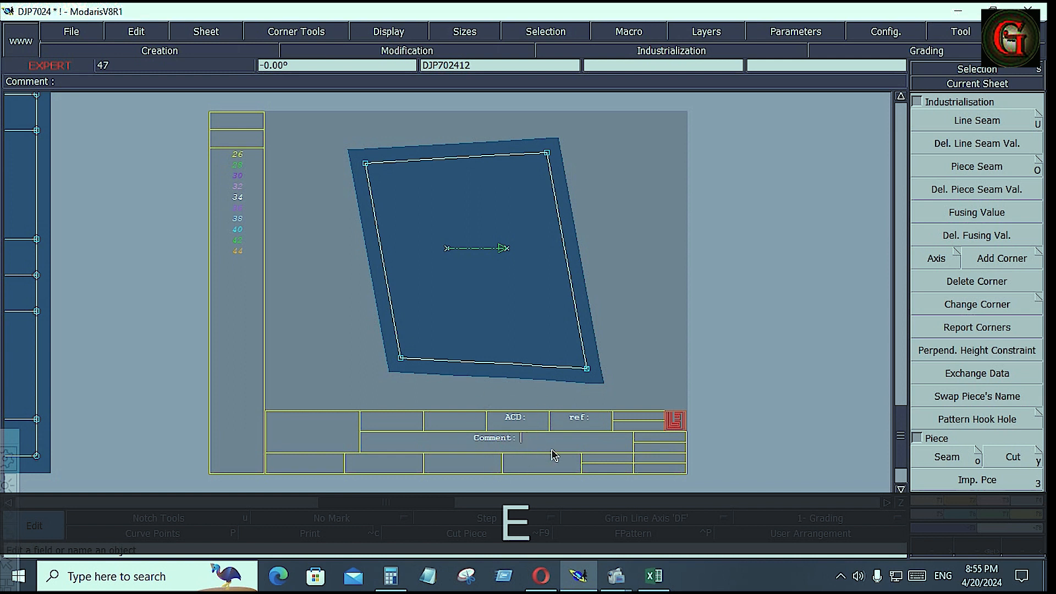
type("FR ")
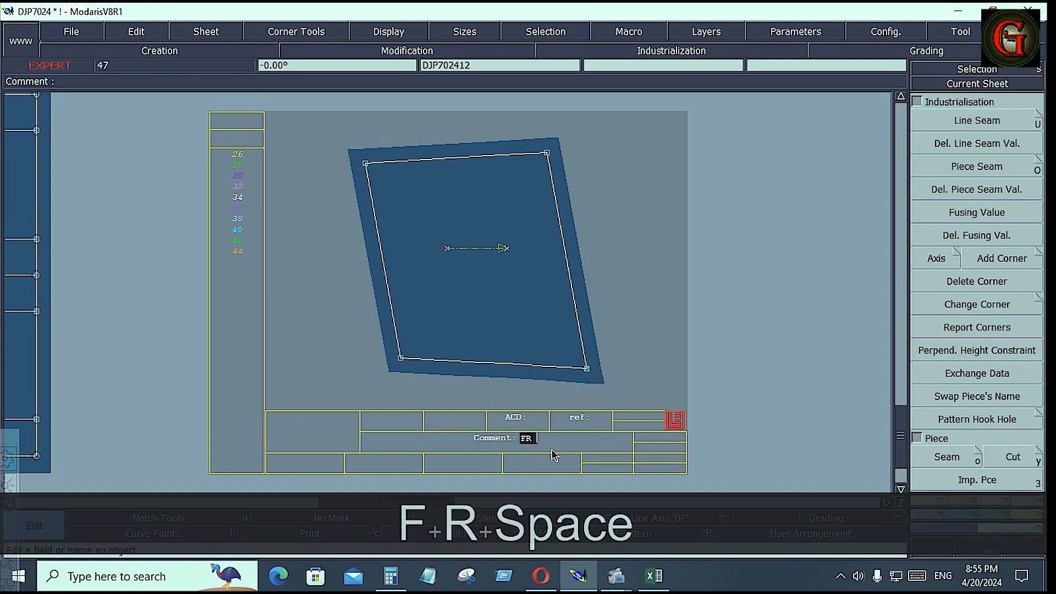
type("PAT")
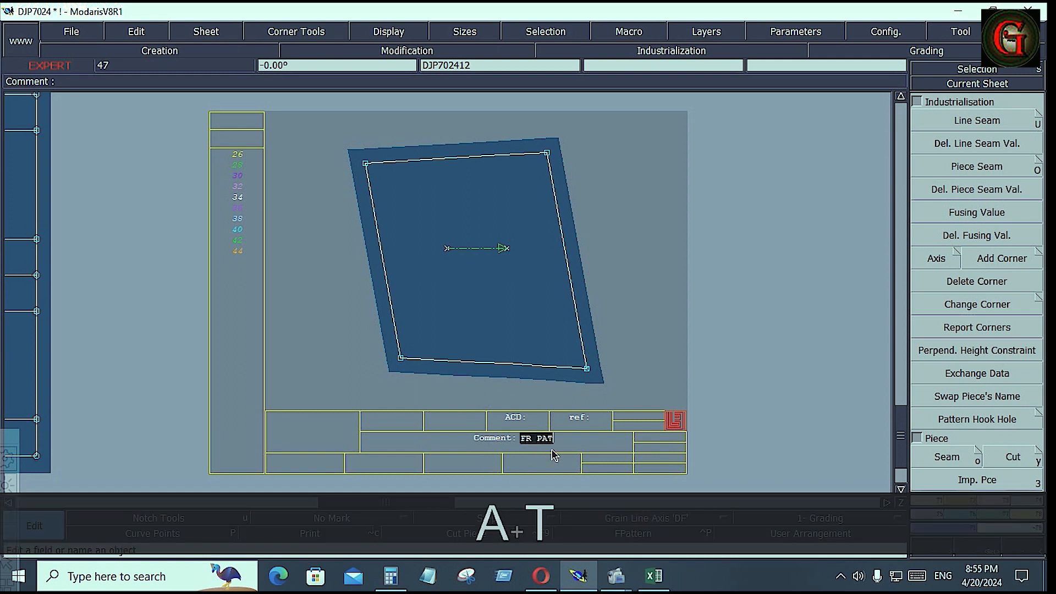
type("CH")
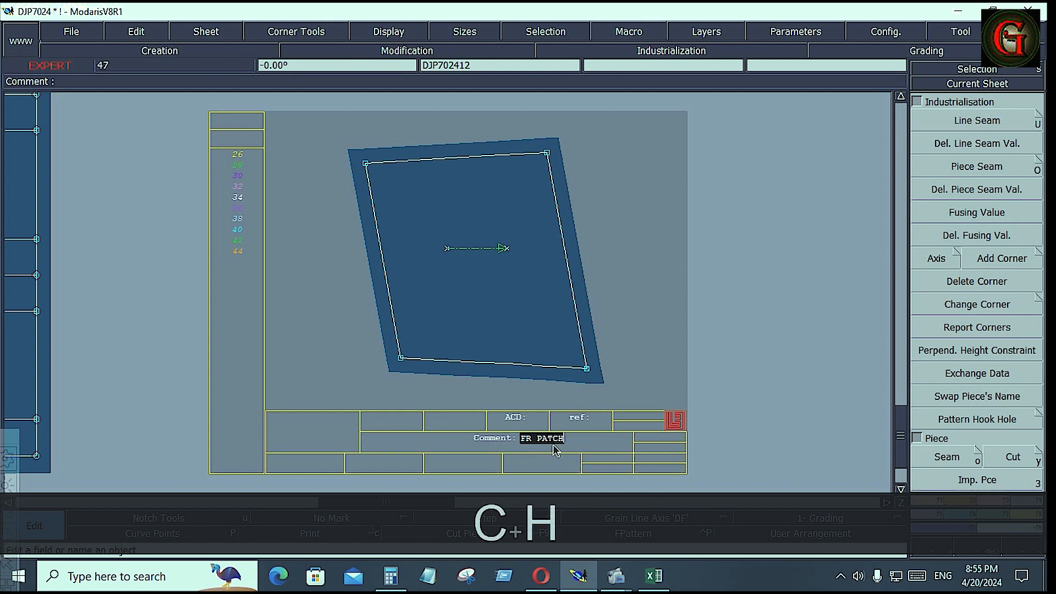
type(" 1X2")
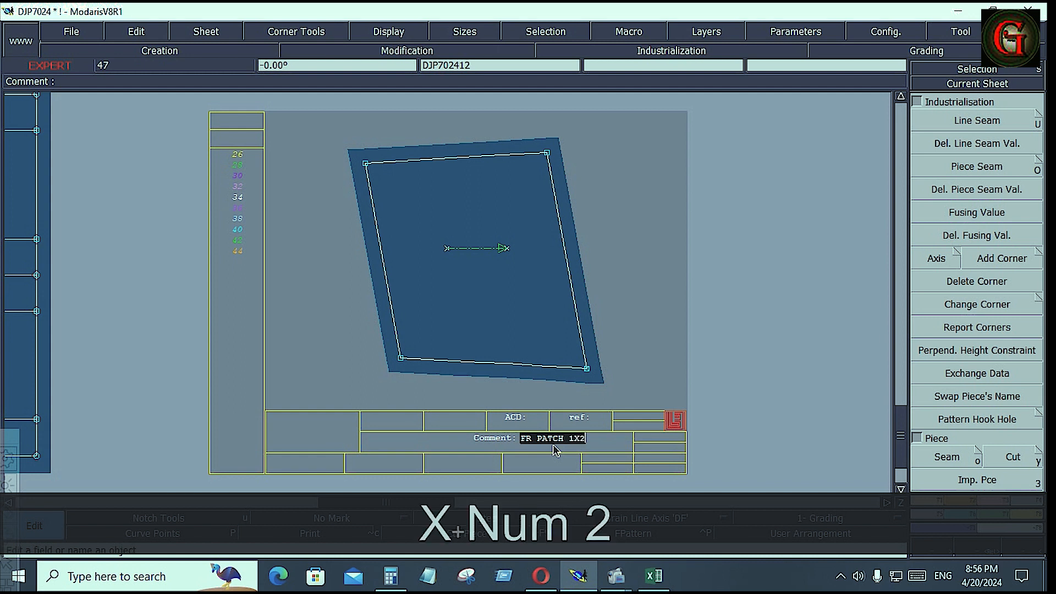
key("Return")
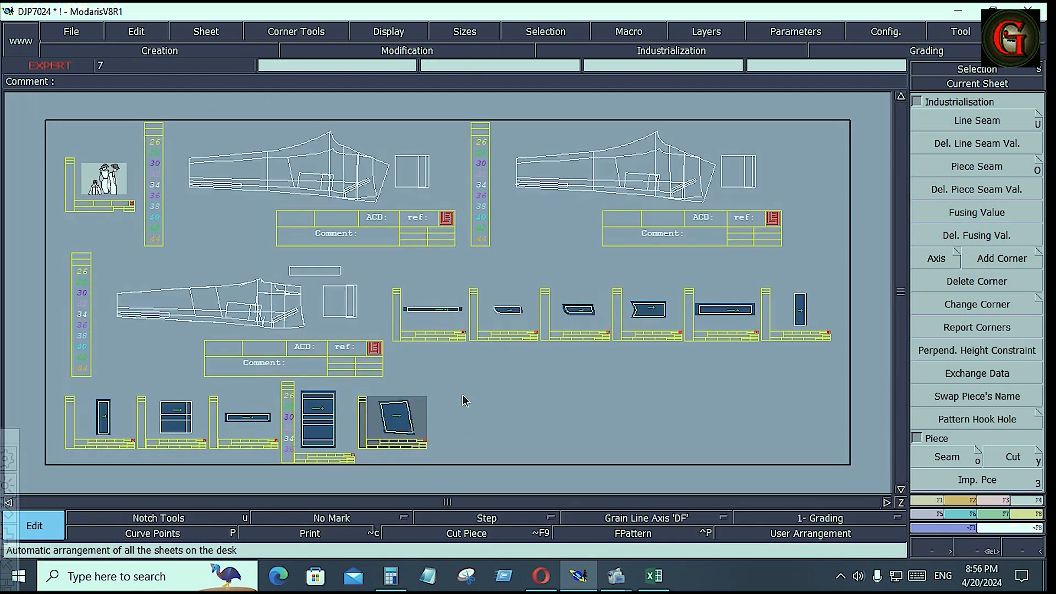
key("Return")
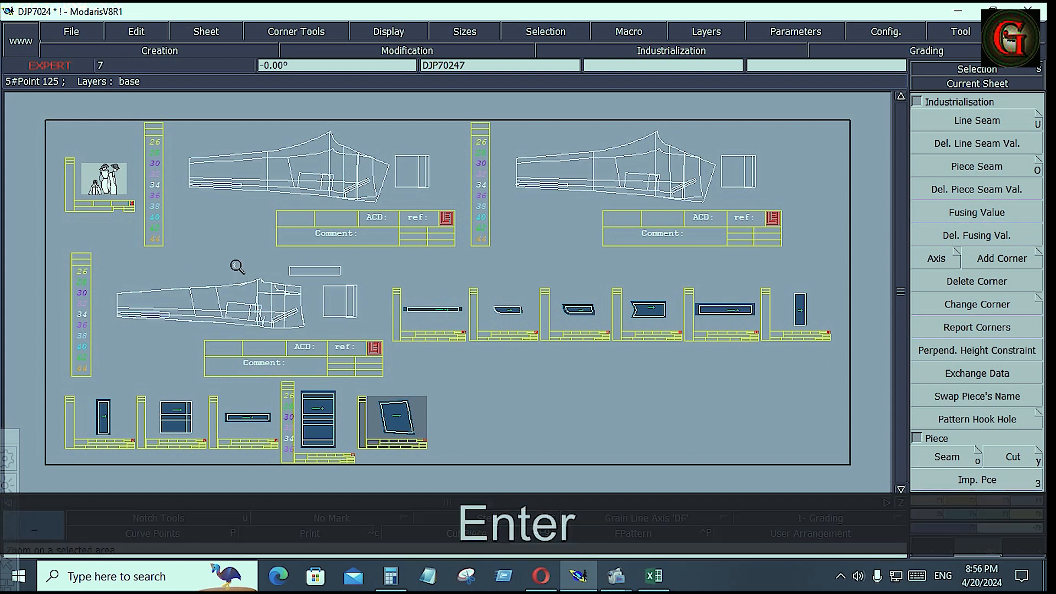
- Extract the lower half of the slanted double strip on the front pattern as a separate piece and rearrange all sheets
left_click_drag(235, 267, 309, 345)
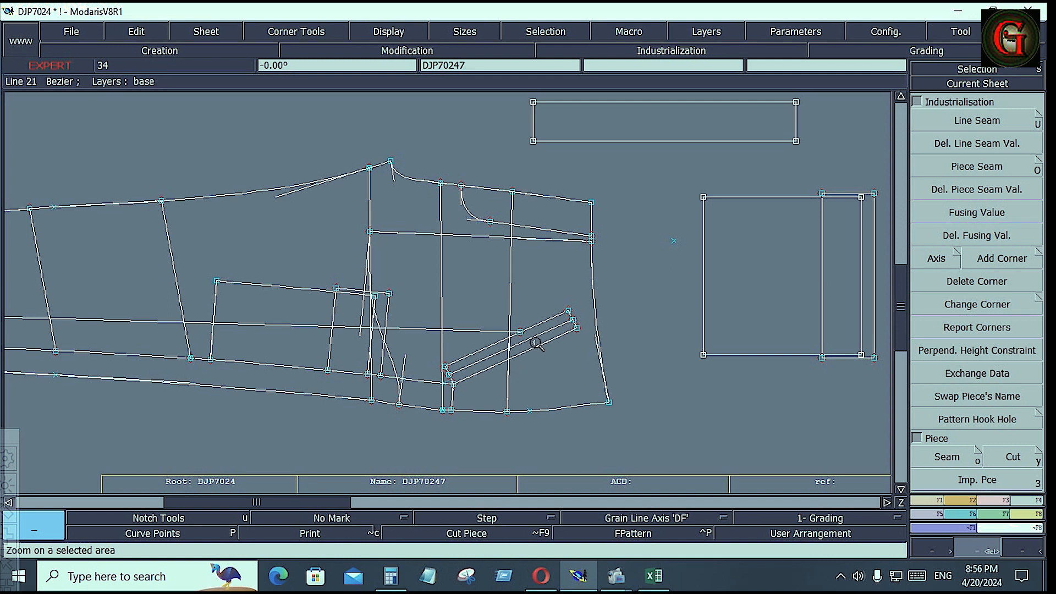
key("j")
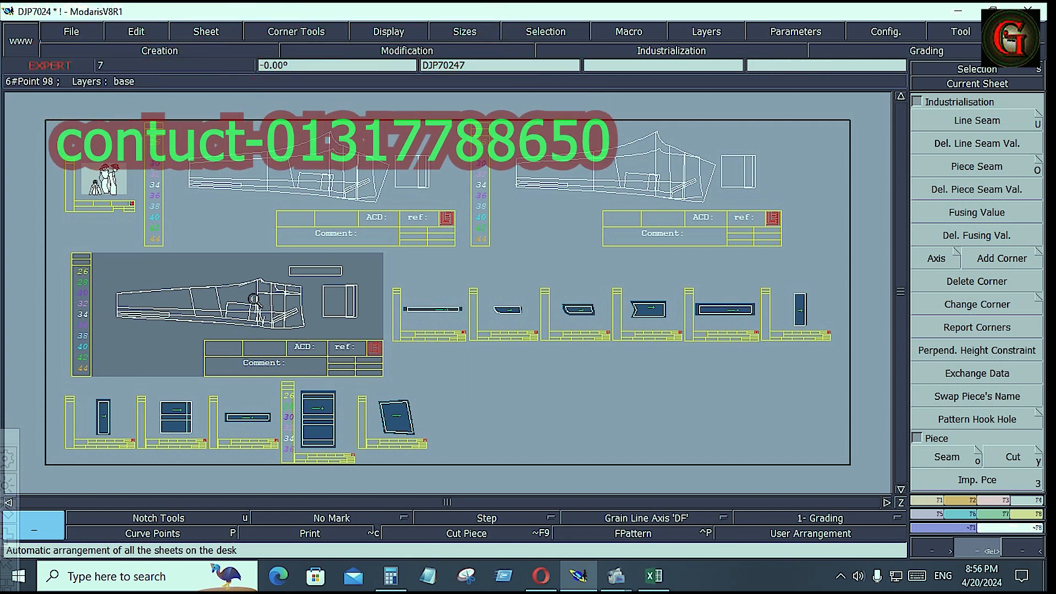
left_click(301, 332)
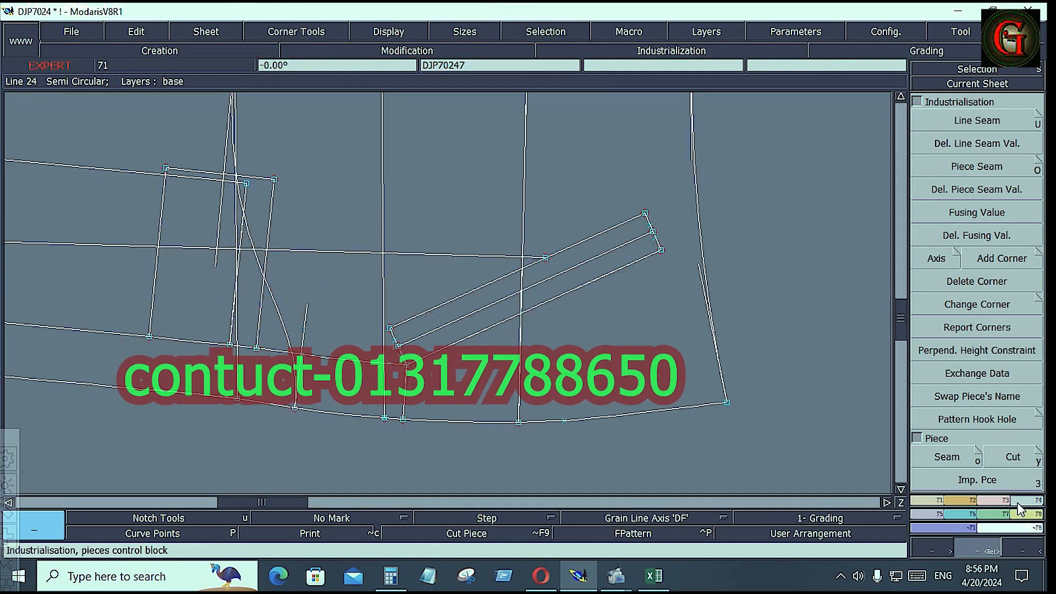
left_click(982, 479)
left_click(947, 457)
left_click(586, 279)
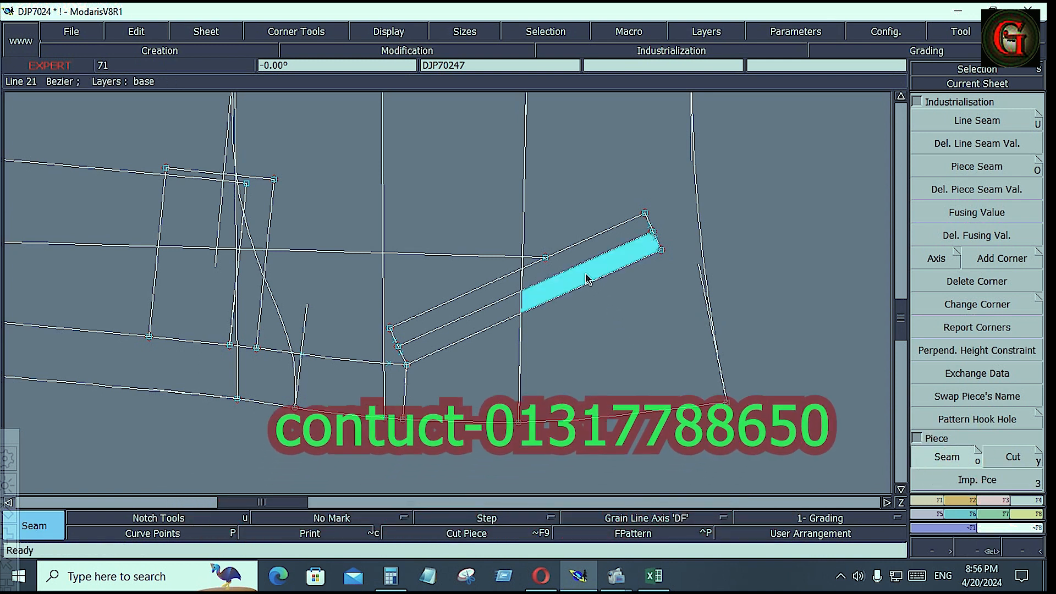
left_click(502, 306)
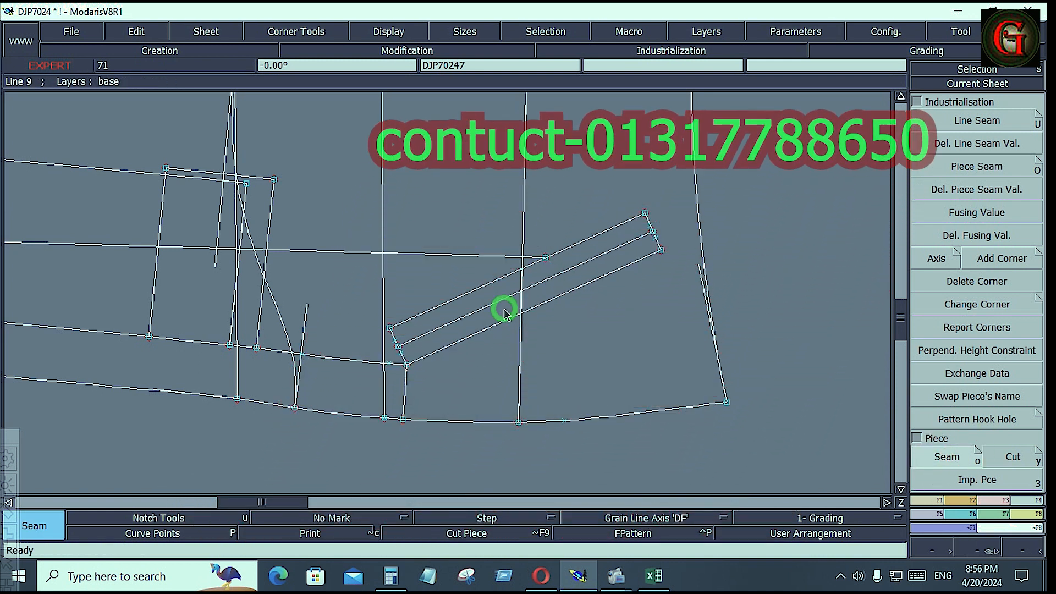
key("j")
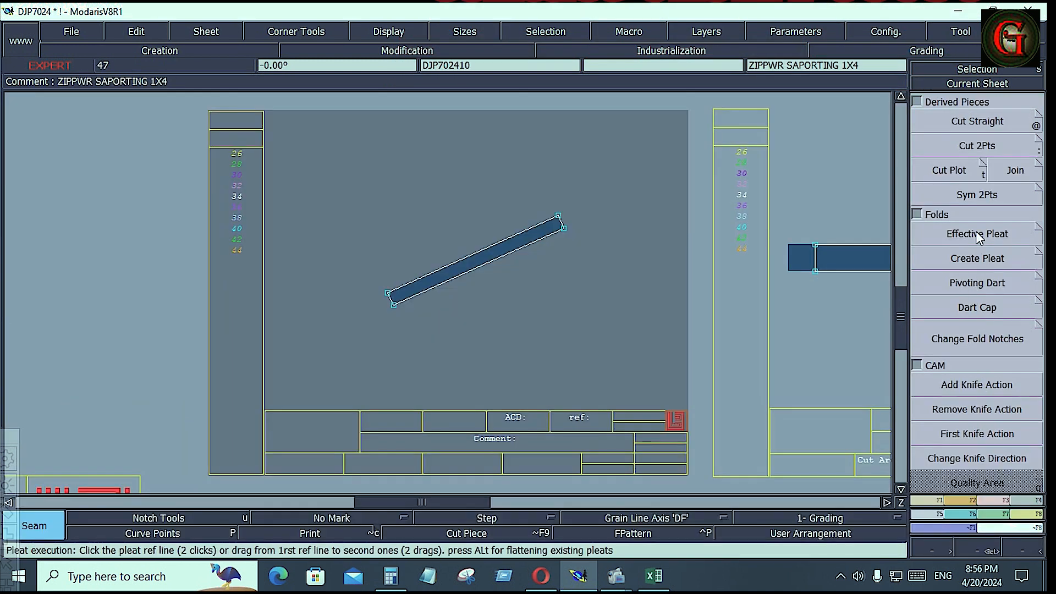
- Unfold the slanted strip with Sym 2Pts, using the two end points of its lower long edge as symmetry axis
left_click(976, 197)
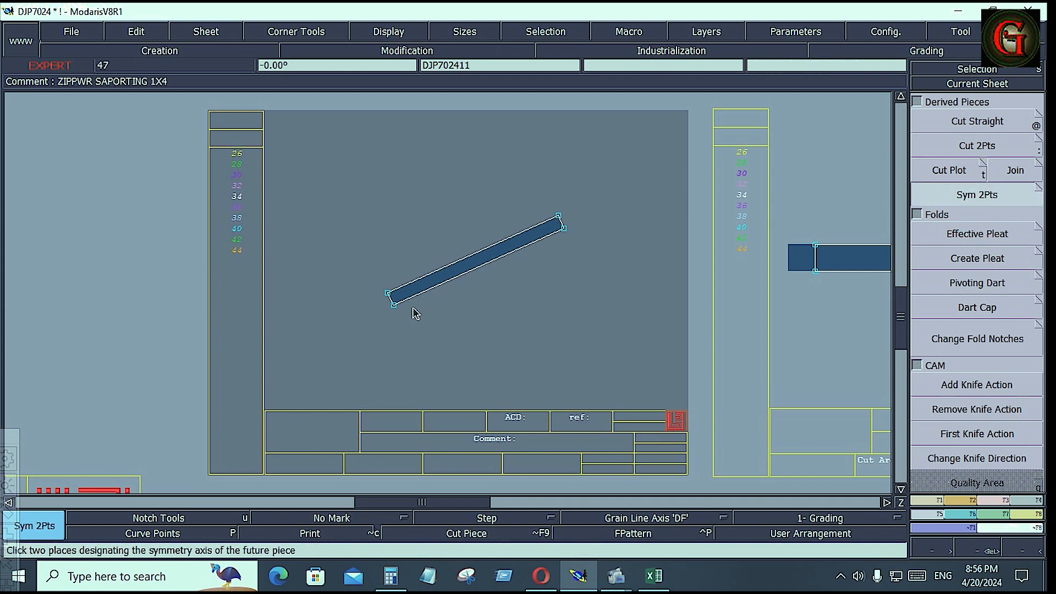
left_click(393, 303)
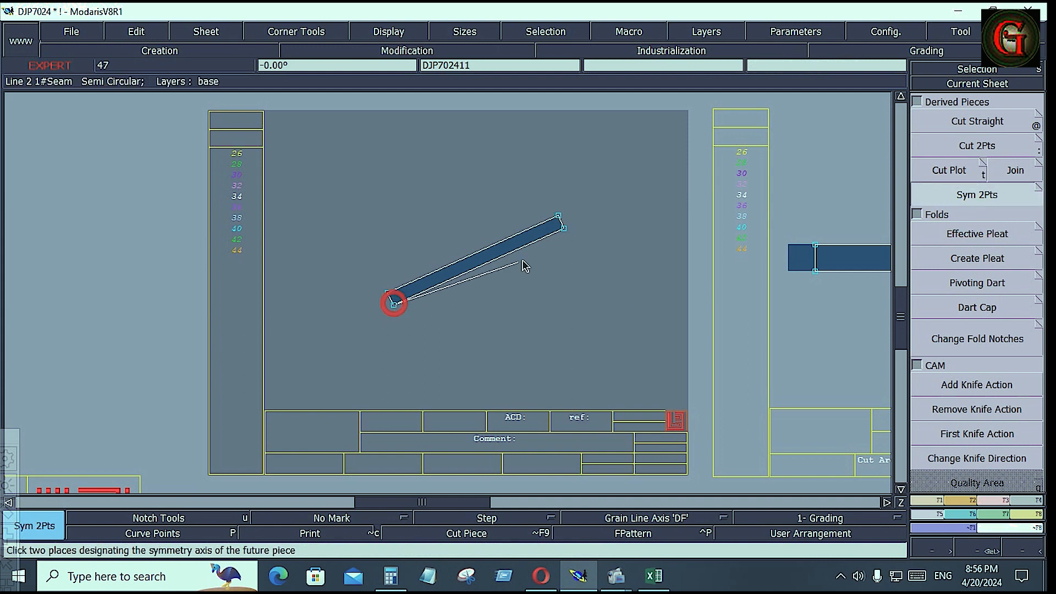
left_click(564, 229)
- Rotate the unfolded strip with Rotation 2pts so that its lower long edge becomes horizontal
left_click(963, 499)
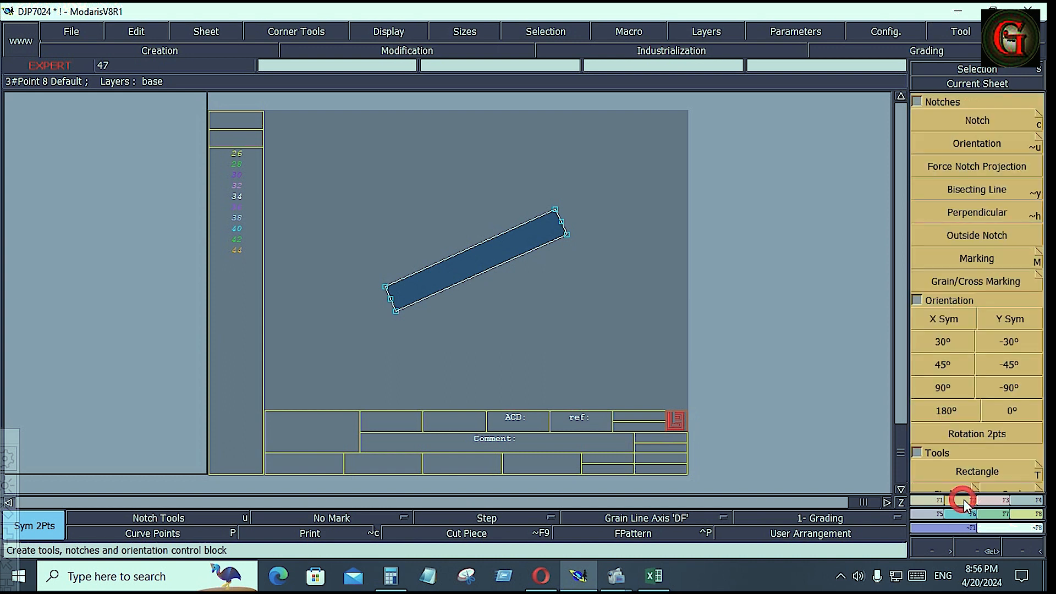
left_click(994, 434)
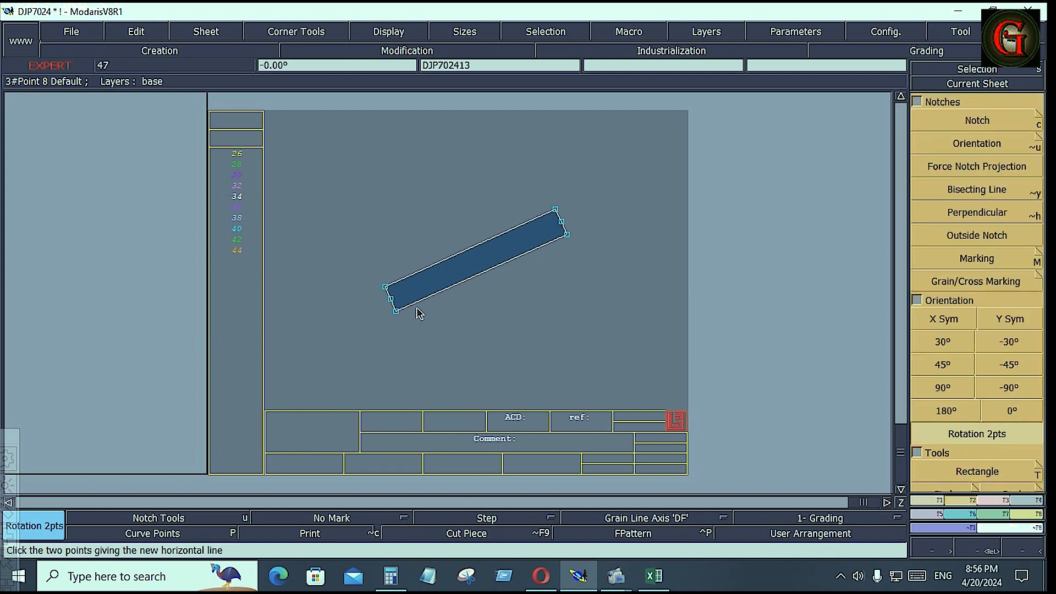
left_click(395, 310)
left_click(567, 235)
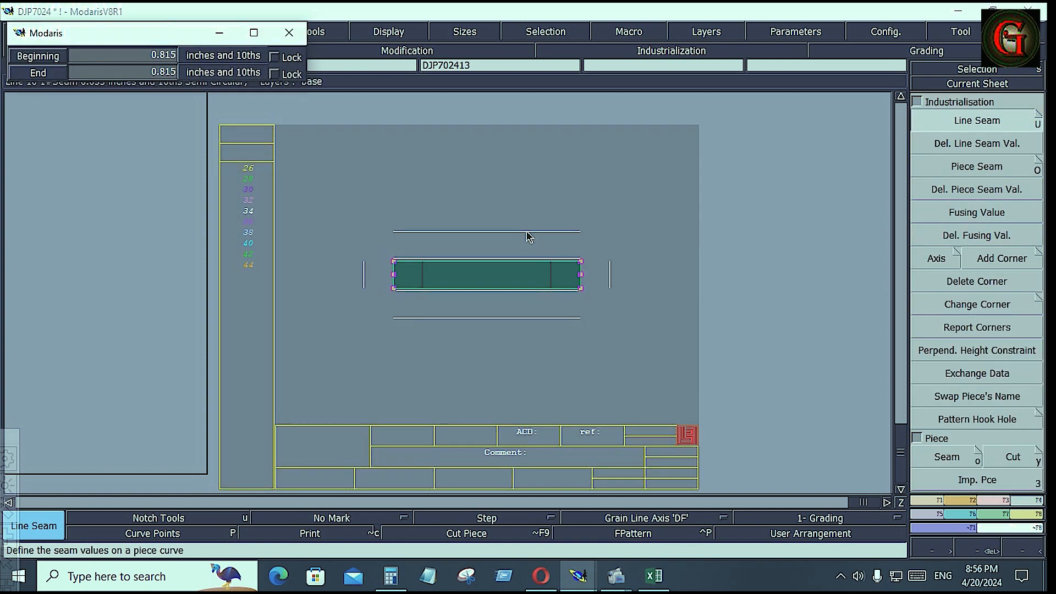
- Apply a seam allowance of 0.4 at the beginning and end of all edges of the unfolded strip
key("Down")
type(".4")
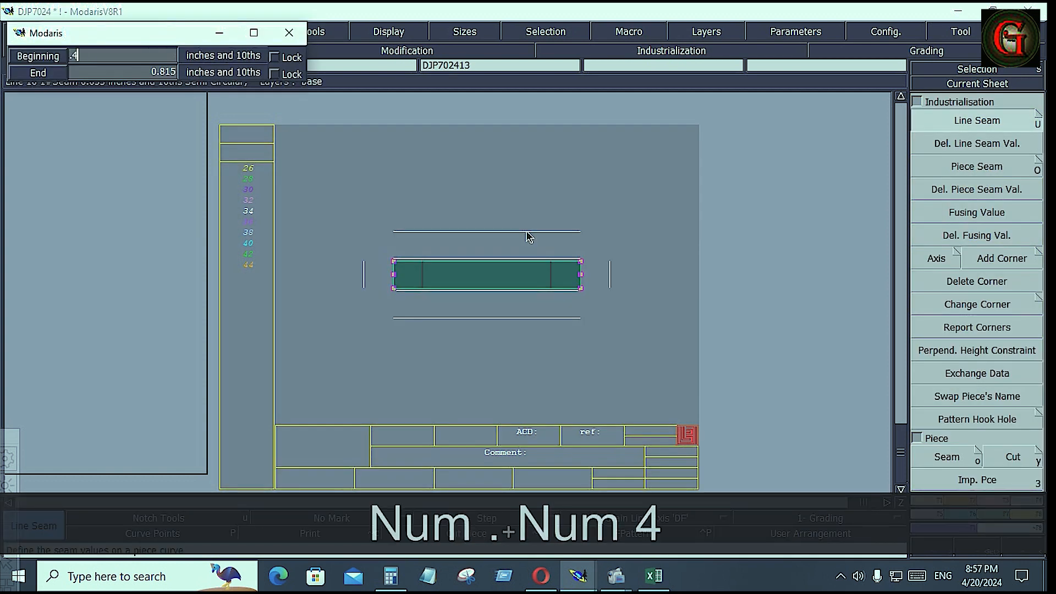
key("Down")
type(".4")
key("Down")
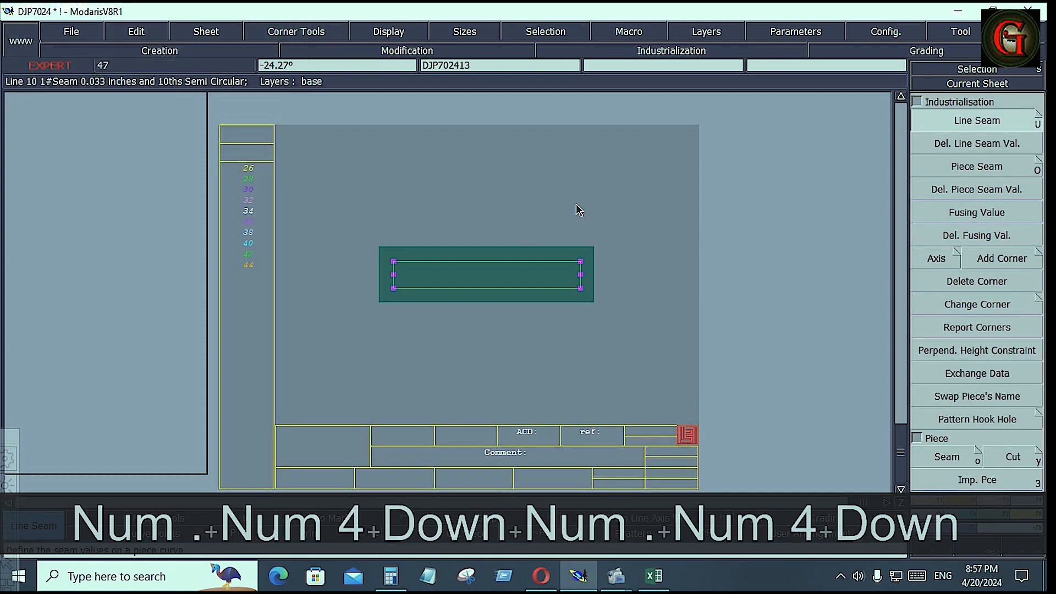
- Set the seam allowance of the strip's two short end edges to 0.75
left_click_drag(560, 208, 624, 325)
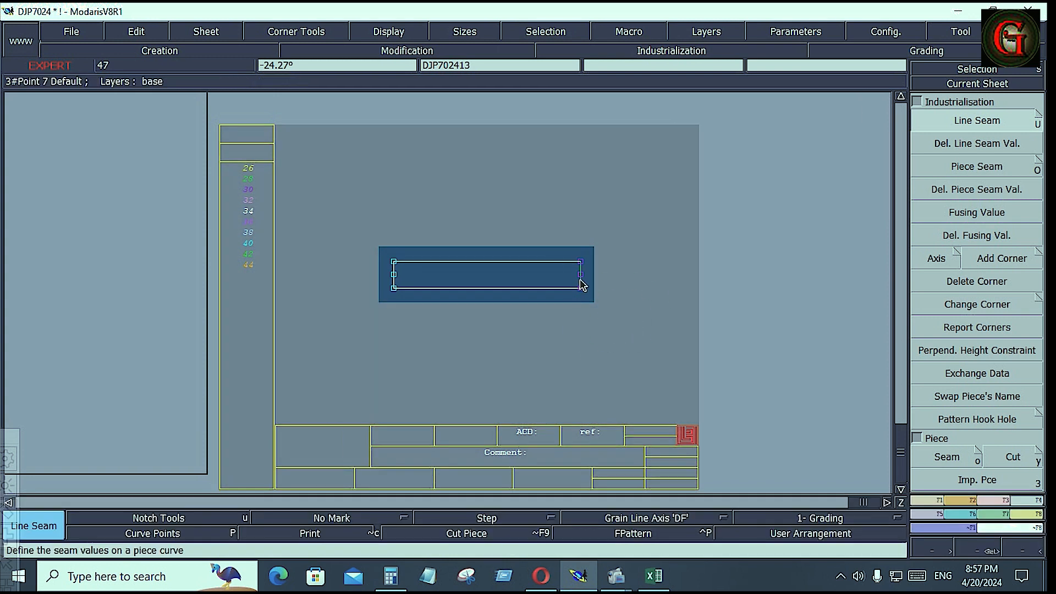
left_click(611, 285)
key("Down")
type(".7")
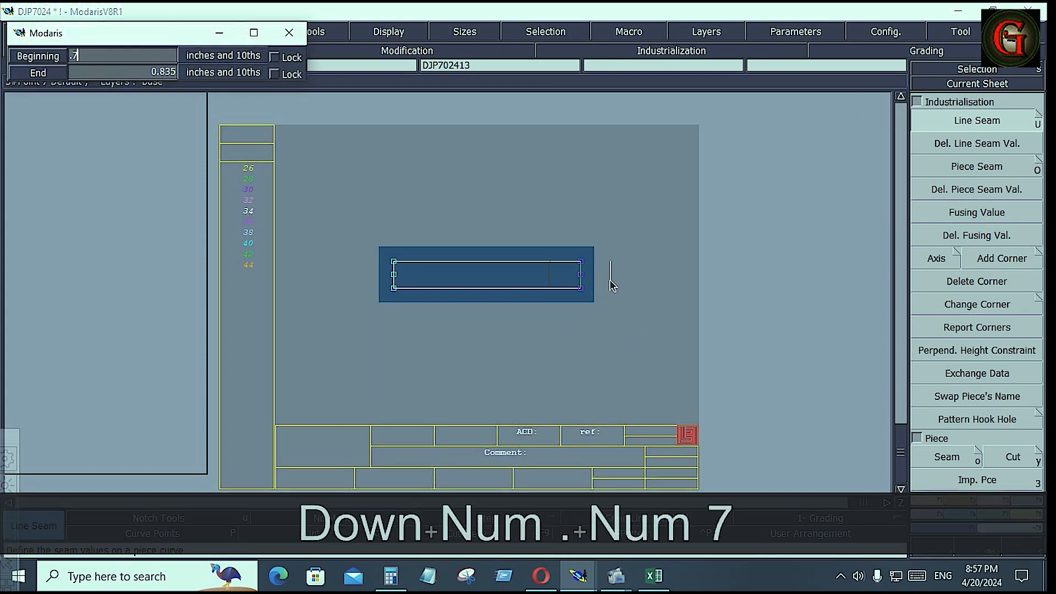
type("5")
key("Down")
type(".")
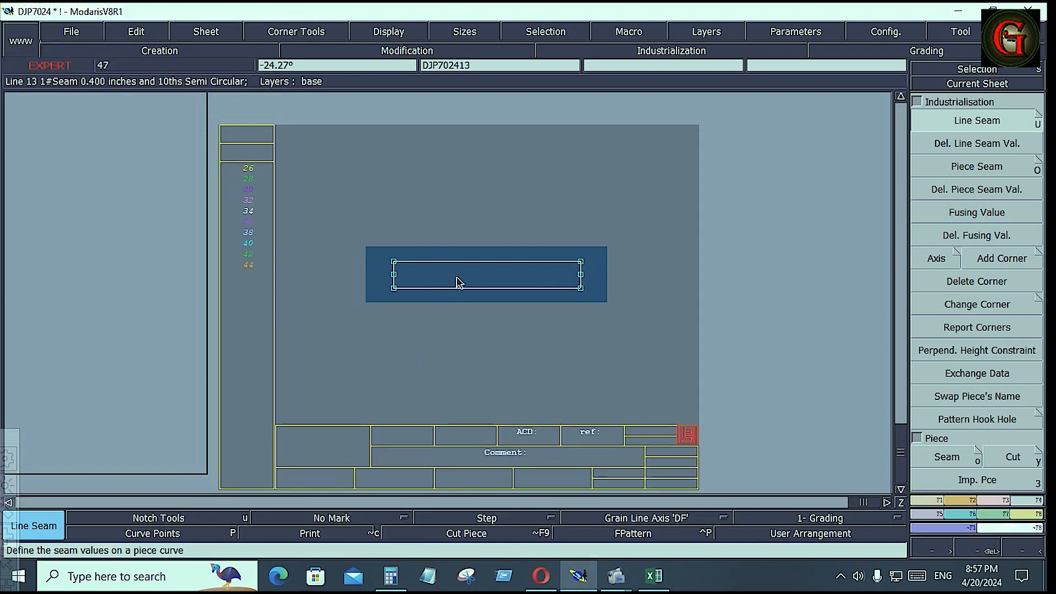
- Set the strip sheet's comment to SLUISH PKT BONE 1X4
key("e")
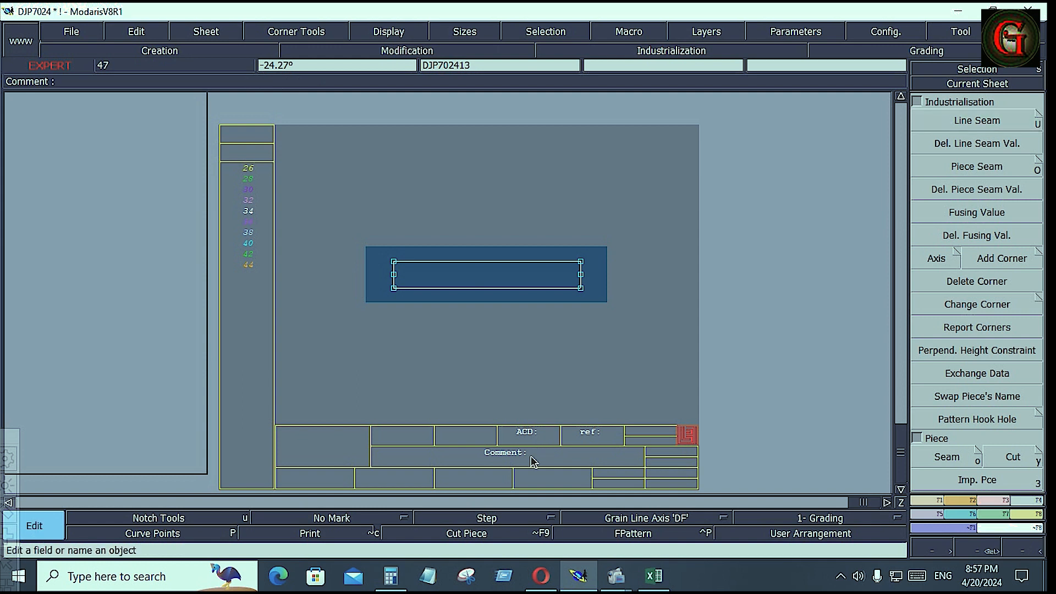
left_click(530, 459)
type("SLUISH")
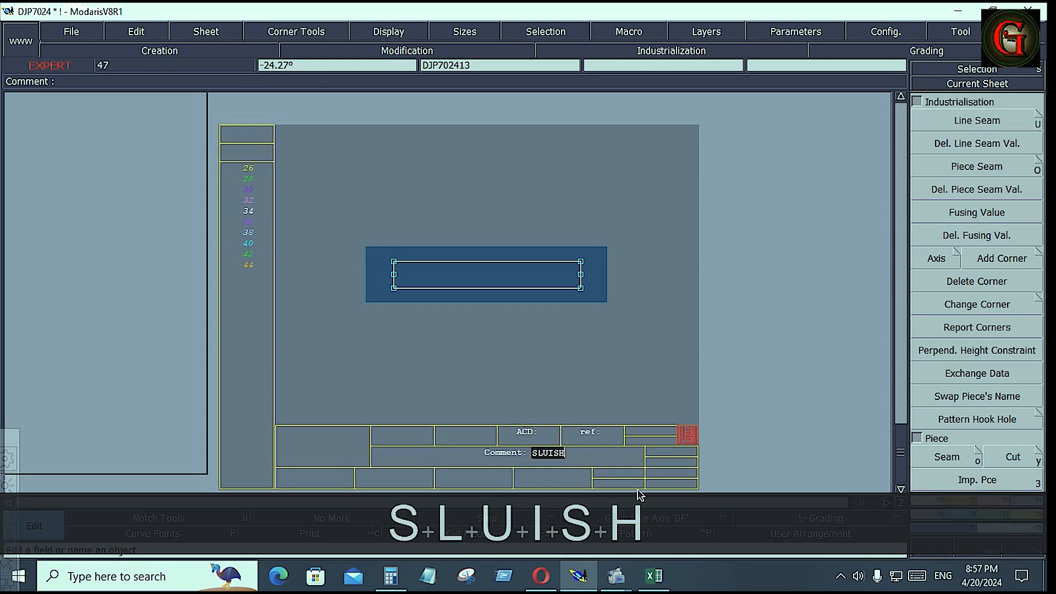
type(" PK")
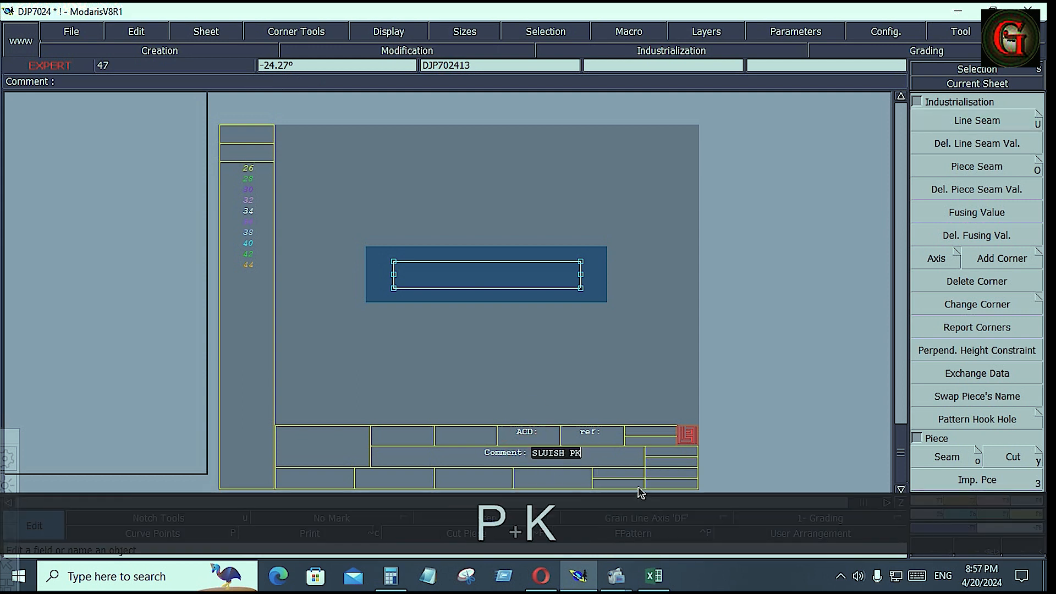
type("T ")
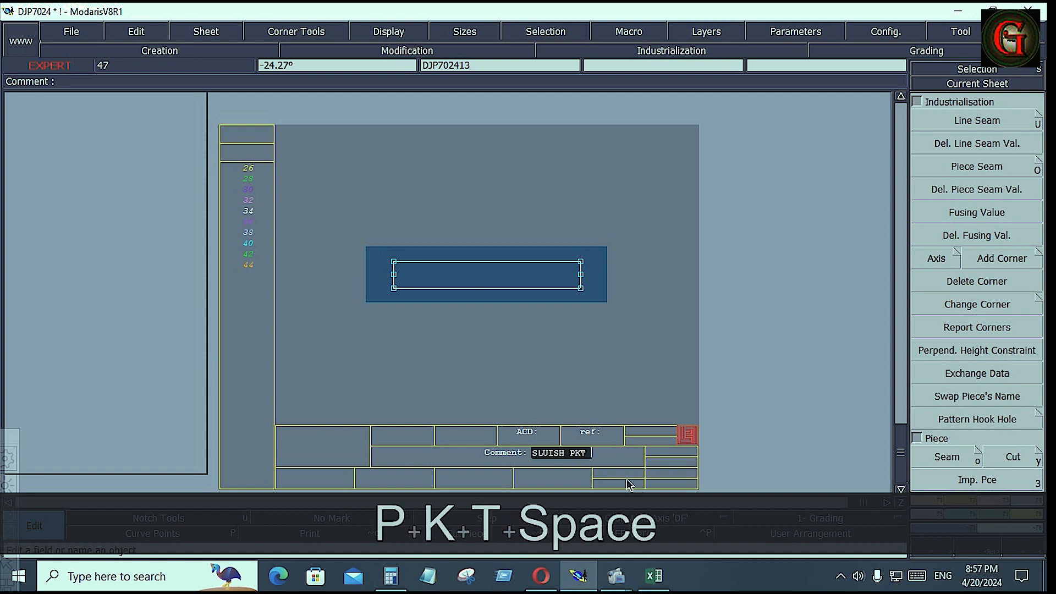
type("BON")
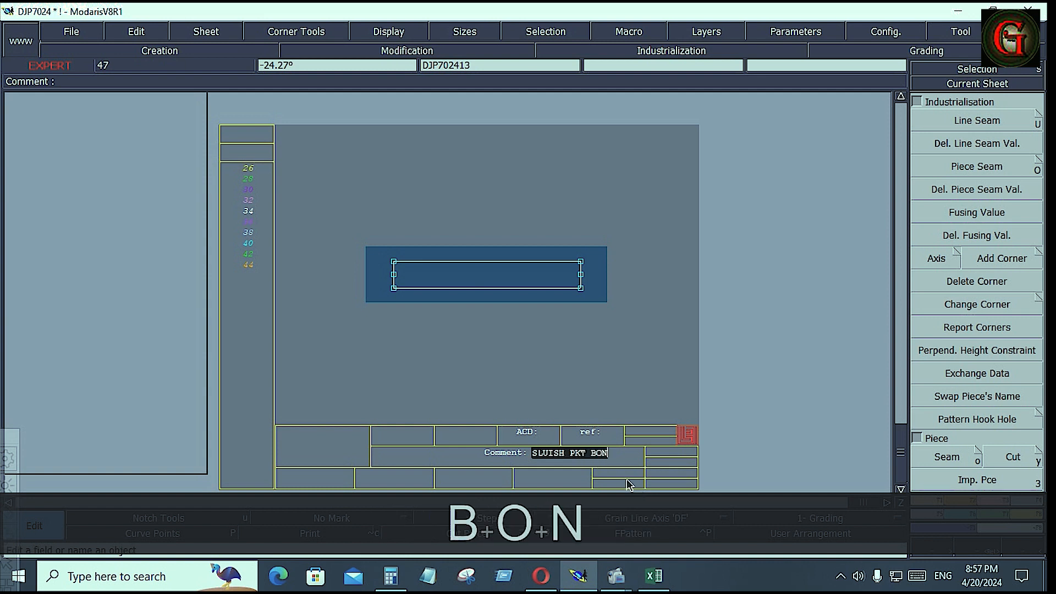
type("E ")
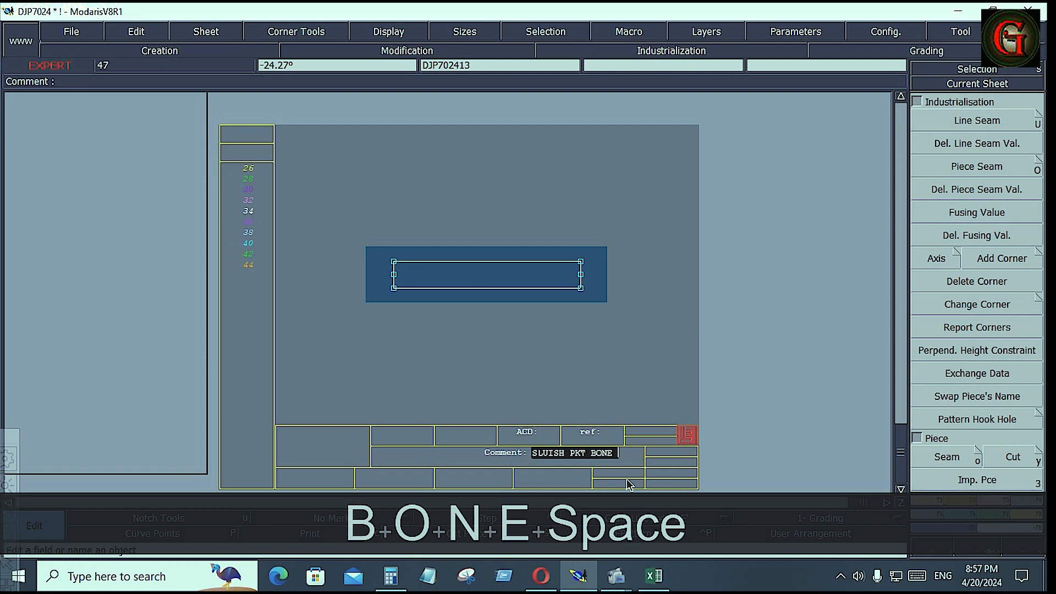
type("1X4")
key("Return")
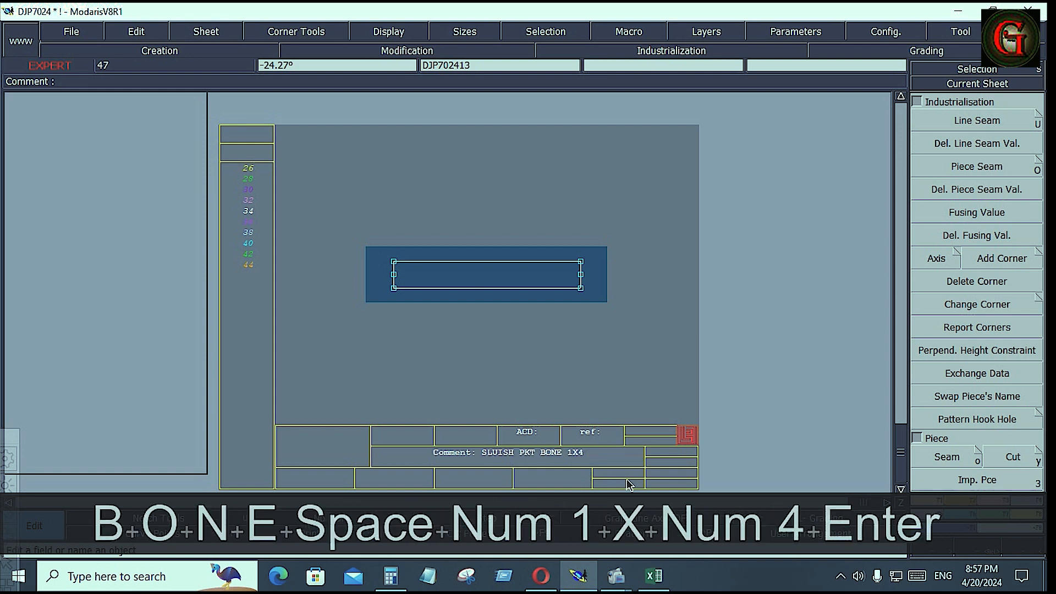
- Add a horizontal DF grain line axis inside the strip and rearrange all sheets
right_click(660, 516)
left_click(657, 459)
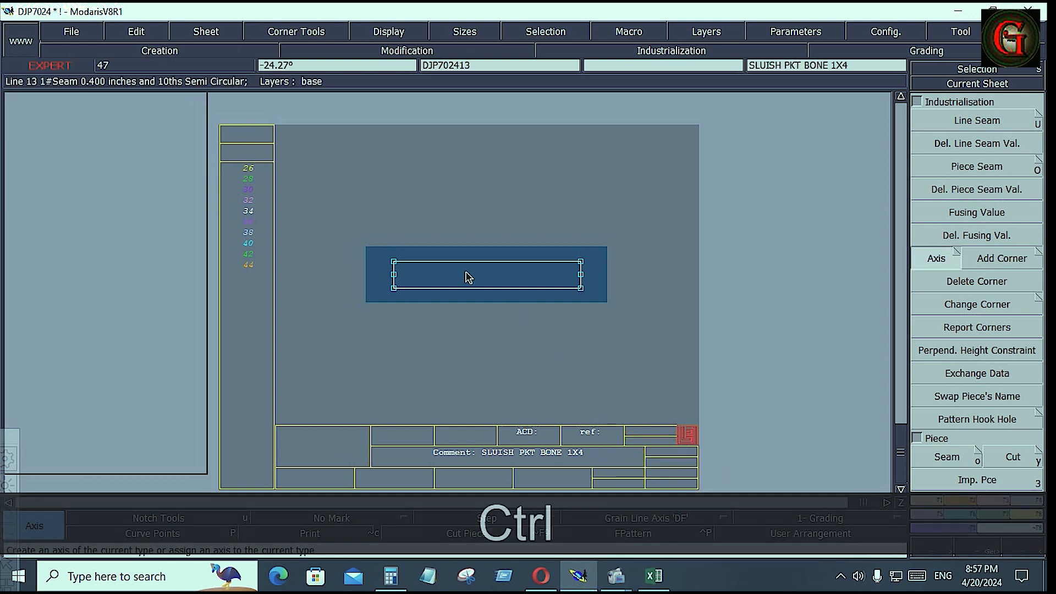
left_click(460, 270, "ctrl")
left_click(503, 279, "ctrl")
key("j")
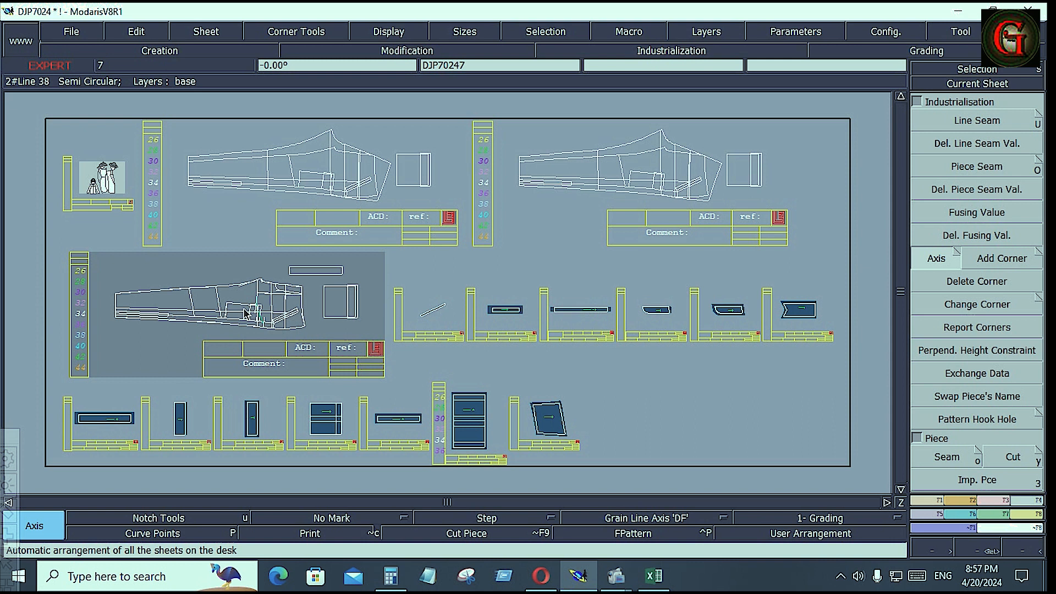
- Extract the front panel from the front pattern with Seam, filling its regions from waist to hem up to the inner side line, and rearrange all sheets
key("Return")
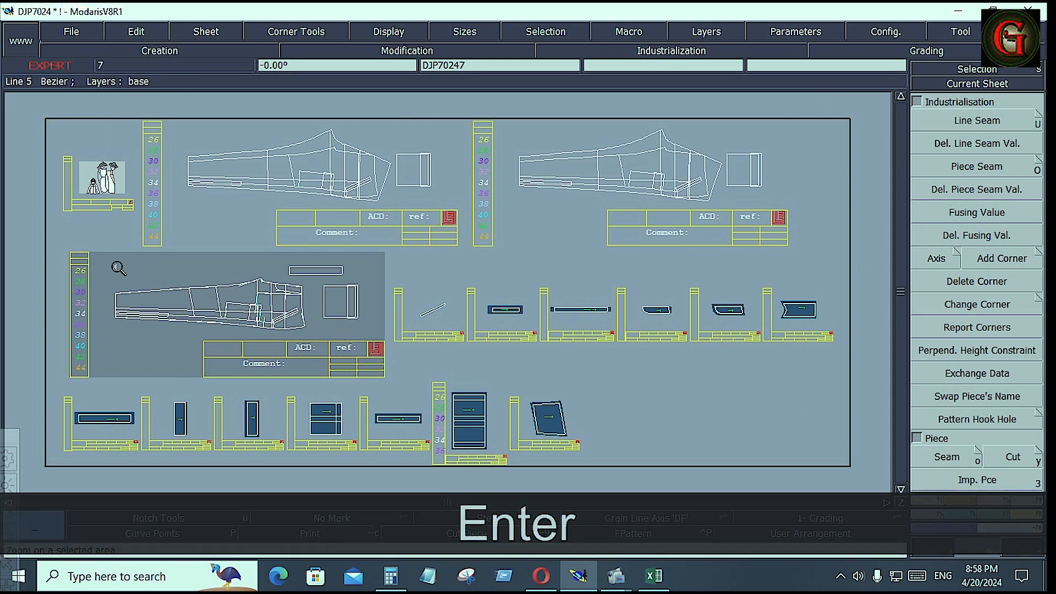
left_click(359, 335)
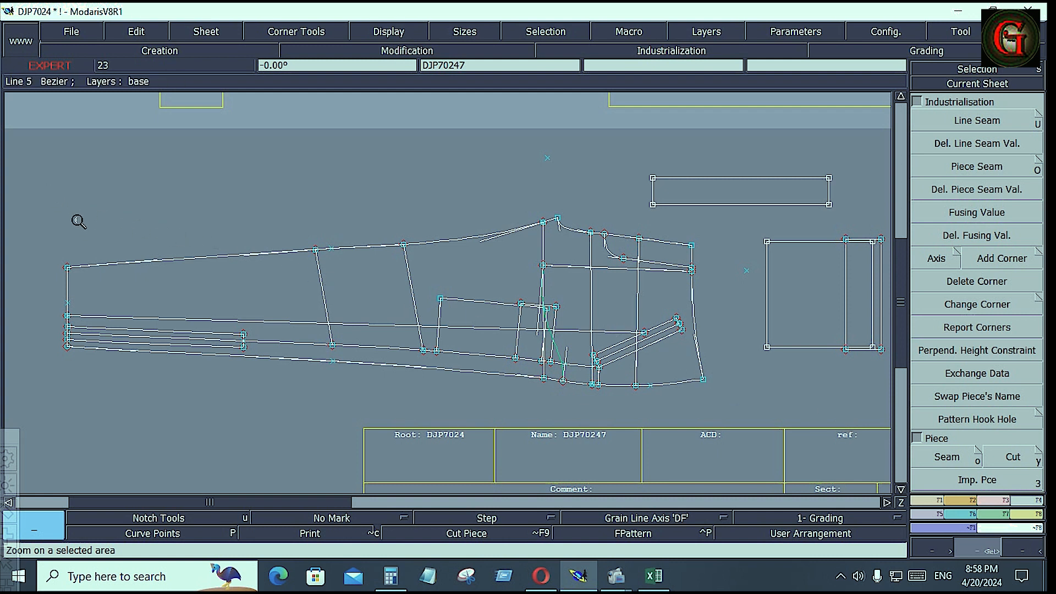
left_click_drag(49, 191, 716, 424)
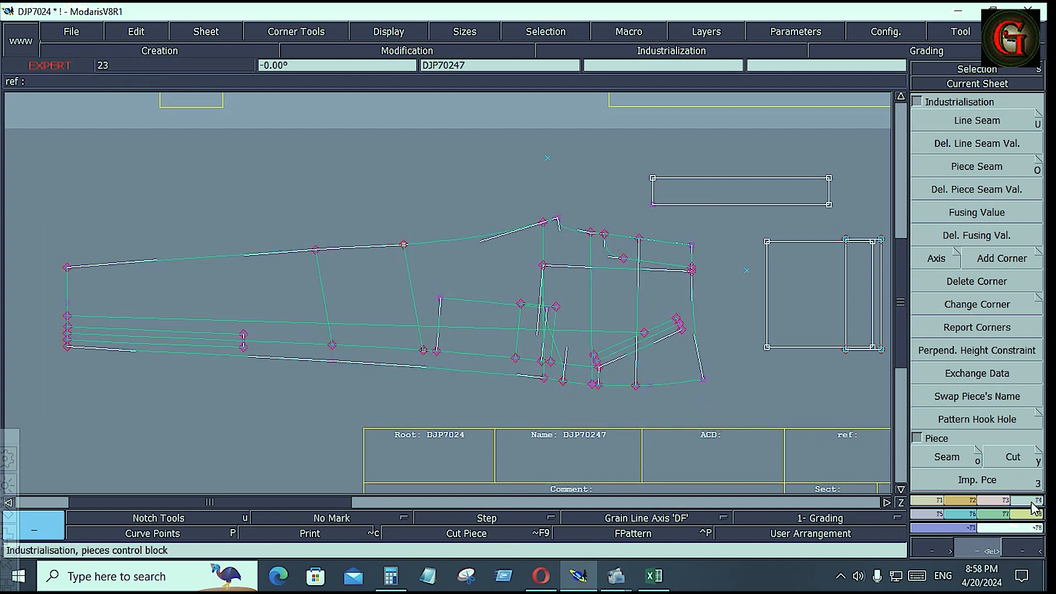
left_click(946, 457)
left_click(683, 373)
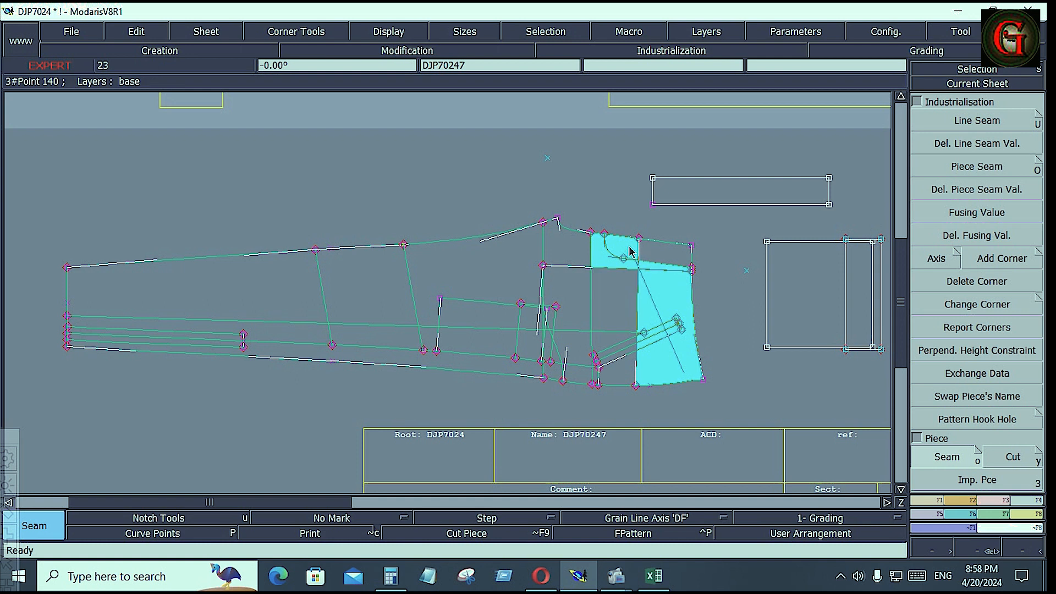
left_click(629, 248)
left_click(663, 248)
left_click(580, 336)
left_click(621, 378)
left_click(585, 236)
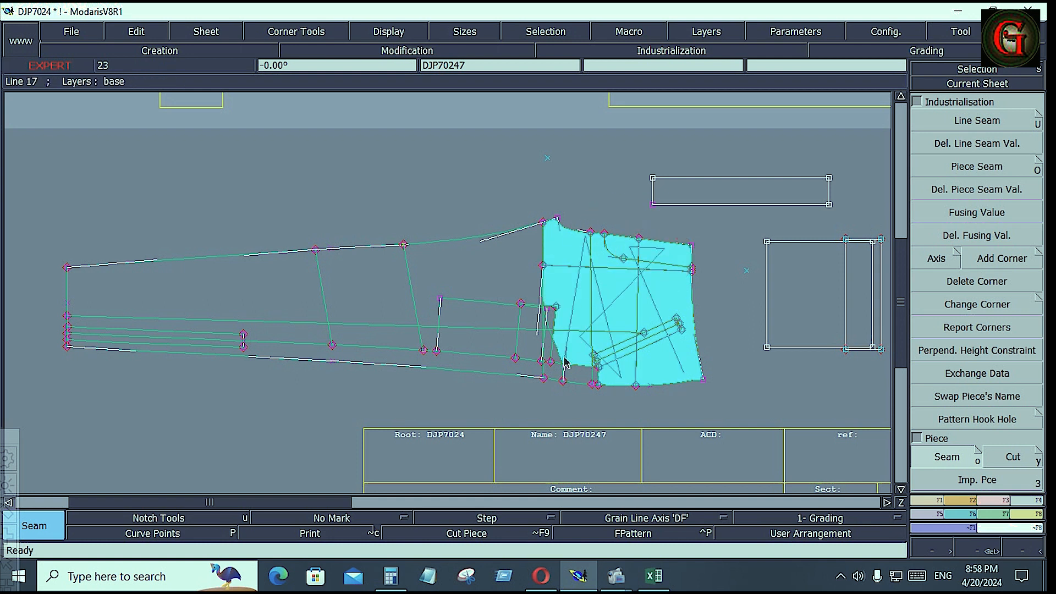
left_click(567, 375)
left_click(621, 384)
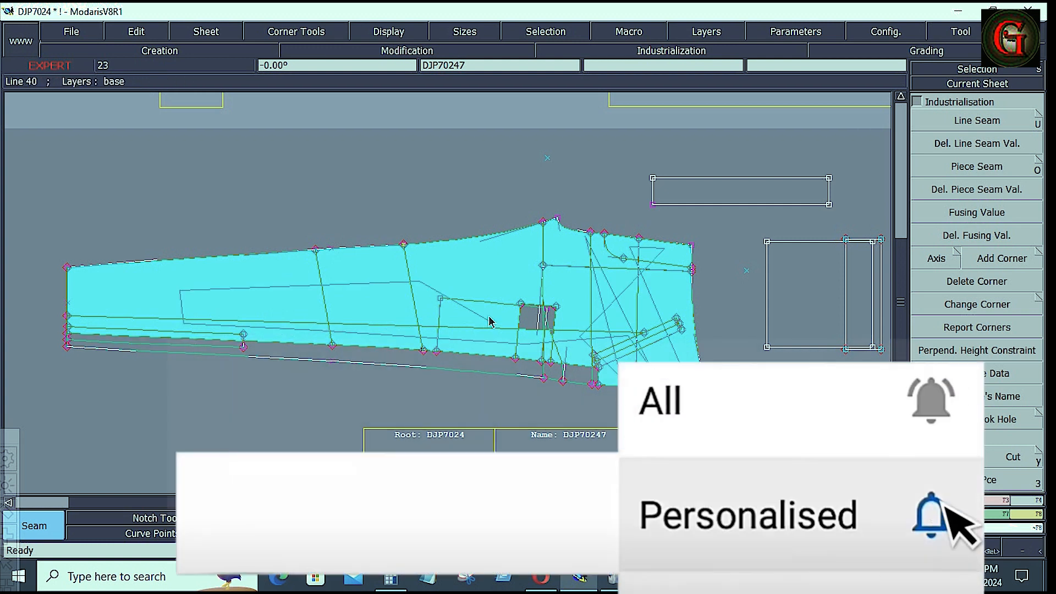
left_click(569, 310)
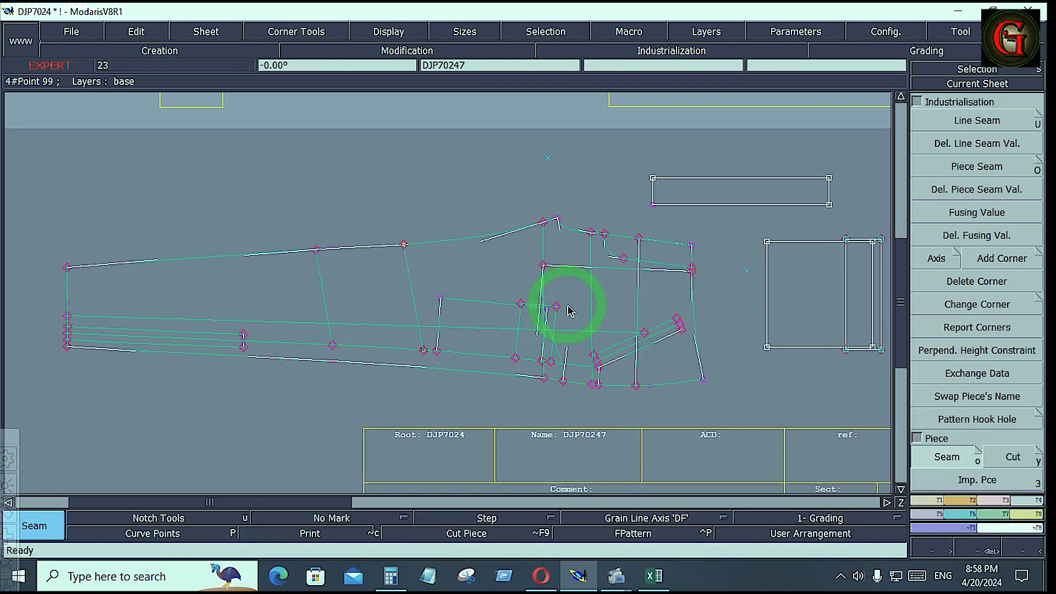
key("j")
- Extract the front panel again from its new sheet with Seam and delete the first extracted front sheet
left_click(513, 279)
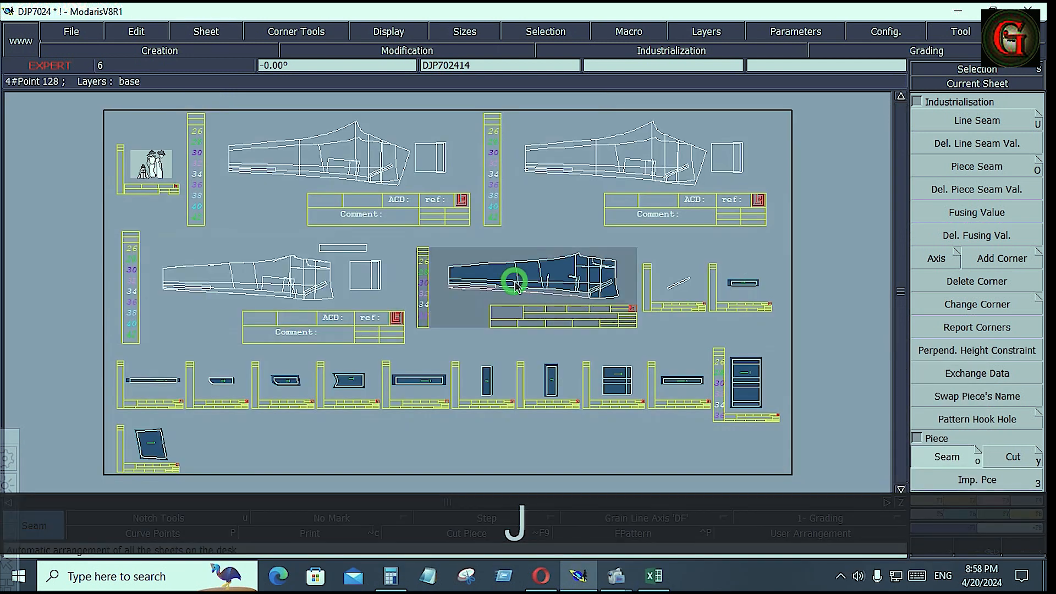
key("Home")
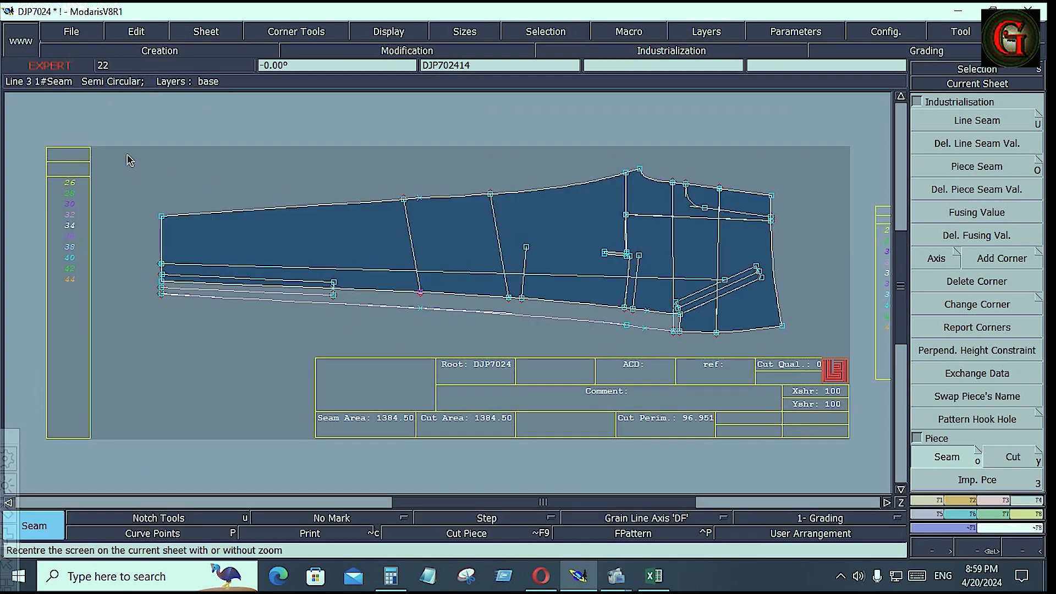
left_click_drag(127, 155, 835, 355)
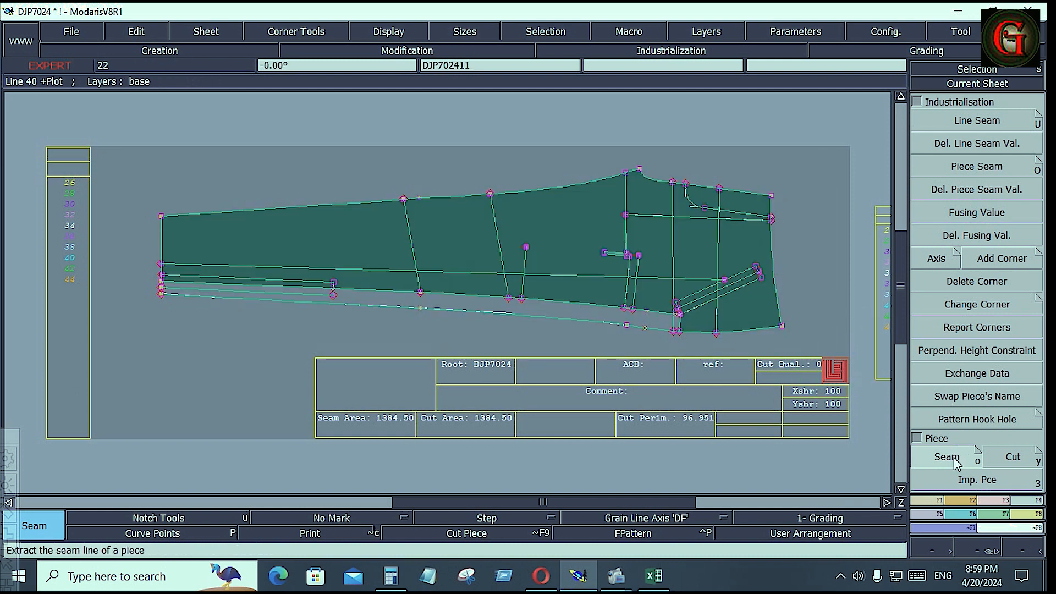
left_click(955, 464)
left_click(290, 260)
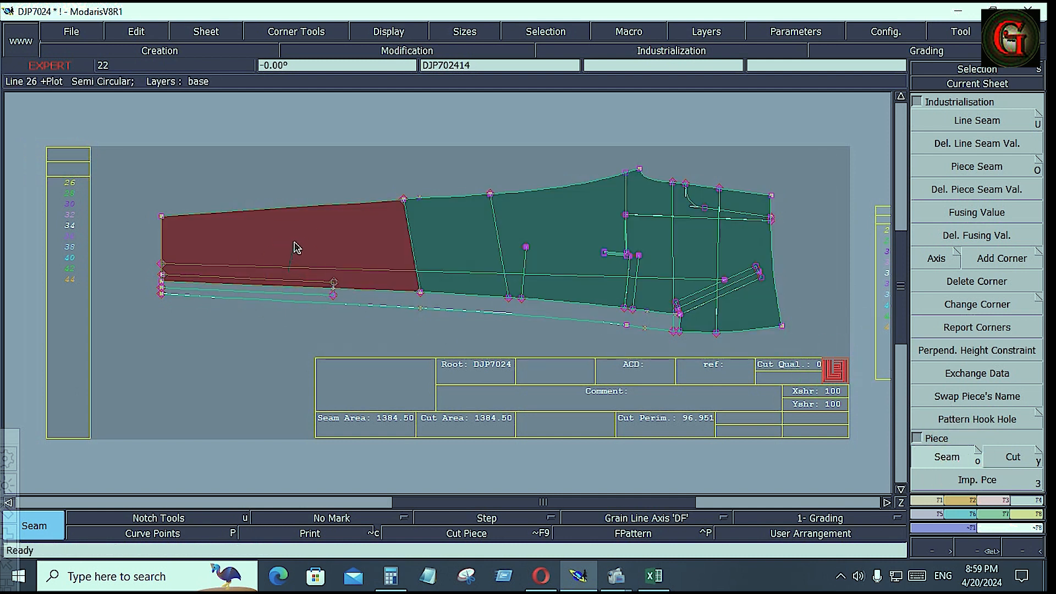
right_click(611, 259)
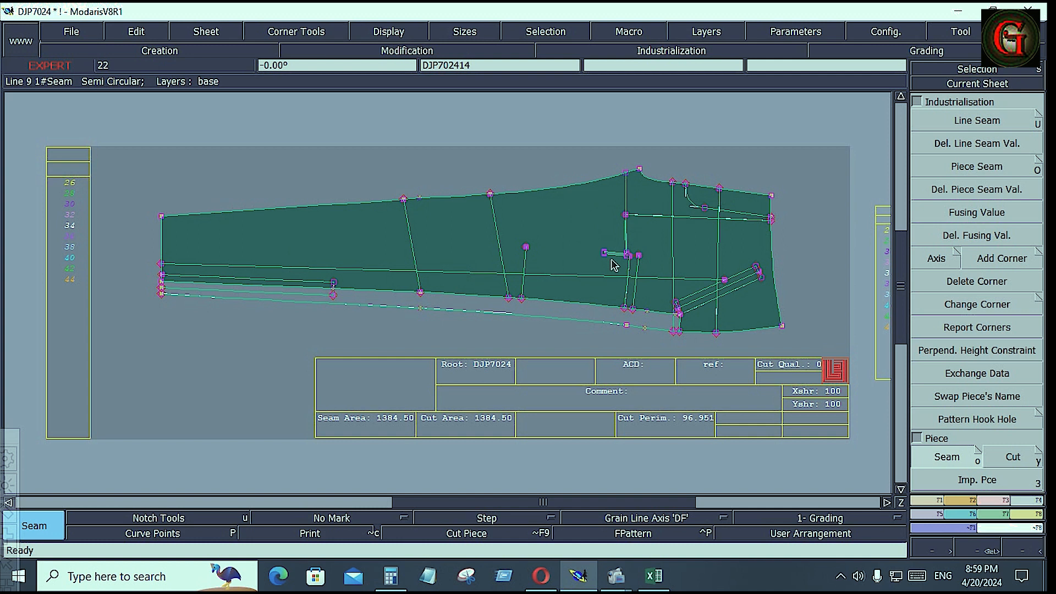
key("j")
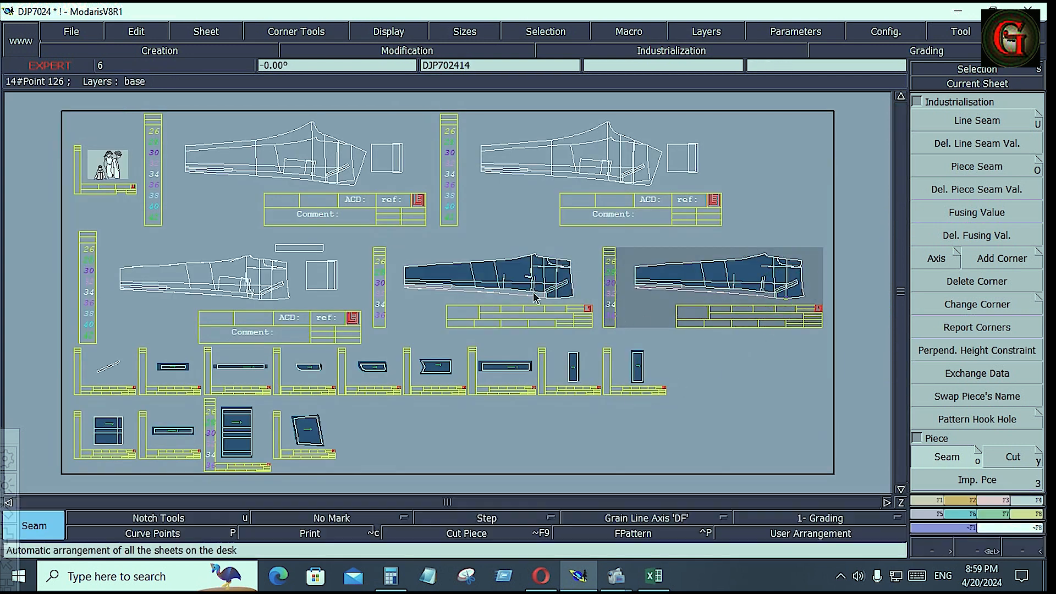
key("shift+z")
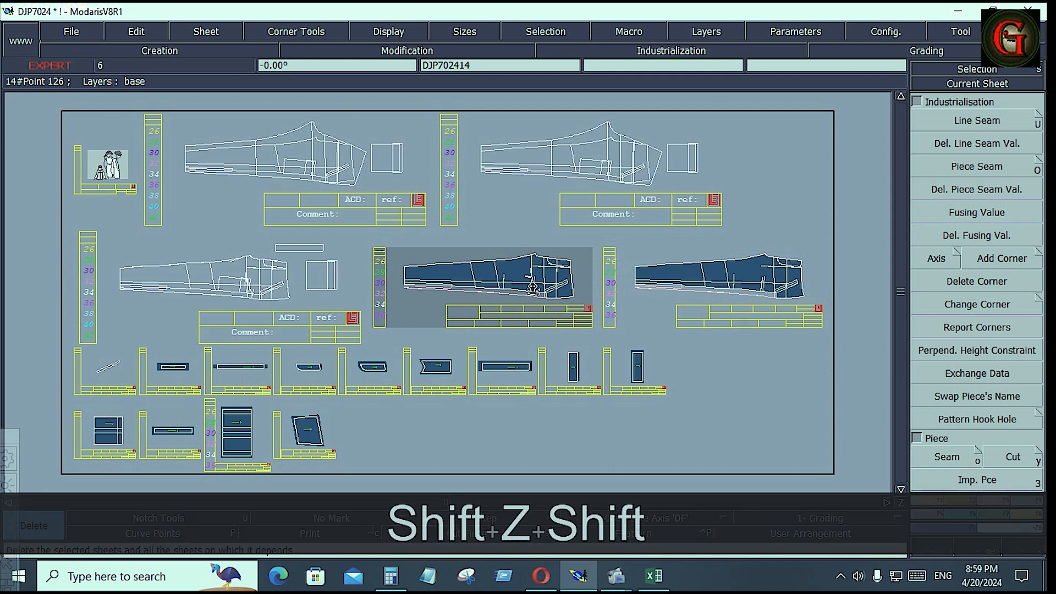
left_click(532, 289)
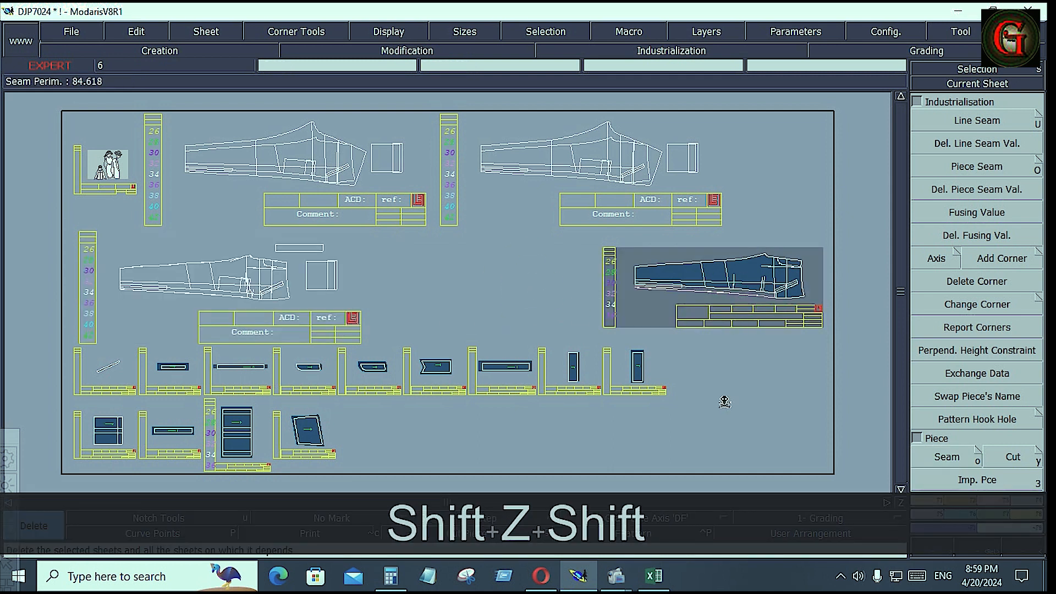
- Delete the long outer side curve and the short parallel line near the hem that lie outside the front panel's filled area
key("Home")
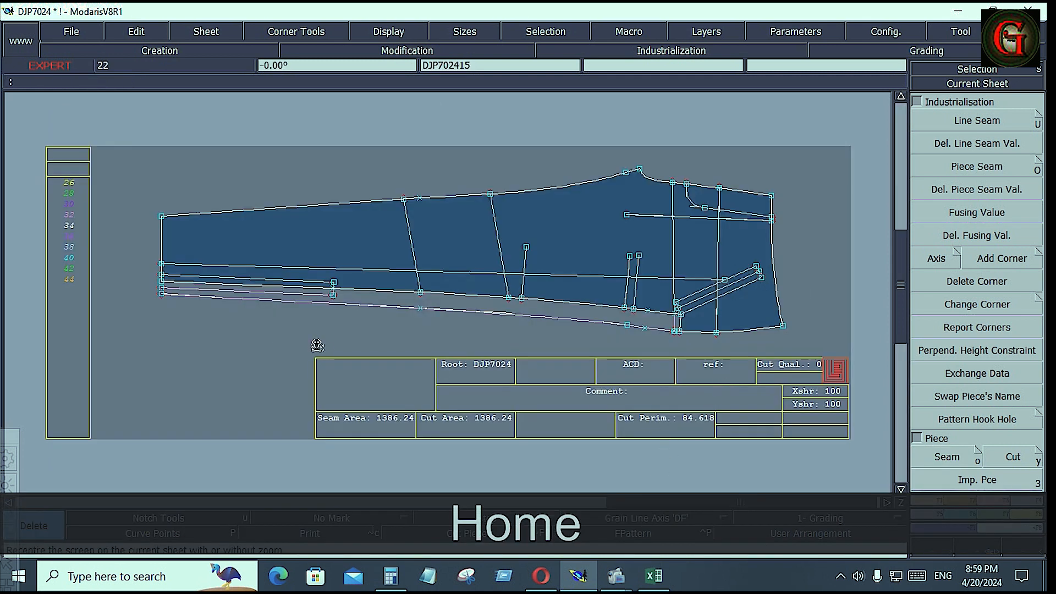
key("Delete")
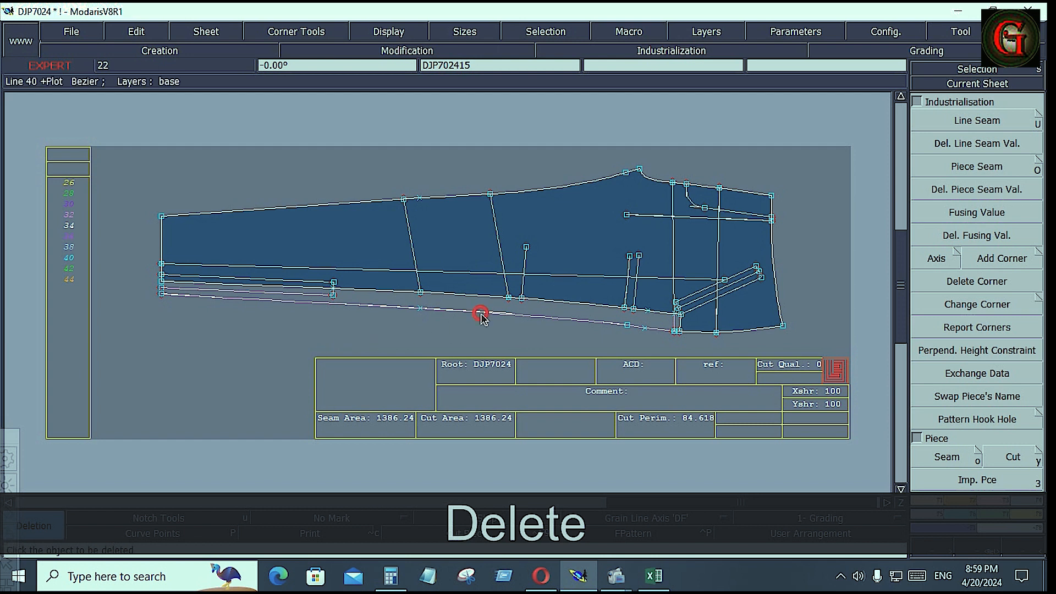
left_click(576, 320)
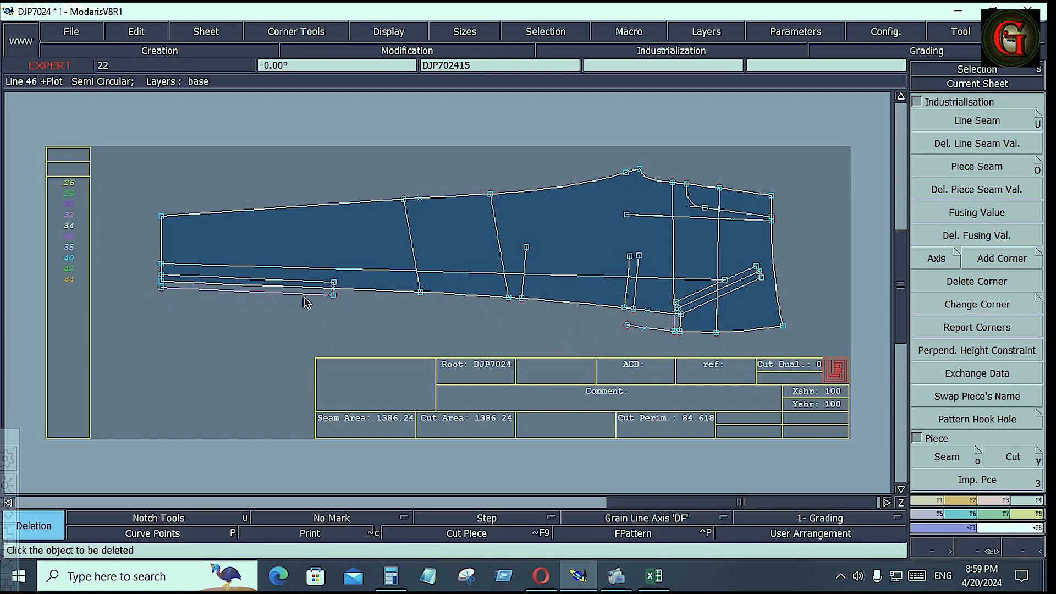
left_click(306, 296)
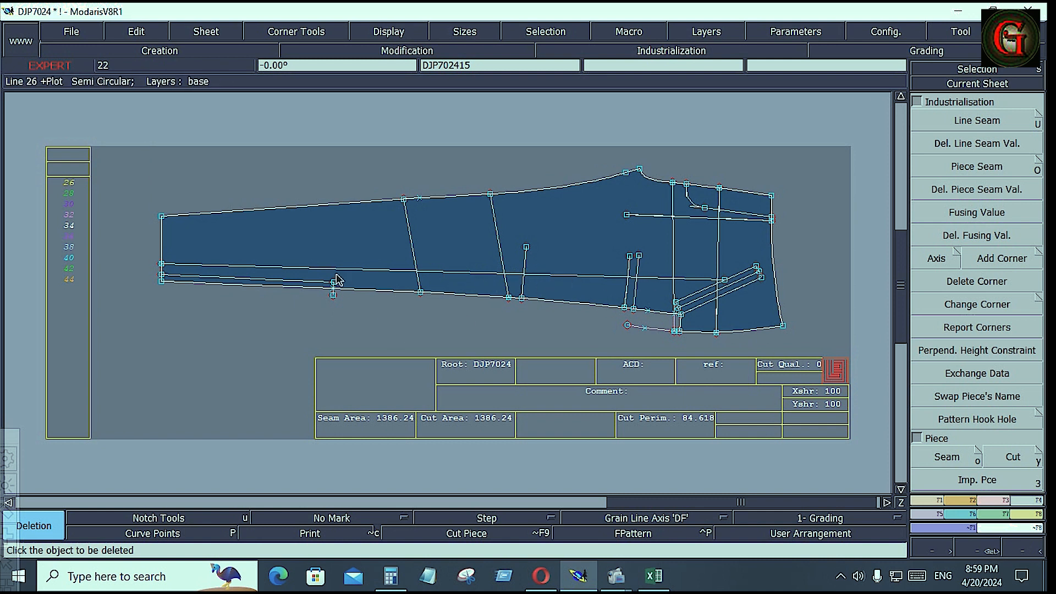
- Switch to Excel to check the cargo pant measurement chart and front sketch, and return to Modaris
left_click(652, 575)
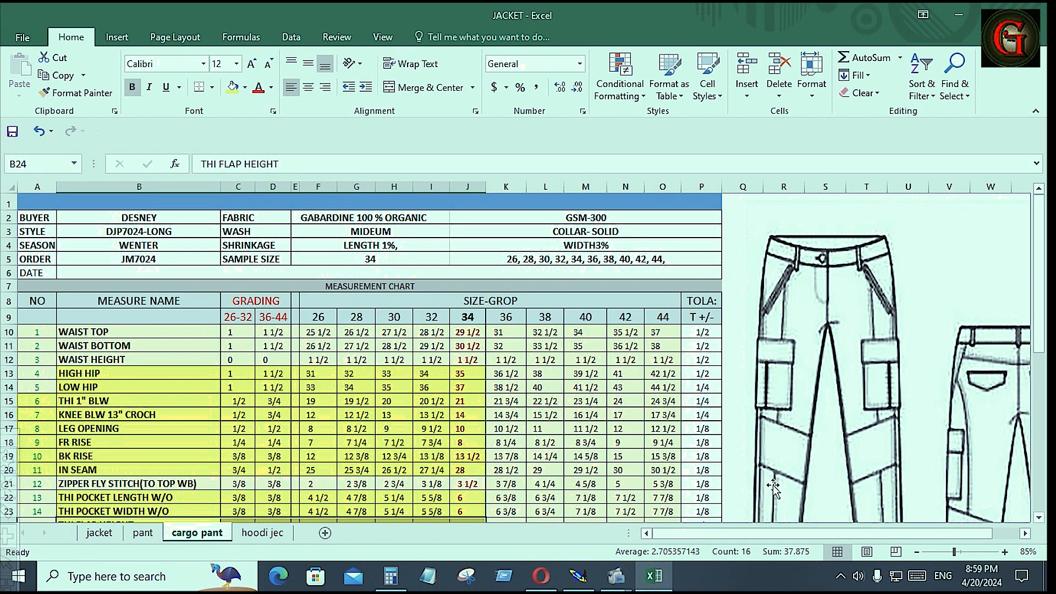
left_click(579, 578)
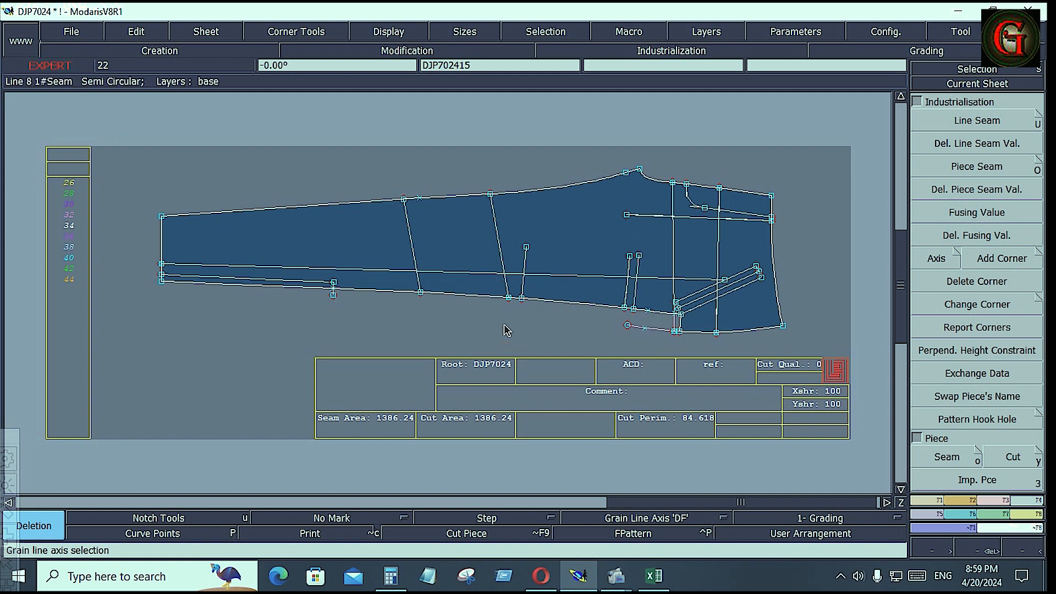
- Extract the front panel from the front pattern with Seam, filling its regions from waist to hem, including the waist area beyond the slanted pocket
left_click(1017, 478)
left_click(959, 459)
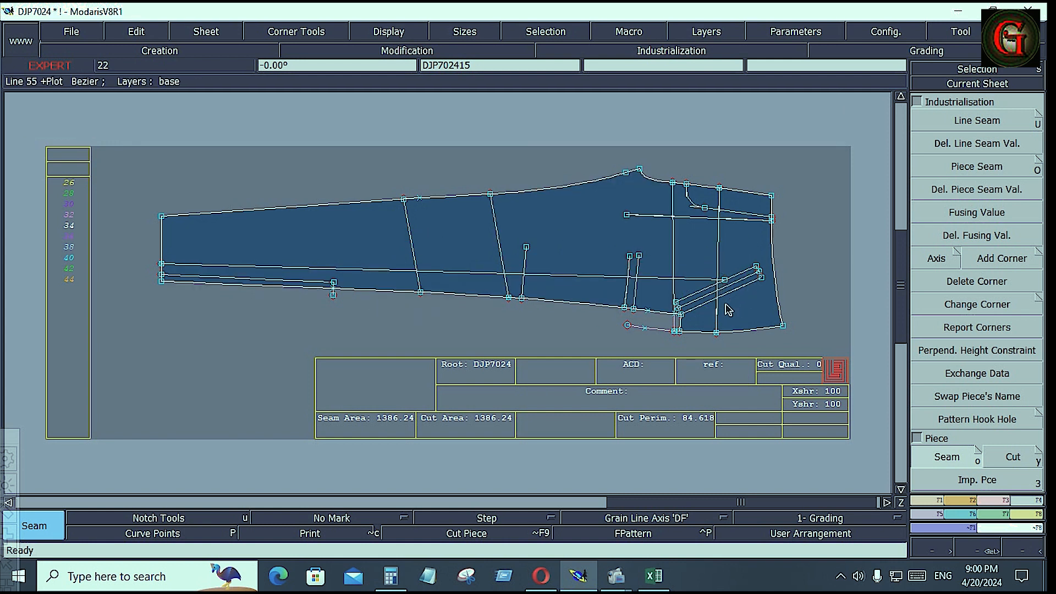
left_click(770, 324)
left_click(742, 315)
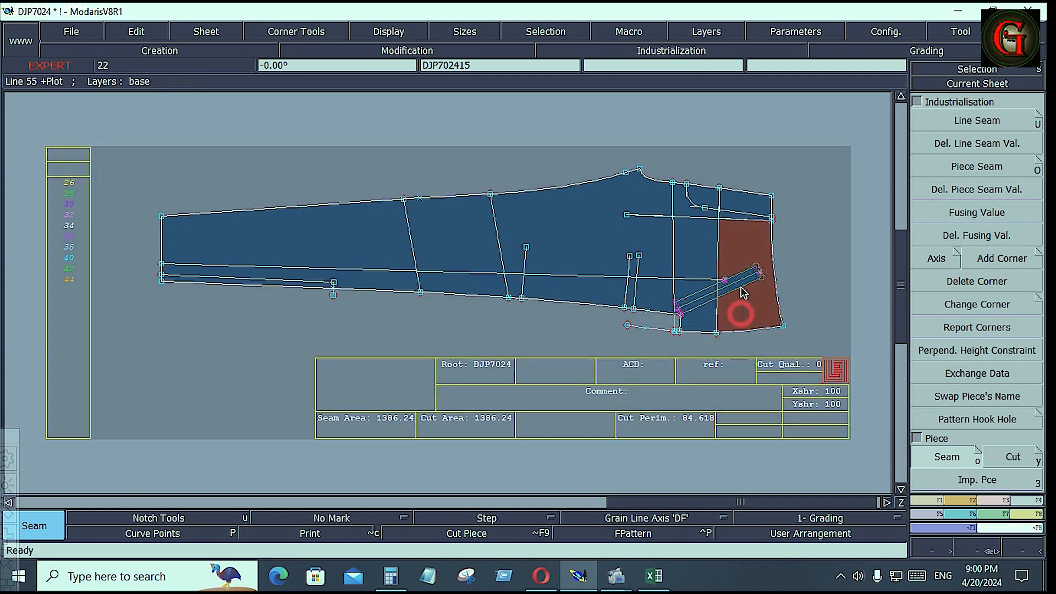
left_click(745, 245)
left_click(690, 234)
left_click_drag(646, 236, 720, 289)
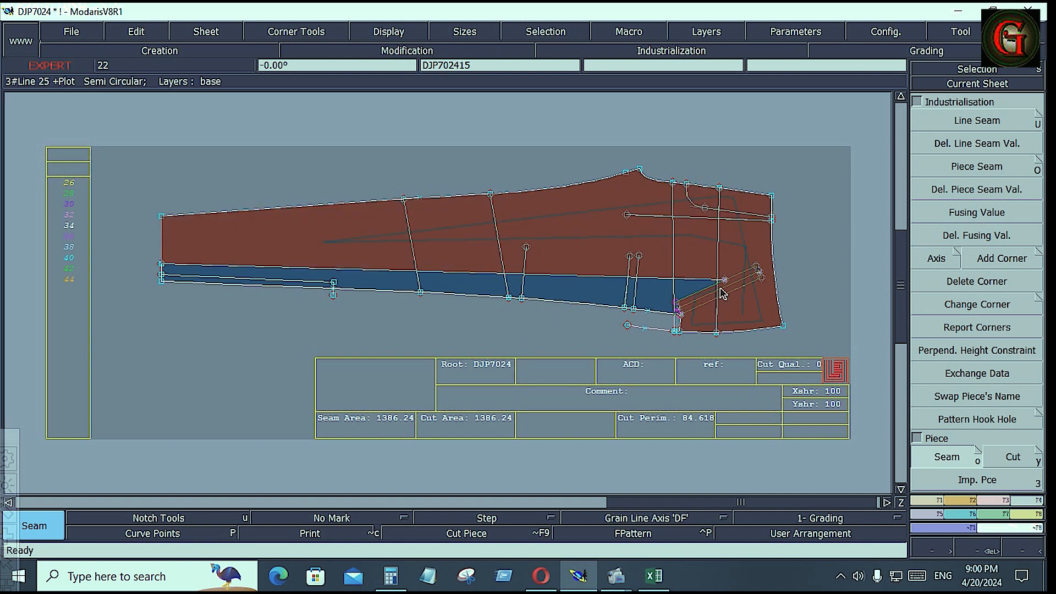
right_click(721, 289)
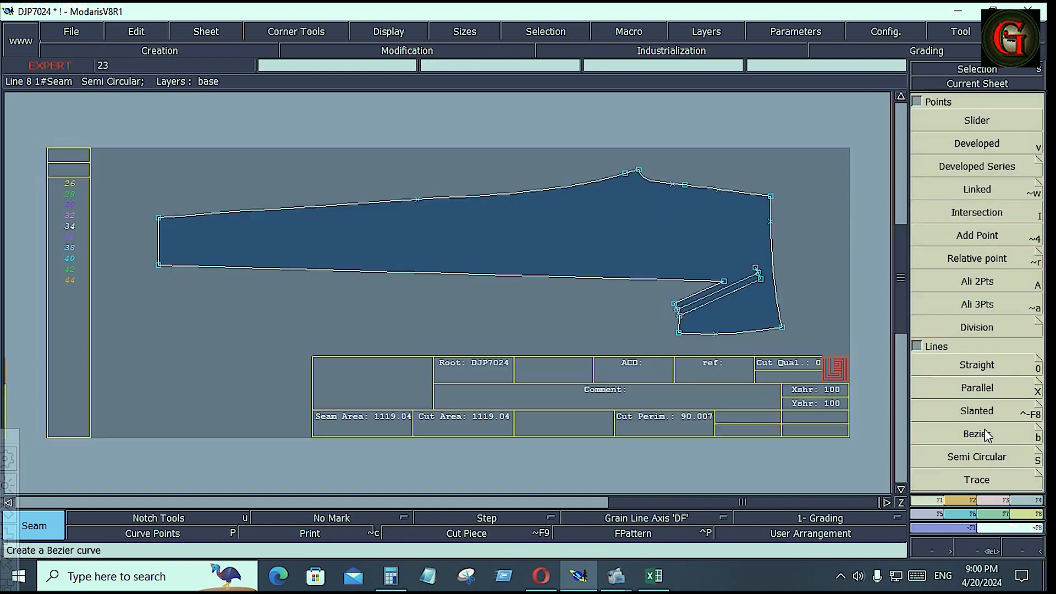
- Draw a Bezier line joining the slanted pocket line's waist-side end to the corner where the inner side line meets the pocket
left_click(984, 431)
left_click(757, 268)
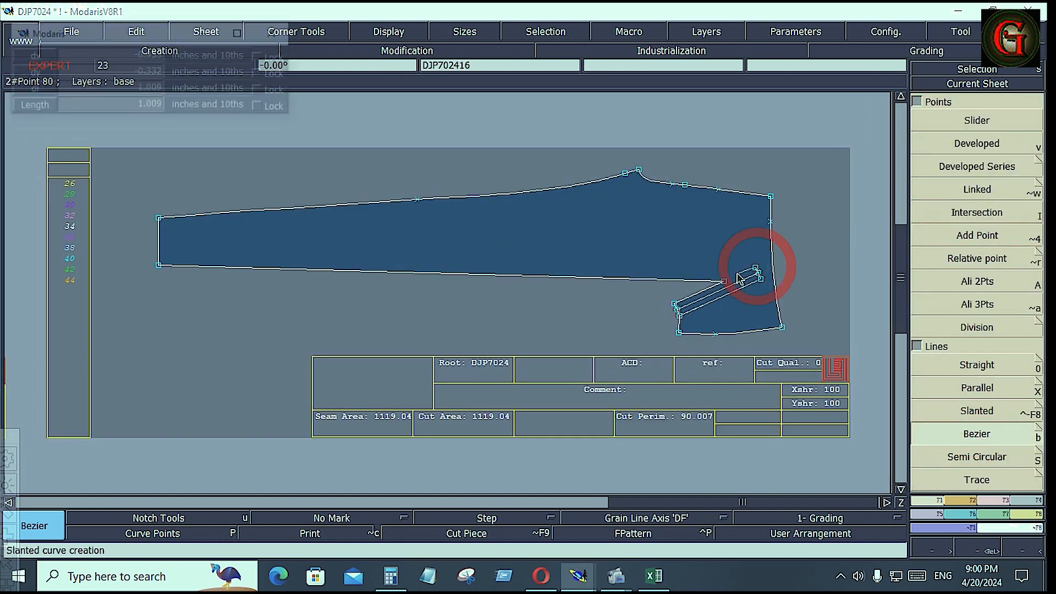
left_click(724, 282)
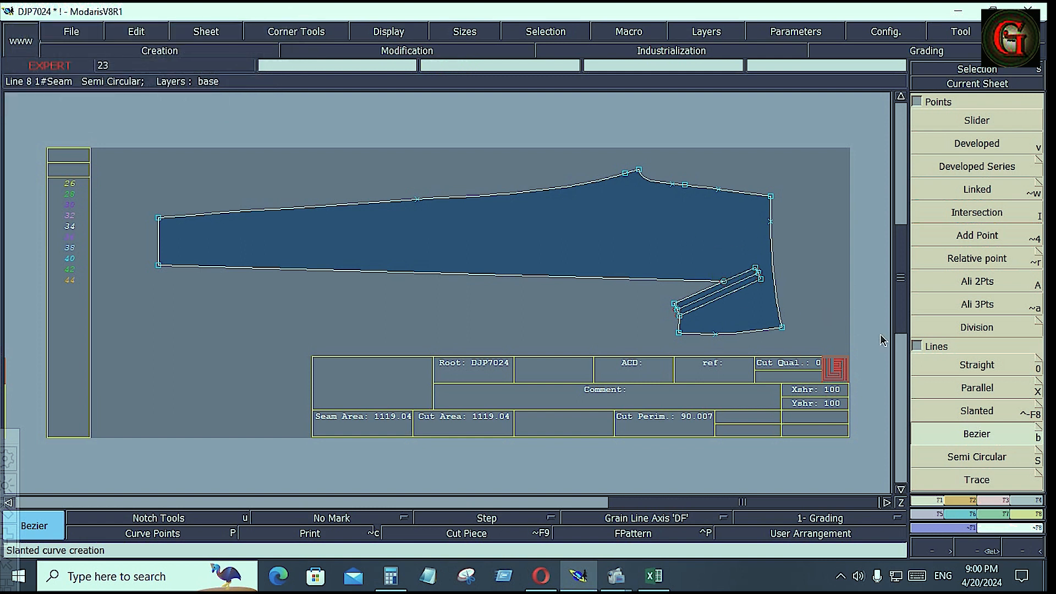
- Apply a 0.4 inch line seam at beginning and end to all lines of the extracted front panel
left_click_drag(139, 126, 868, 388)
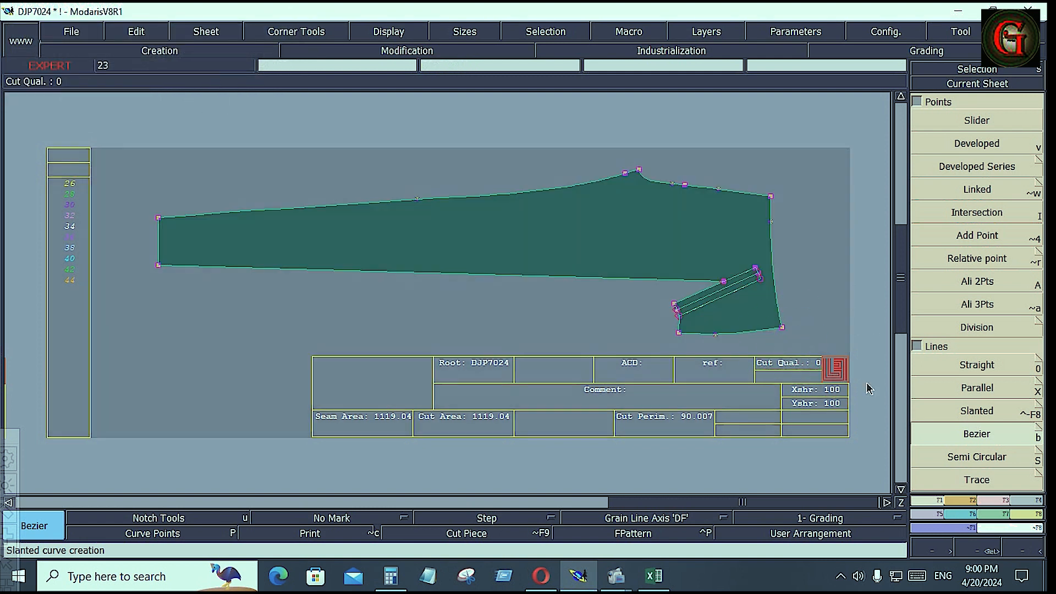
left_click(1022, 500)
left_click(989, 122)
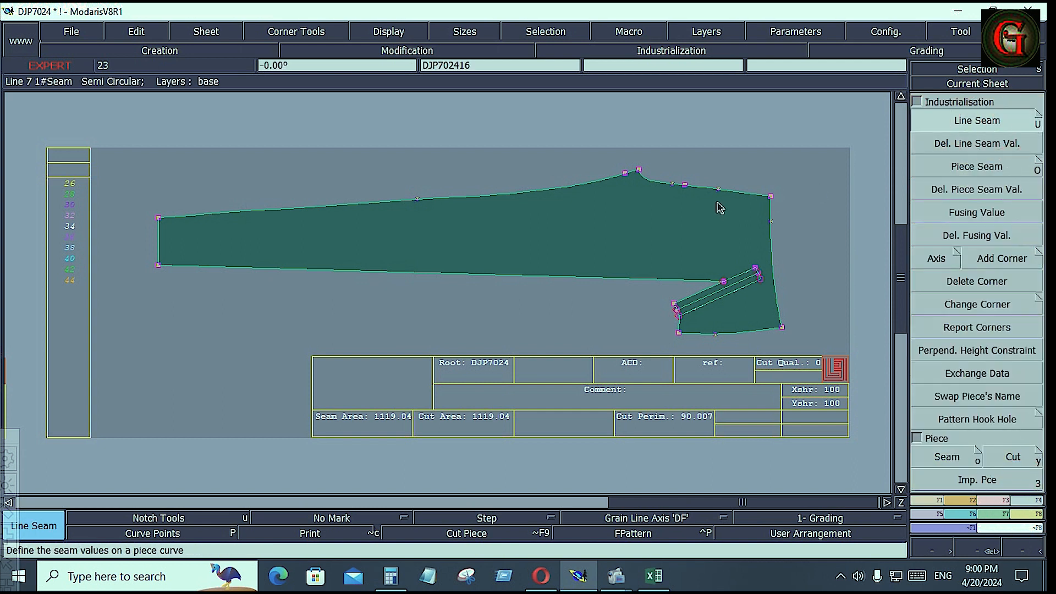
left_click(702, 187)
key("Down")
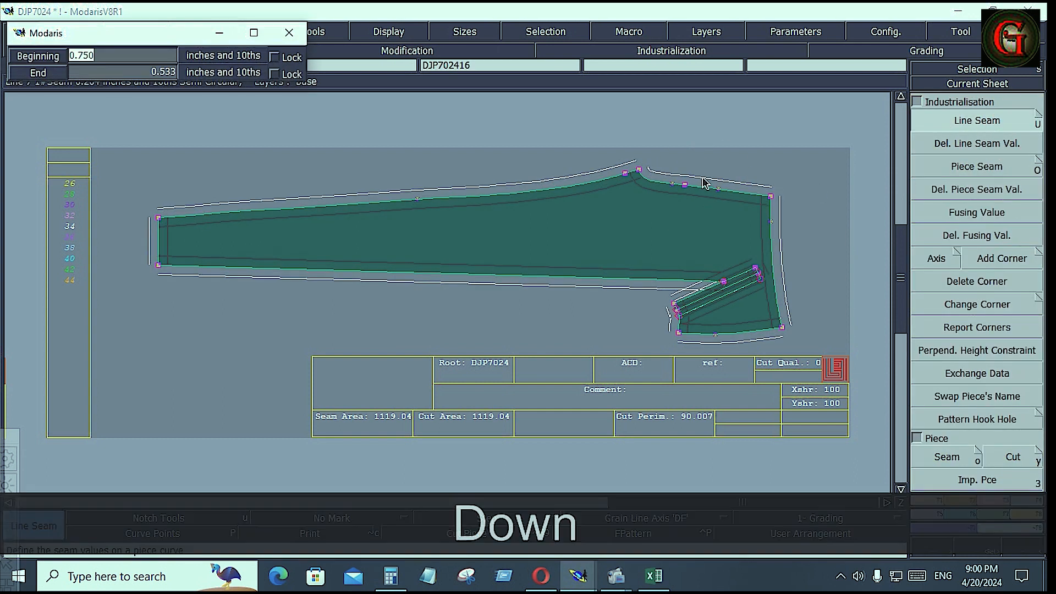
type(".4")
key("Down")
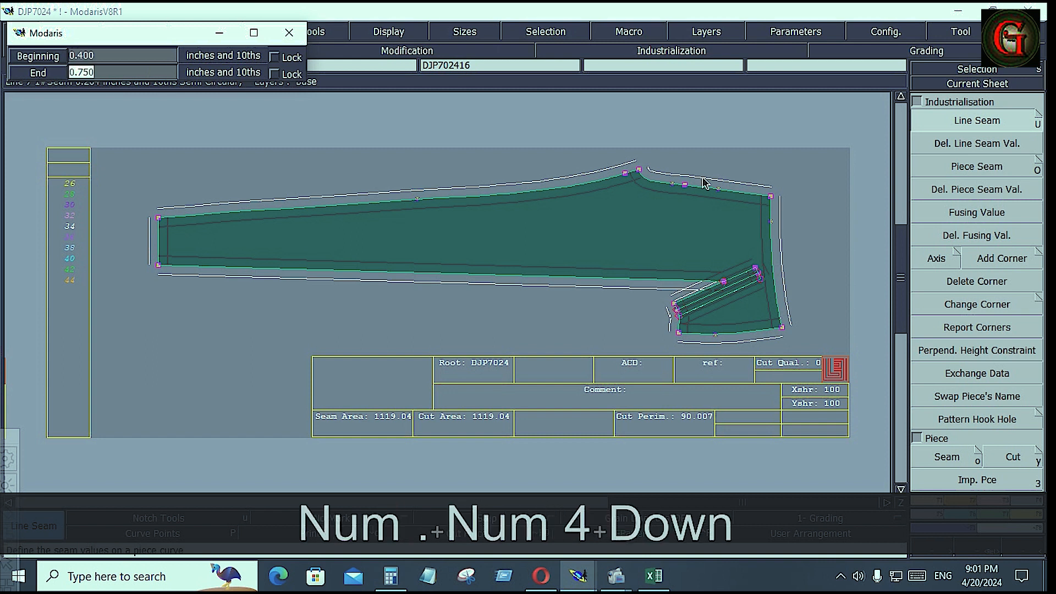
type(".4")
key("Down")
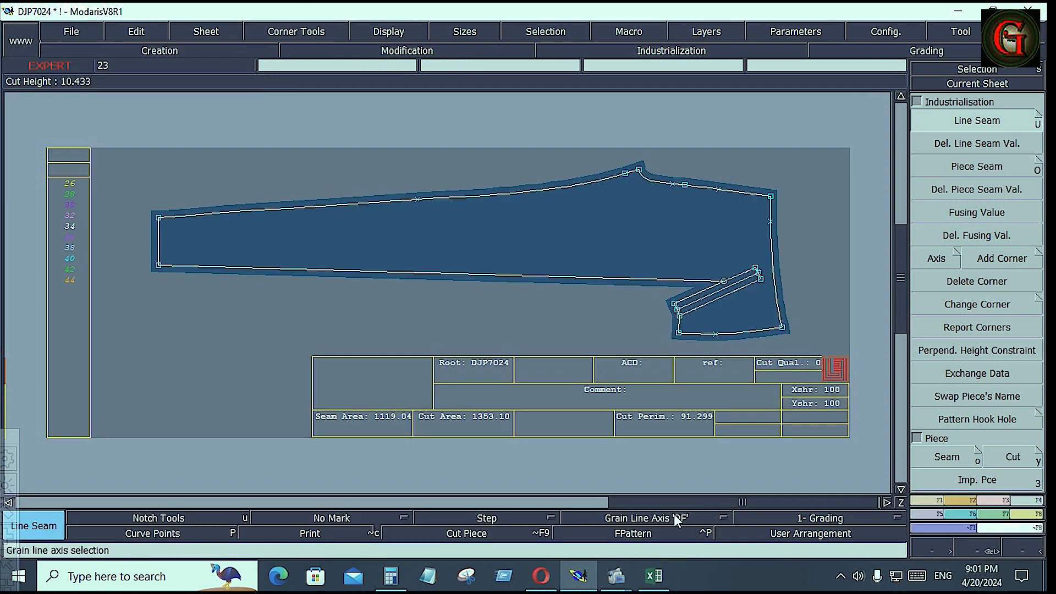
- Add horizontal 'DF' grain line axes inside the front panel and the narrow side panel DJP702414
left_click(674, 514)
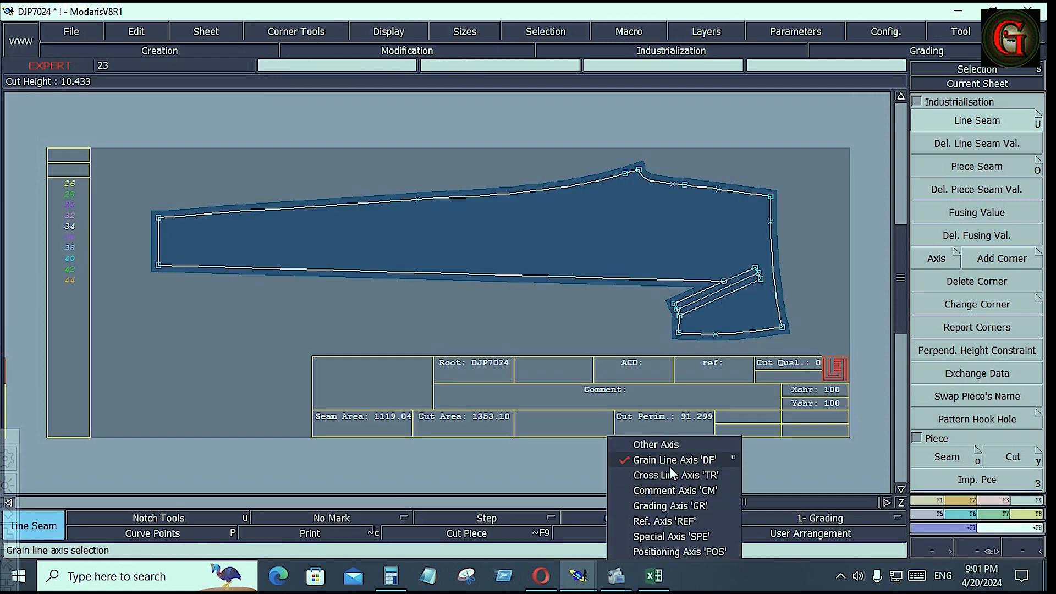
left_click(669, 466)
left_click(467, 232, "ctrl")
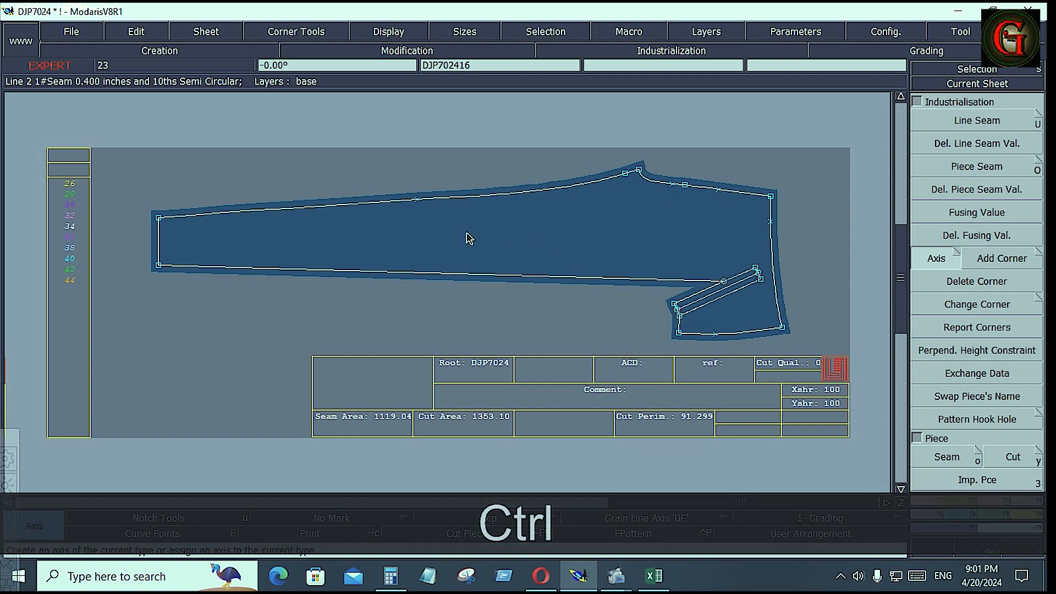
left_click(591, 233, "ctrl")
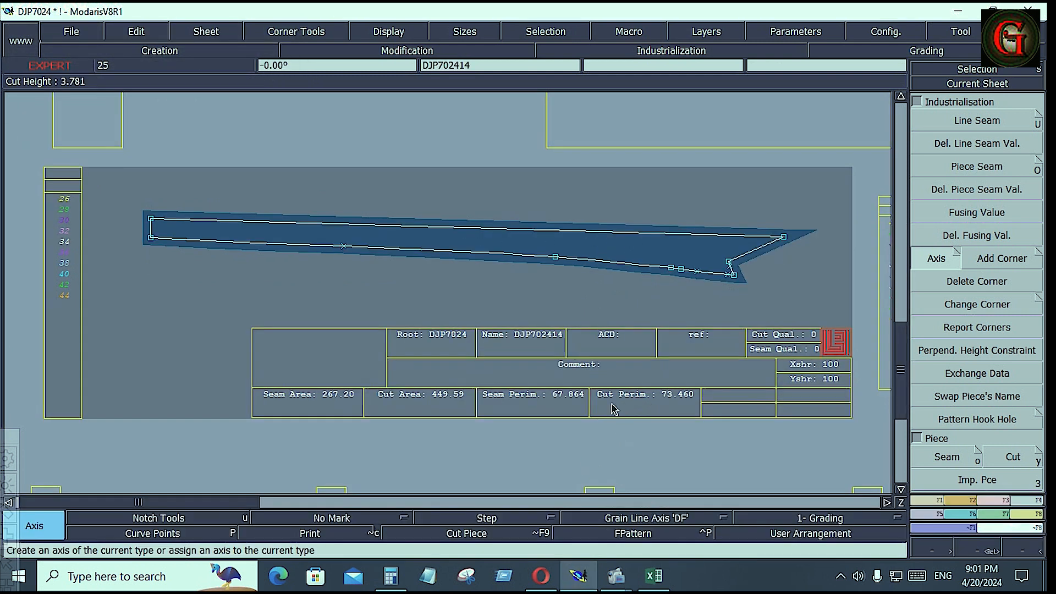
left_click(486, 238, "ctrl")
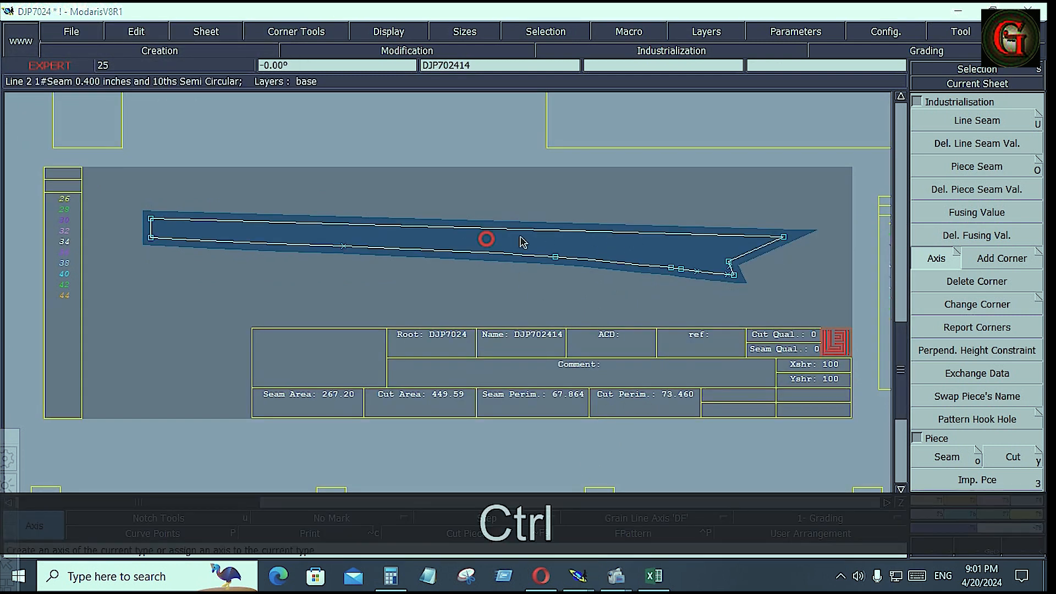
left_click(585, 239, "ctrl")
- Place notches on the narrow side panel's outer side curve, at the pocket placement points and the points further towards the hem
scroll(952, 153, "up", 5)
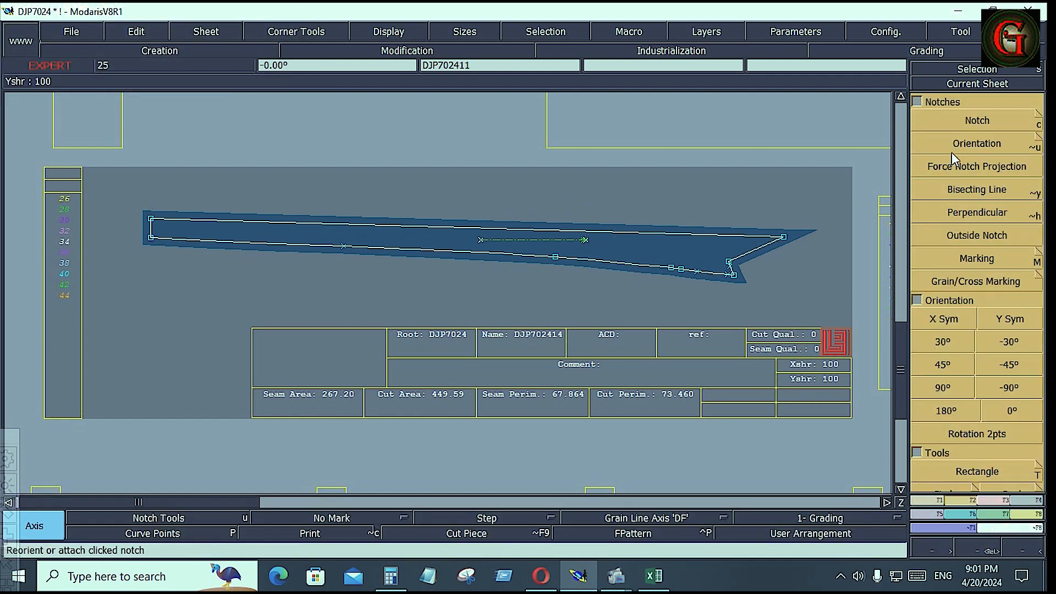
left_click(961, 121)
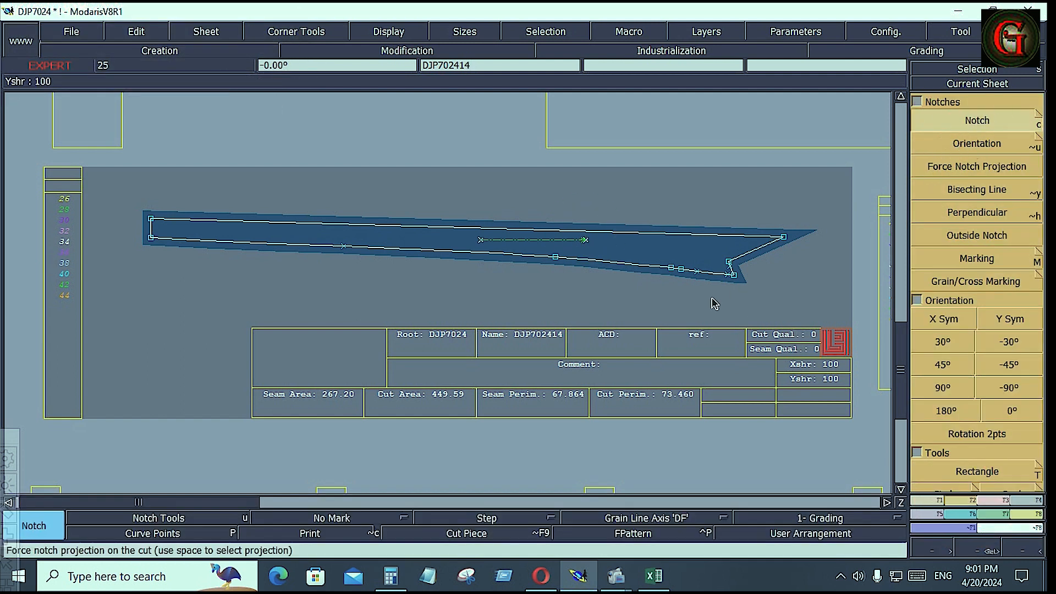
left_click(679, 269)
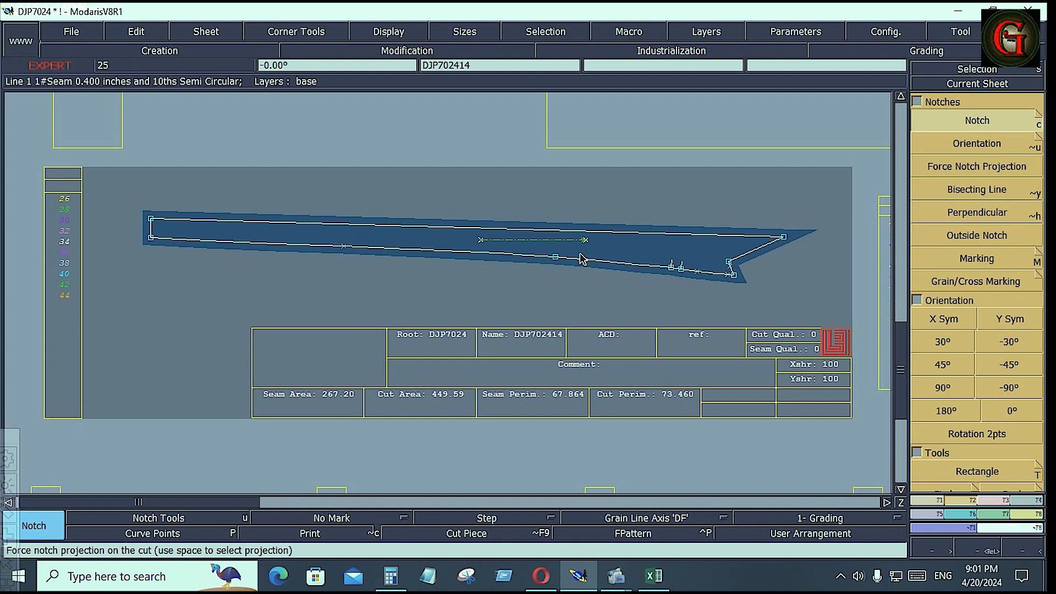
left_click(554, 258)
left_click(343, 248)
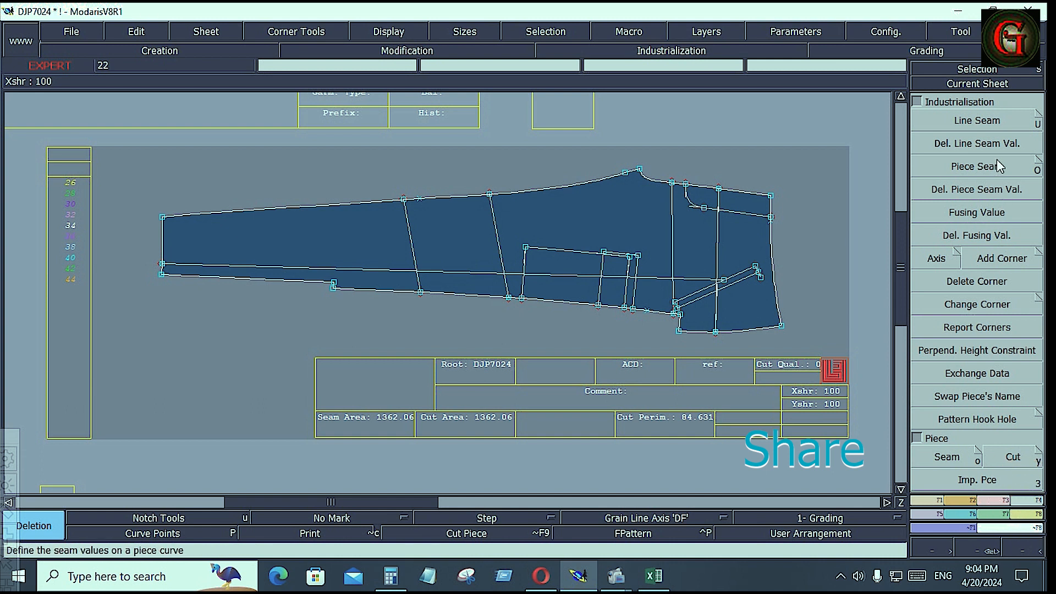
- Apply a 0.4 inch line seam at beginning and end to all lines of the full front pattern with the cargo pocket
left_click(977, 121)
left_click_drag(146, 146, 829, 363)
key("Down")
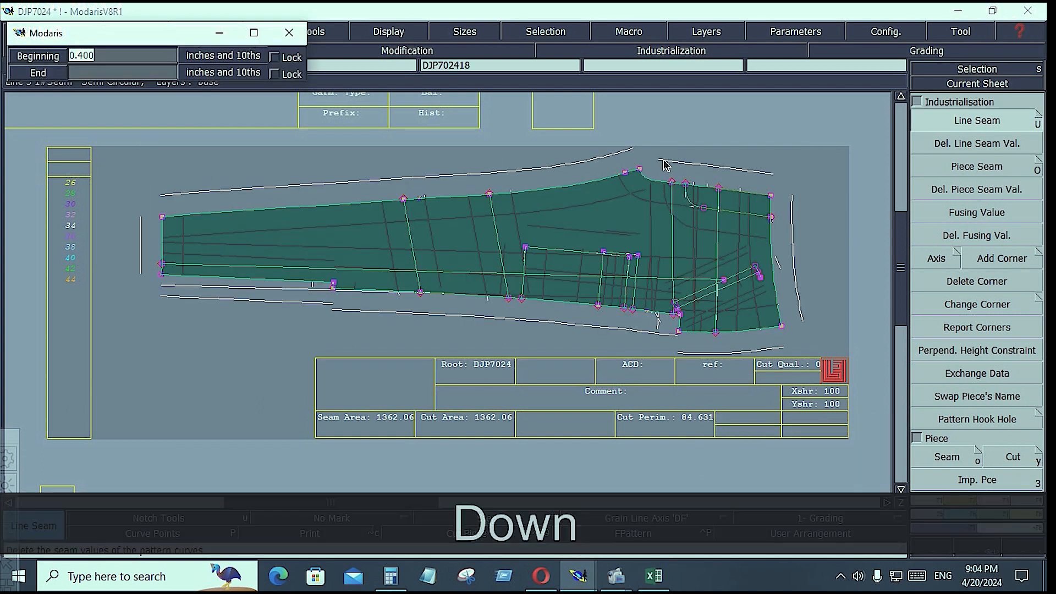
type(".4")
key("Down")
type(".4")
key("Down")
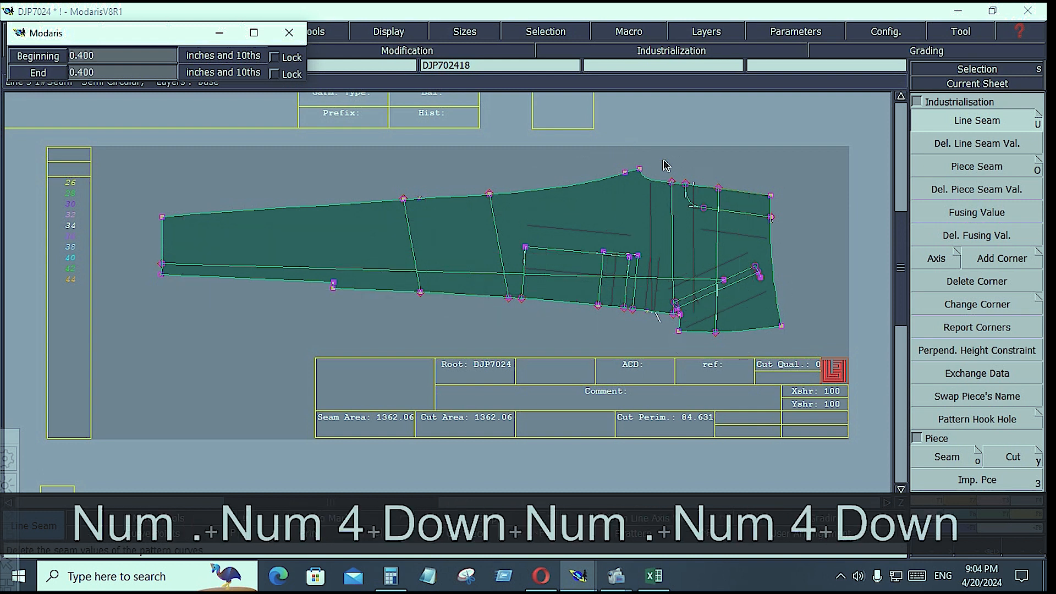
key("Return")
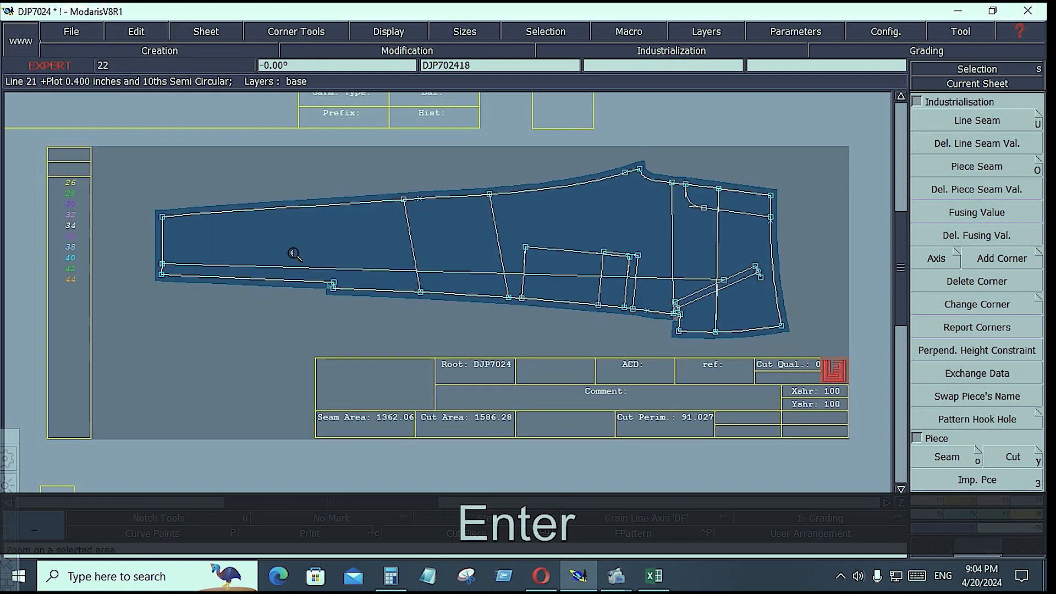
- Change the seam corner at the small vent offset near the hem of the outer side to the Step type
left_click_drag(294, 254, 379, 316)
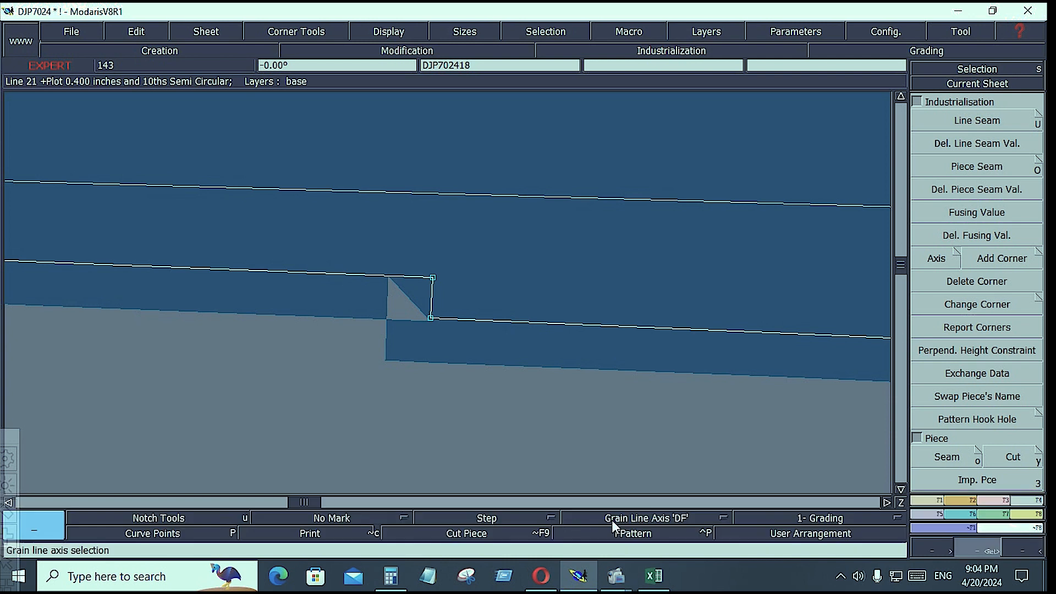
left_click(498, 513)
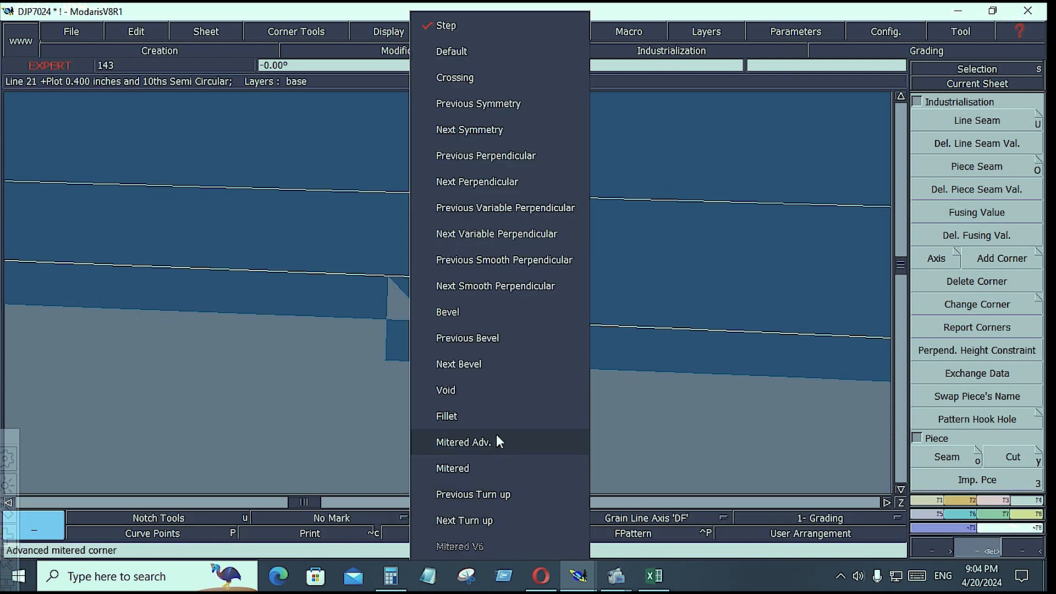
left_click(449, 27)
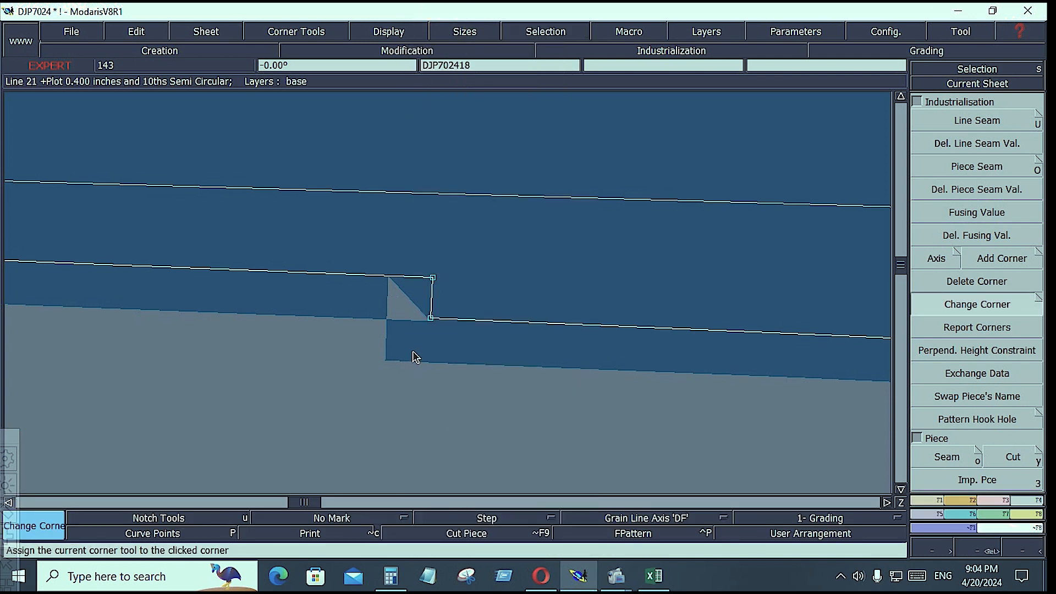
left_click(431, 318)
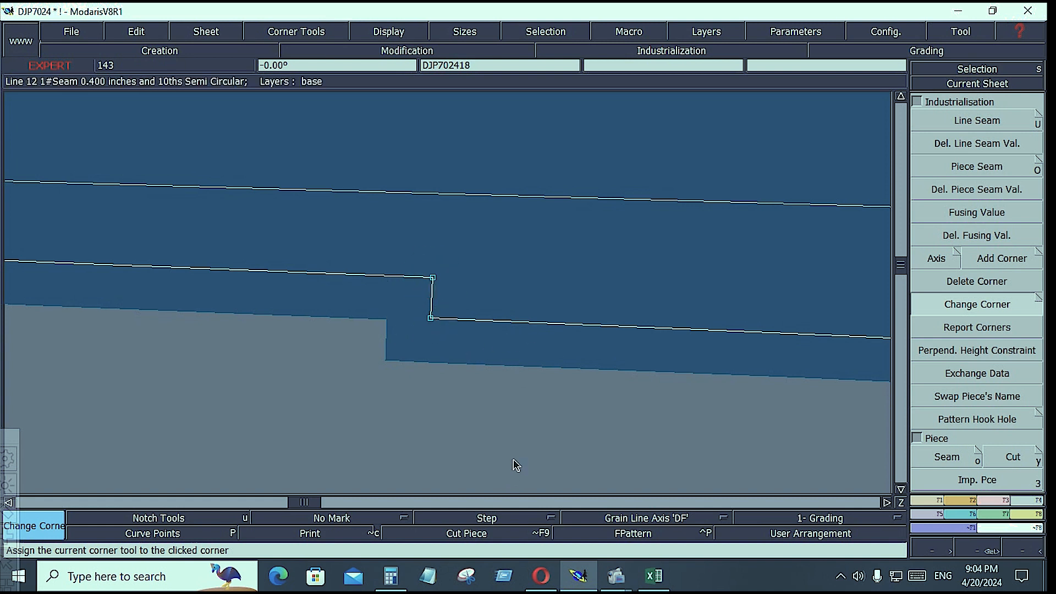
- Change the seam corner at the offset below the slanted pocket on the outer side to the Step type
key("Home")
scroll(445, 290, "up", 5)
key("Delete")
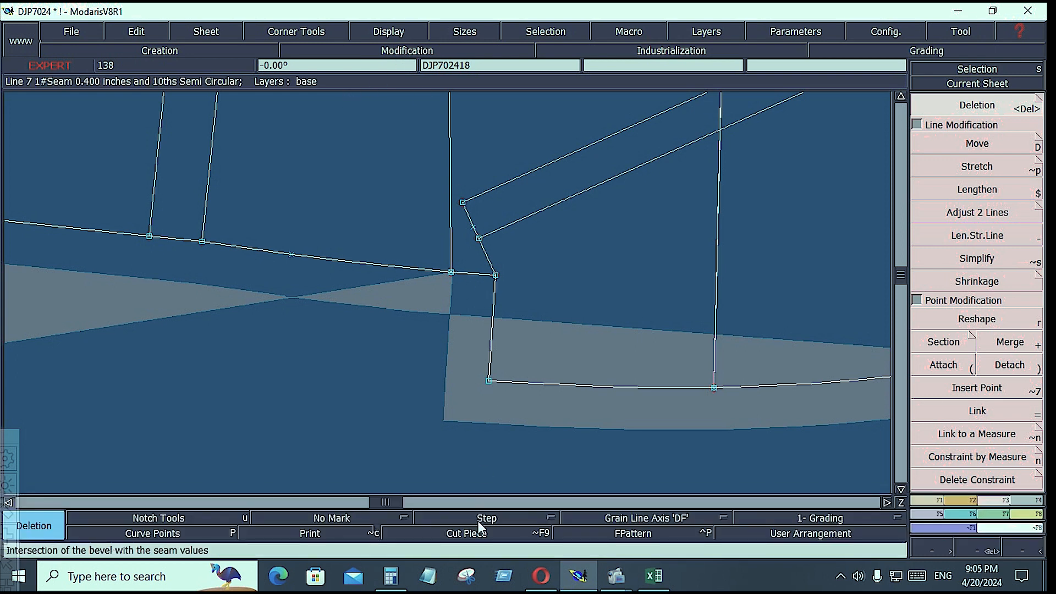
left_click(496, 520)
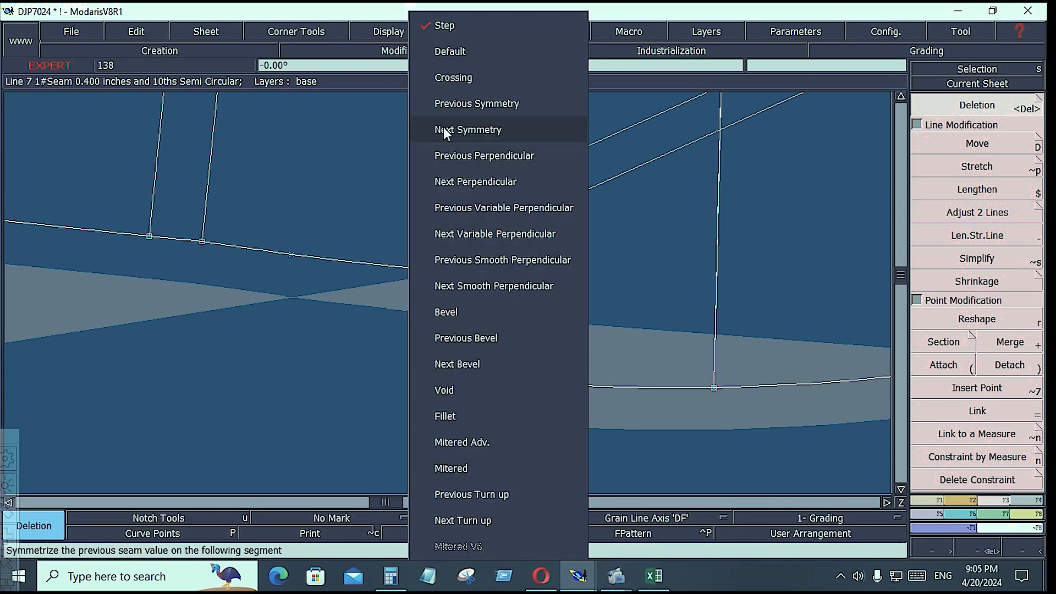
left_click(442, 28)
left_click(494, 274)
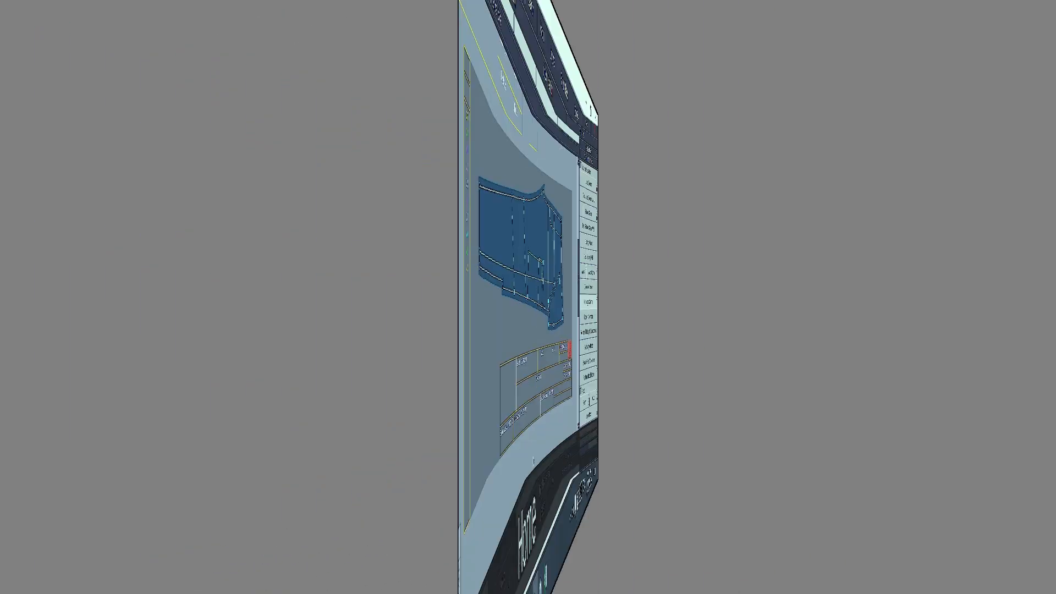
key("Home")
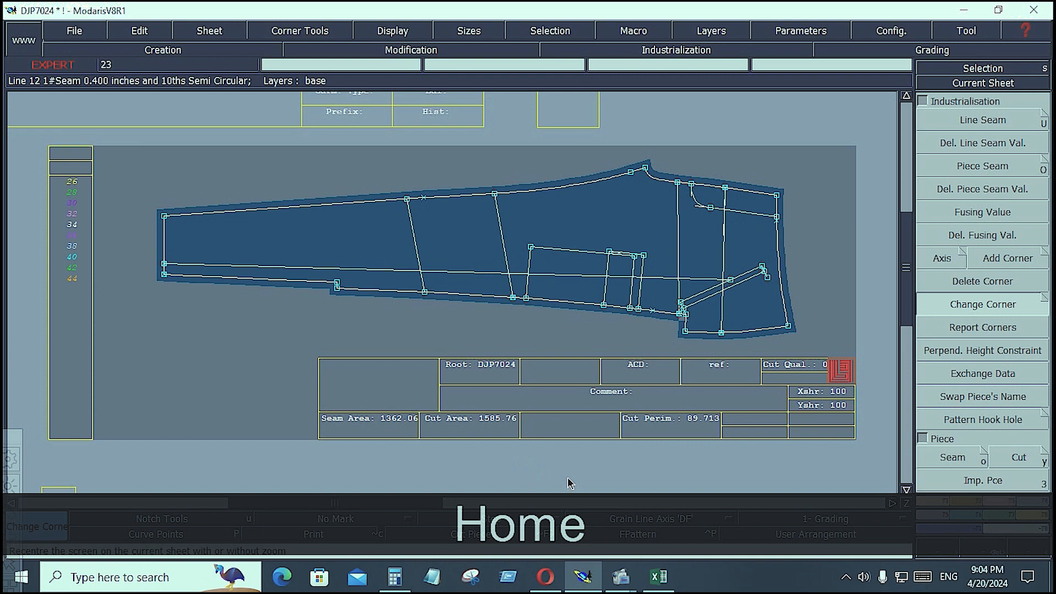